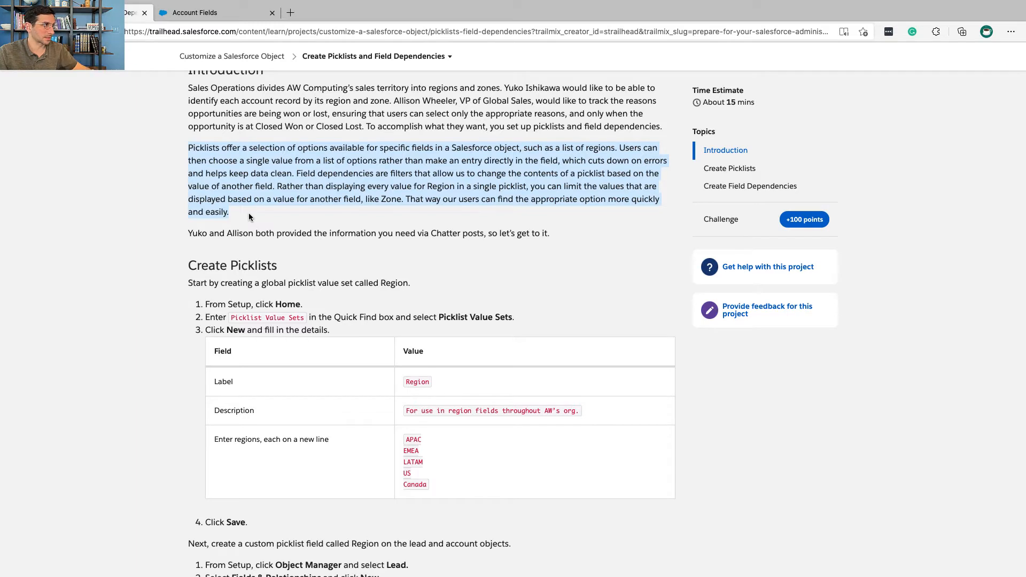
Step: Read the Trailhead introduction on picklists, field dependencies and the information provided through Chatter posts
left_click(296, 176)
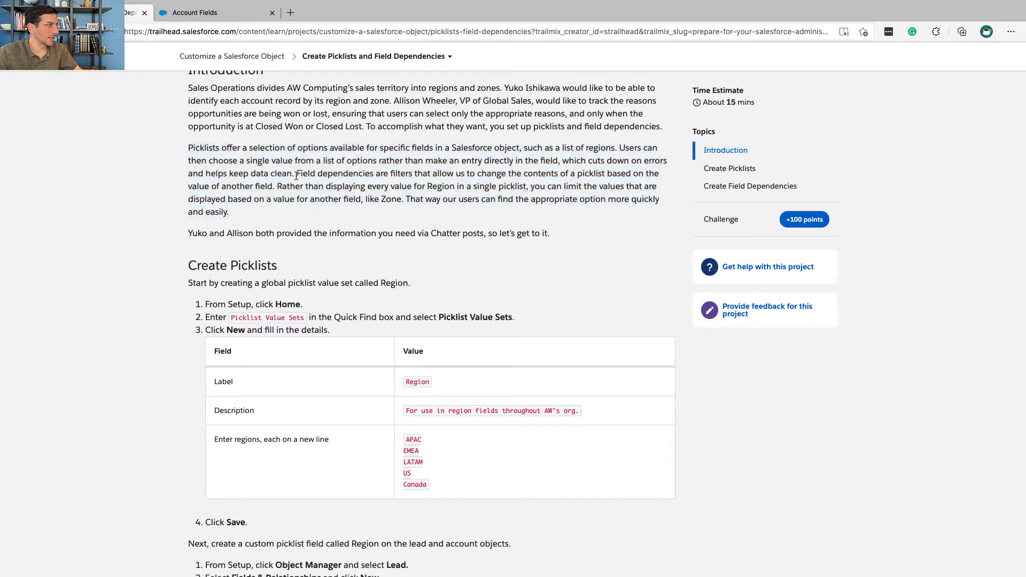
left_click_drag(296, 175, 308, 188)
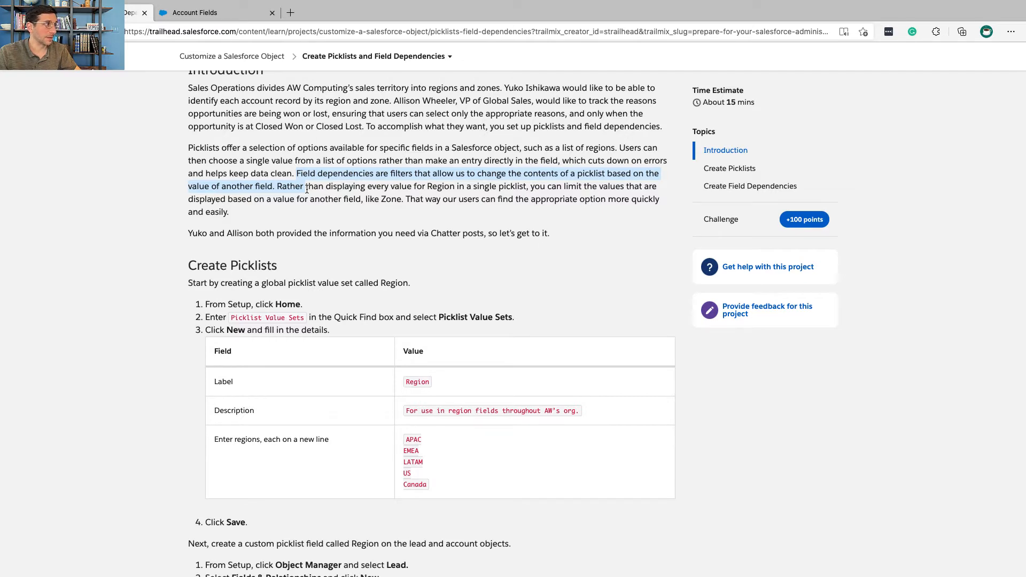
left_click_drag(306, 189, 273, 191)
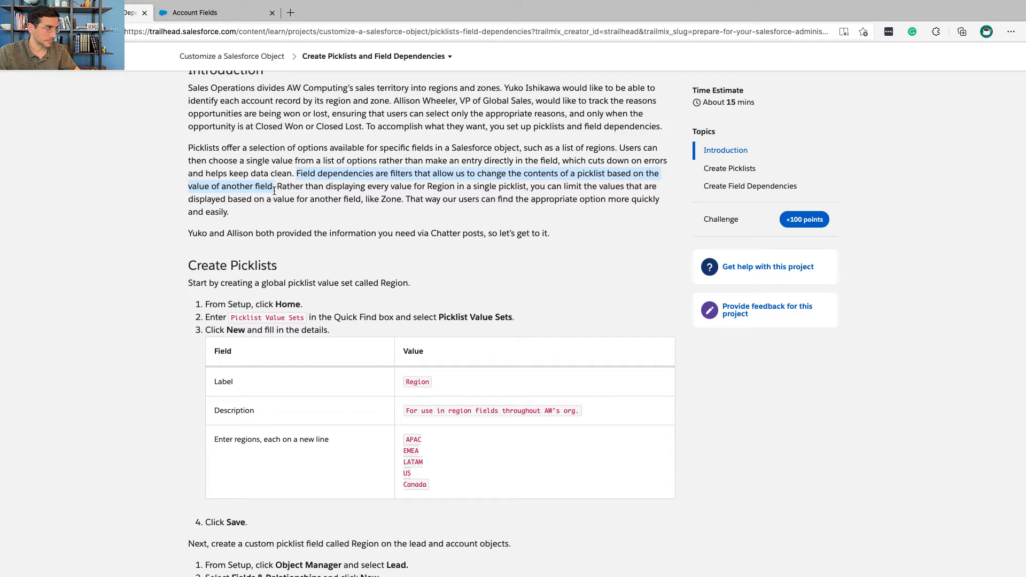
left_click(278, 190)
left_click_drag(278, 191, 539, 193)
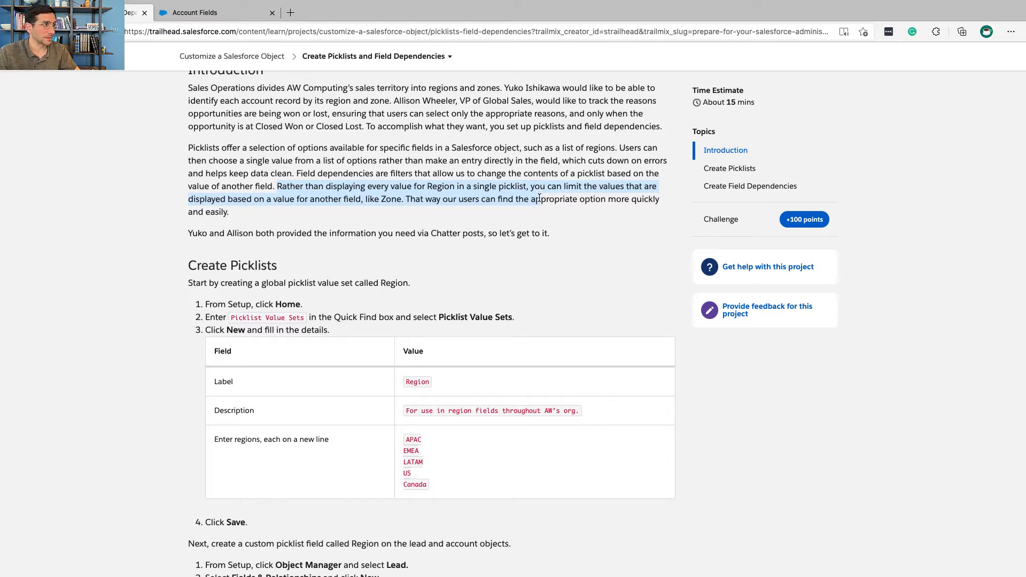
left_click_drag(541, 202, 541, 211)
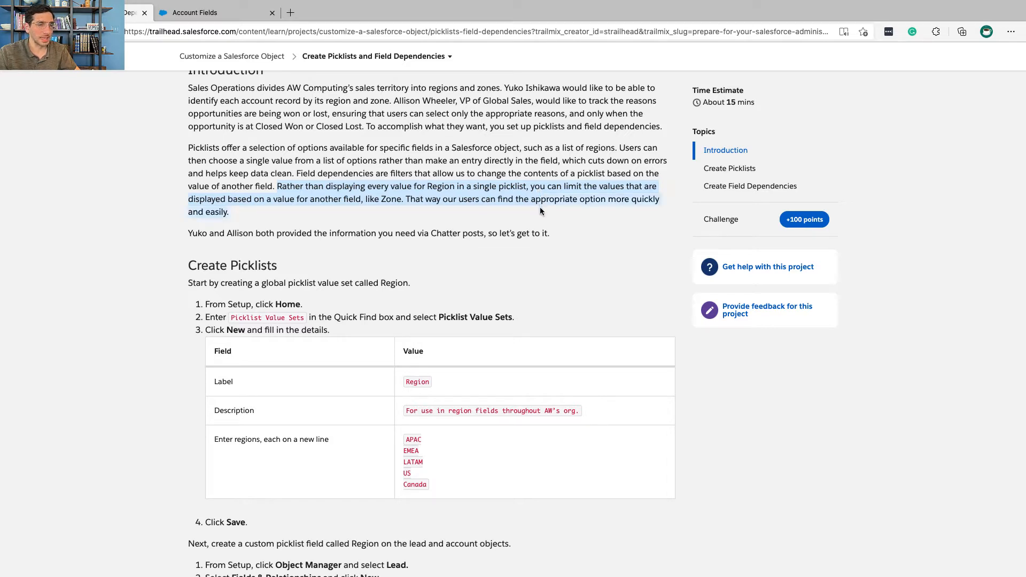
left_click(540, 211)
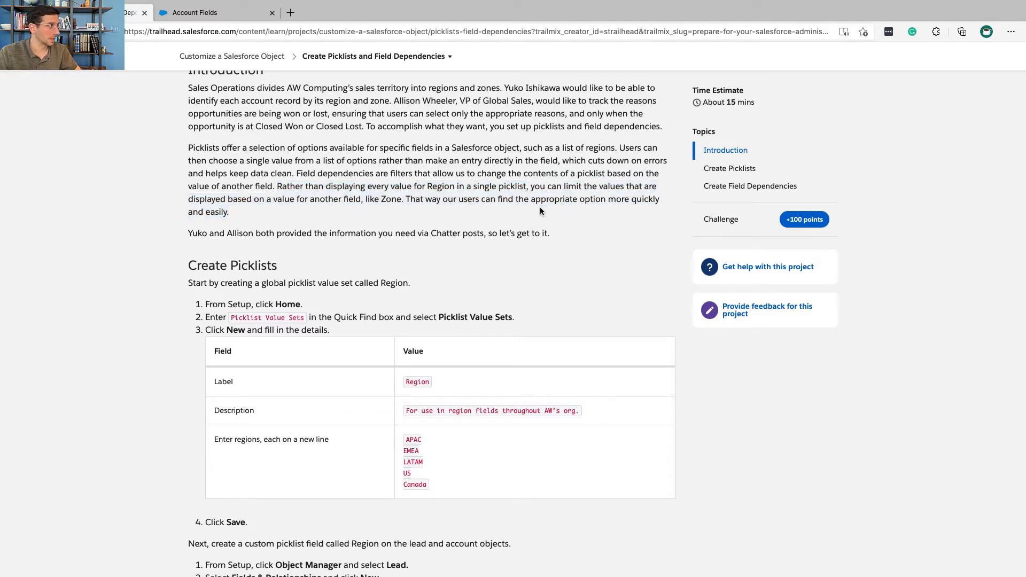
triple_click(455, 230)
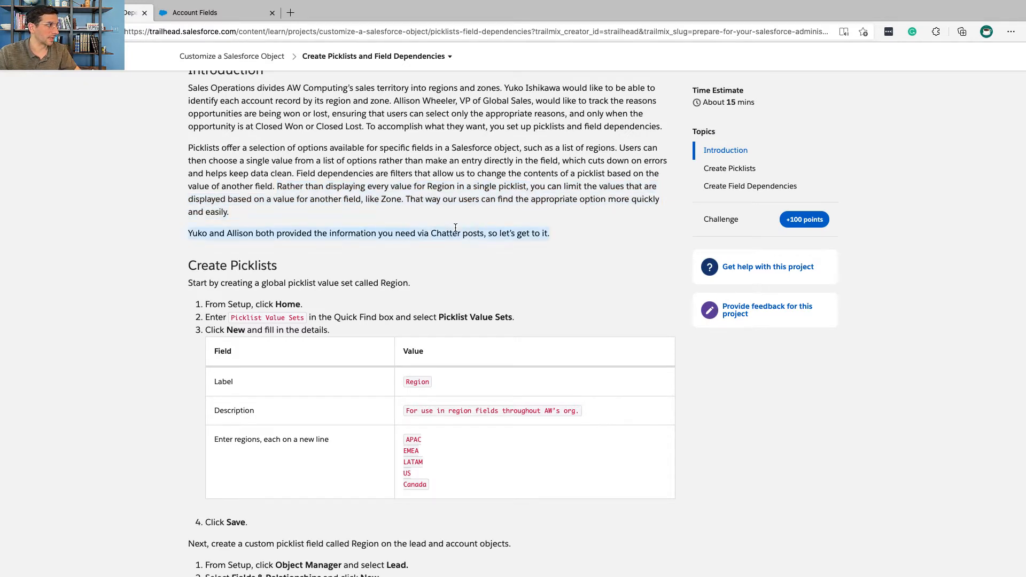
scroll(455, 227, "down", 4)
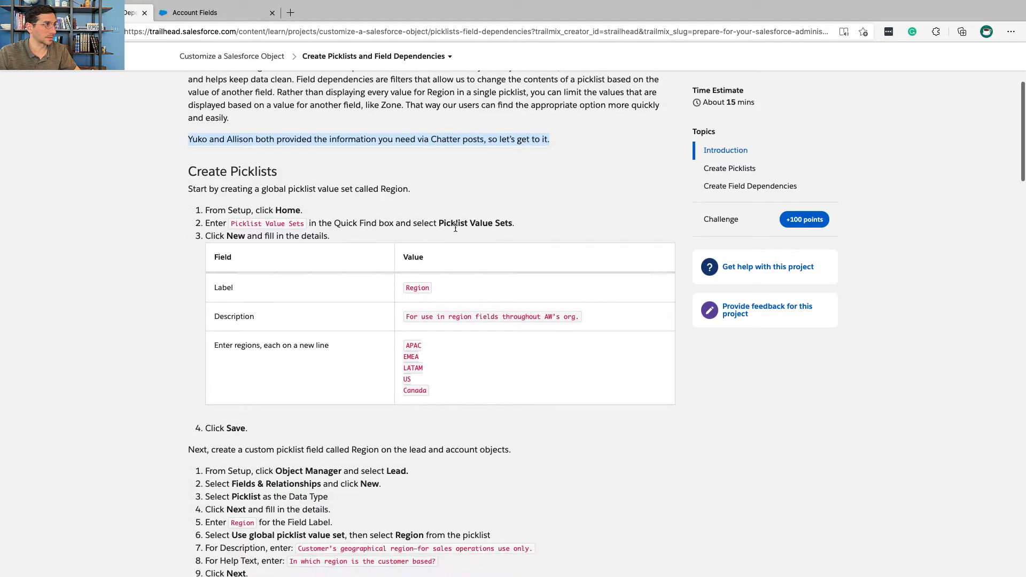
double_click(445, 139)
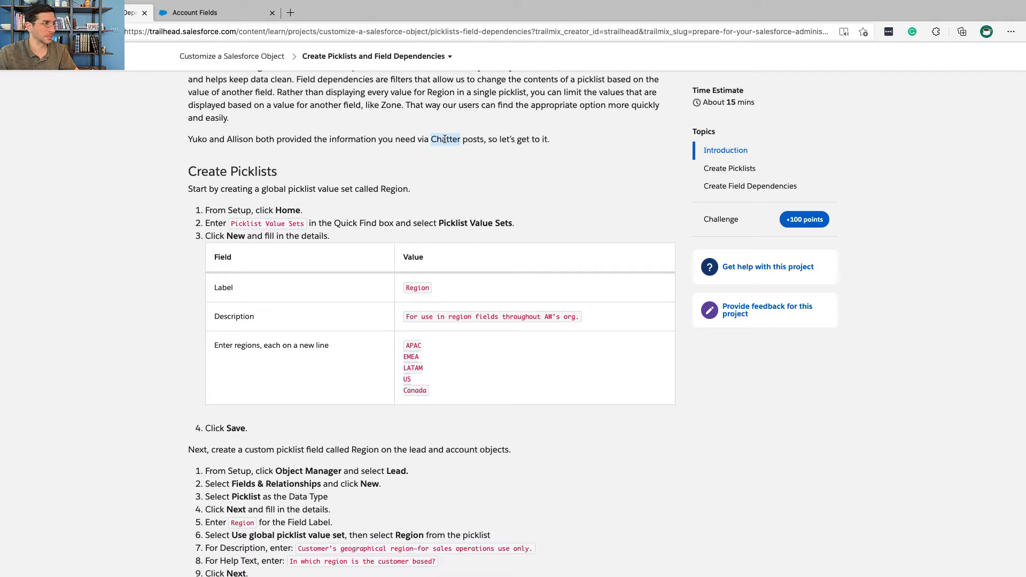
scroll(444, 145, "down", 1)
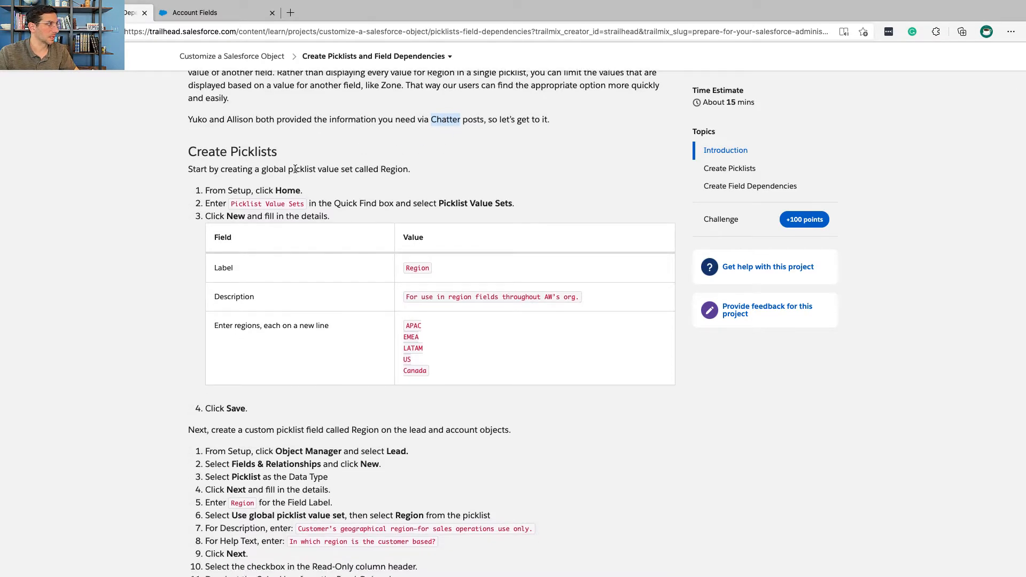
Step: Following the Create Picklists instructions, switch to Salesforce Setup, search from Home for "Picklist Value Sets" and open that page
triple_click(242, 151)
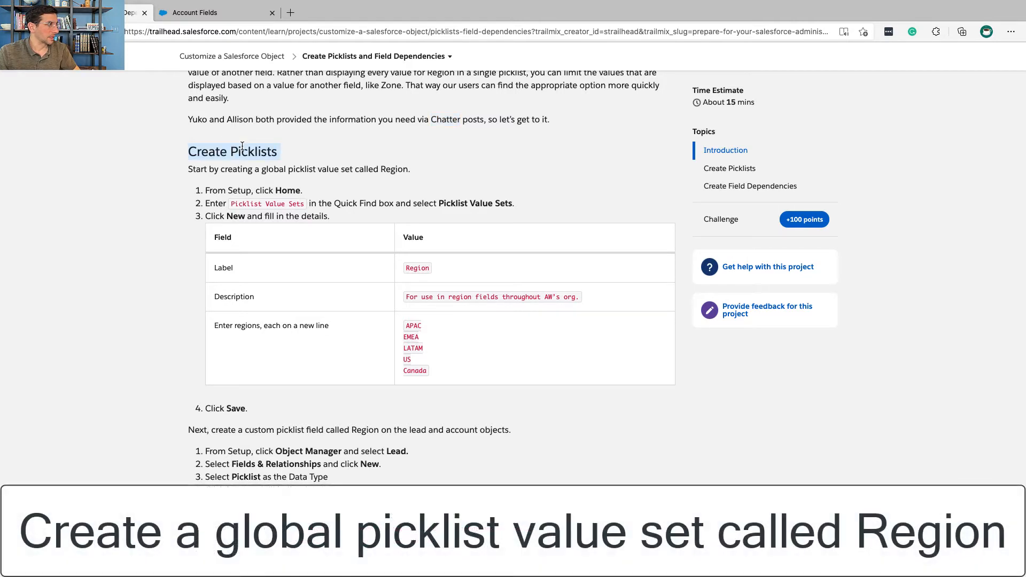
scroll(242, 146, "down", 2)
triple_click(243, 141)
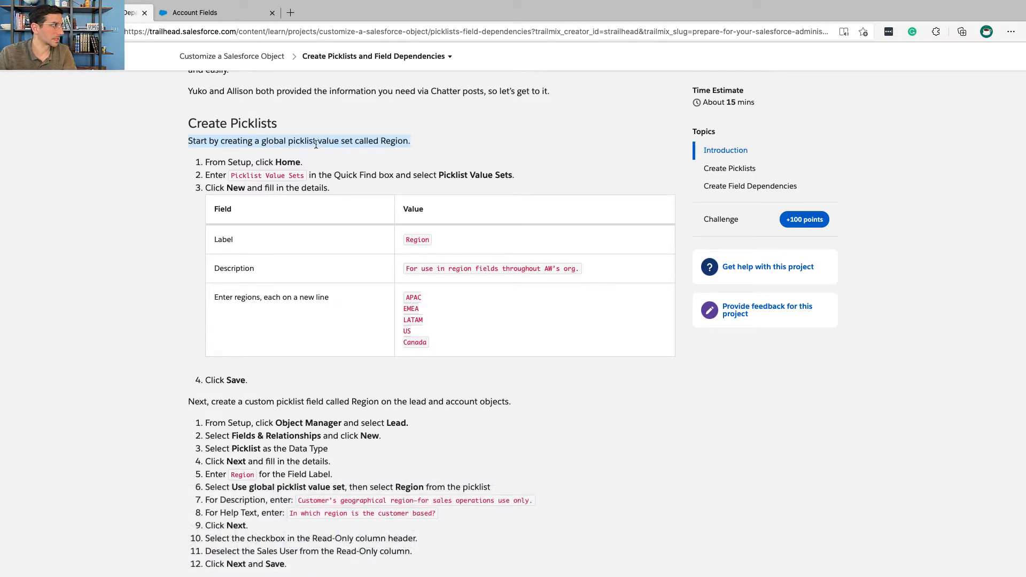
double_click(288, 163)
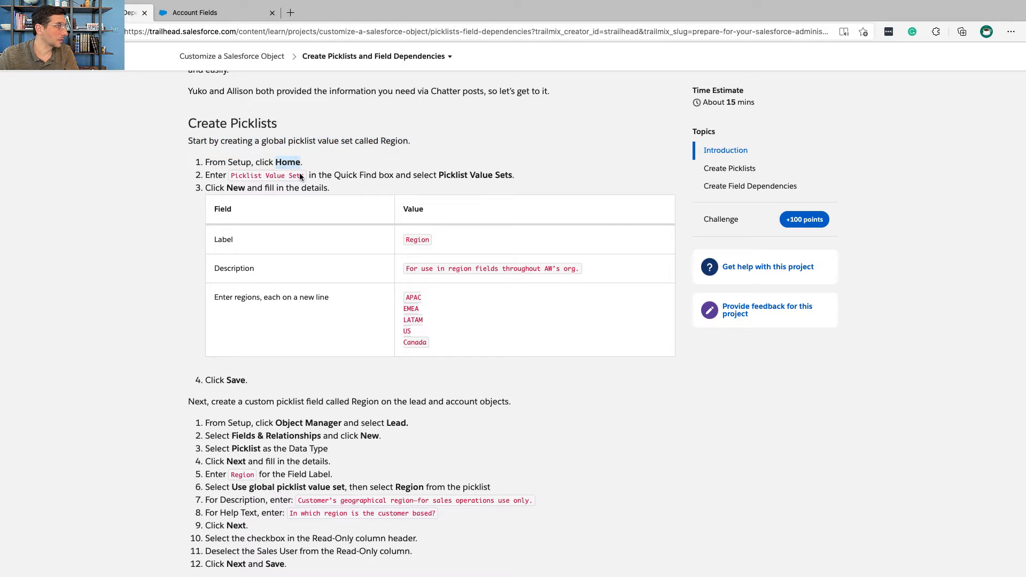
left_click_drag(304, 176, 229, 179)
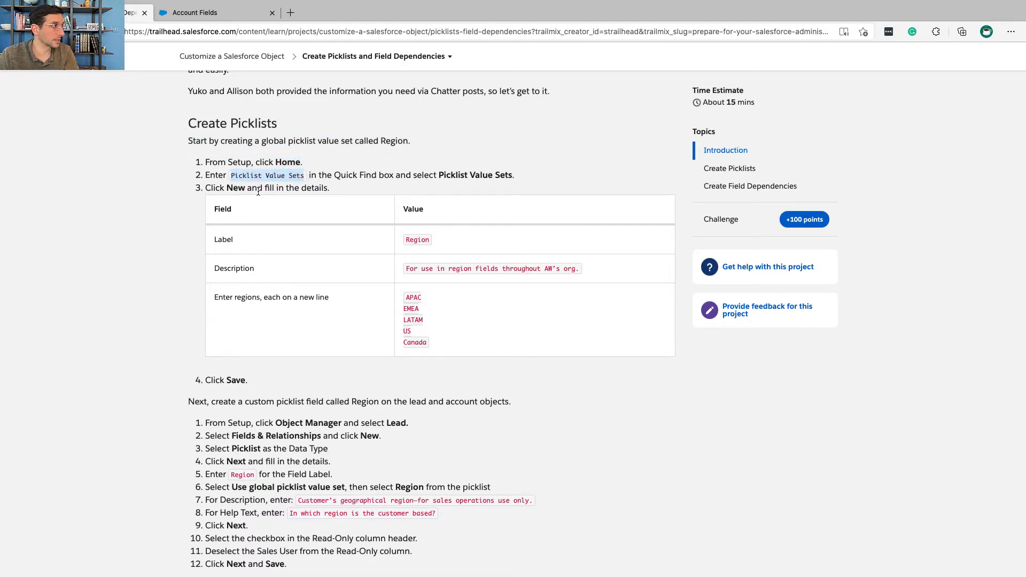
key("ctrl+Right")
left_click(85, 78)
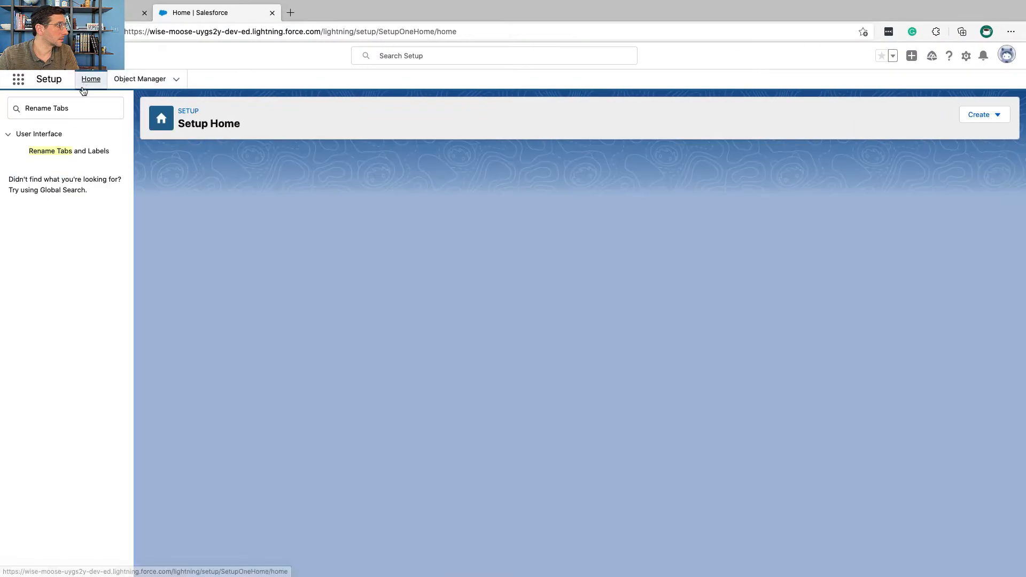
triple_click(70, 111)
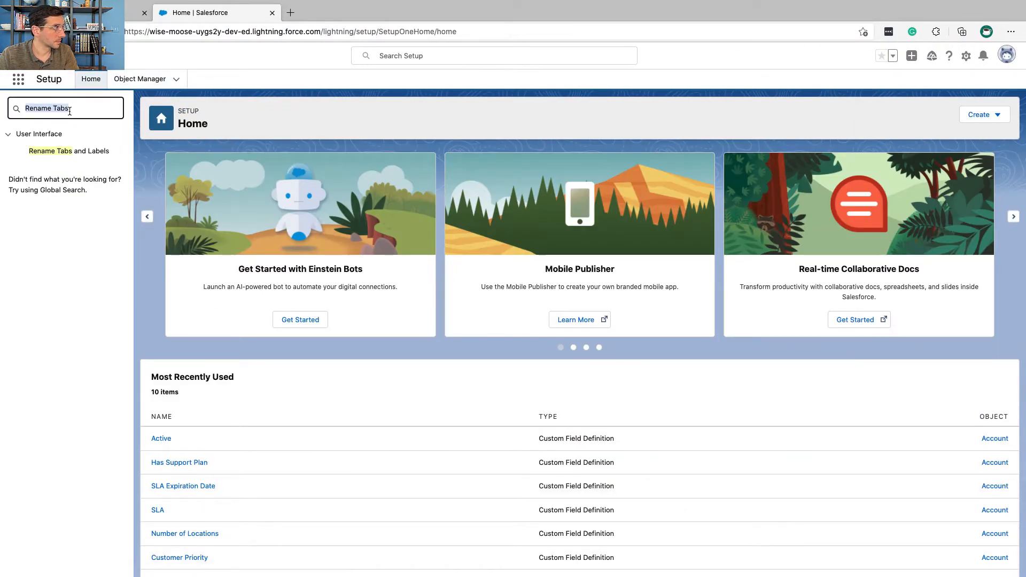
type("Picklist Value Sets")
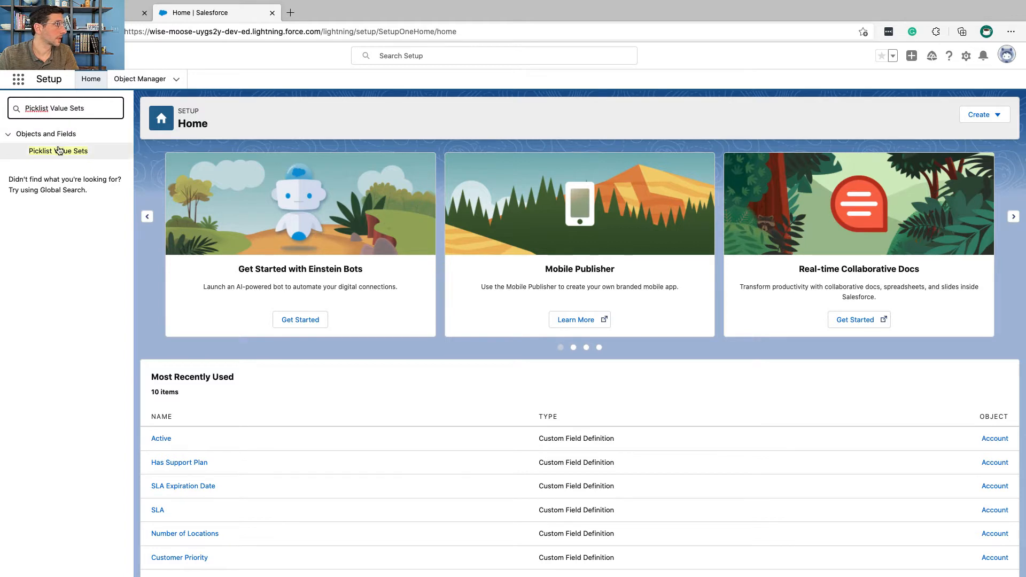
left_click(59, 152)
Step: Start a new global value set in Salesforce Setup with the label Region copied from the Trailhead instructions
key("ctrl+Left")
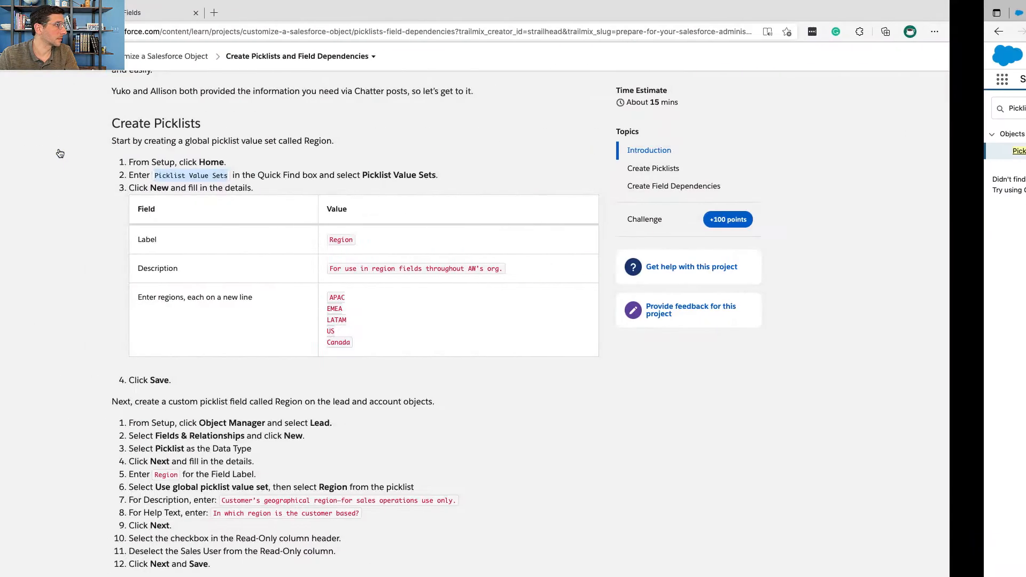
double_click(232, 187)
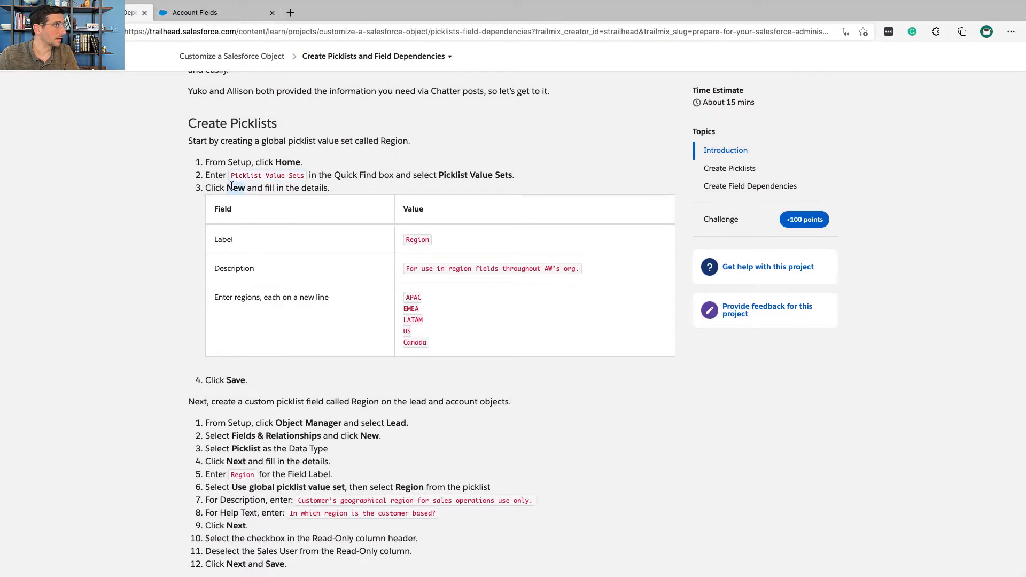
double_click(418, 240)
key("ctrl+c")
key("ctrl+Right")
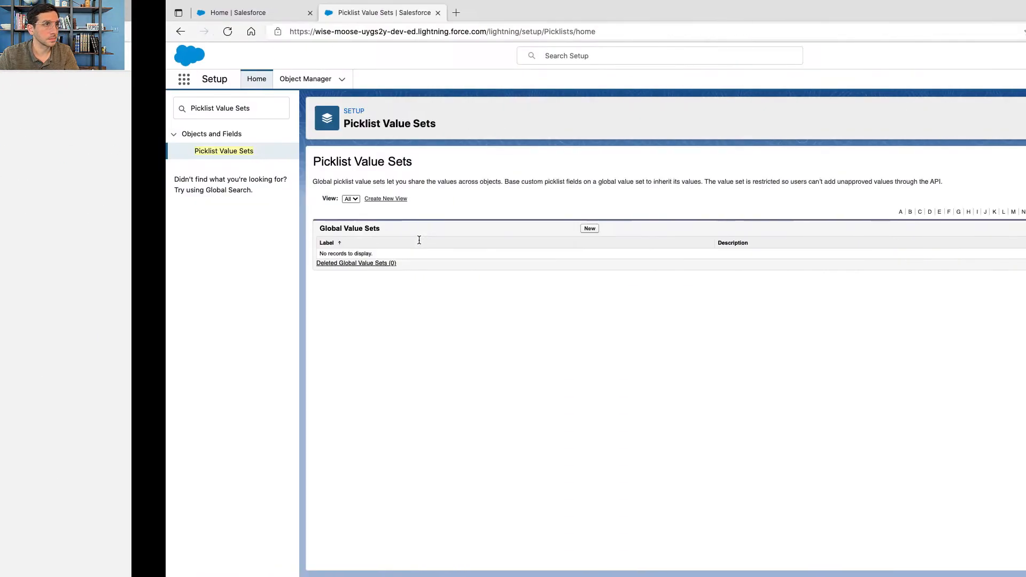
left_click(423, 228)
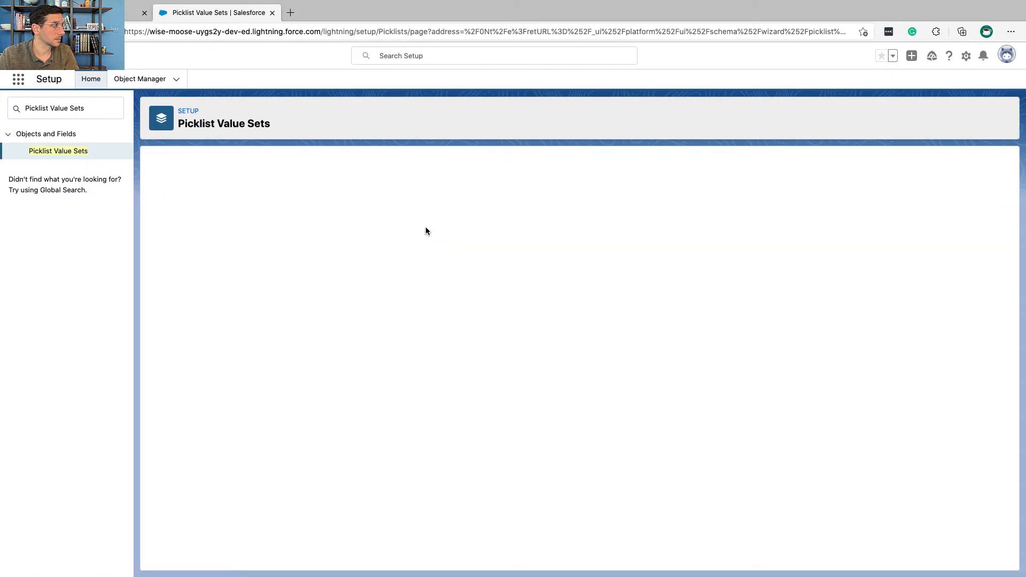
key("ctrl+v")
key("Tab")
key("Tab")
Step: Copy "For use in region fields throughout AW's org." from Trailhead into the Region set's Values and save the set
key("ctrl+Left")
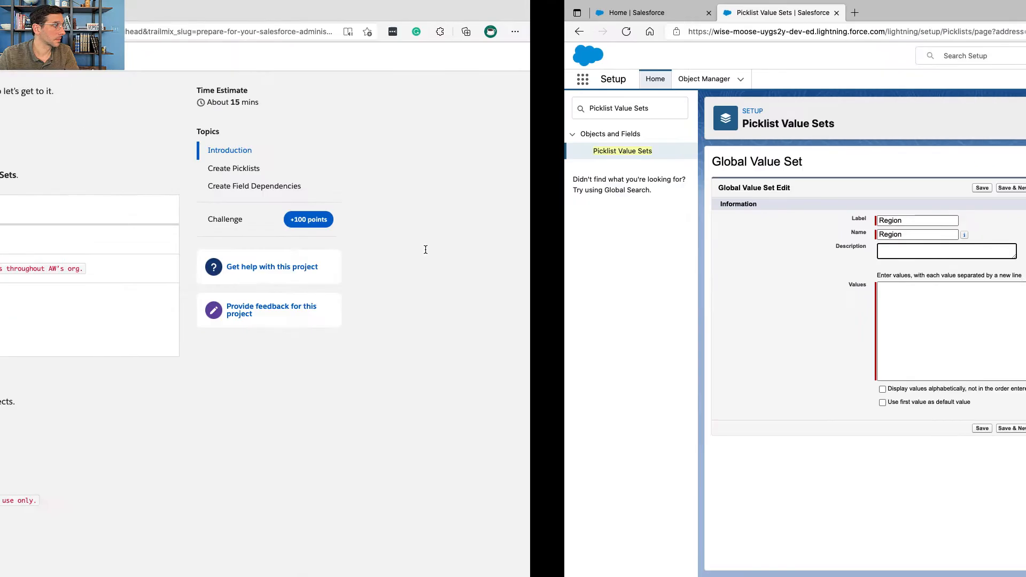
triple_click(428, 268)
key("super+c")
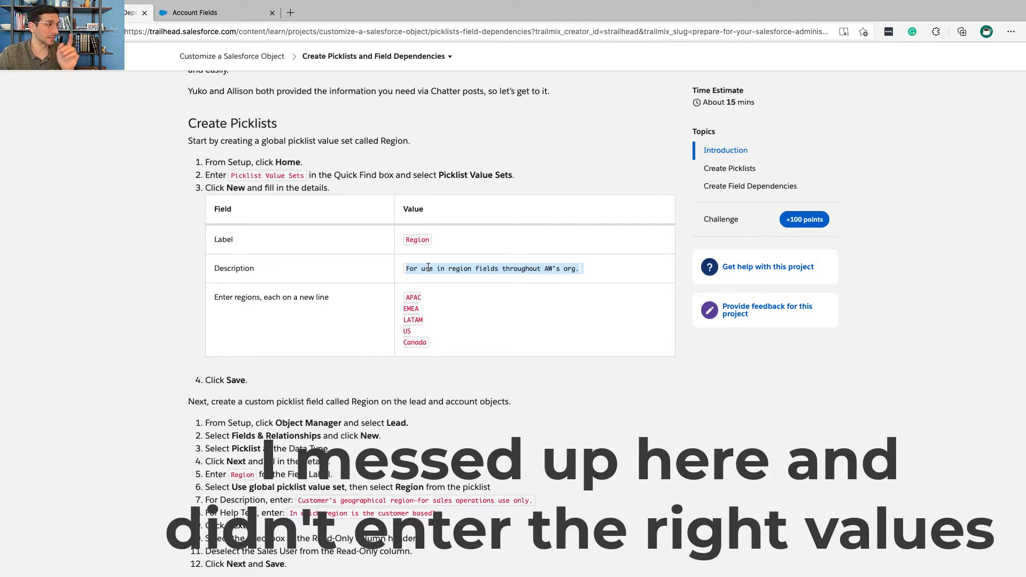
scroll(428, 267, "up", 5)
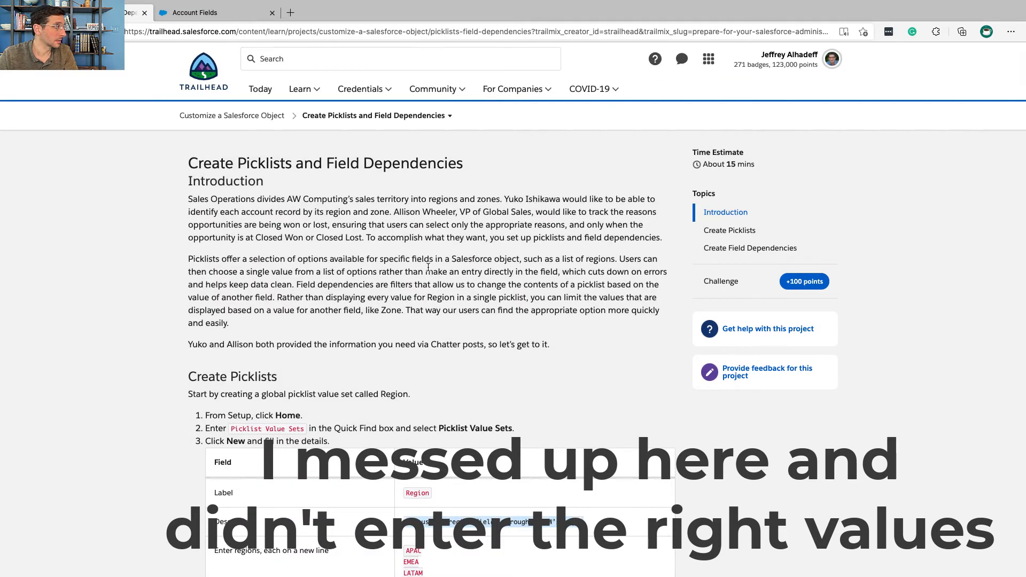
scroll(428, 268, "down", 2)
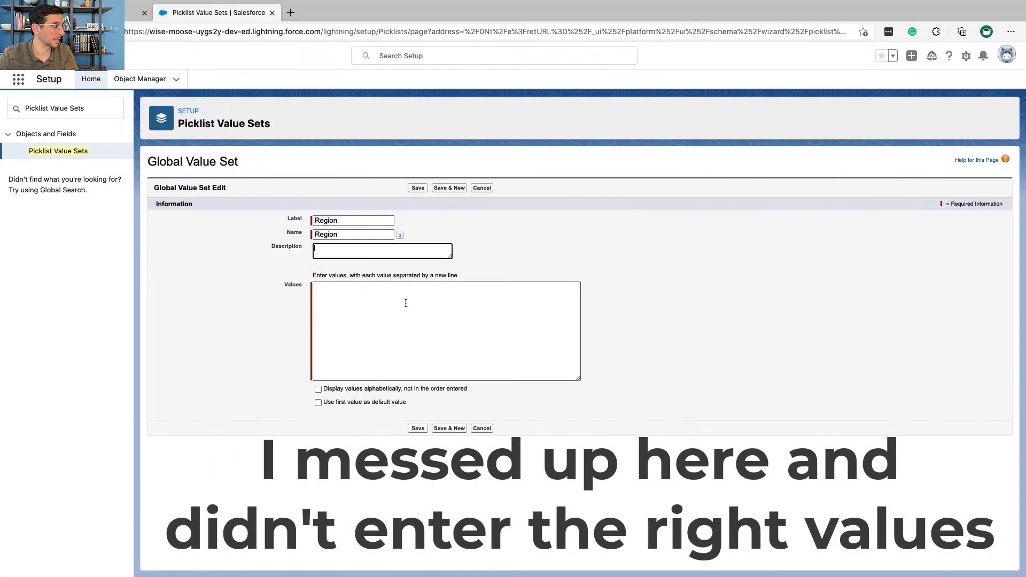
left_click(406, 307)
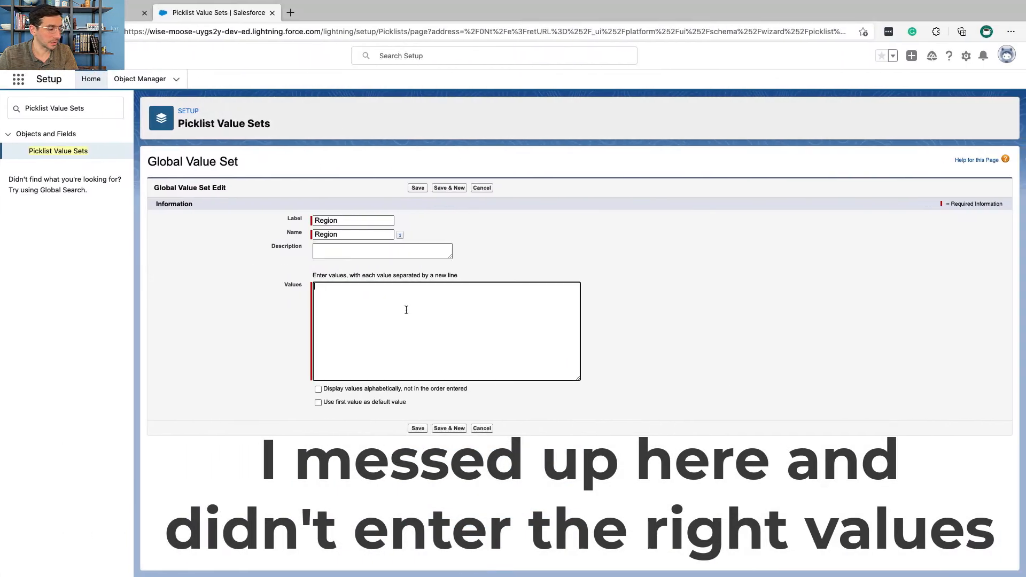
key("super+v")
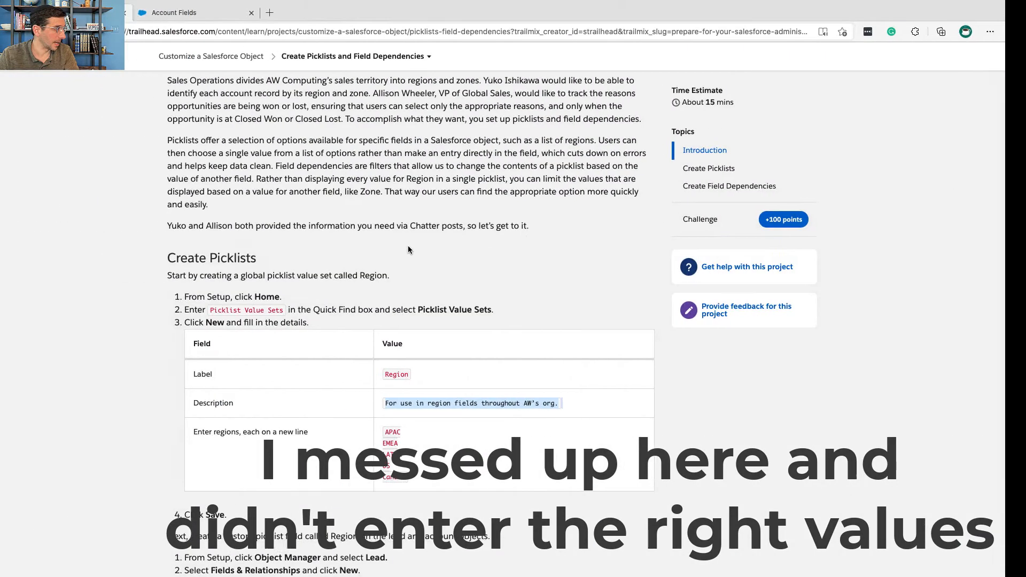
scroll(361, 300, "down", 3)
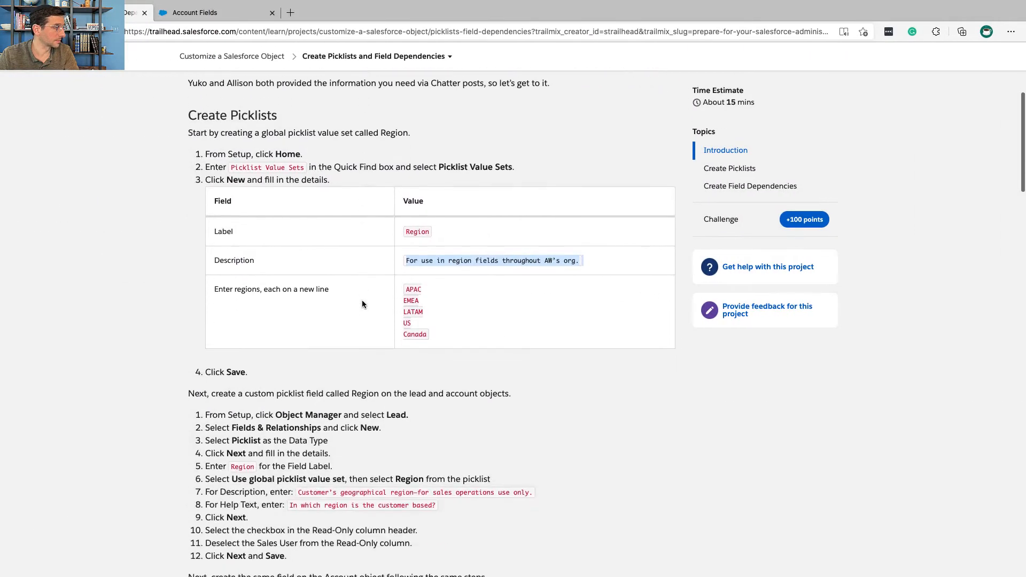
scroll(361, 304, "down", 2)
triple_click(231, 268)
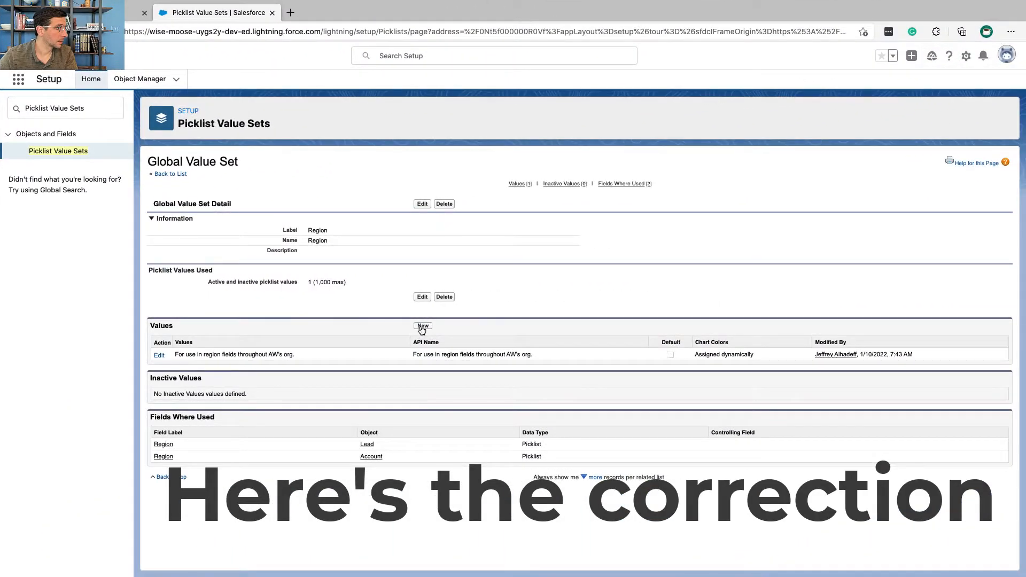
Step: Add the values APAC, EMEA, LATAM, US and Canada to the Region global value set and save them
left_click(422, 325)
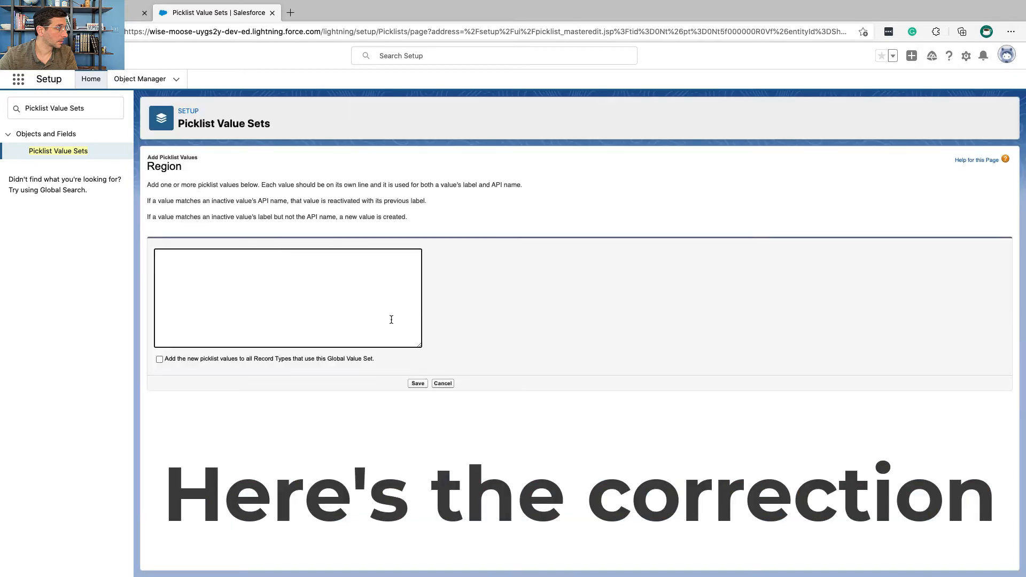
type("APAC EMEA LATAM US Canada")
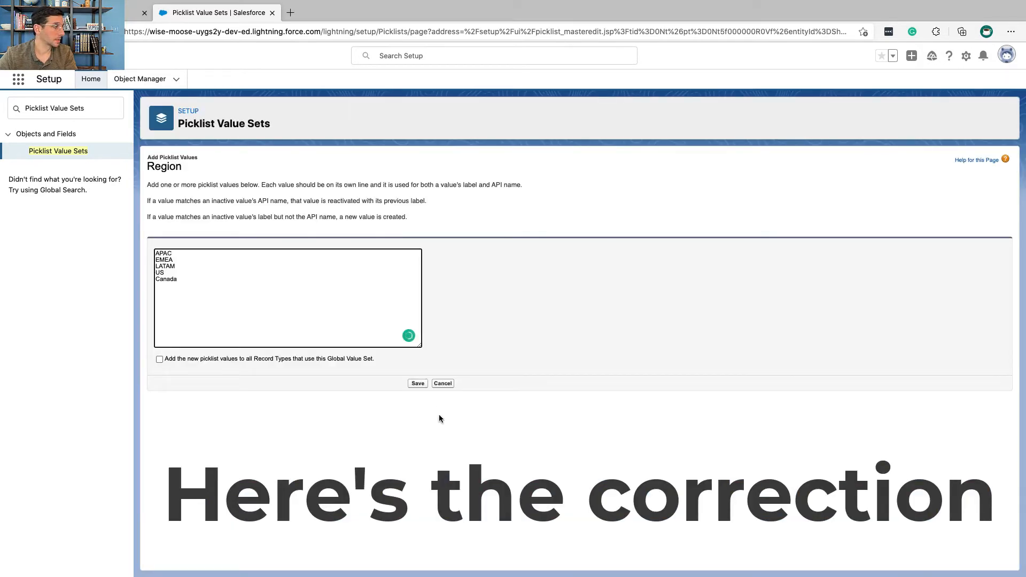
left_click(418, 384)
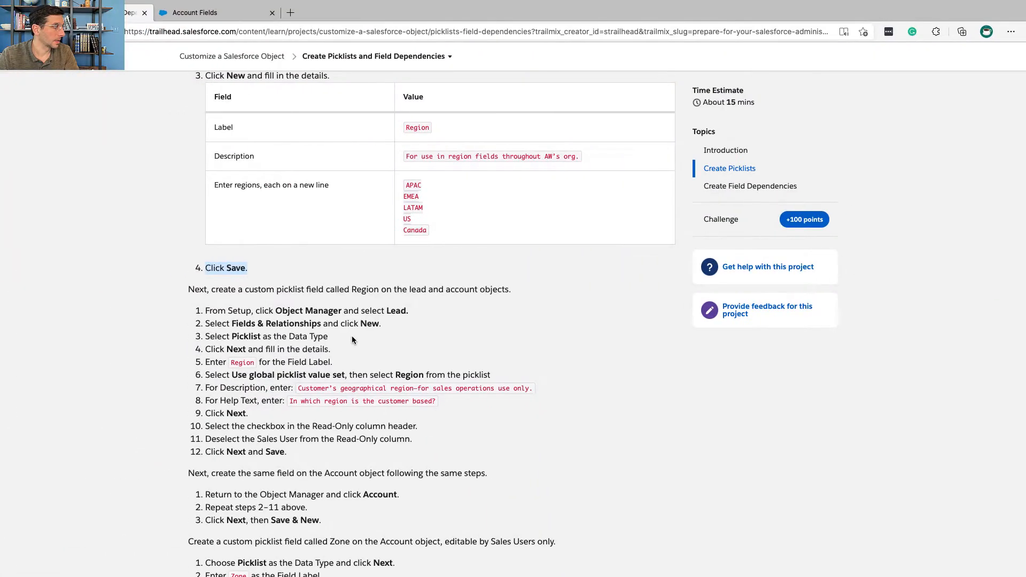
Step: Following the Trailhead instructions for the Region field, switch to Salesforce Setup, search the Object Manager for "lead" and open the Lead object
triple_click(308, 293)
scroll(307, 292, "down", 3)
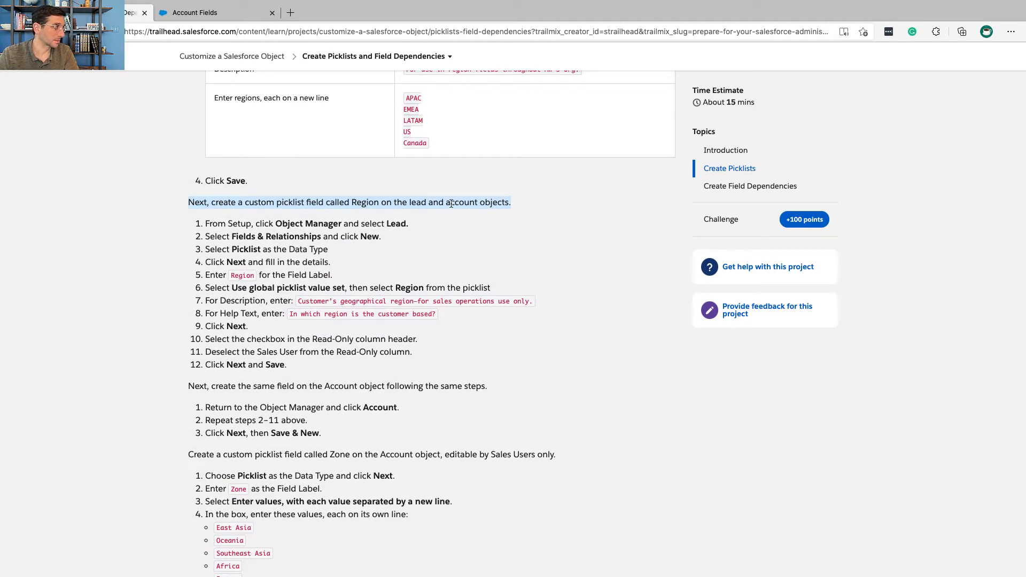
left_click(418, 203)
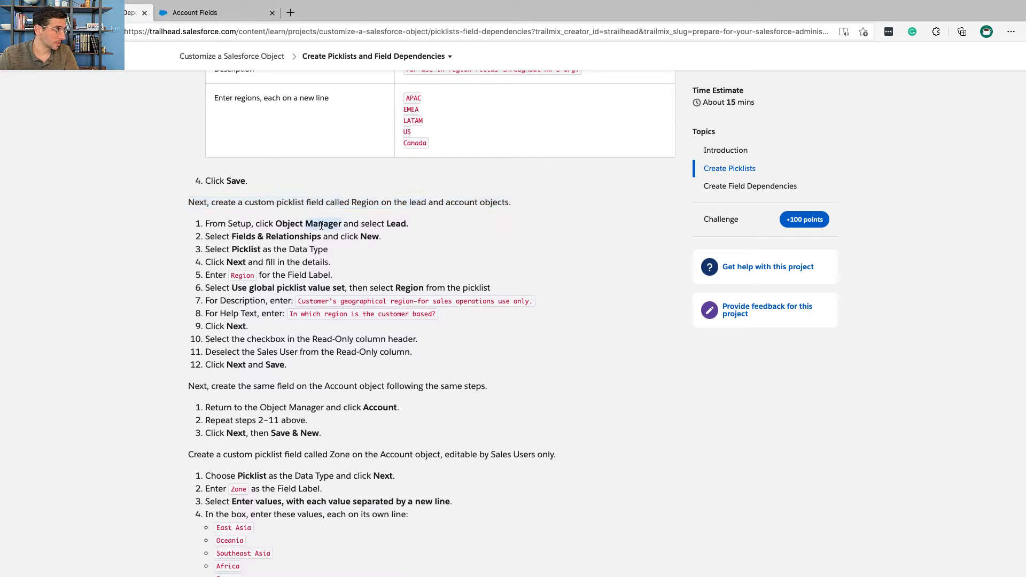
double_click(393, 223)
key("ctrl+Right")
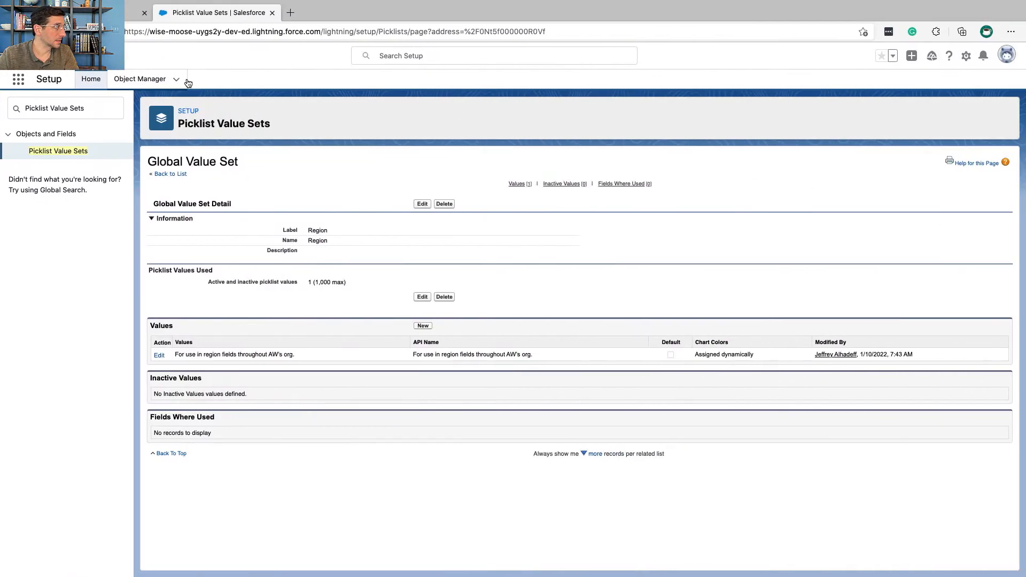
left_click(152, 85)
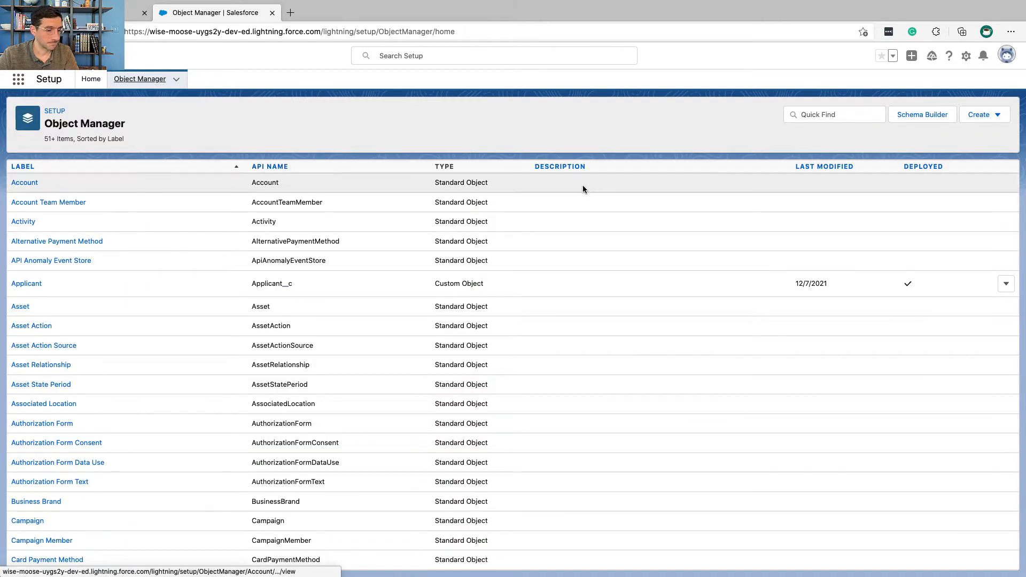
left_click(878, 119)
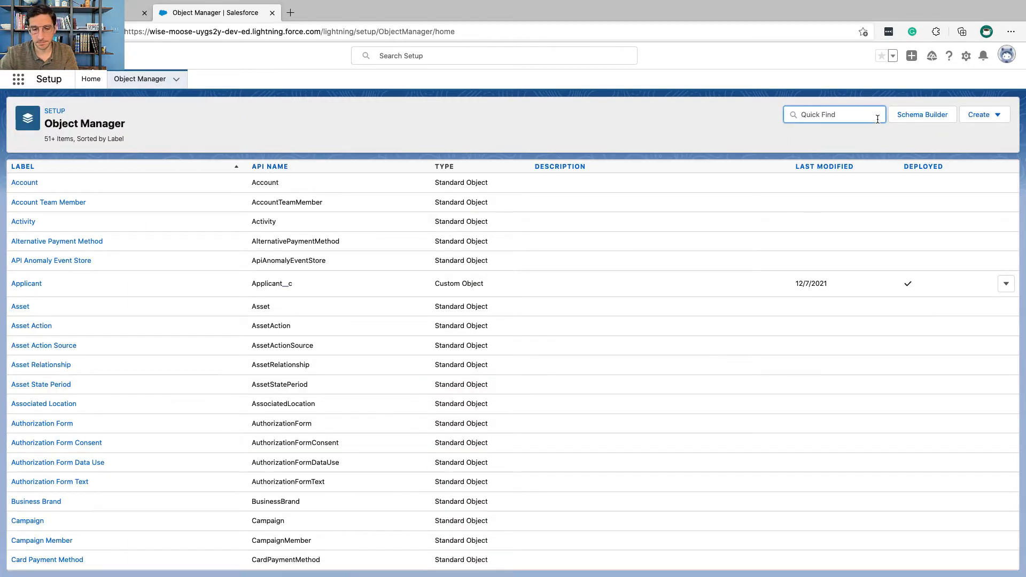
type("lead")
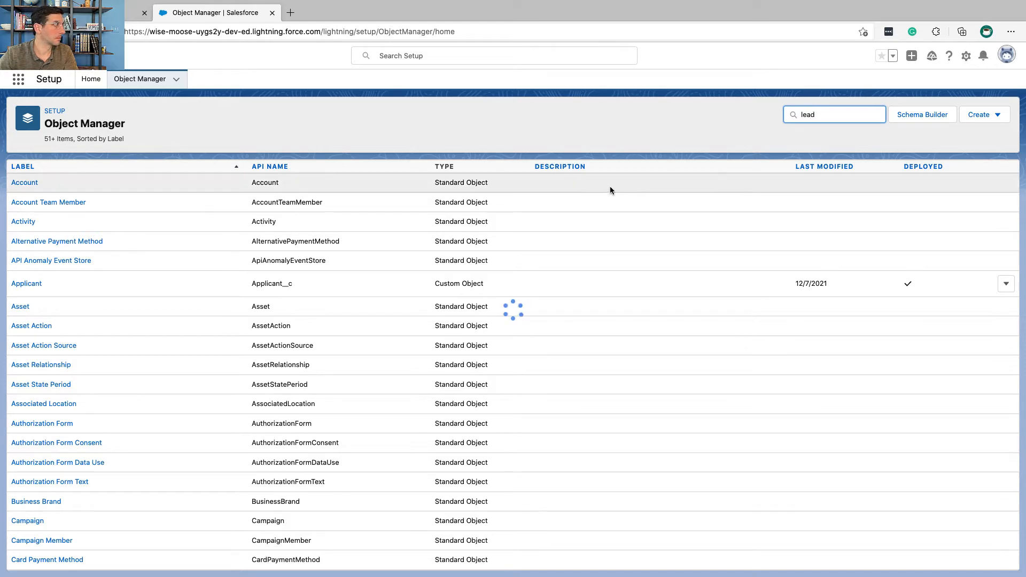
left_click(20, 183)
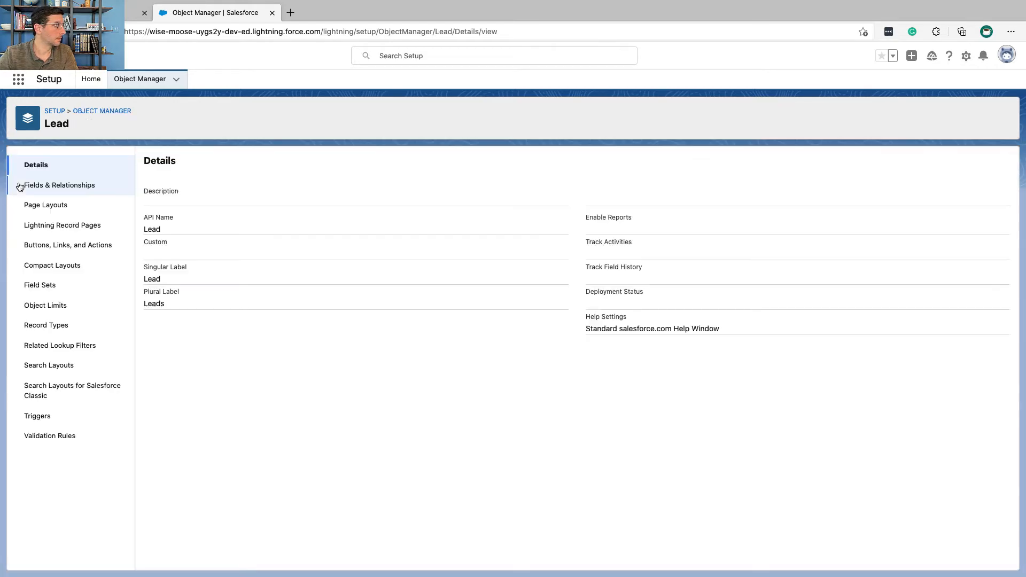
Step: Review the Lead picklist field instructions in Trailhead, copy the field label Region and return to the Lead object in Salesforce Setup
key("ctrl+Left")
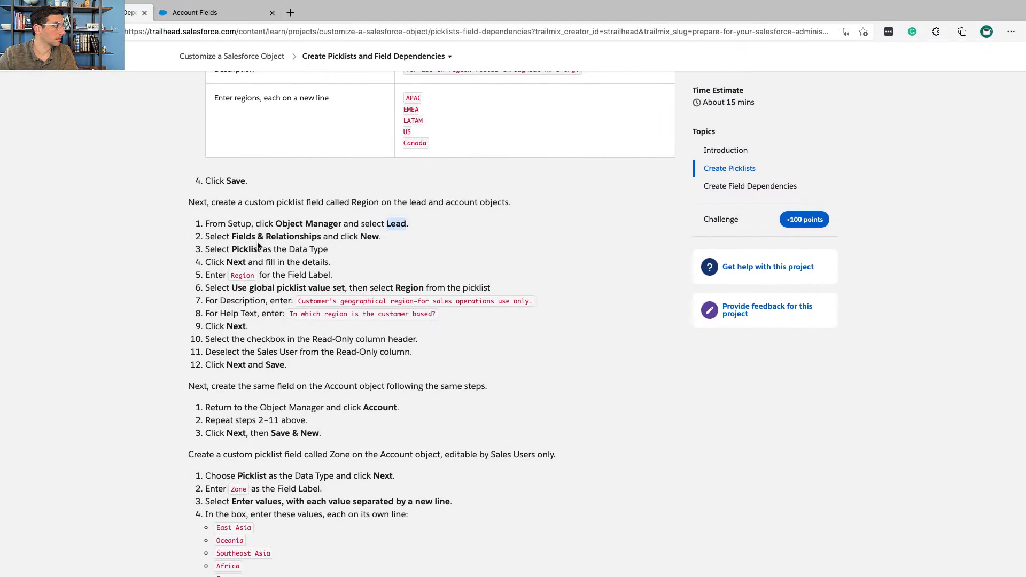
triple_click(289, 239)
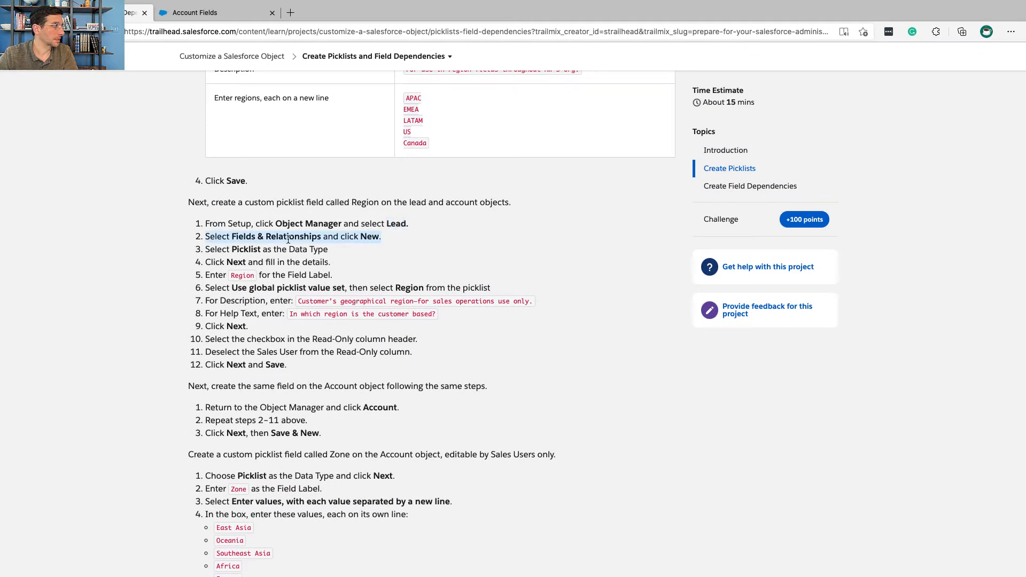
left_click(247, 250)
double_click(246, 249)
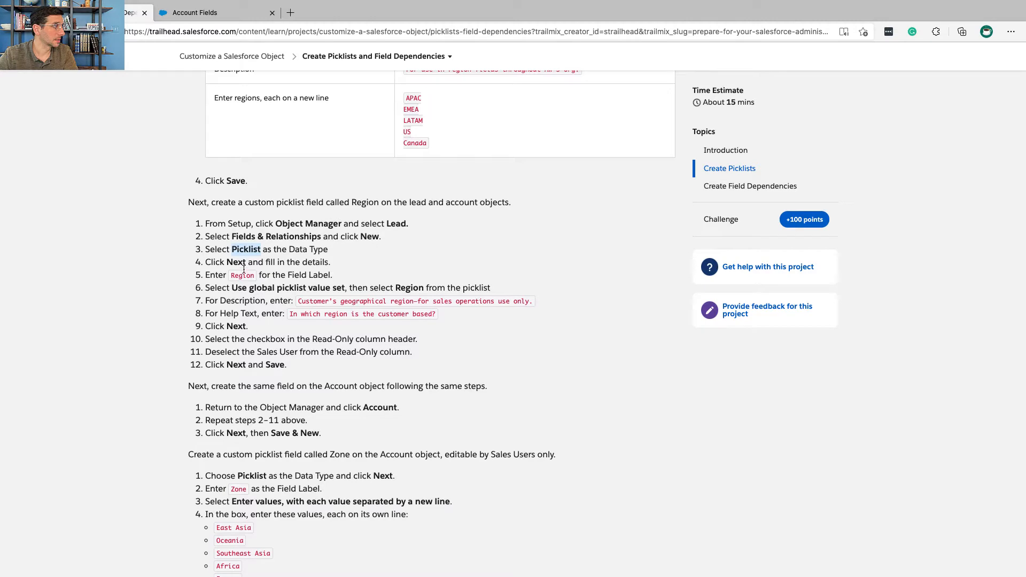
double_click(242, 275)
key("super+c")
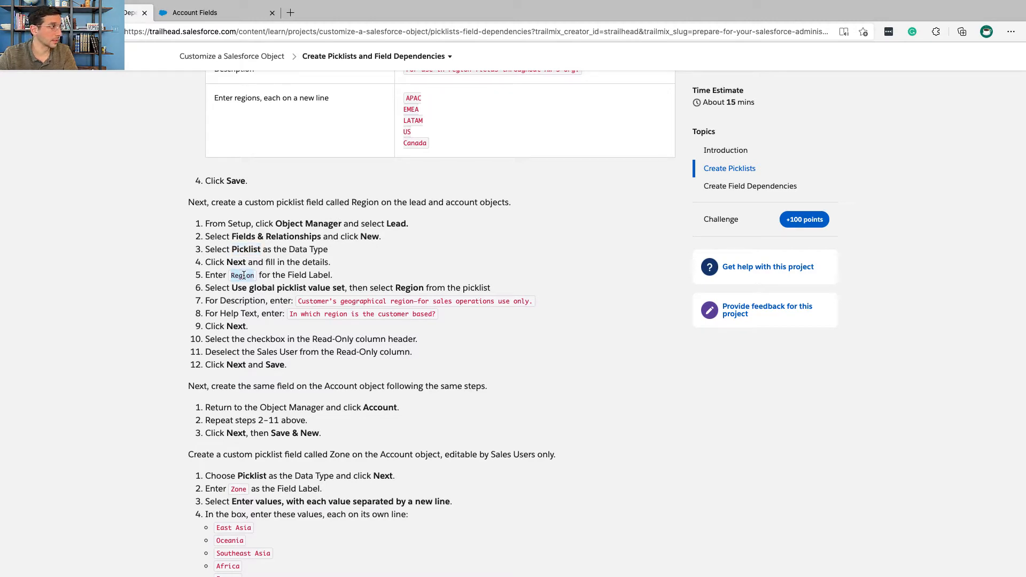
key("ctrl+Right")
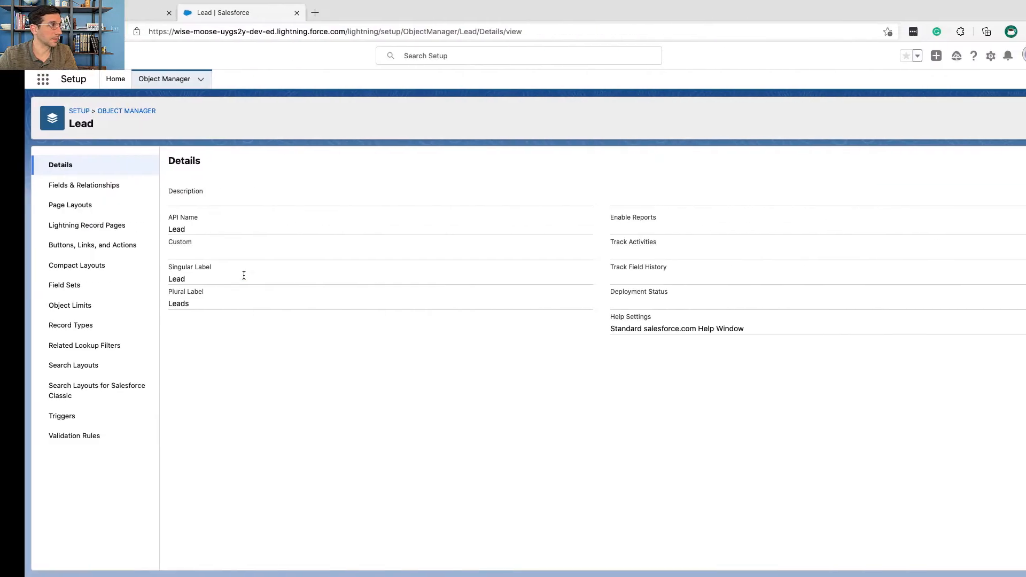
key("ctrl+Left")
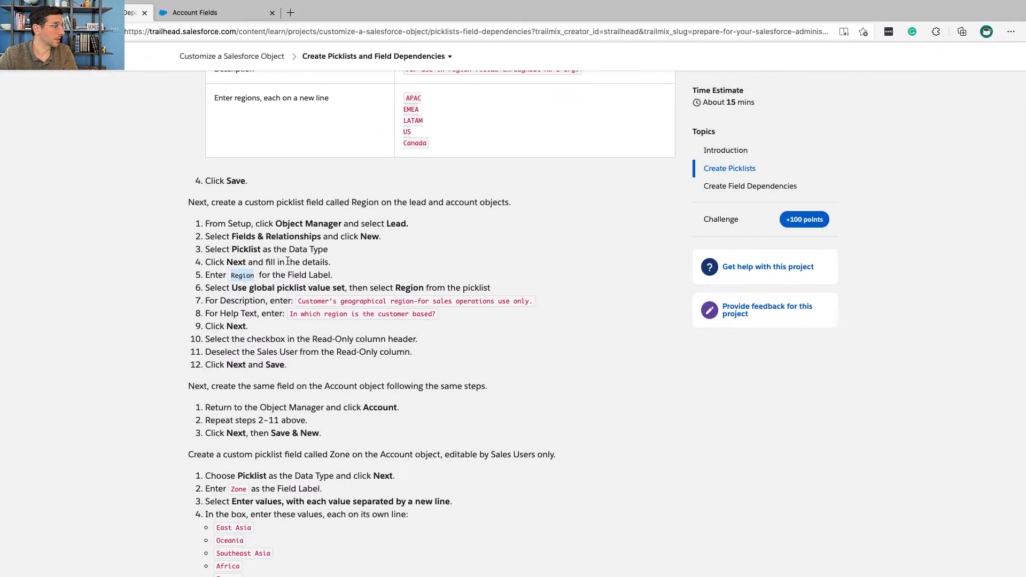
key("ctrl+Right")
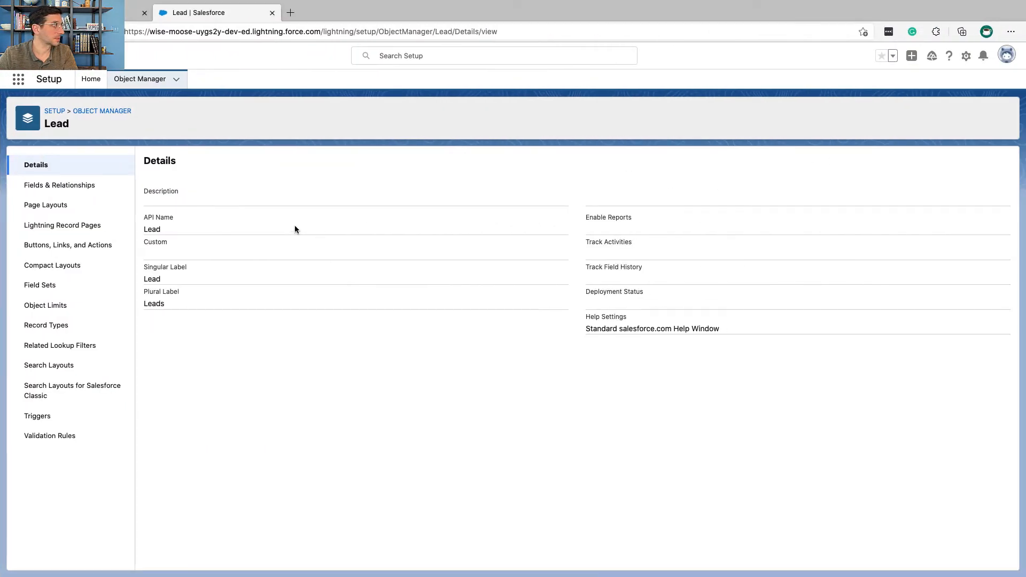
Step: Start a new custom field on the Lead object with the data type Picklist and paste Region as its field label
left_click(98, 186)
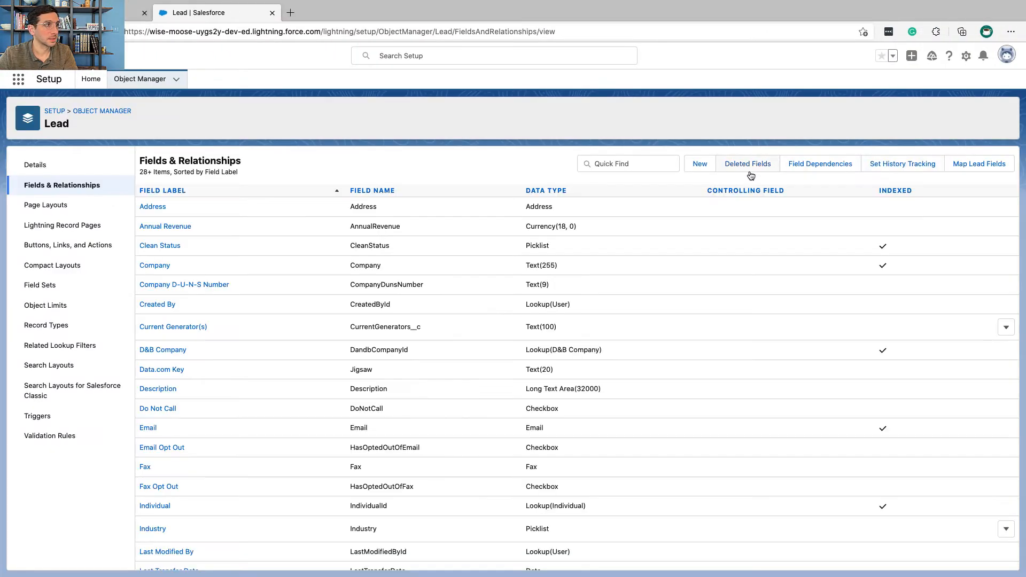
left_click(700, 165)
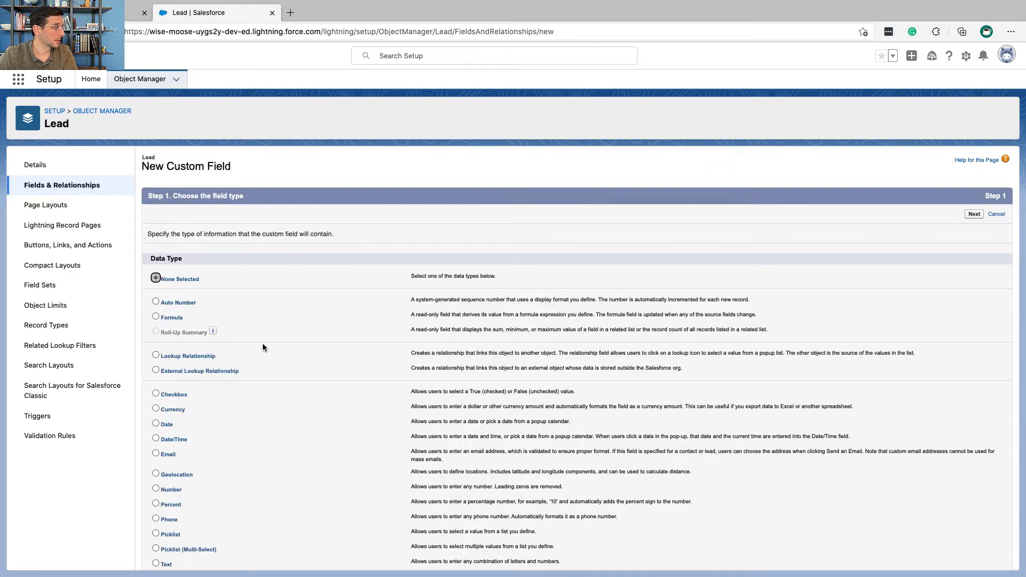
scroll(265, 404, "down", 3)
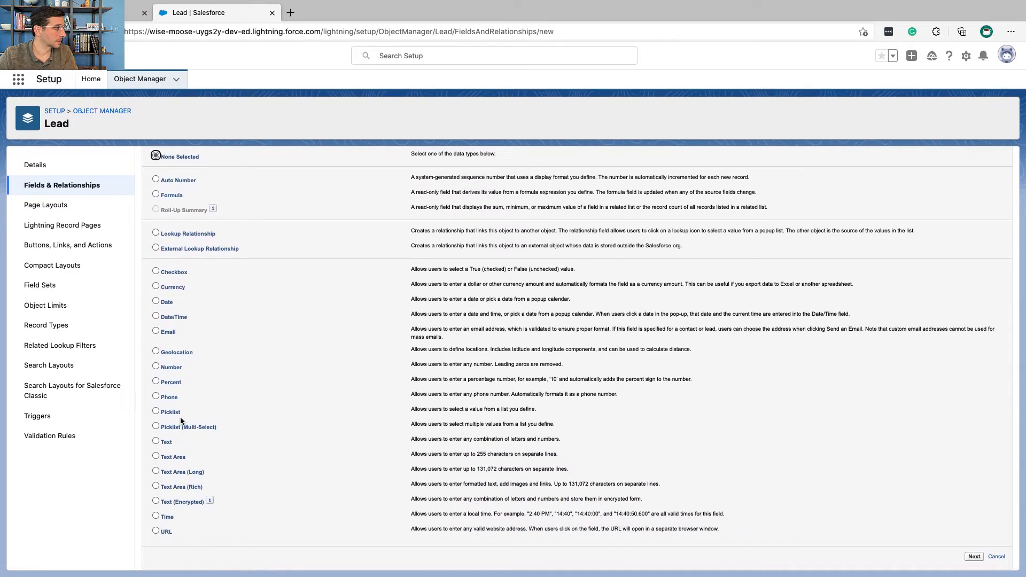
left_click(167, 414)
scroll(332, 373, "up", 4)
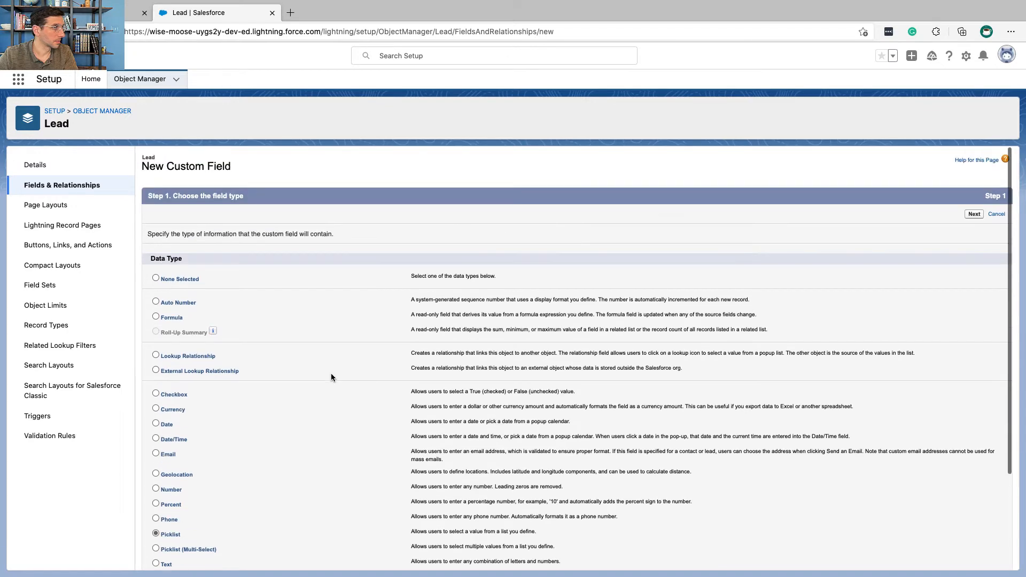
left_click(974, 214)
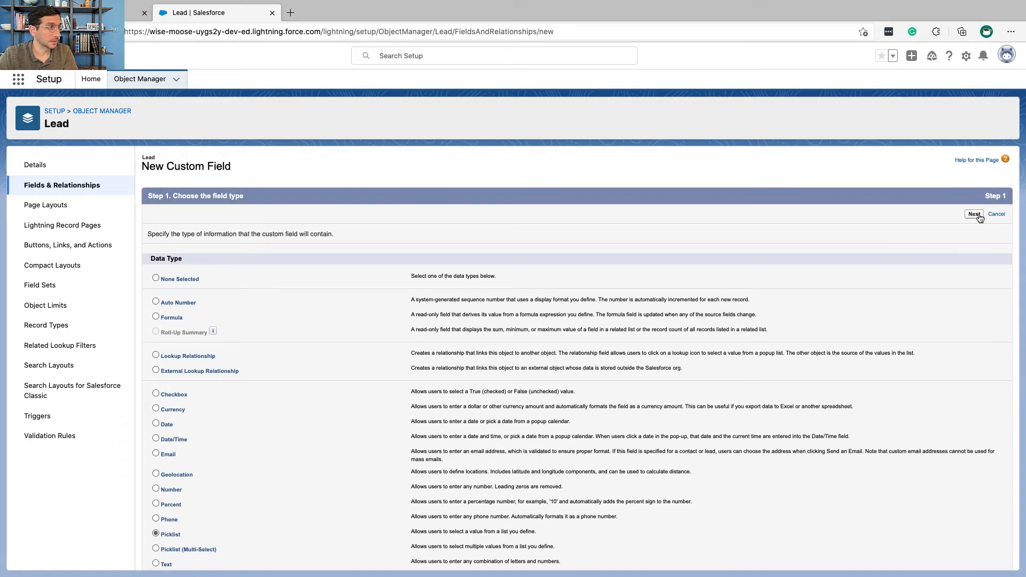
key("super+v")
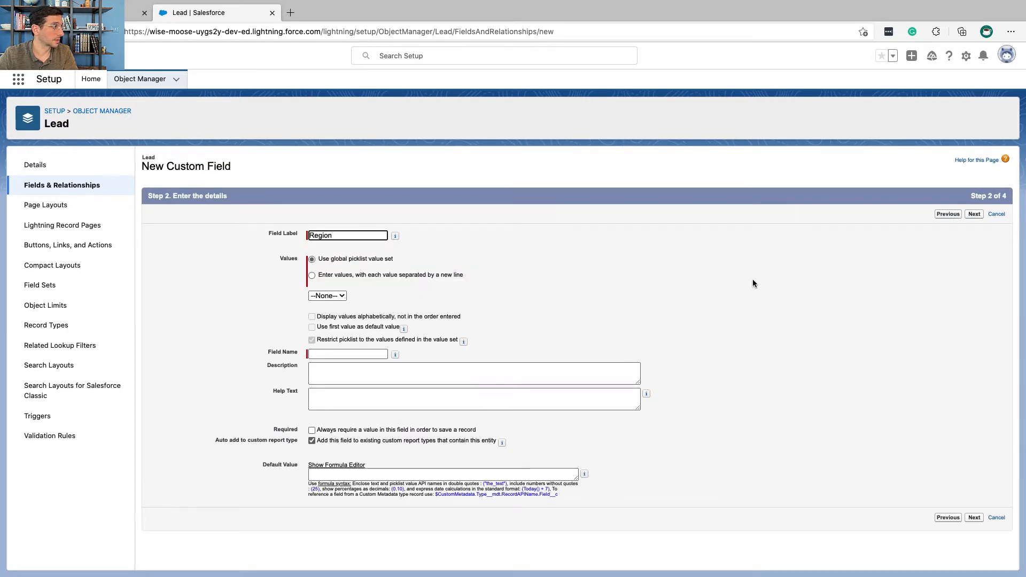
Step: Check the value set instruction in Trailhead, and select Region as the global picklist value set for the new Lead field
key("ctrl+Left")
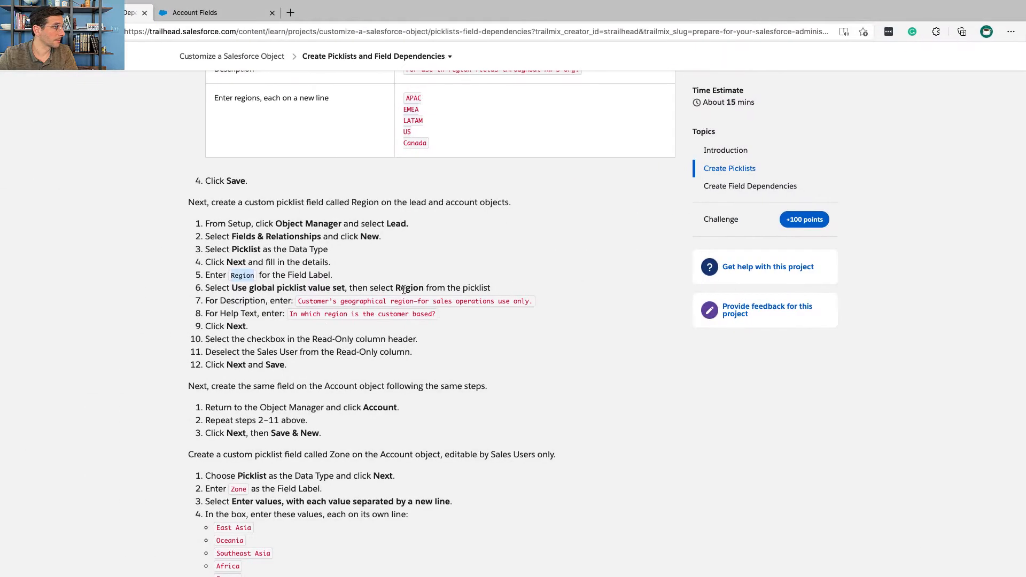
scroll(295, 289, "down", 3)
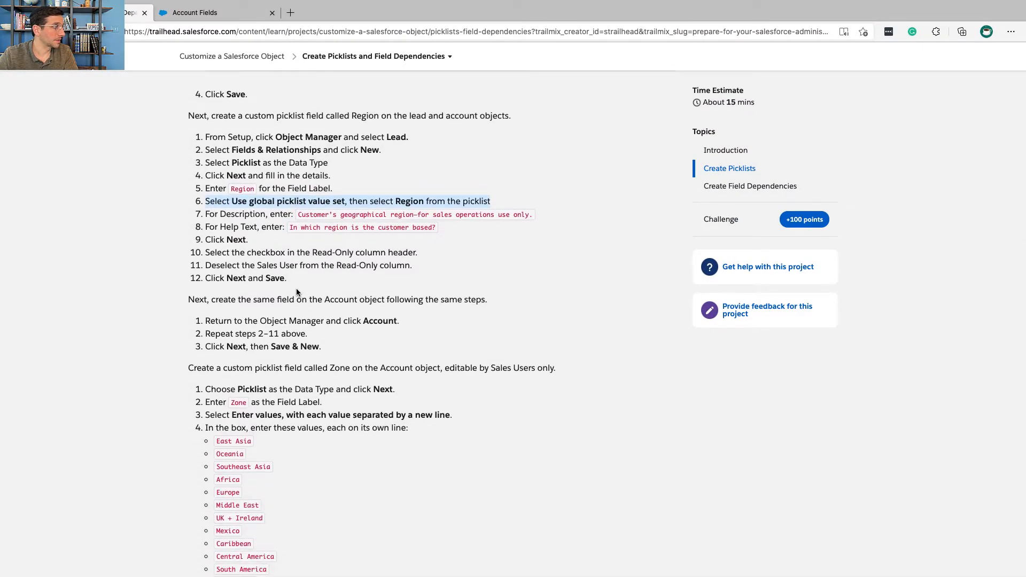
key("ctrl+Right")
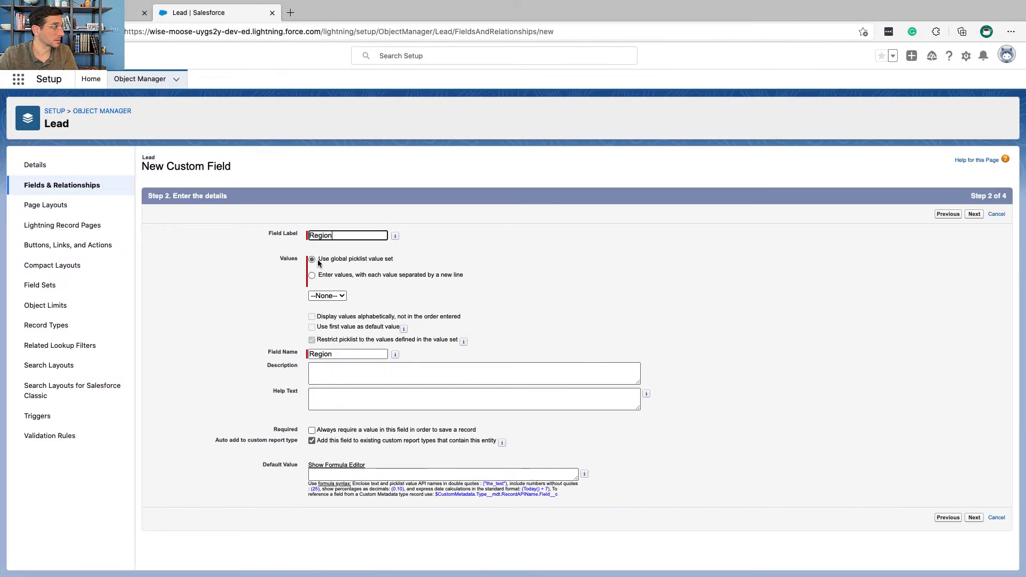
left_click(327, 295)
left_click(333, 319)
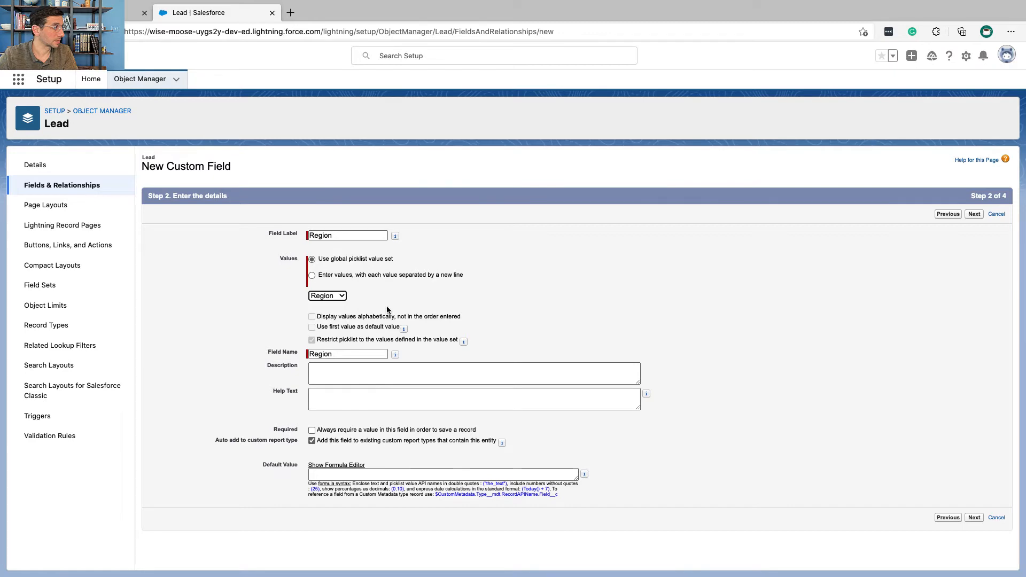
Step: Copy "Customer's geographical region—for sales operations use only." from Trailhead into the Lead Region field's description
key("ctrl+Left")
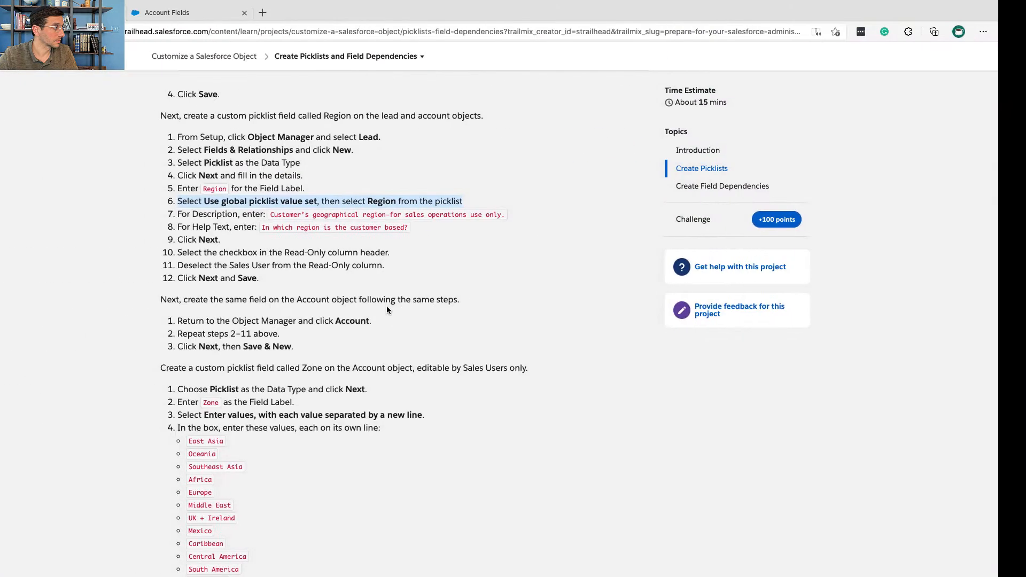
left_click_drag(299, 215, 530, 214)
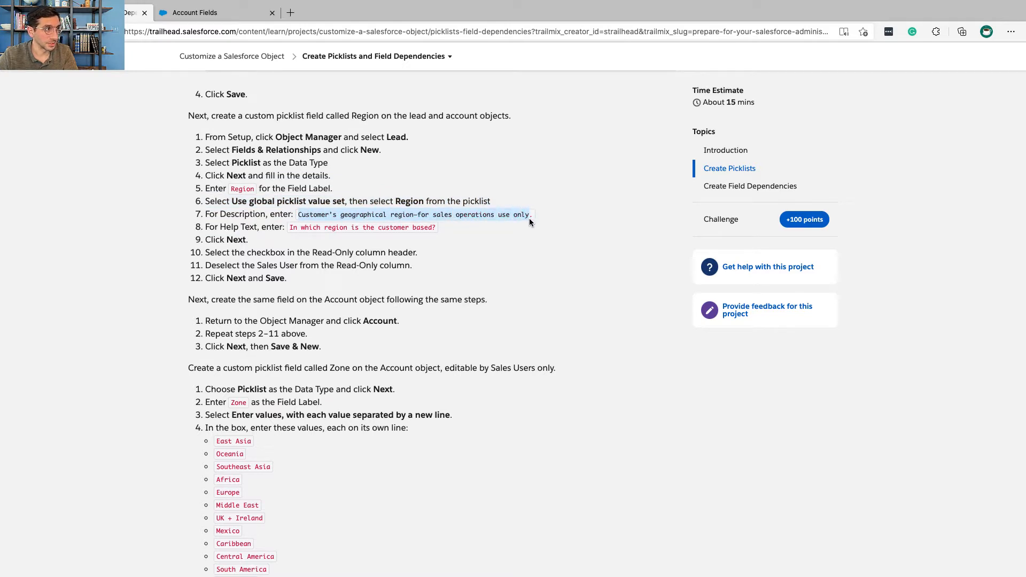
left_click_drag(532, 215, 296, 217)
key("ctrl+c")
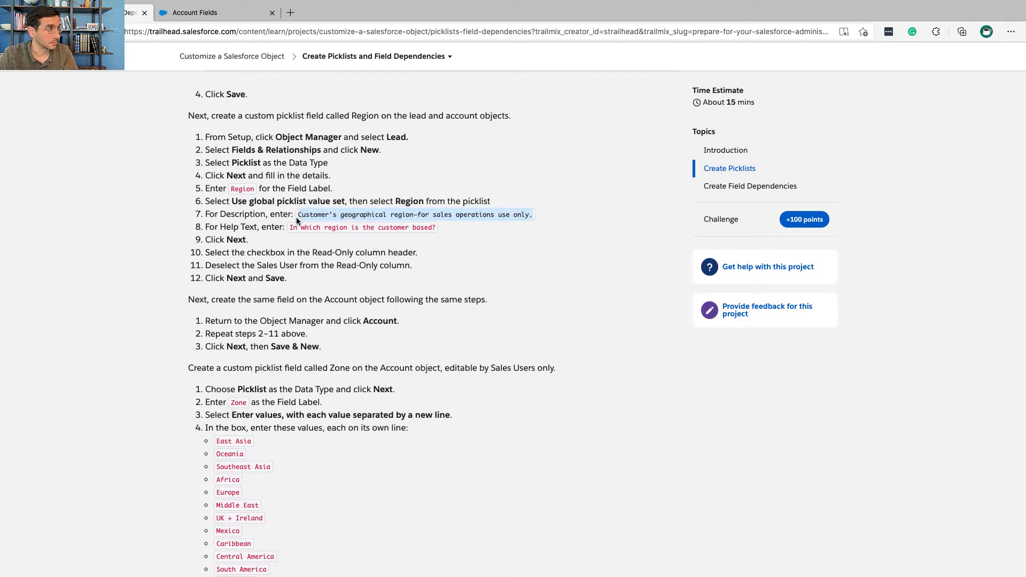
key("ctrl+Tab")
left_click(337, 374)
key("ctrl+v")
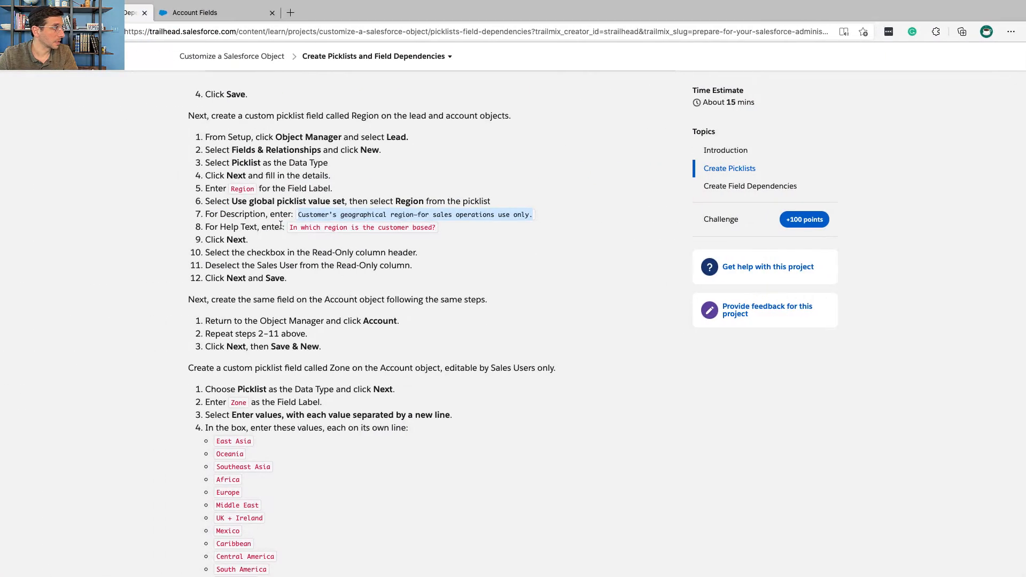
Step: Copy "In which region is the customer based?" from Trailhead into the field's help text and continue to field-level security
left_click_drag(286, 227, 437, 231)
key("super+c")
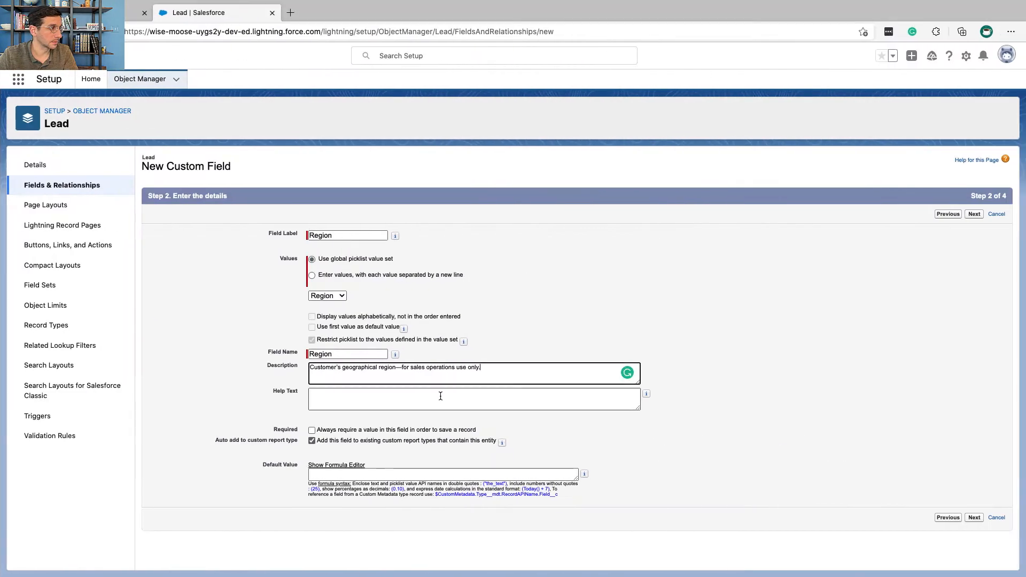
left_click(441, 396)
key("super+v")
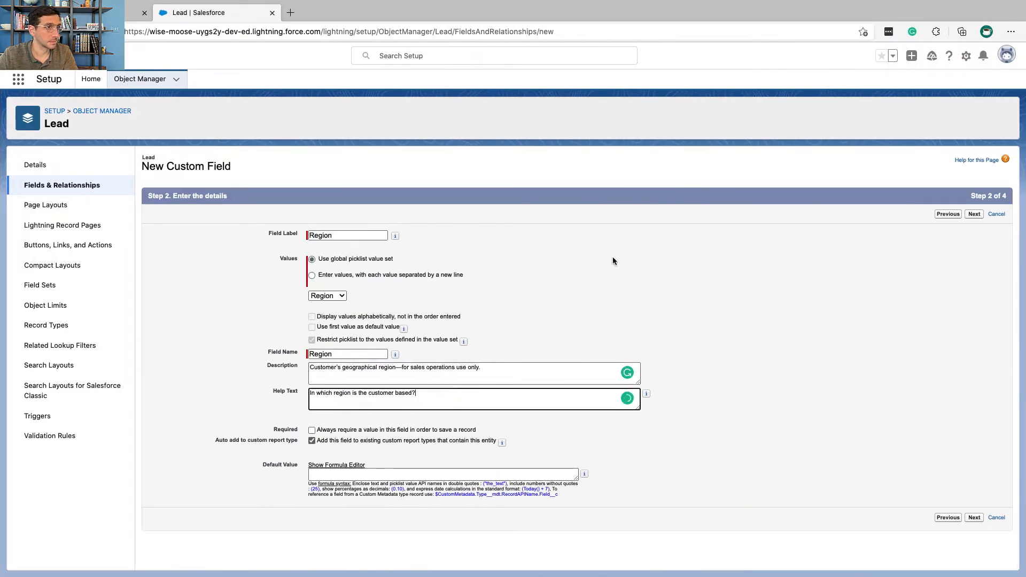
left_click(971, 219)
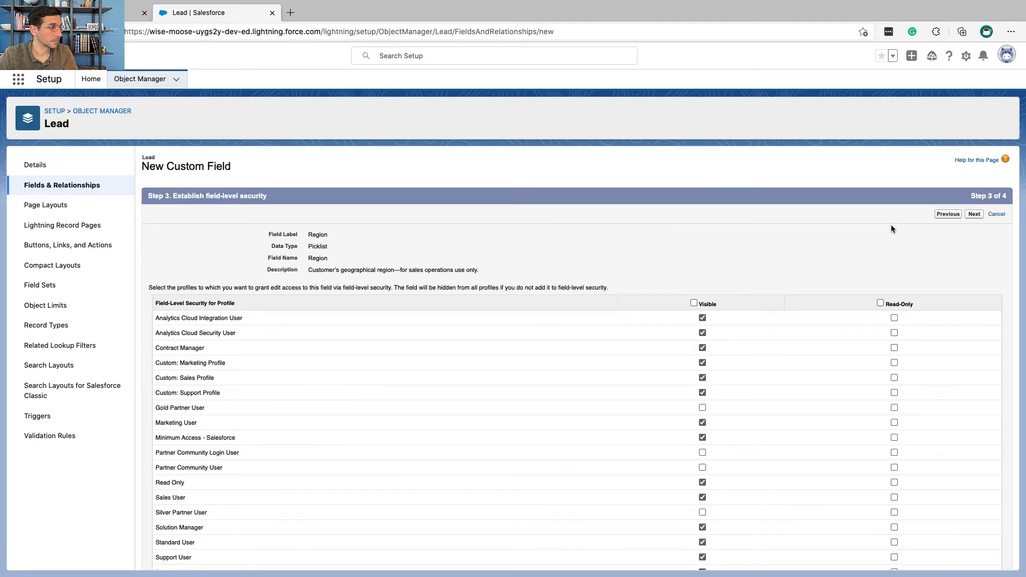
Step: Following the Trailhead security instructions, make the Lead Region field read-only for every profile except Sales User
key("ctrl+Left")
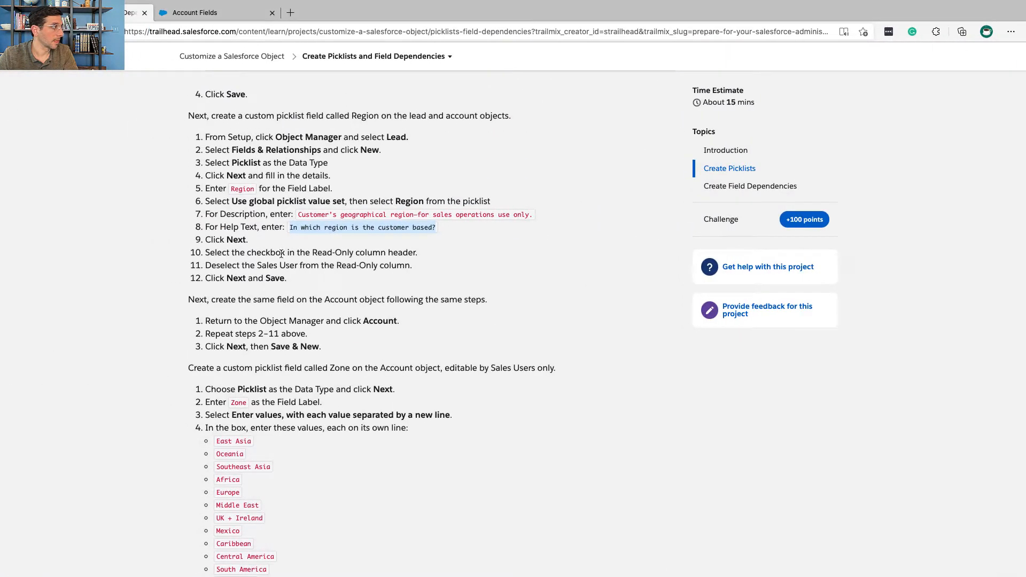
triple_click(281, 254)
scroll(281, 254, "down", 3)
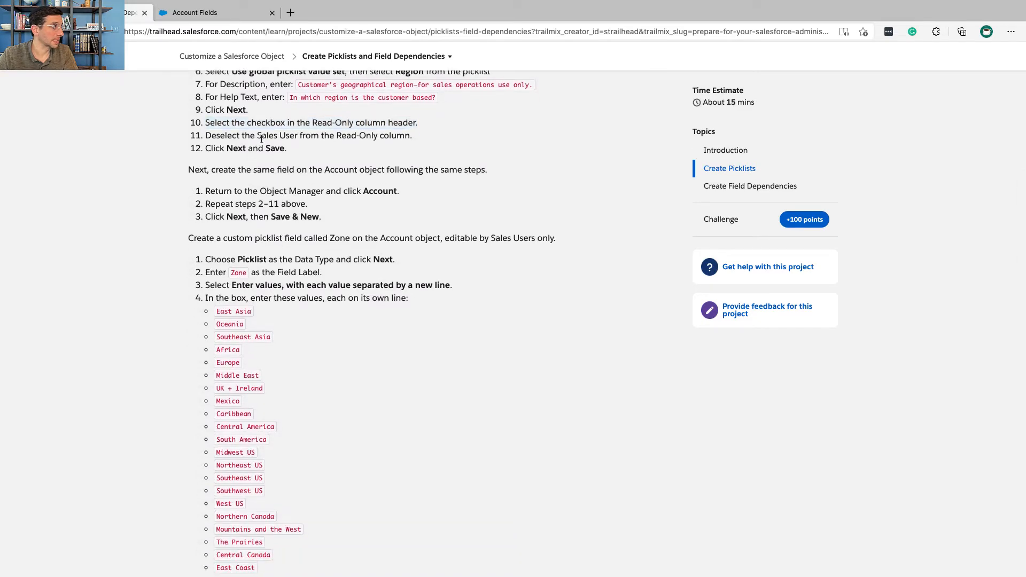
triple_click(261, 139)
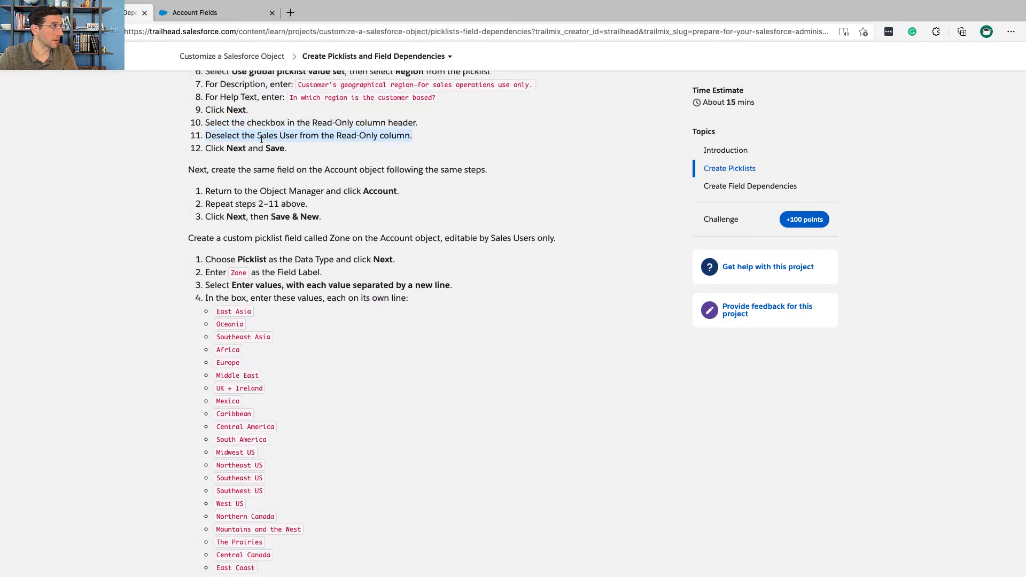
key("ctrl+Right")
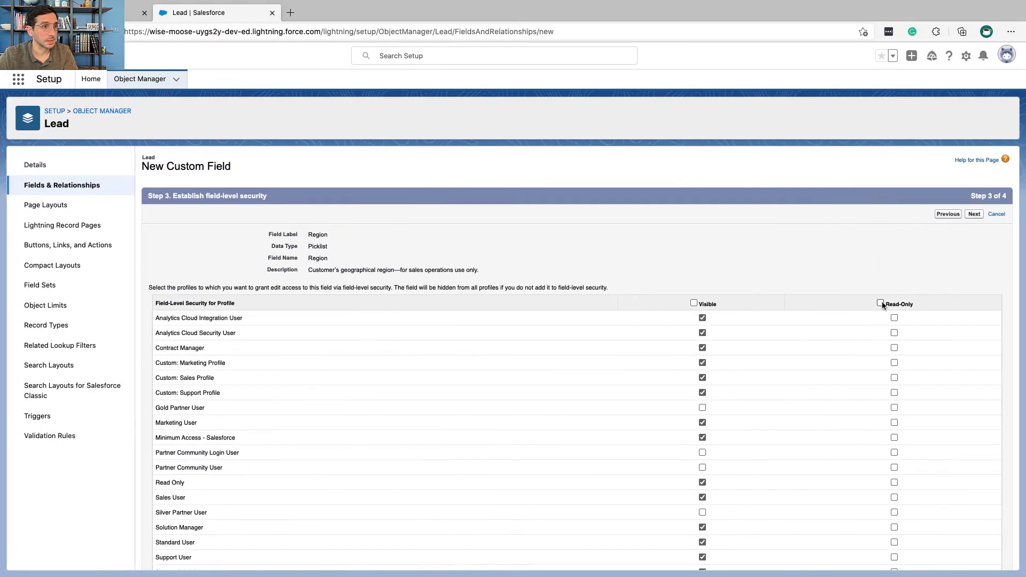
left_click(880, 304)
key("super+f")
type("sa")
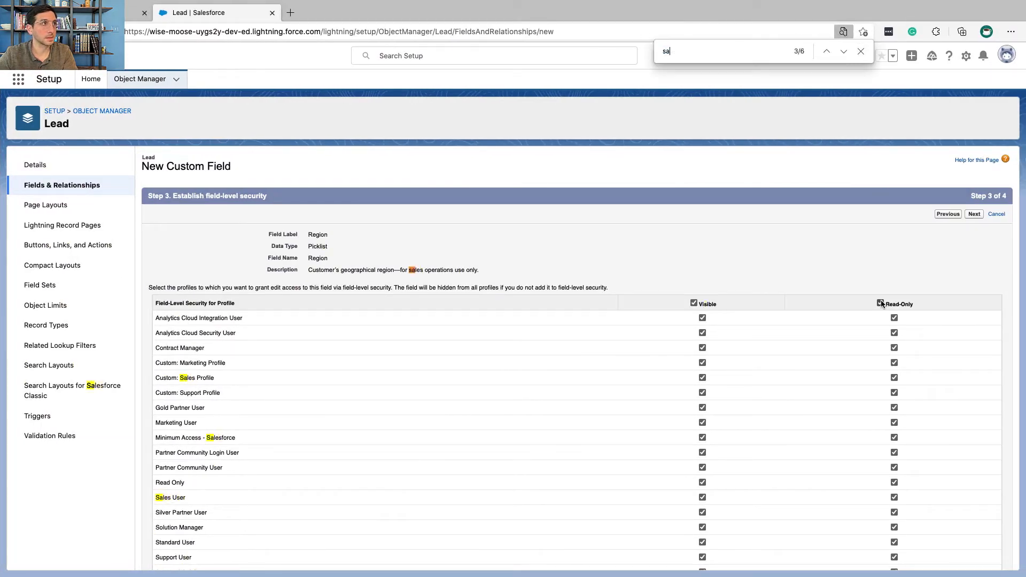
type("les use")
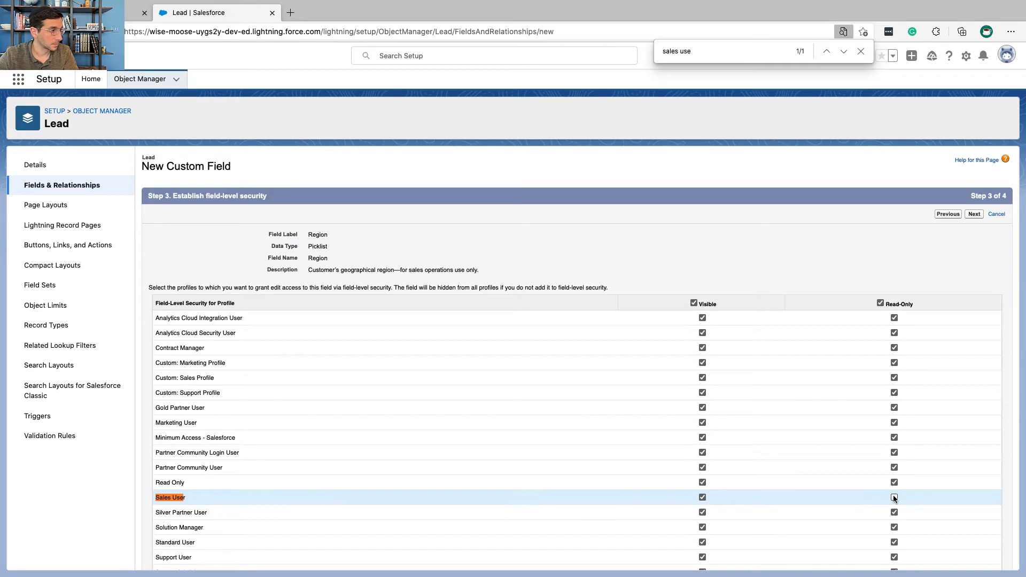
Step: Check the final Trailhead instruction and save the Lead Region field with all the Lead page layouts included
key("ctrl+Left")
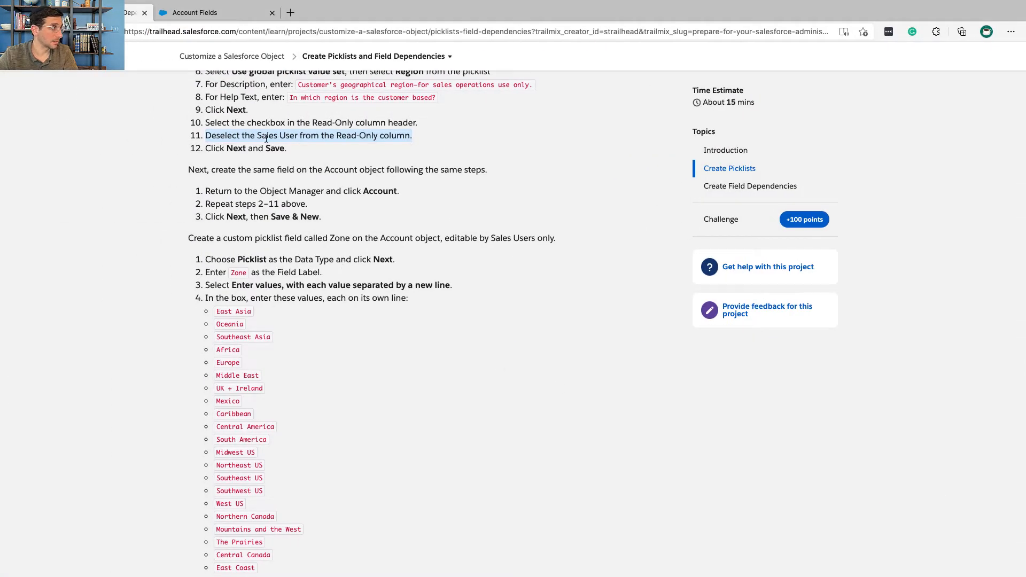
left_click_drag(284, 149, 206, 149)
key("ctrl+Right")
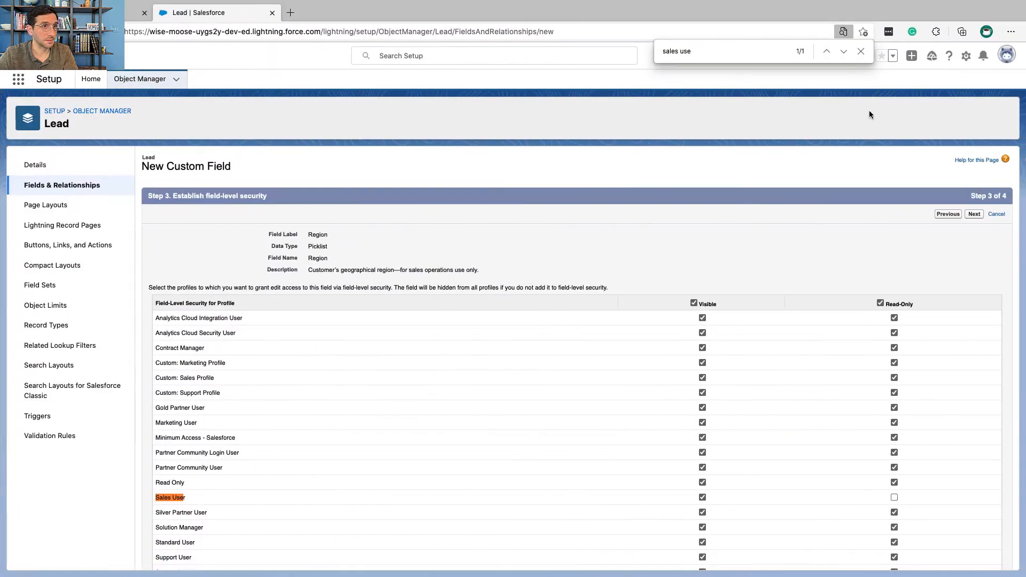
left_click(979, 214)
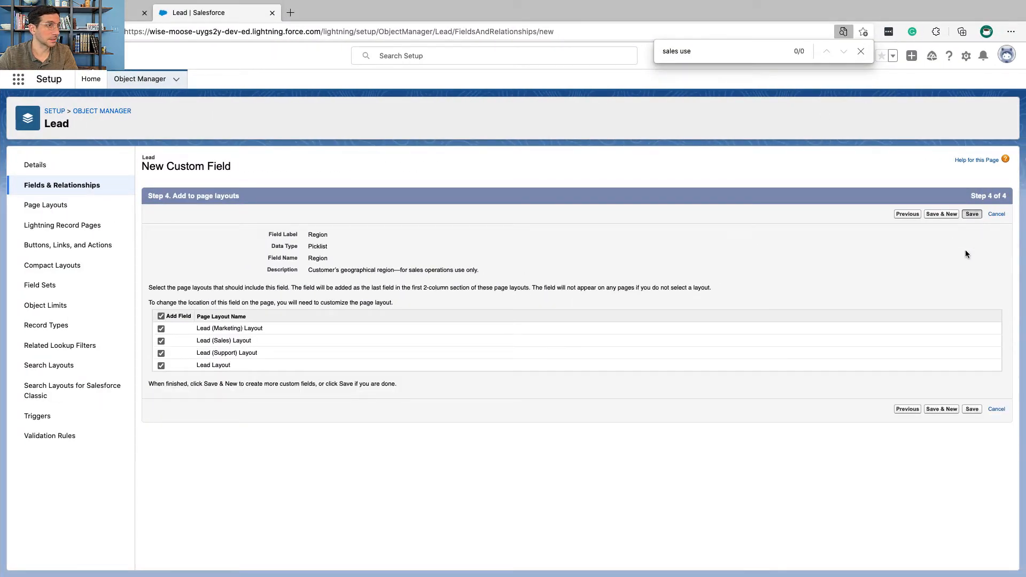
key("ctrl+Left")
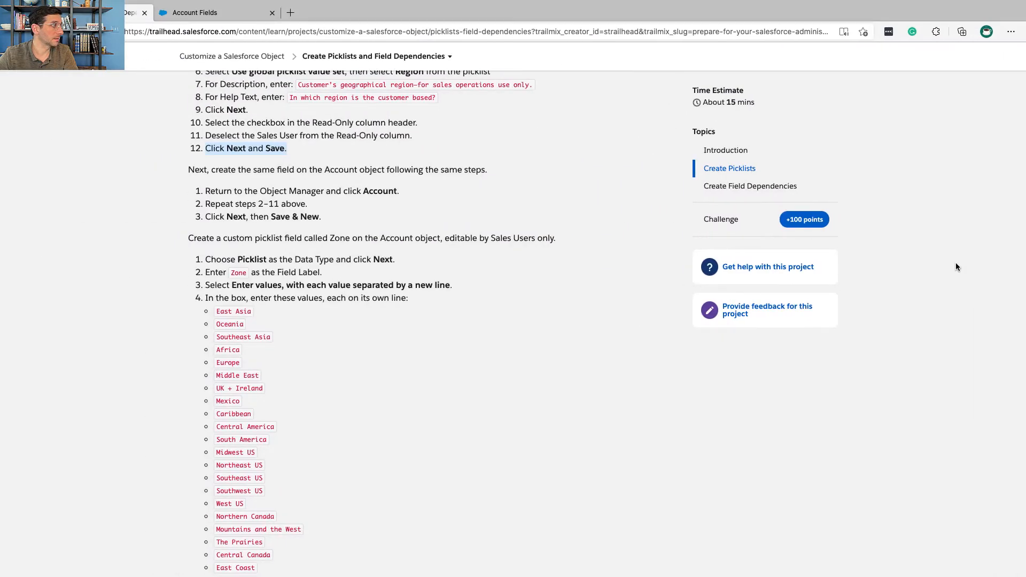
key("ctrl+Right")
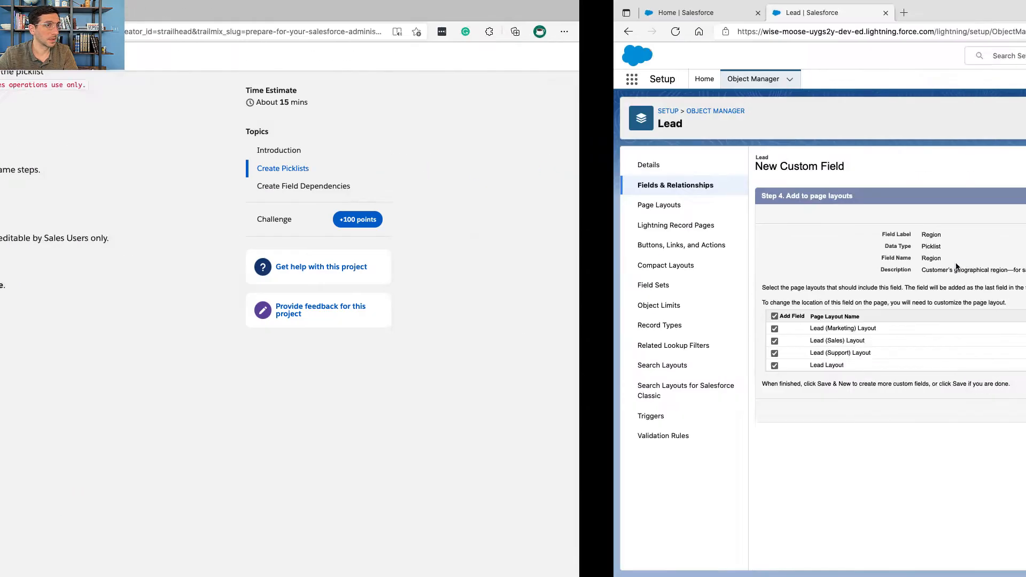
left_click(971, 214)
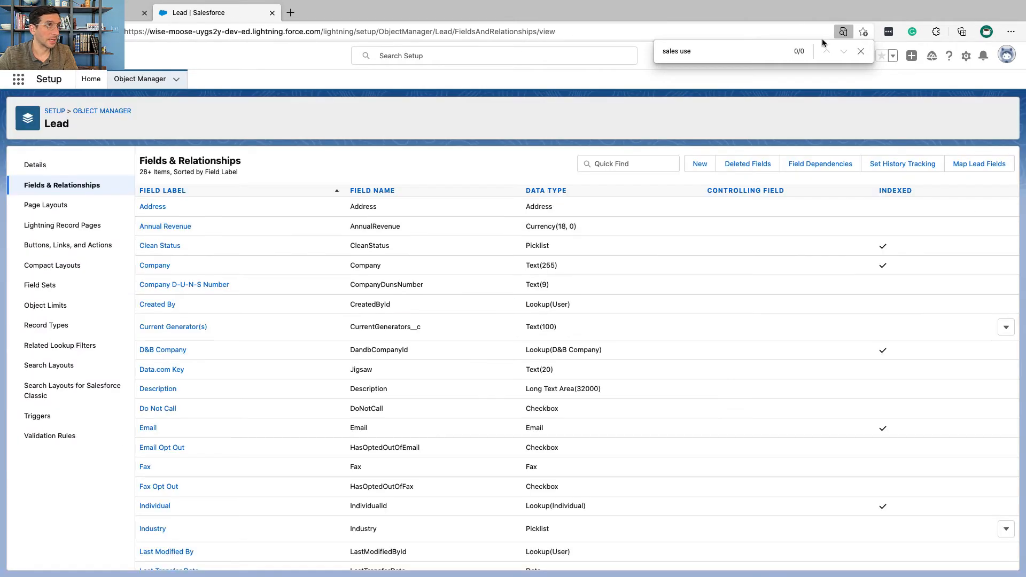
left_click(861, 52)
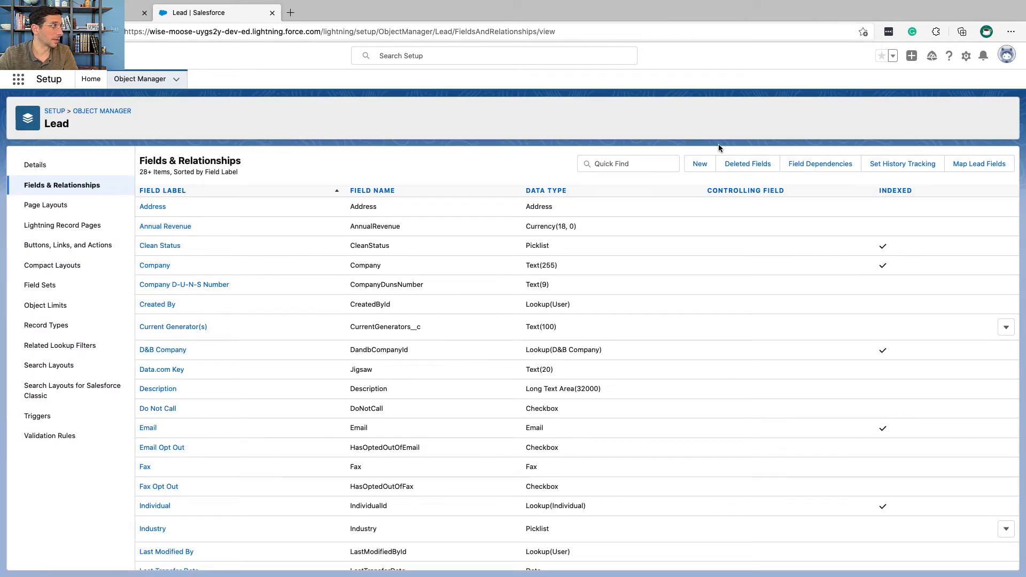
Step: Check the next Trailhead instruction and open the Account object's Fields & Relationships in the Object Manager
key("ctrl+Left")
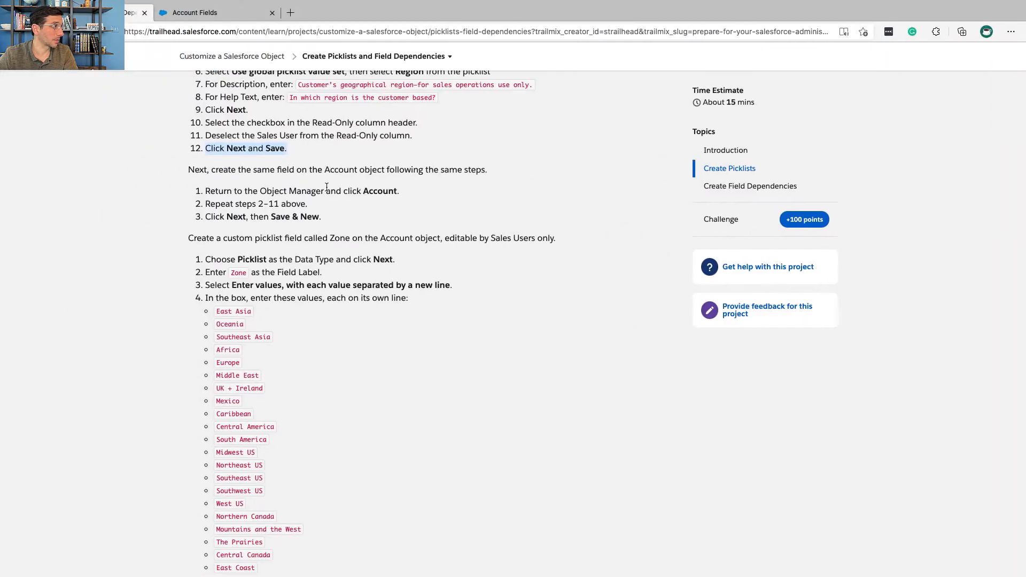
triple_click(334, 191)
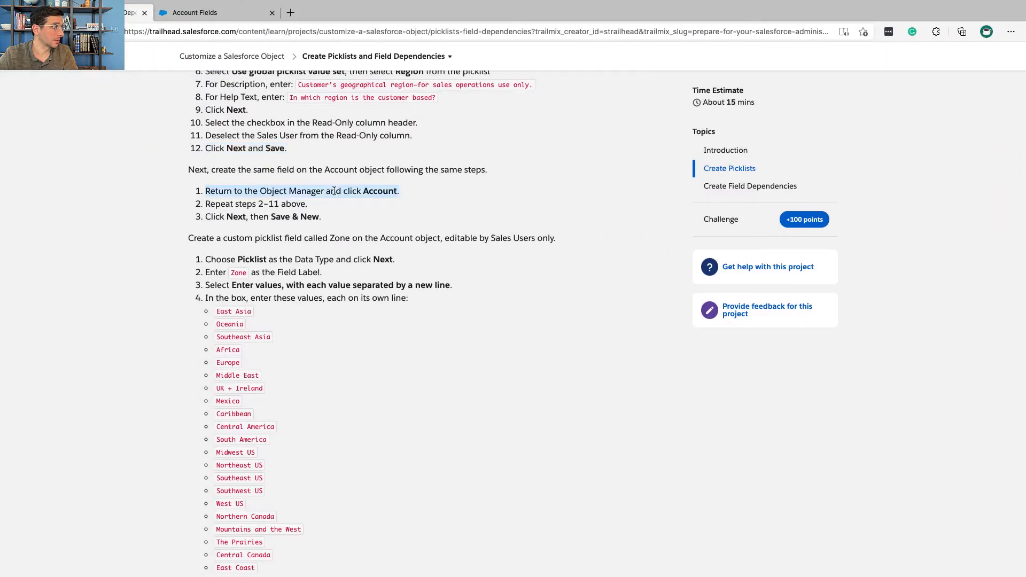
key("ctrl+Right")
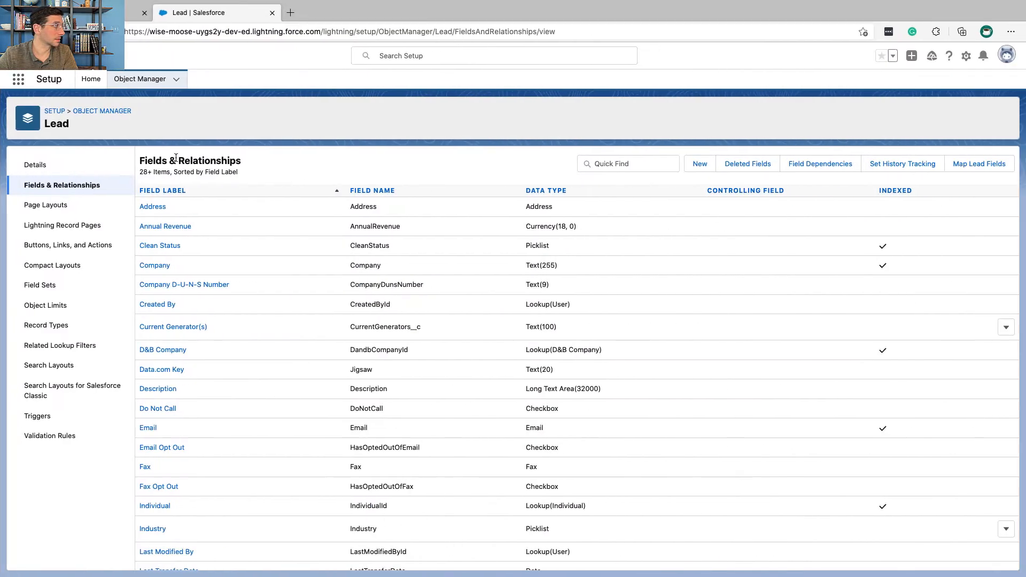
left_click(120, 110)
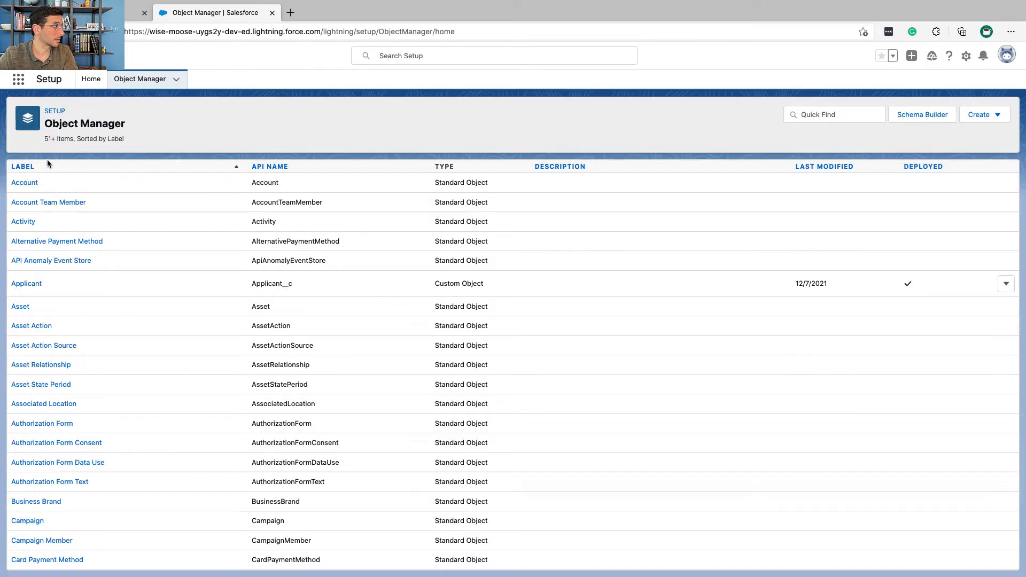
left_click(27, 182)
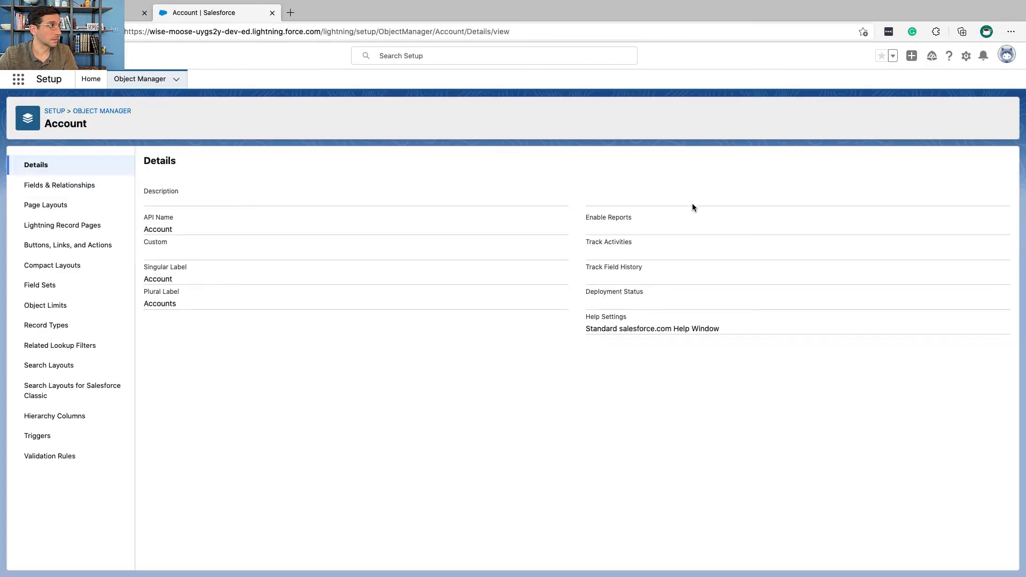
left_click(102, 187)
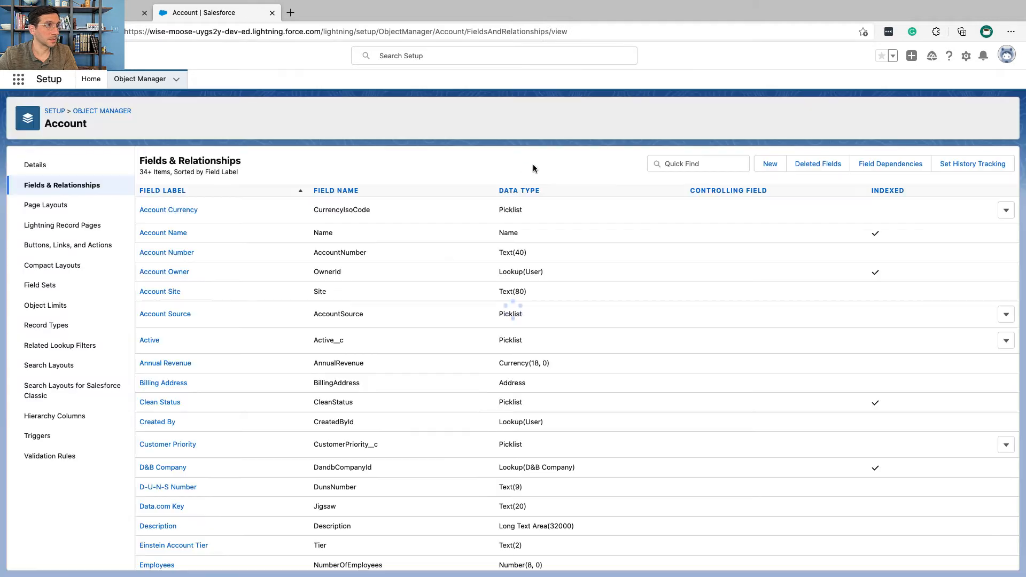
Step: Start a new custom field on the Account object with the data type Picklist and continue to its details
left_click(770, 163)
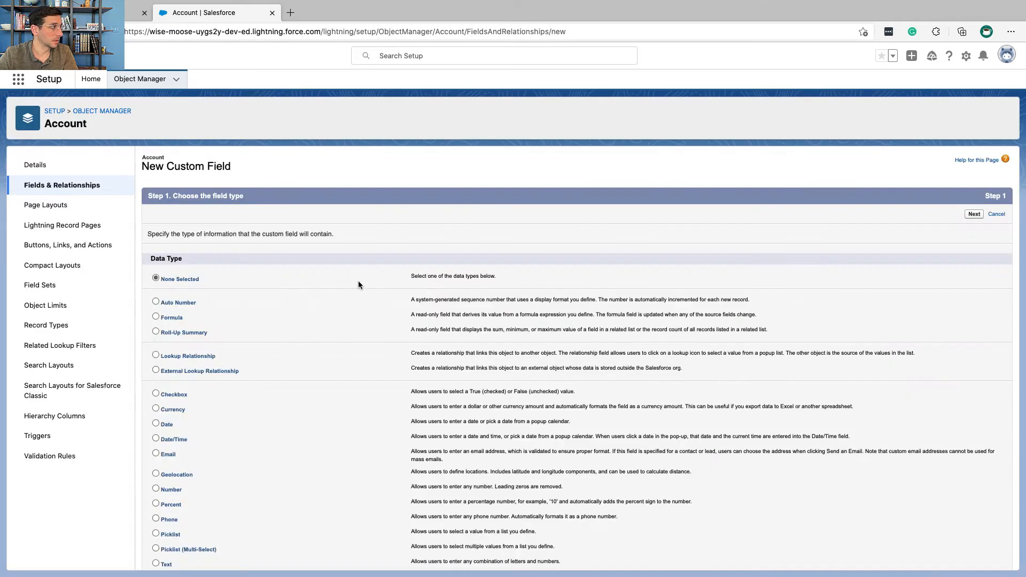
scroll(189, 482, "down", 2)
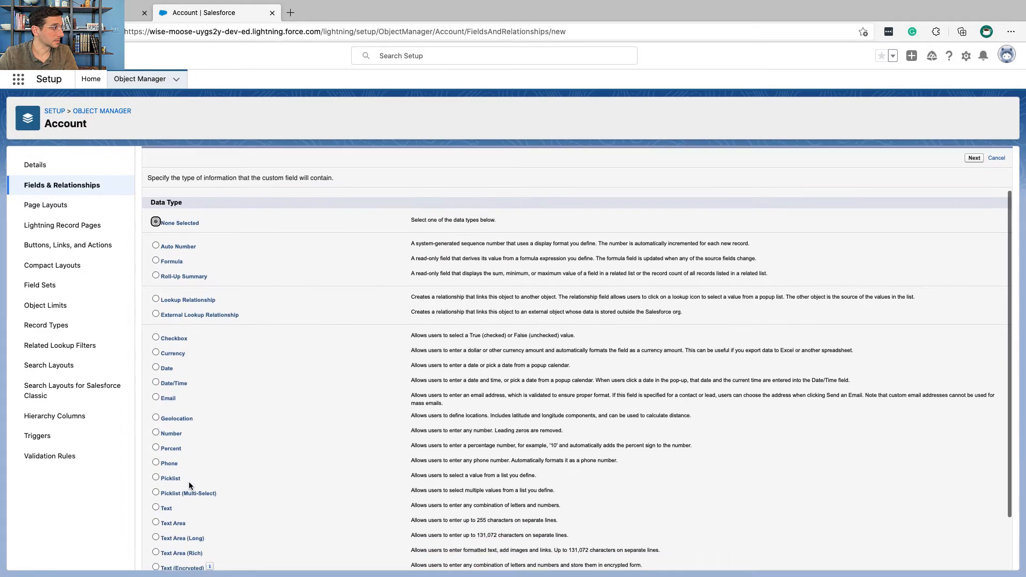
left_click(171, 479)
scroll(172, 480, "up", 2)
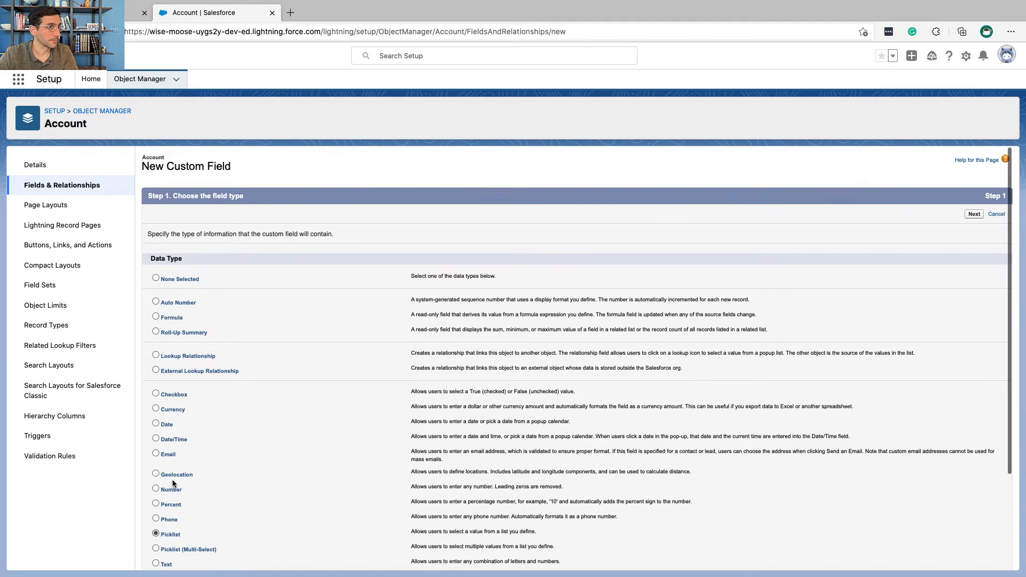
left_click(974, 215)
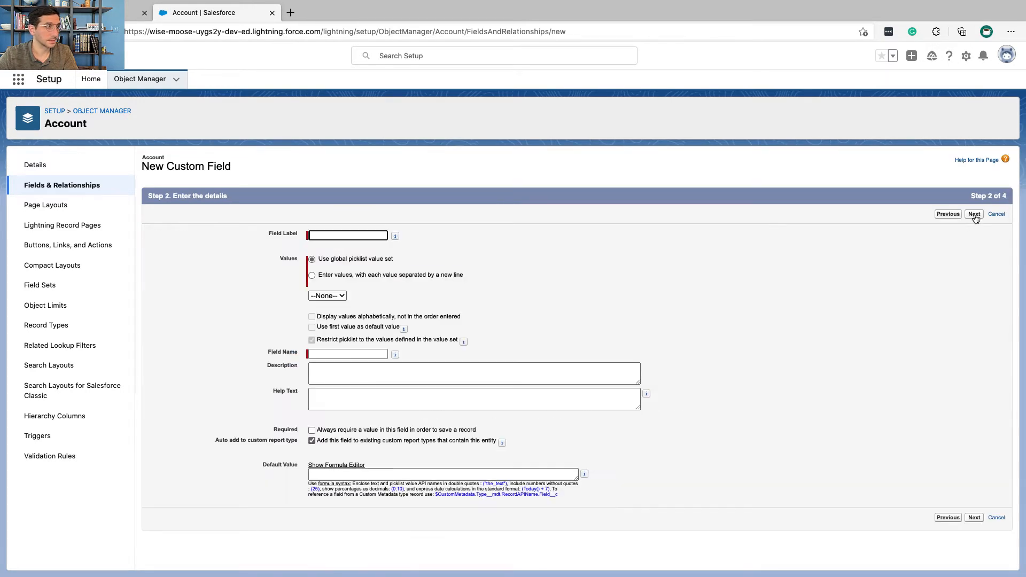
Step: Copy Region from Trailhead into the Account field's label and select Region as its global picklist value set
key("ctrl+Left")
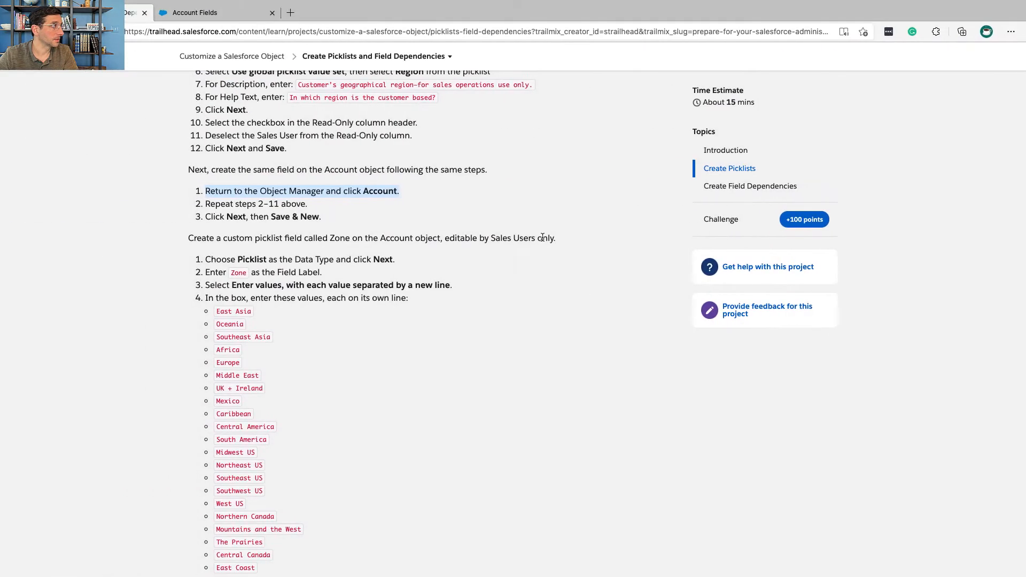
scroll(541, 236, "up", 3)
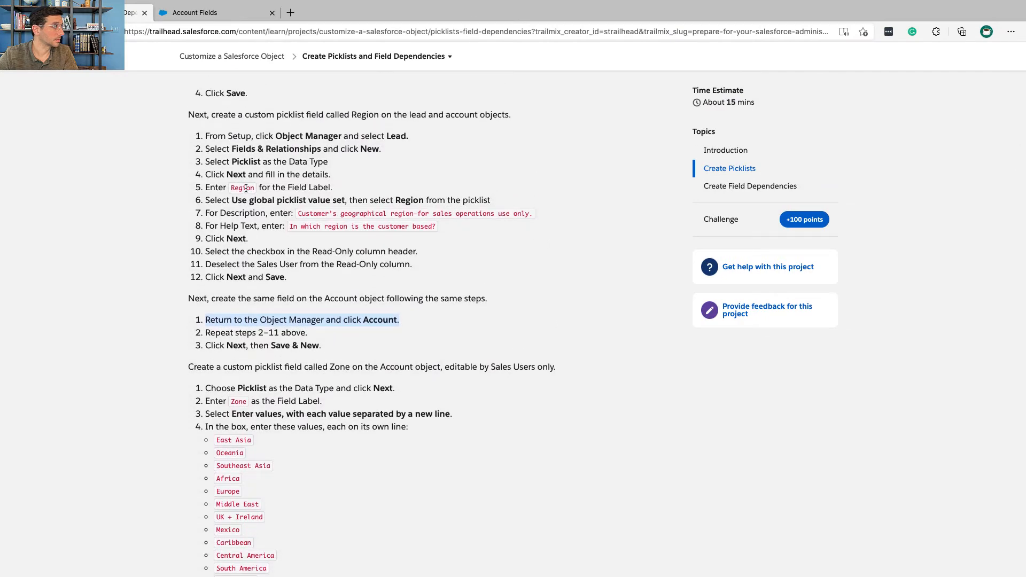
double_click(246, 188)
key("super+c")
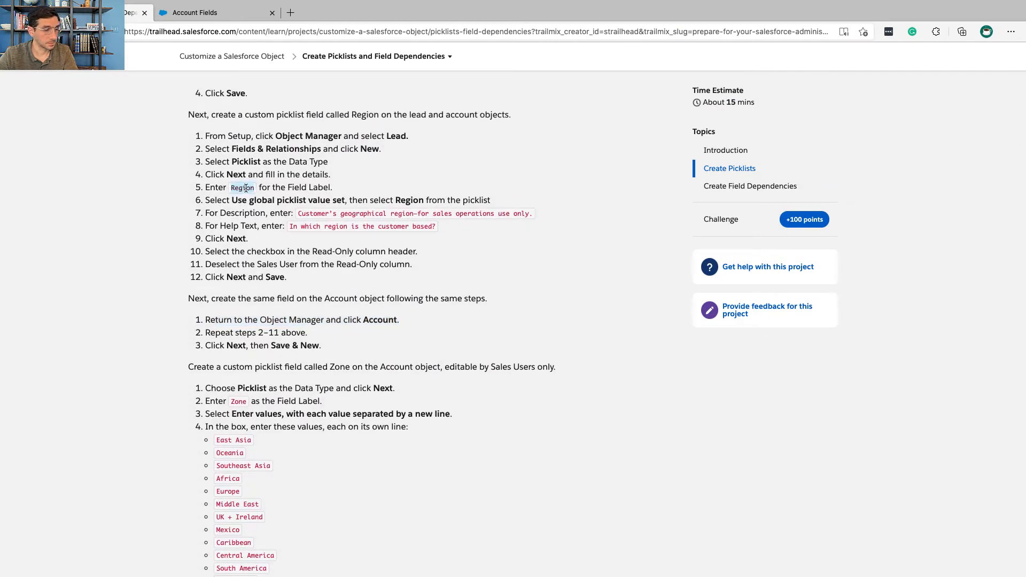
key("ctrl+Right")
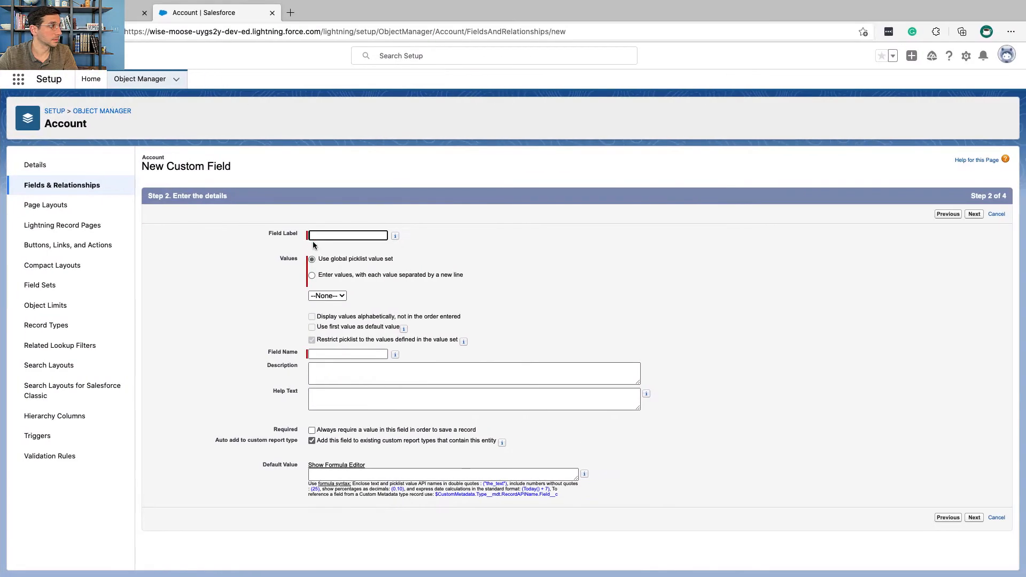
key("super+v")
left_click(331, 295)
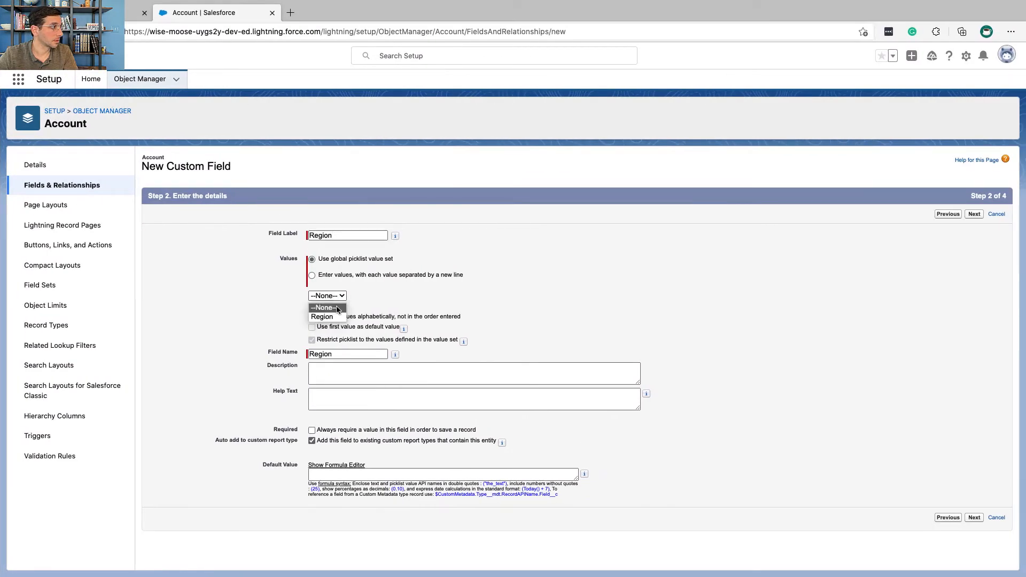
left_click(337, 317)
Step: Copy "Customer's geographical region—for sales operations use only." from Trailhead into the Account Region field's description
key("ctrl+Left")
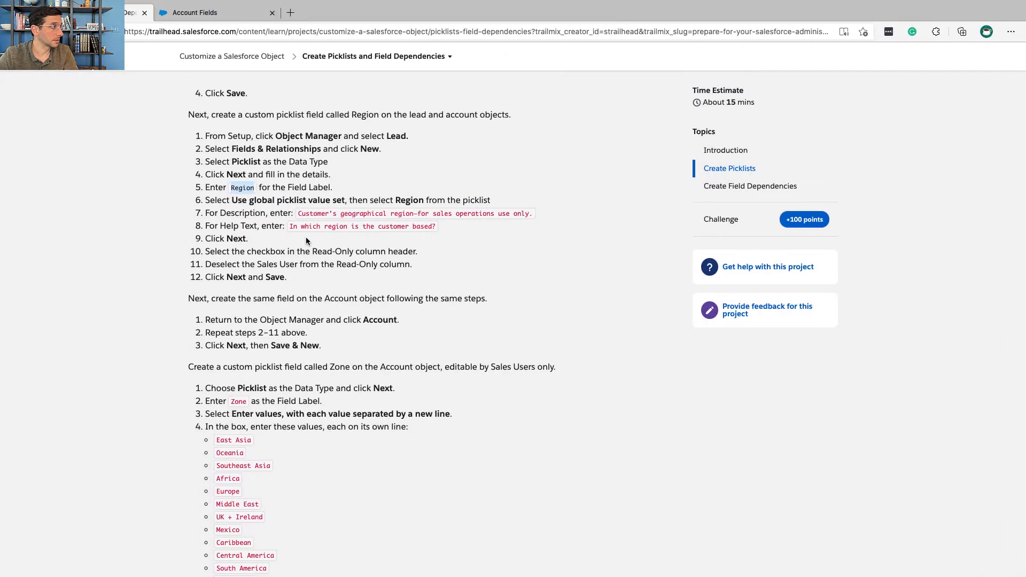
left_click_drag(298, 213, 524, 212)
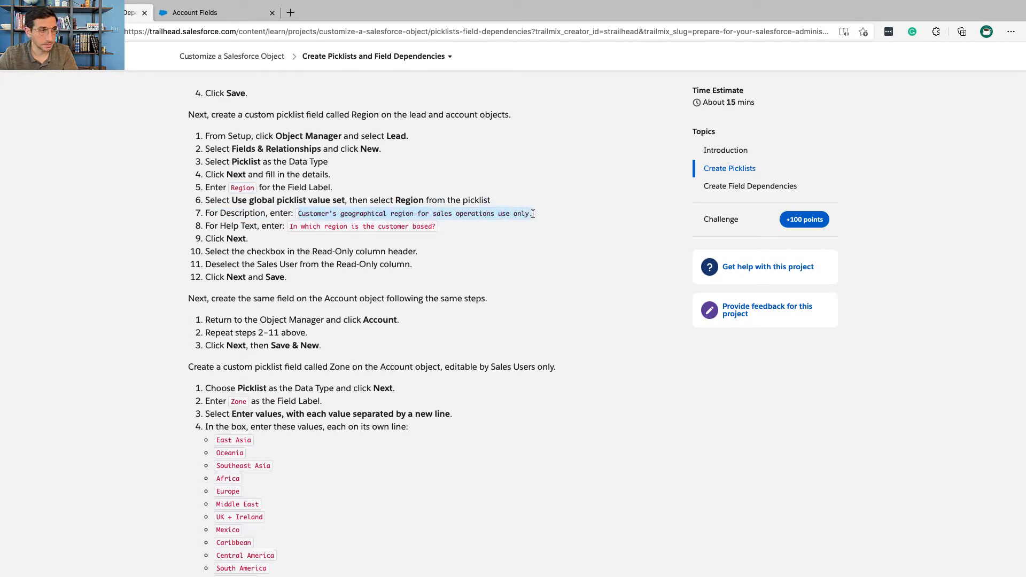
key("ctrl+Right")
left_click(393, 383)
type("Customer’s geographical region—for sales operations use only.")
Step: Copy "In which region is the customer based?" from Trailhead into the Account Region field's help text and continue to field-level security
key("ctrl+Left")
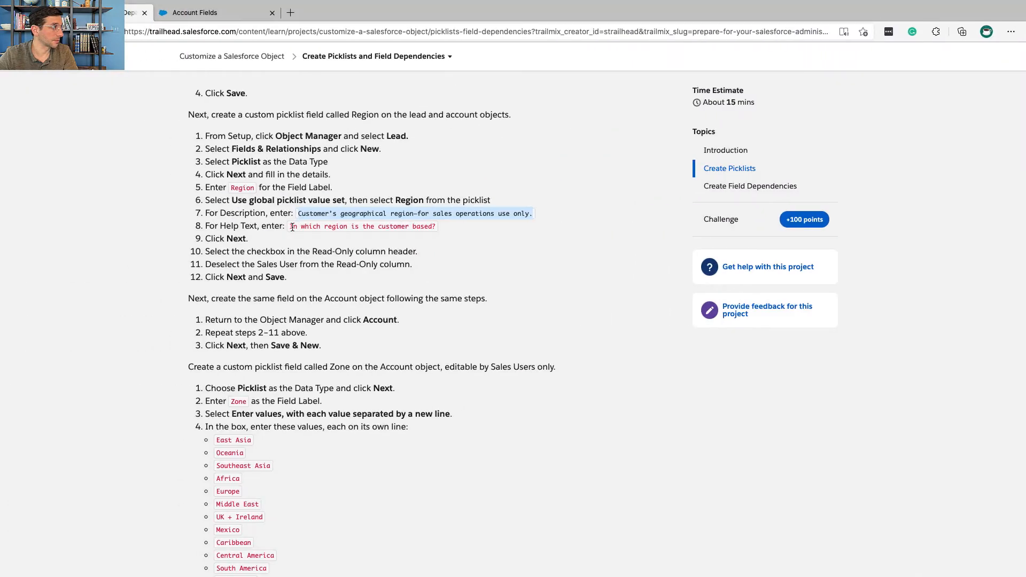
left_click_drag(292, 227, 428, 223)
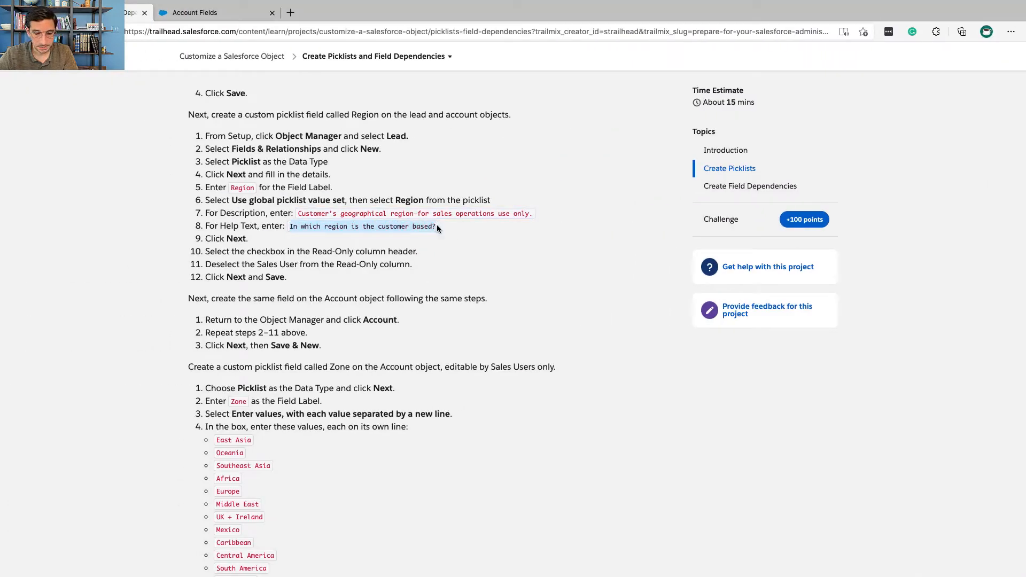
key("super+c")
key("ctrl+Right")
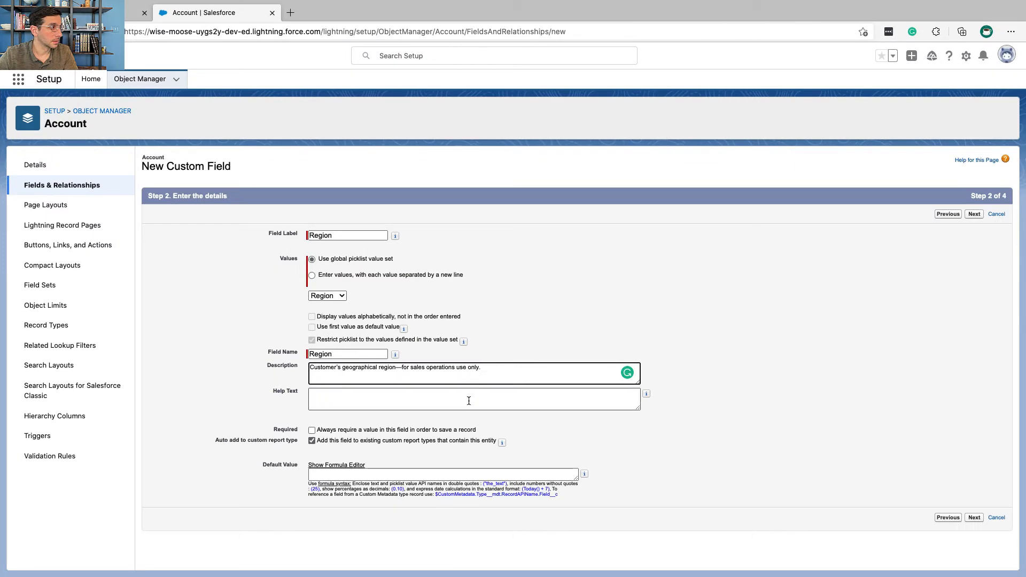
left_click(469, 400)
key("super+v")
left_click(975, 214)
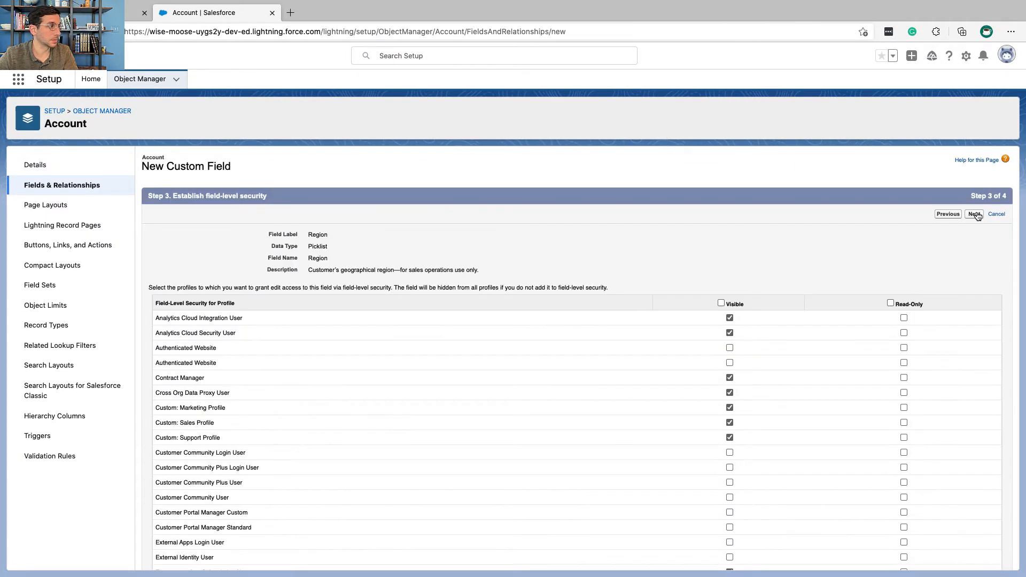
Step: Make the Account Region field read-only for every profile except Sales User and save it with all account page layouts
left_click(890, 303)
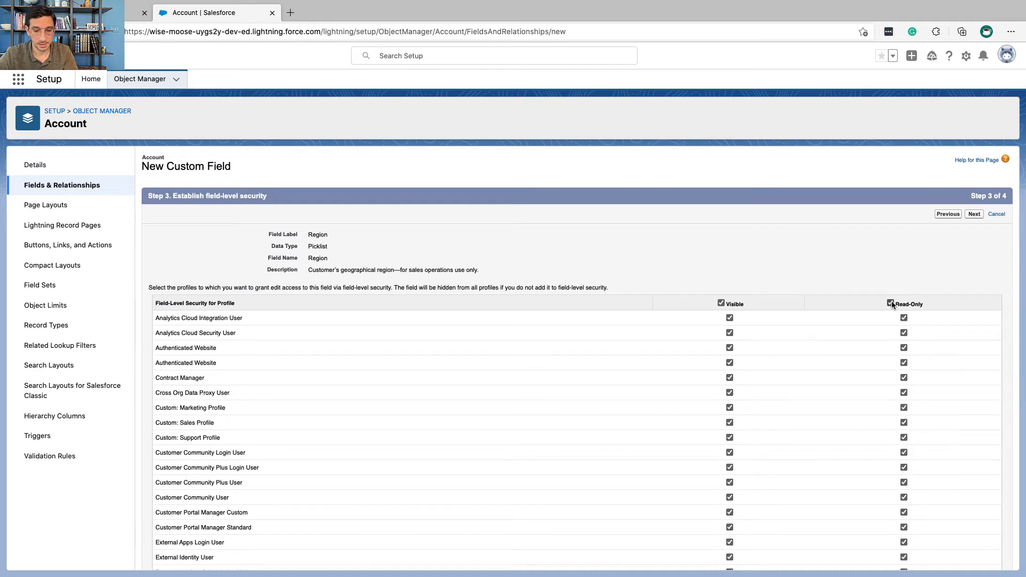
key("super+f")
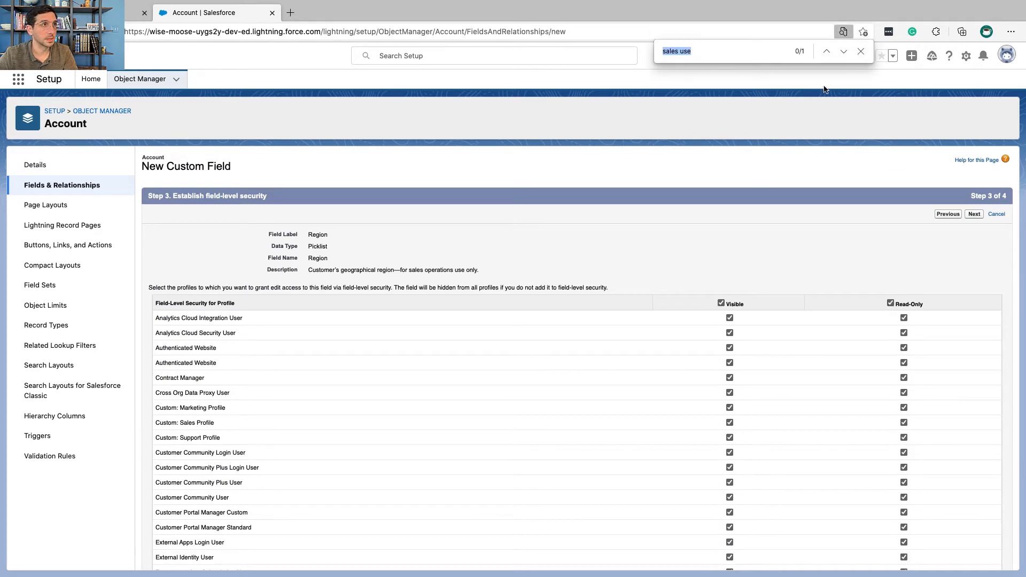
left_click(843, 52)
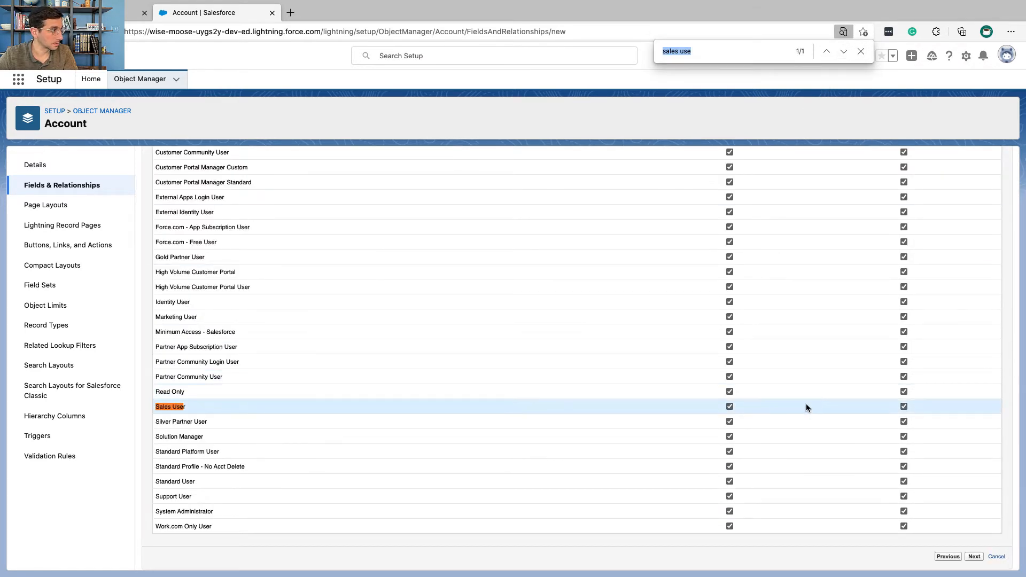
left_click(903, 406)
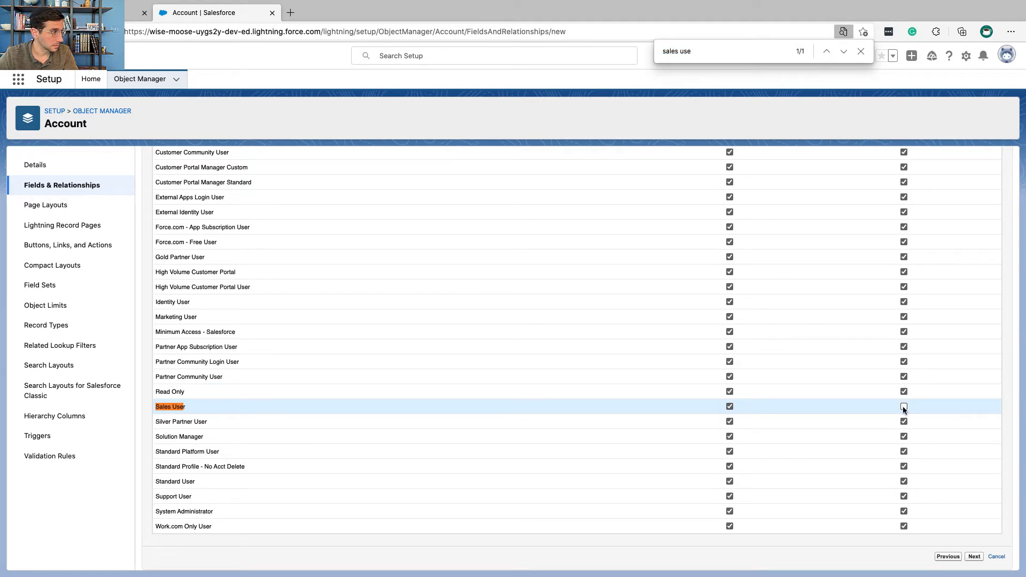
left_click(974, 557)
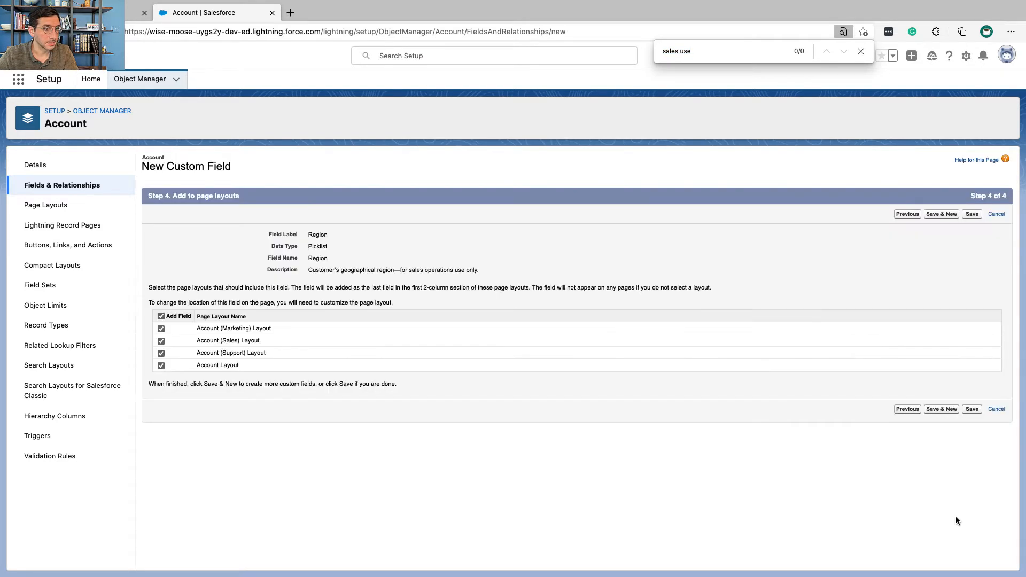
left_click(974, 409)
Step: Check the Trailhead instructions for the Zone field and start a new custom field on the Account object
key("ctrl+Left")
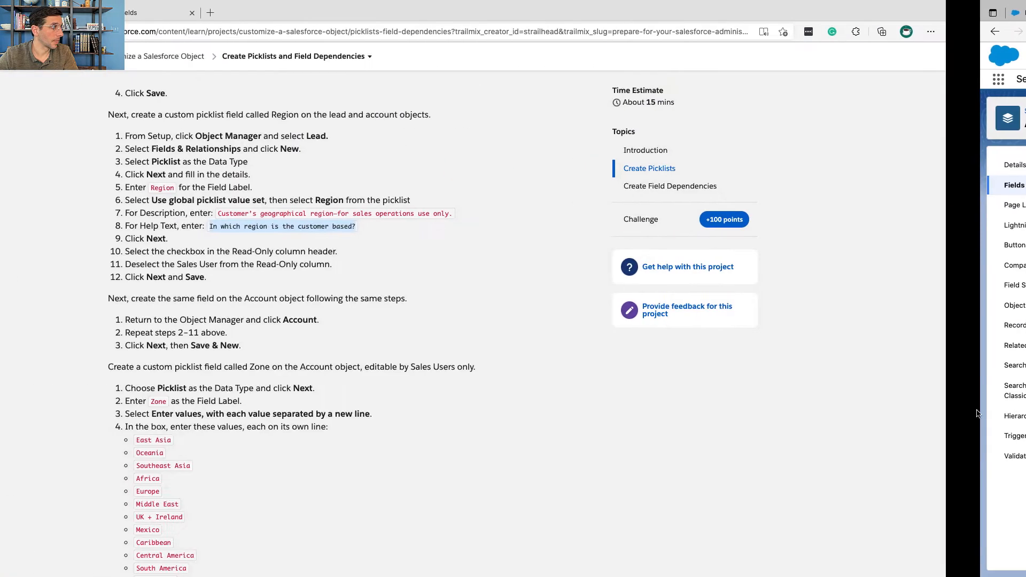
scroll(498, 320, "down", 3)
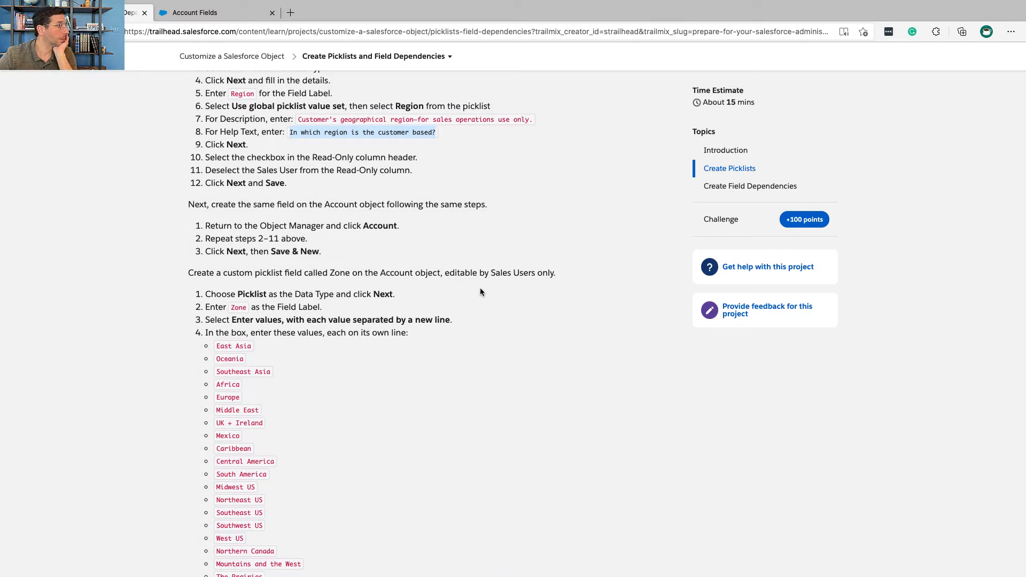
left_click(304, 251)
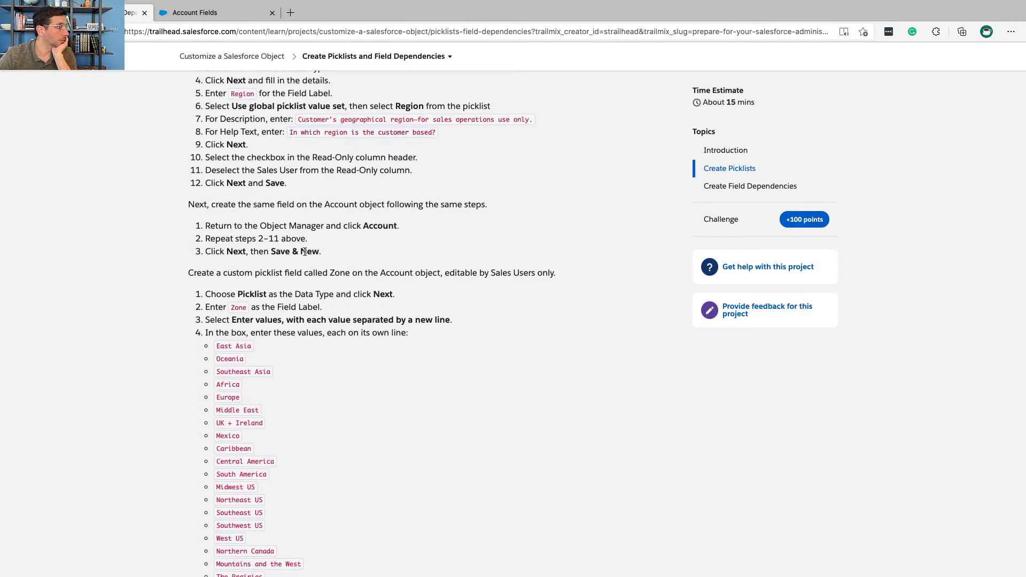
triple_click(259, 271)
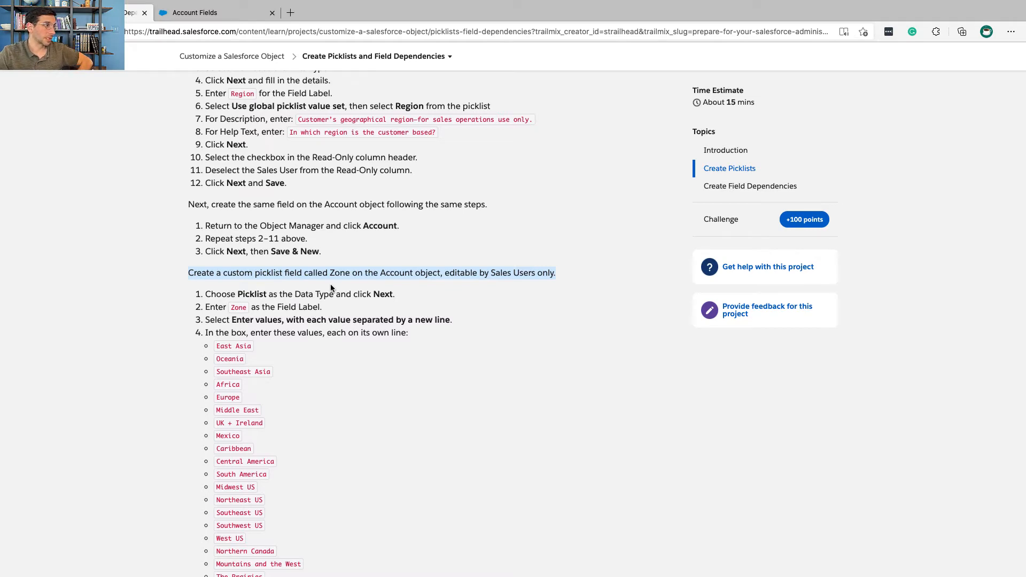
key("ctrl+Tab")
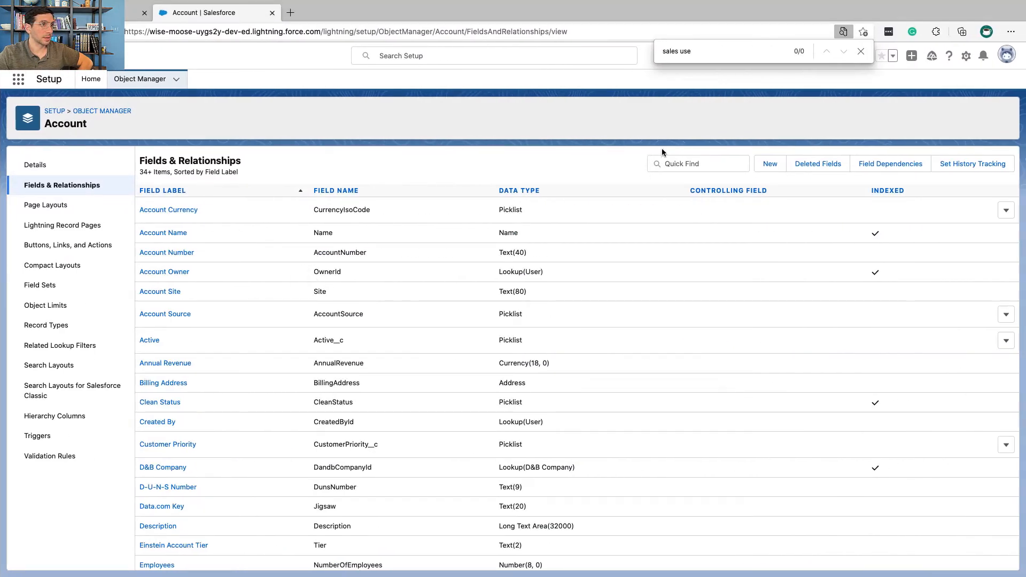
left_click(768, 167)
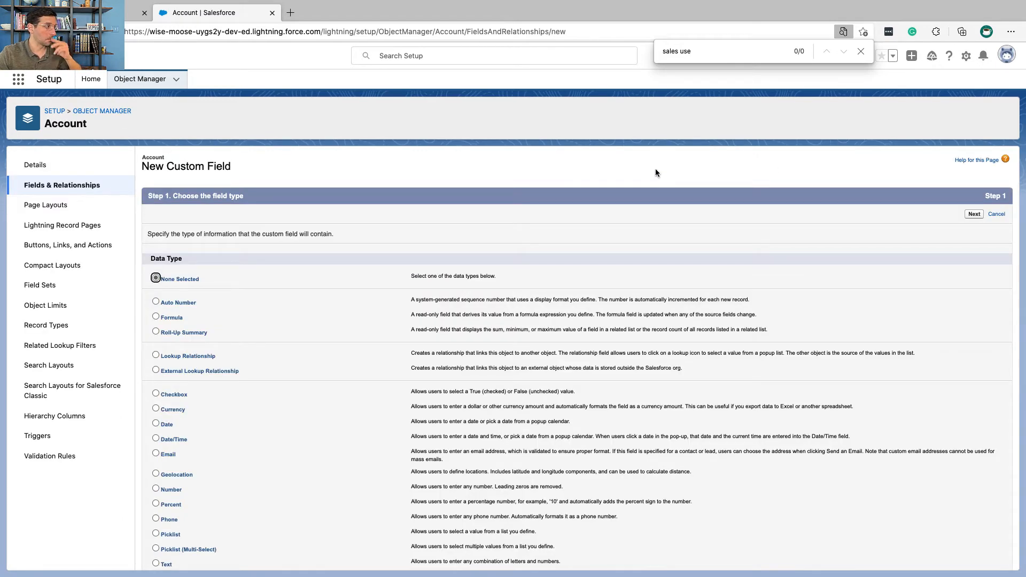
Step: Choose Picklist as the new Account field's data type and label the field Zone, as given in Trailhead
key("ctrl+Left")
key("ctrl+Left")
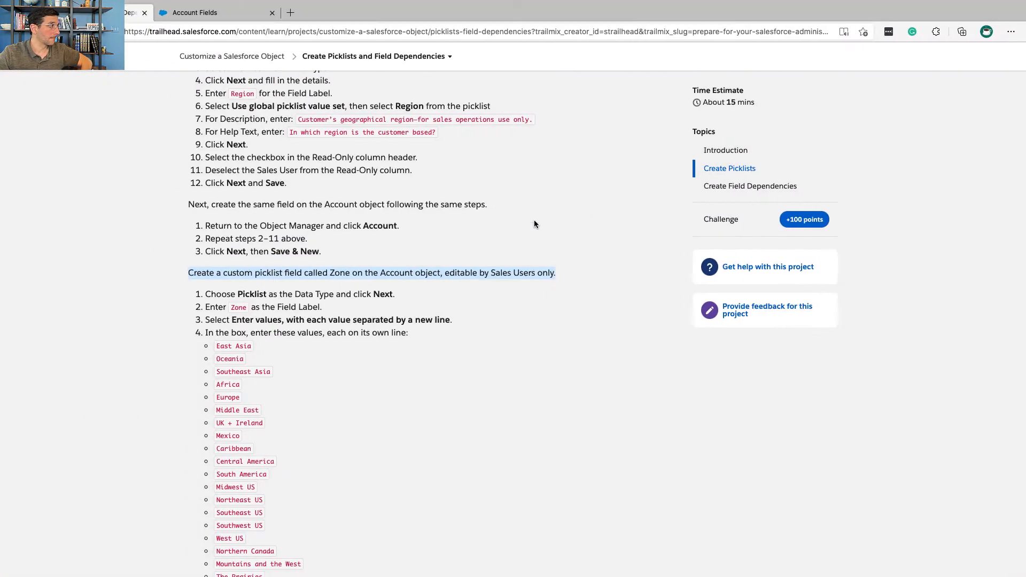
left_click(399, 302)
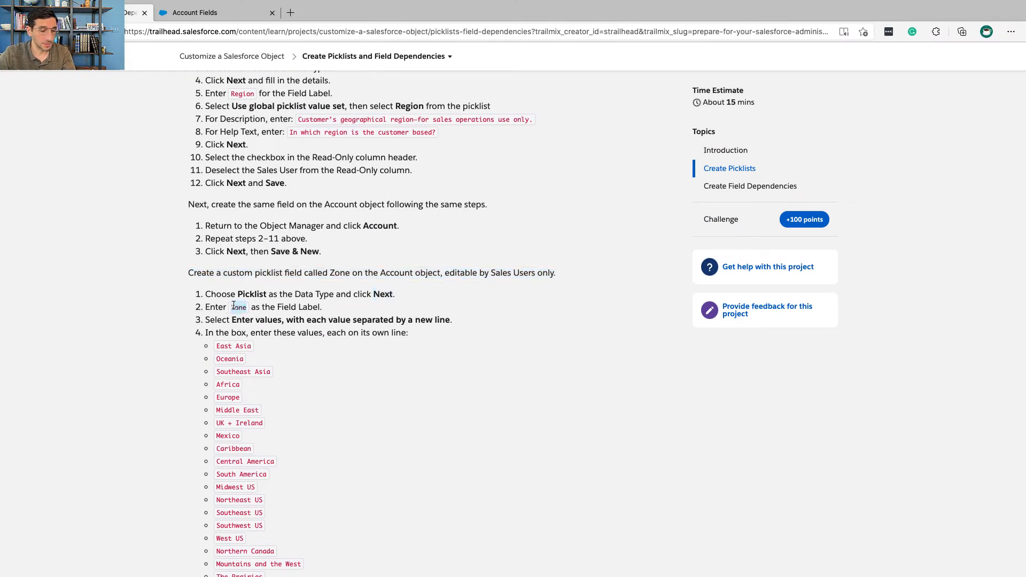
key("ctrl+Right")
key("ctrl+Right")
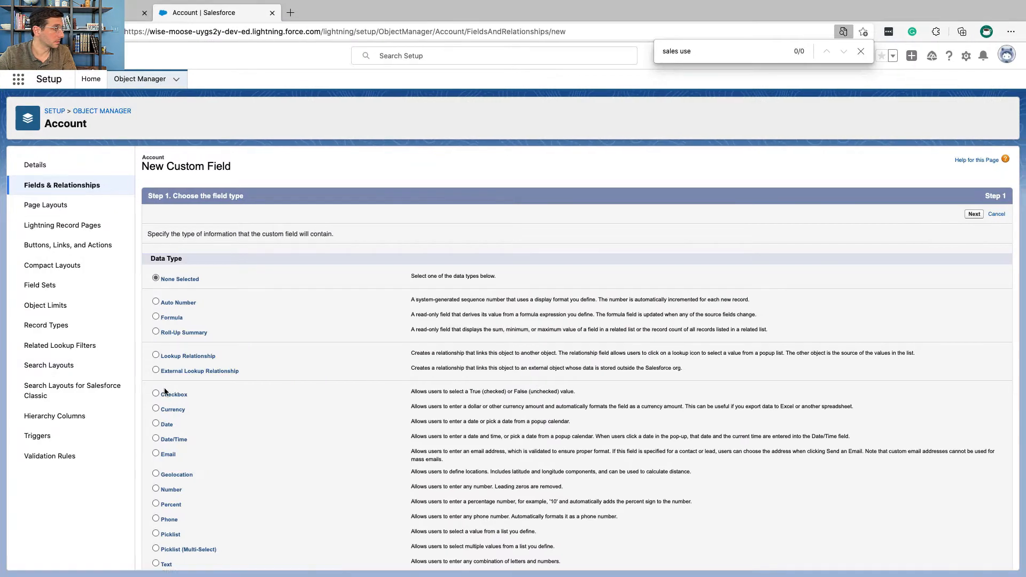
scroll(164, 387, "down", 3)
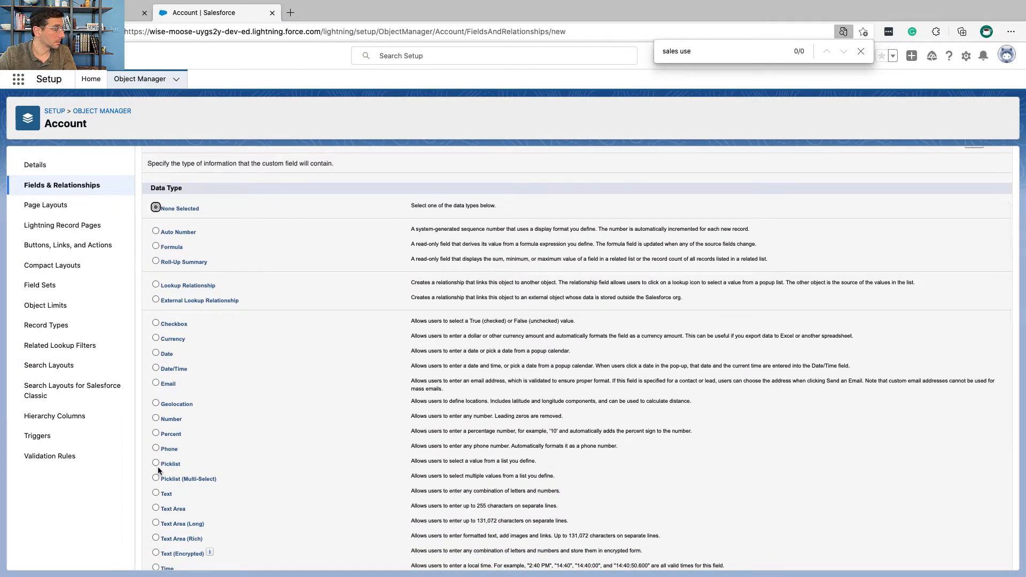
scroll(461, 312, "up", 3)
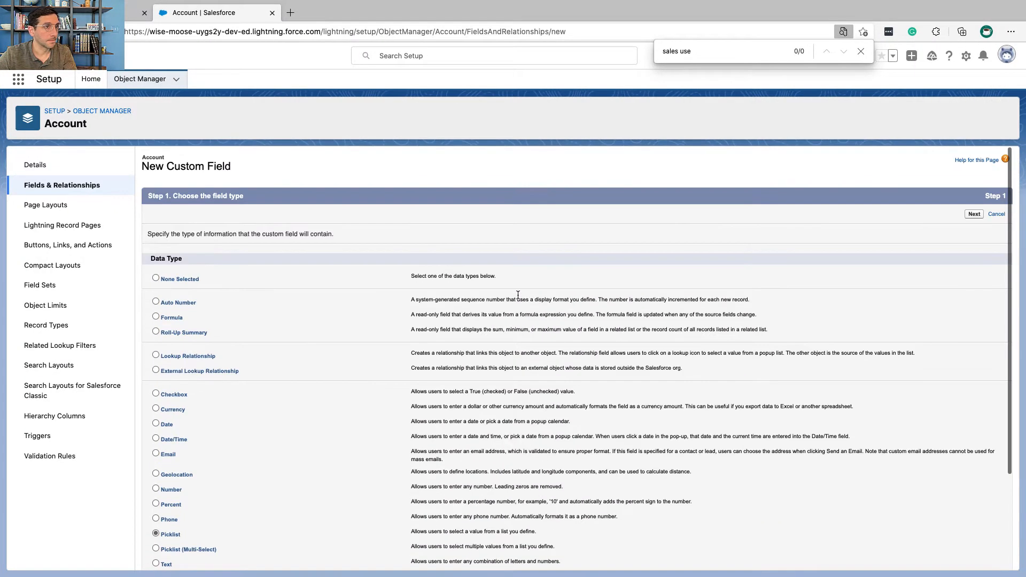
left_click(974, 214)
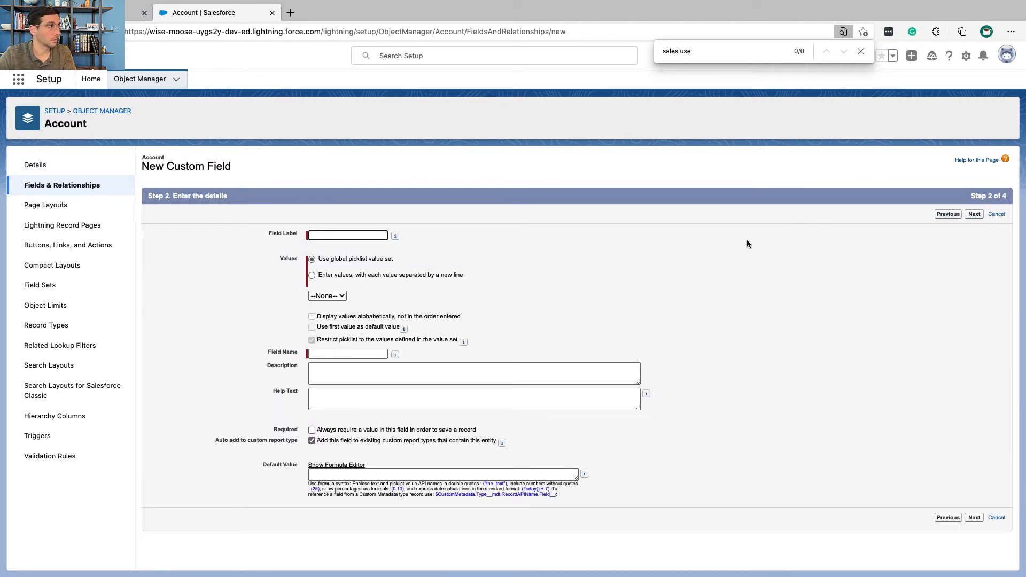
type("Zone")
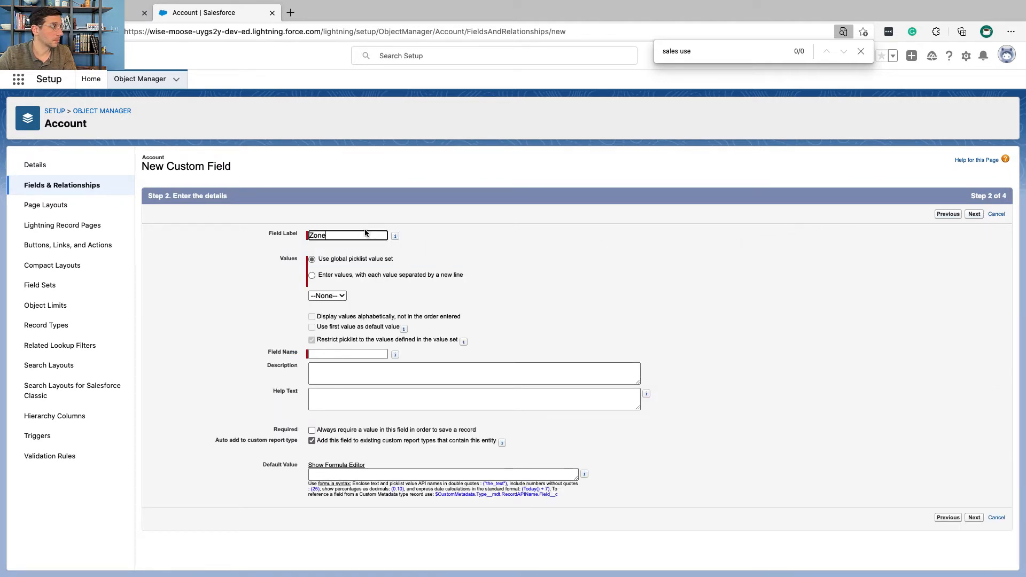
left_click(861, 51)
Step: Following Trailhead, set the Zone field's values option to "Enter values, with each value separated by a new line"
key("ctrl+Left")
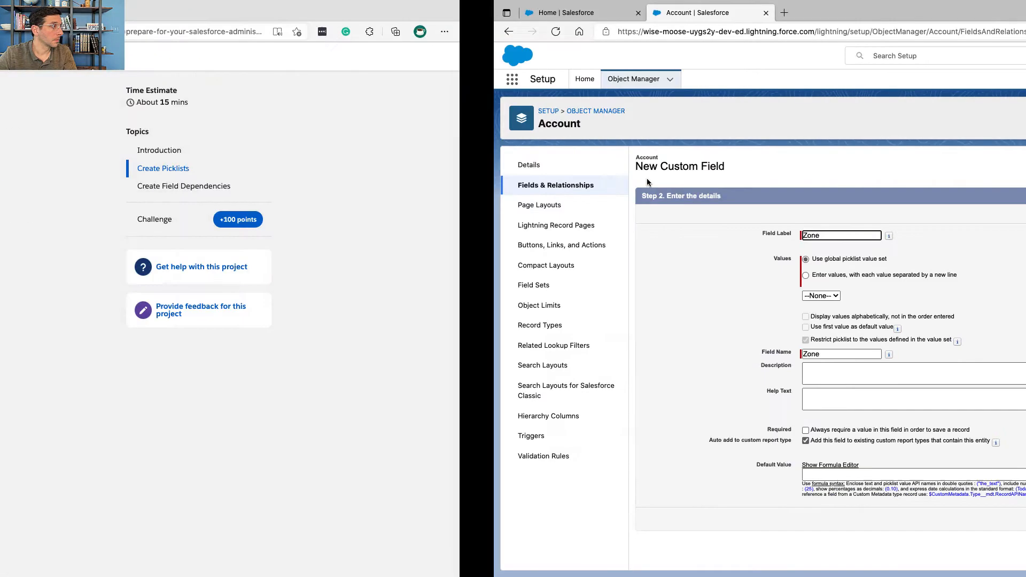
triple_click(337, 321)
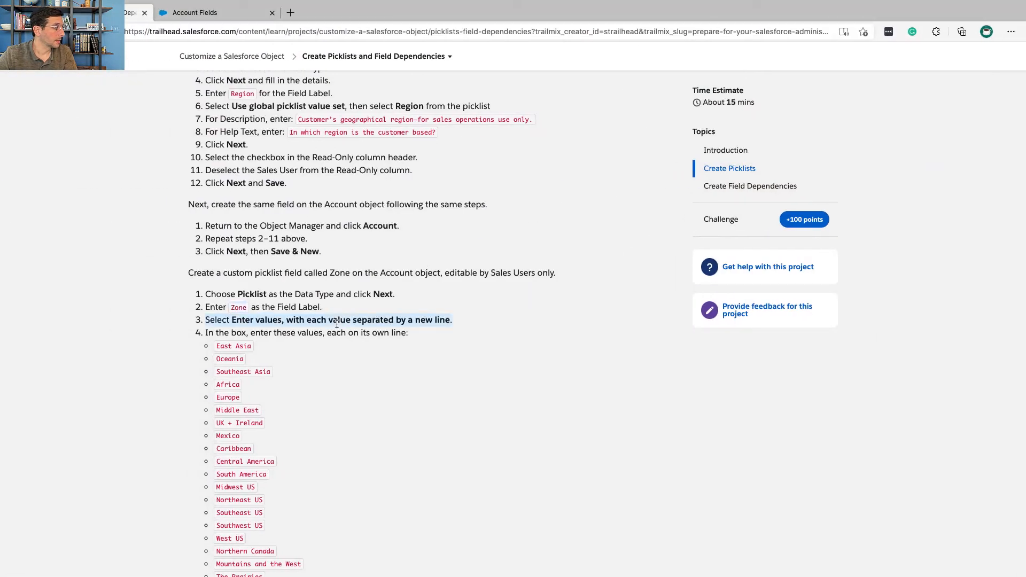
scroll(337, 323, "down", 3)
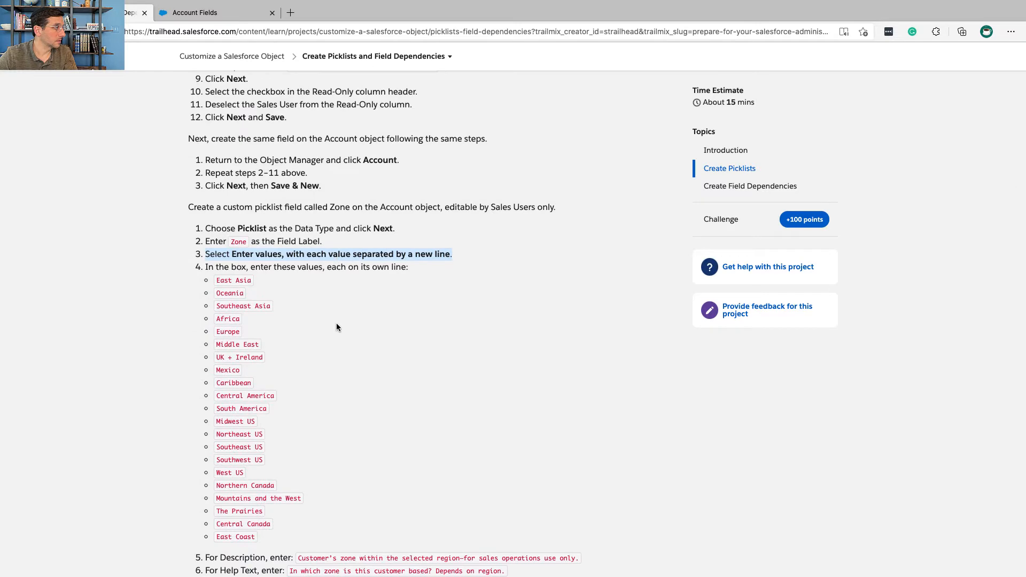
key("ctrl+Right")
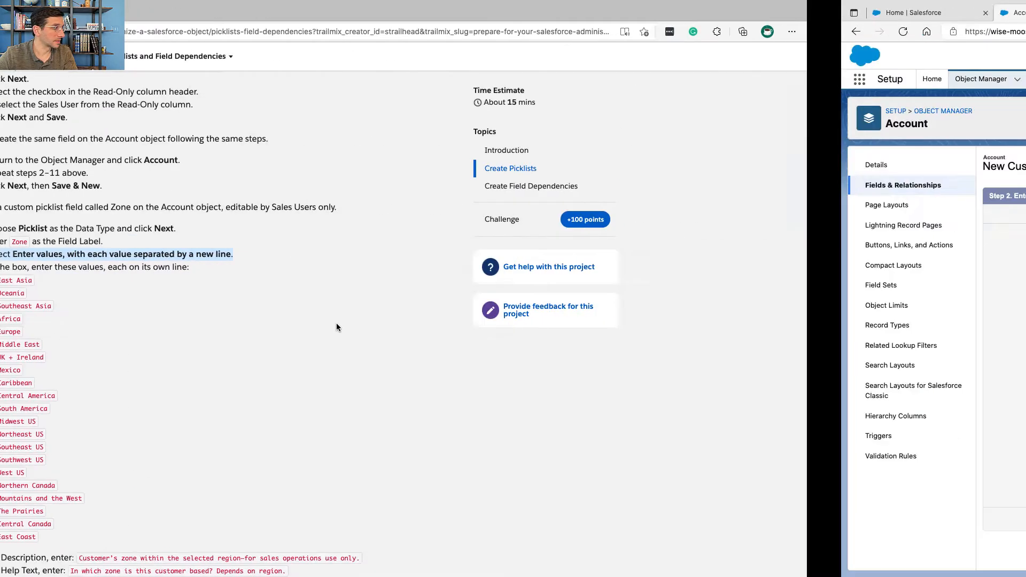
left_click(323, 278)
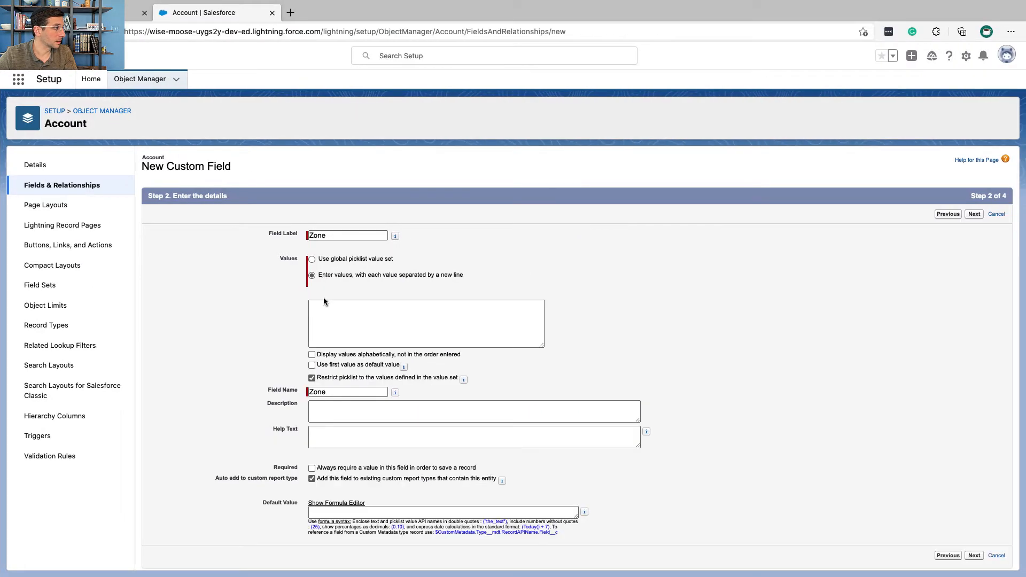
Step: Copy the list of zones ending with East Coast from the text notes into the Zone field's picklist values
key("ctrl+Left")
scroll(269, 284, "down", 1)
scroll(269, 283, "down", 2)
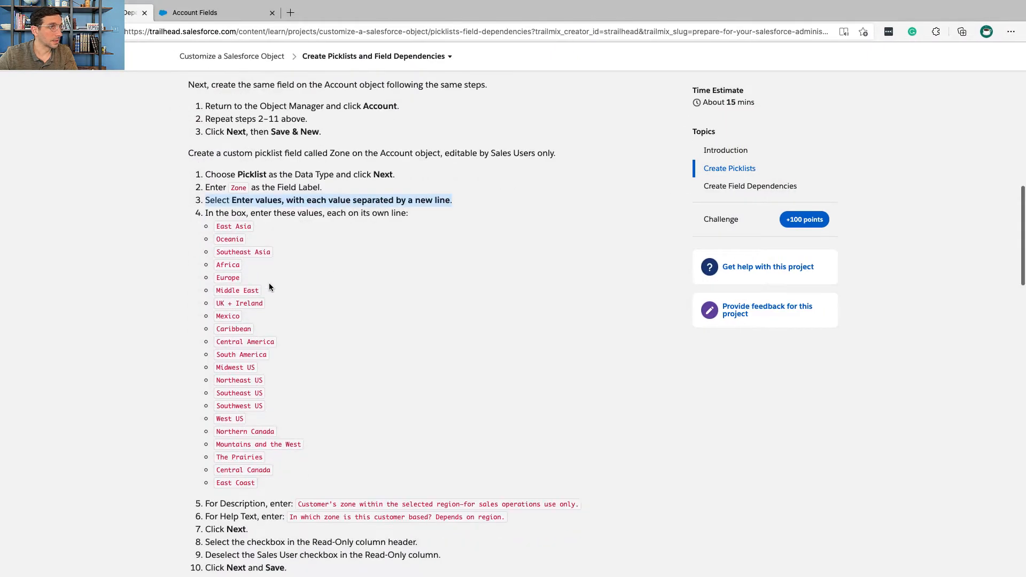
key("ctrl+Right")
key("ctrl+Right")
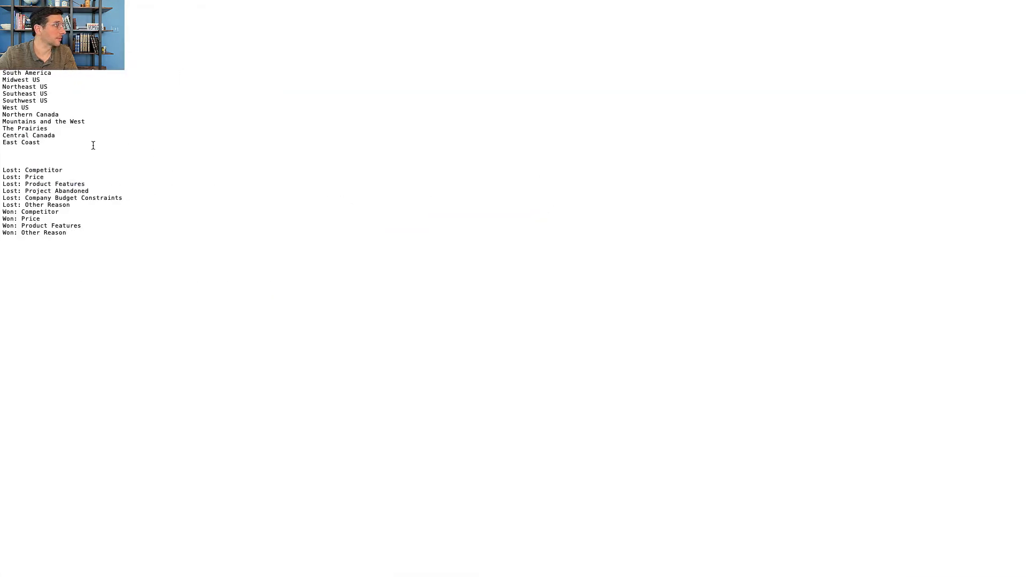
left_click_drag(56, 144, 55, 2)
key("ctrl+Left")
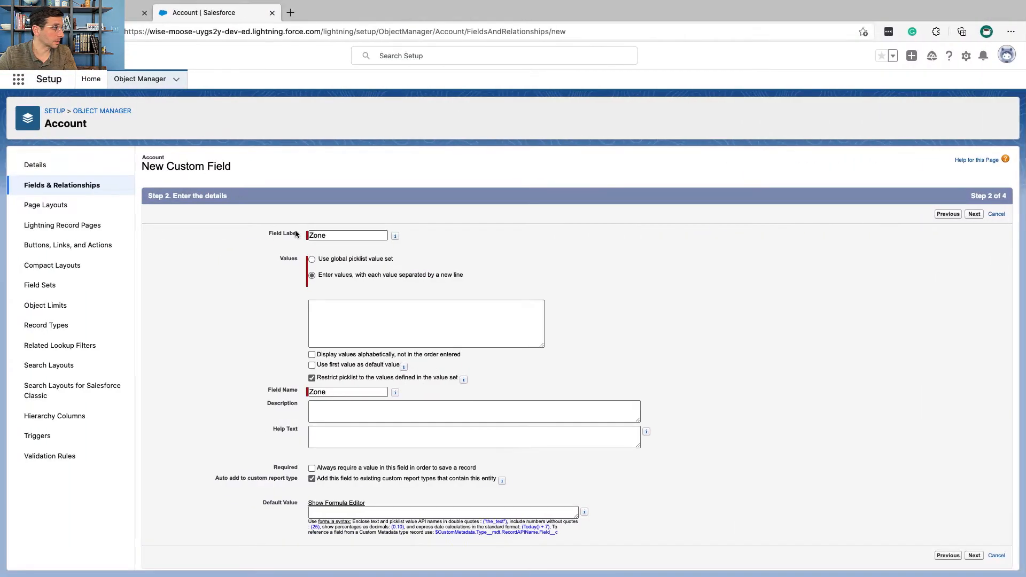
left_click(357, 326)
key("ctrl+v")
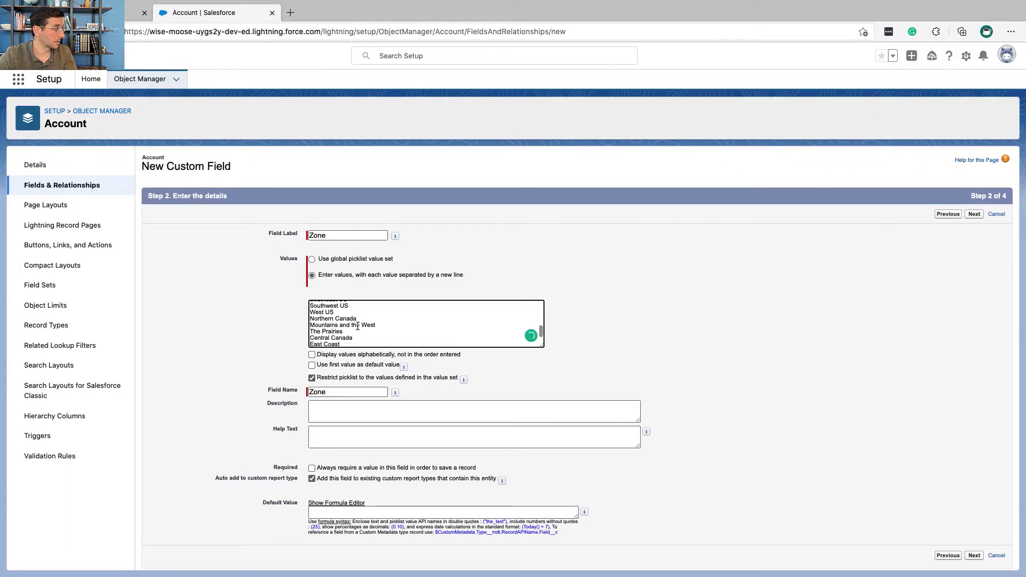
Step: Copy "Customer's zone within the selected region—for sales operations use only." from Trailhead into the Zone field's description
key("ctrl+Left")
scroll(272, 249, "down", 5)
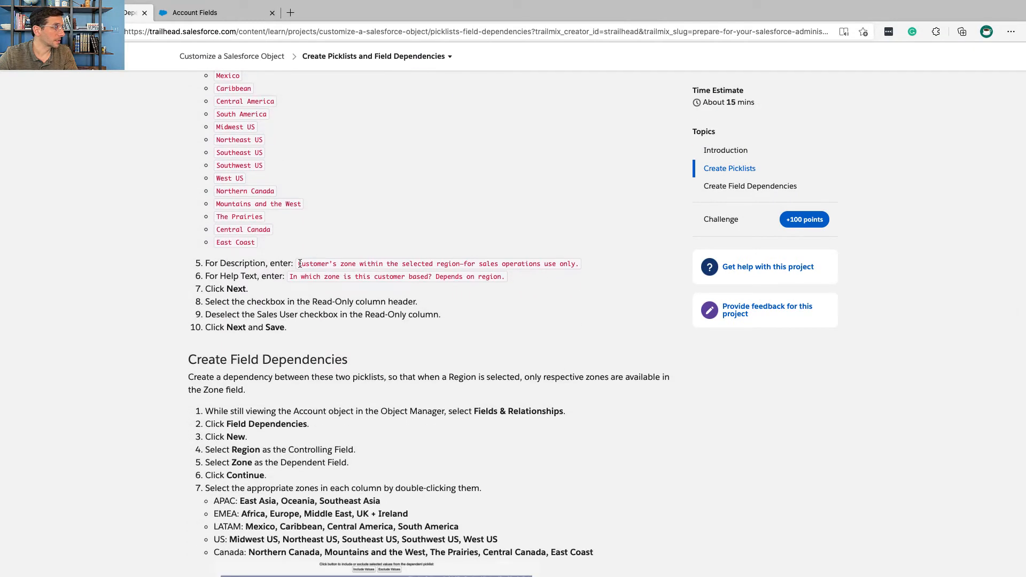
left_click_drag(300, 264, 548, 264)
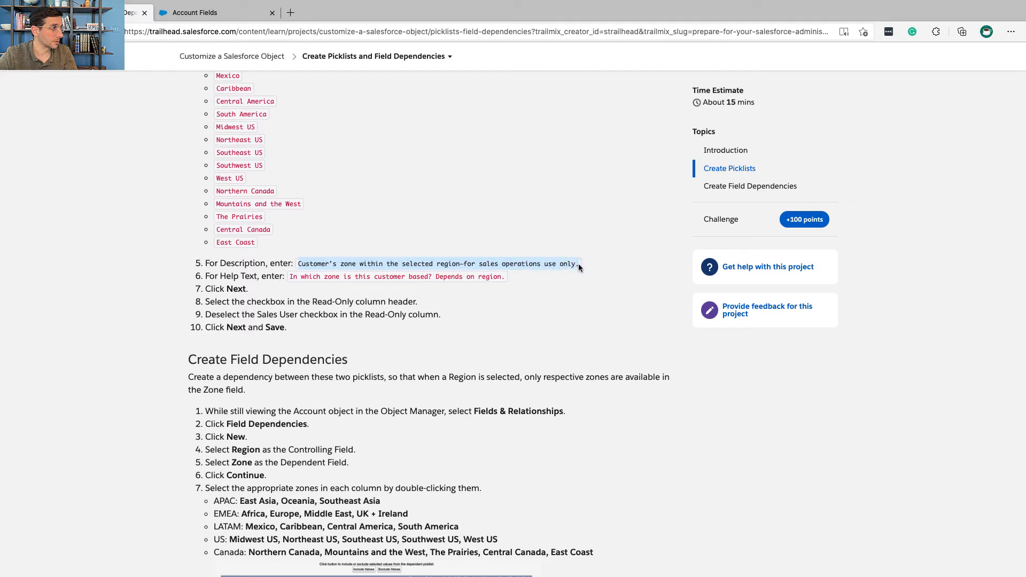
key("ctrl+Tab")
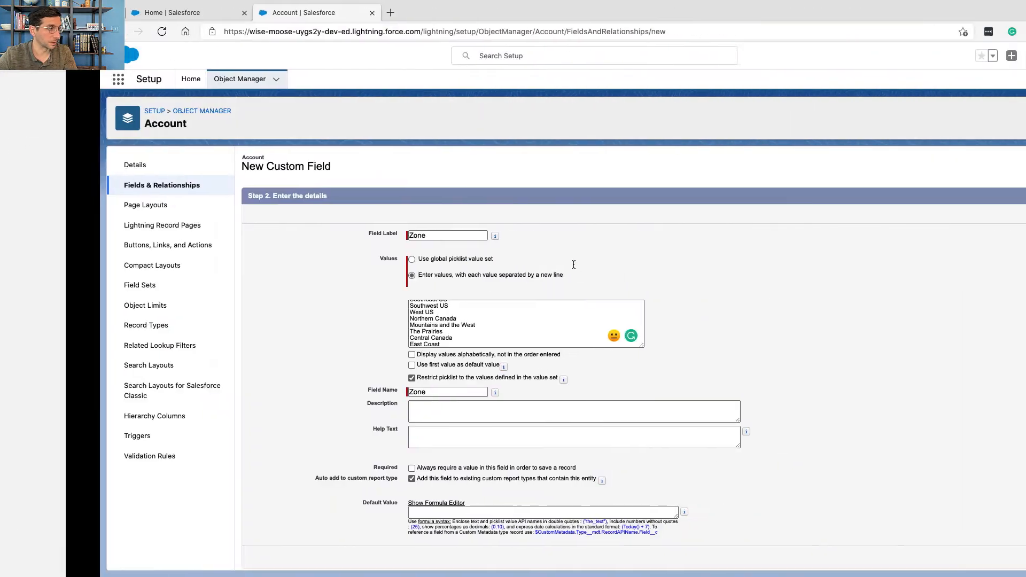
left_click(481, 409)
type("Customer’s zone within the selected region—for sales operations use only.")
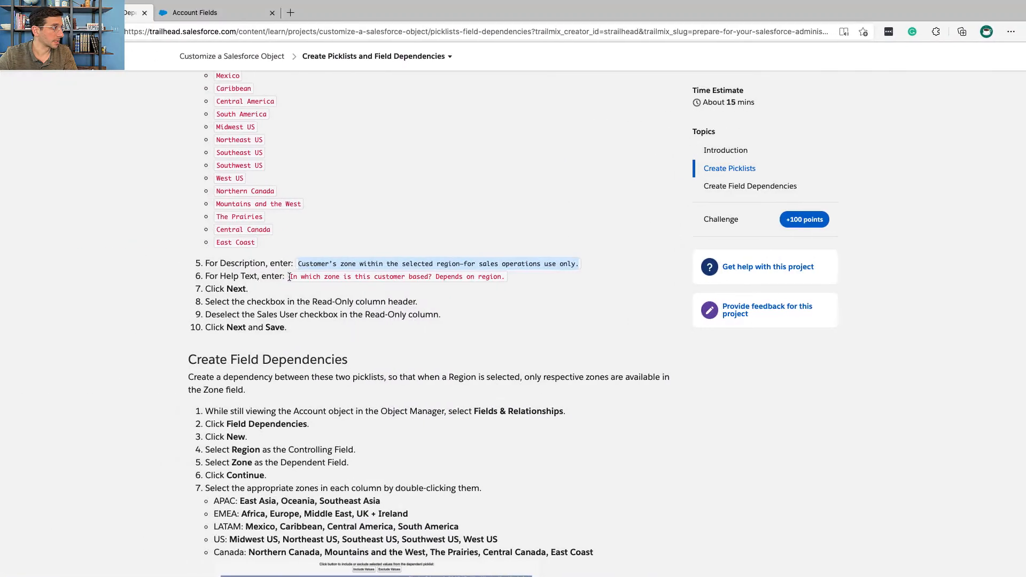
Step: Copy the help text from Trailhead into the Zone field so it reads "In which zone is this customer based? Depends on region."
left_click_drag(290, 276, 501, 276)
key("ctrl+c")
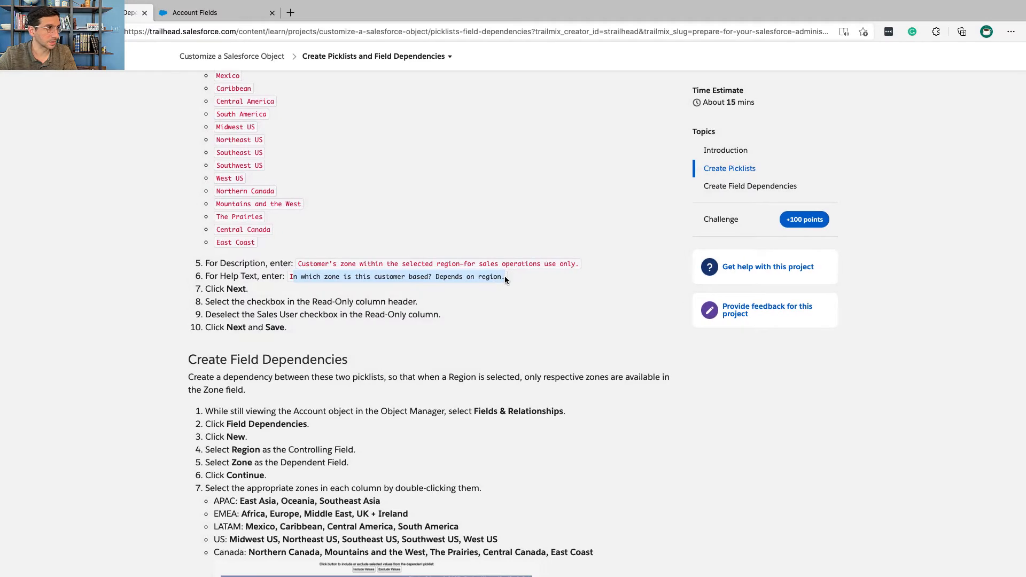
key("ctrl+Right")
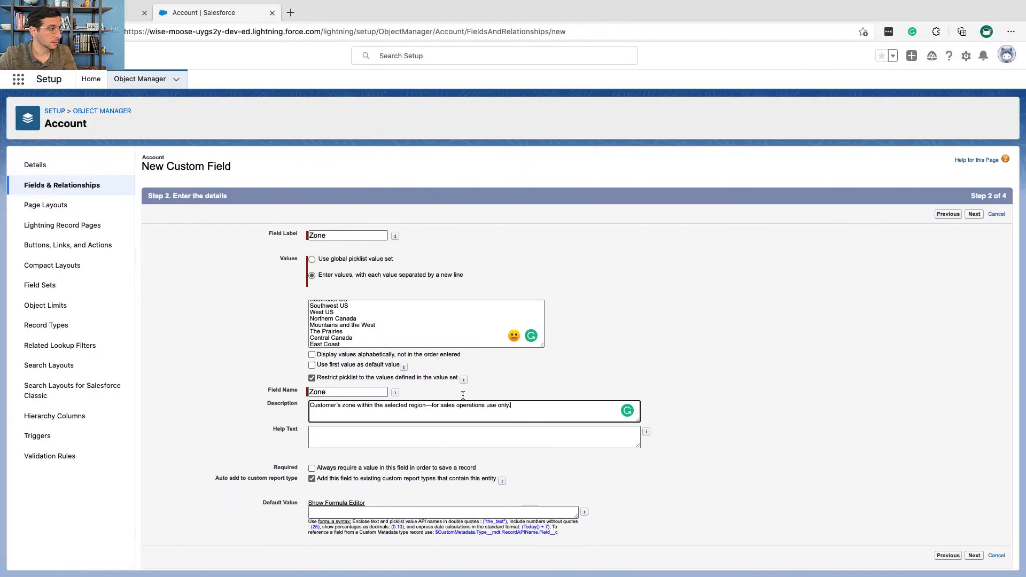
left_click(464, 433)
key("ctrl+v")
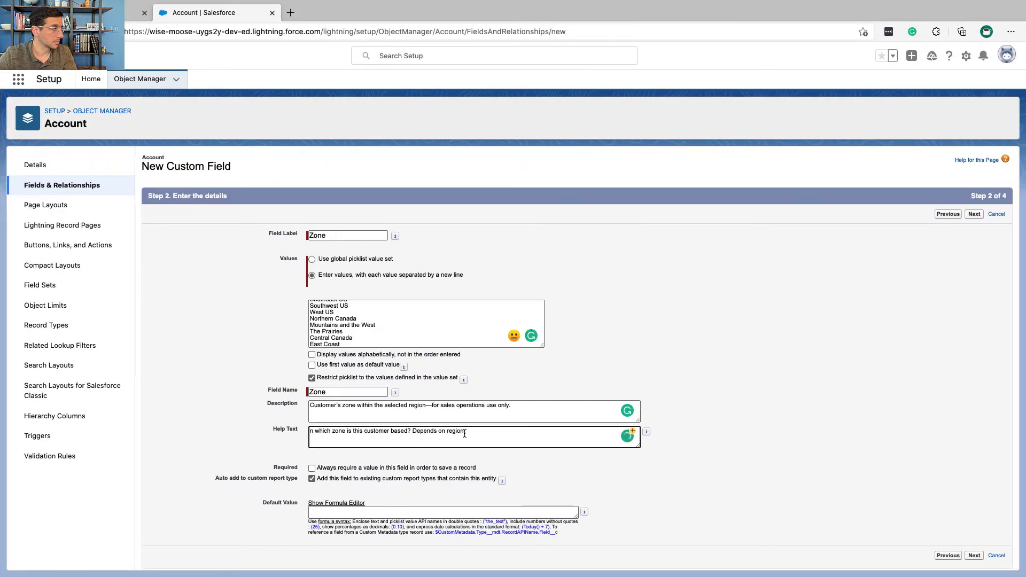
type(".")
left_click_drag(363, 431, 296, 434)
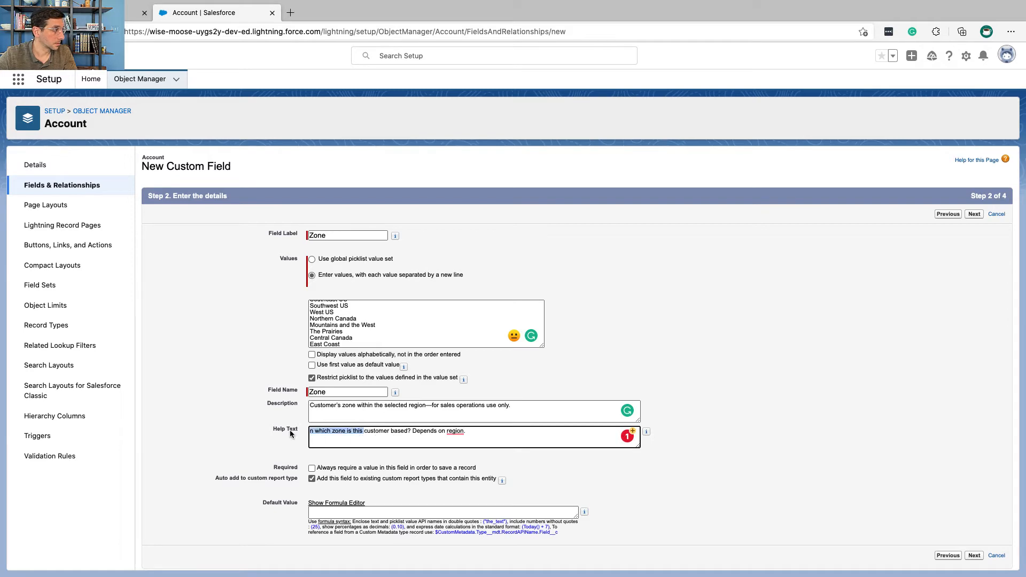
key("Left")
type("I")
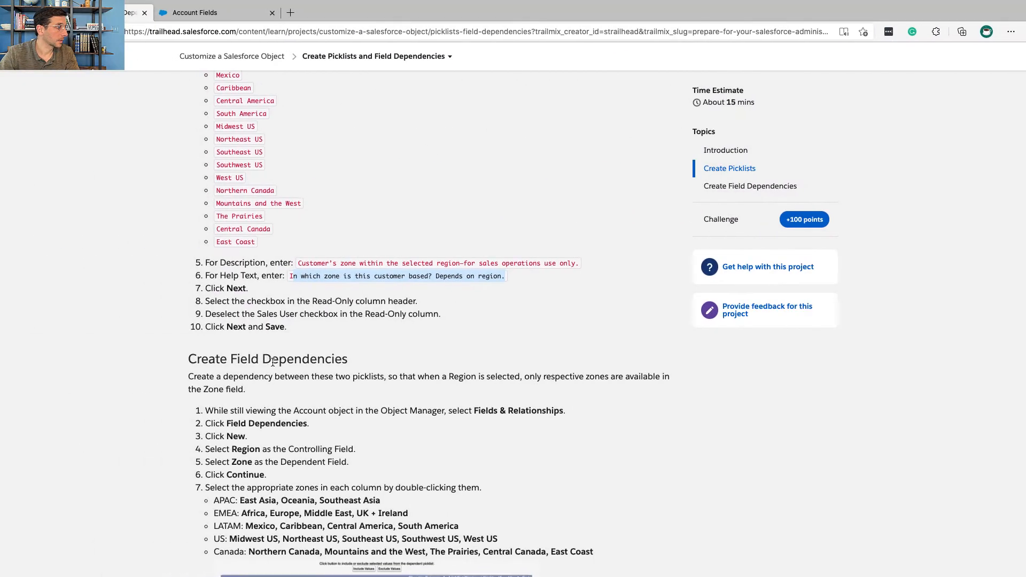
Step: Following Trailhead, continue to the Zone field's field-level security and make the field read-only for all profiles
scroll(273, 362, "down", 3)
left_click(231, 196)
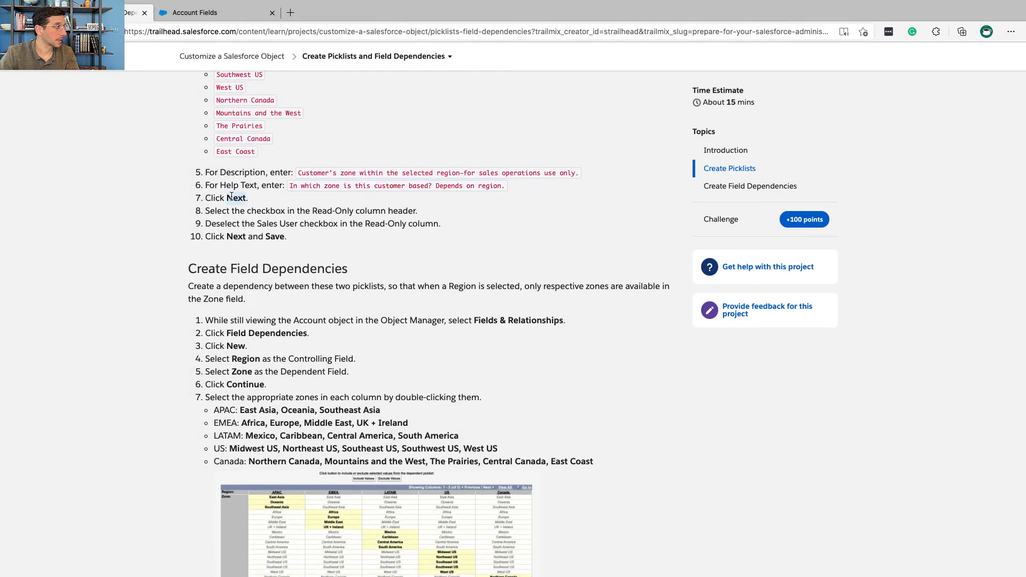
triple_click(236, 212)
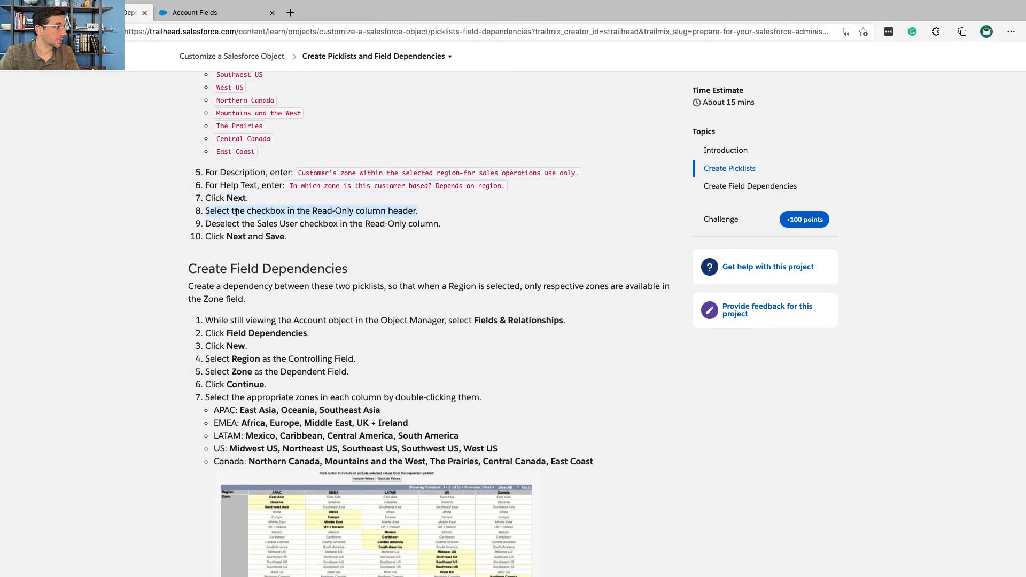
key("ctrl+Right")
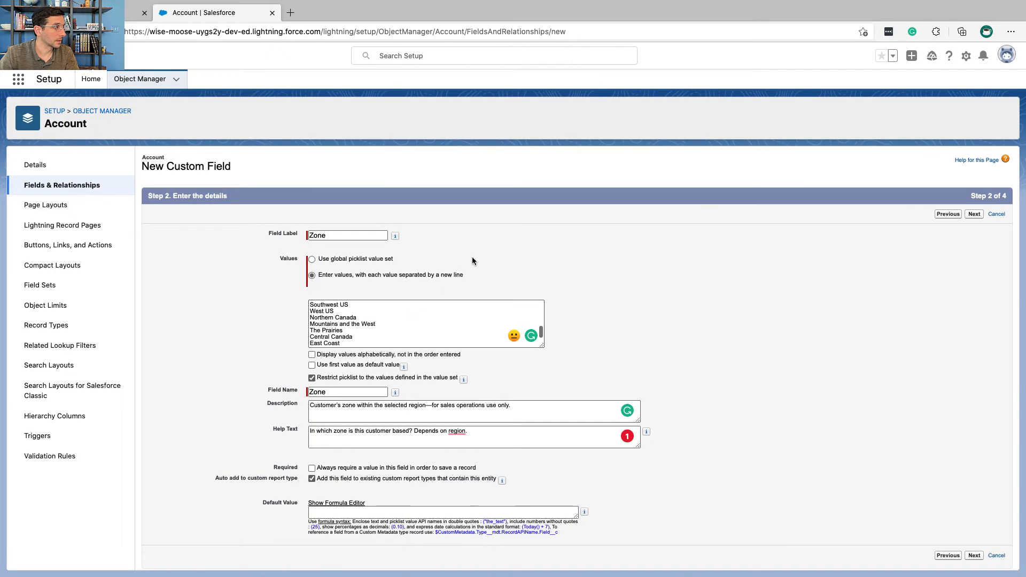
left_click(975, 215)
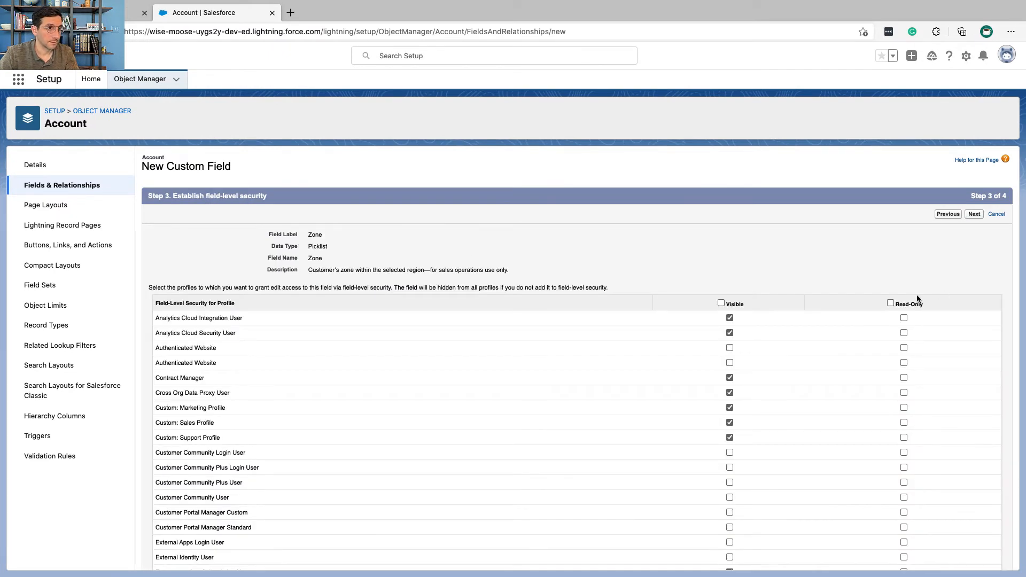
left_click(890, 303)
Step: Find the Sales User profile on the page, remove its read-only setting for Zone, and continue to the page layouts
key("ctrl+Left")
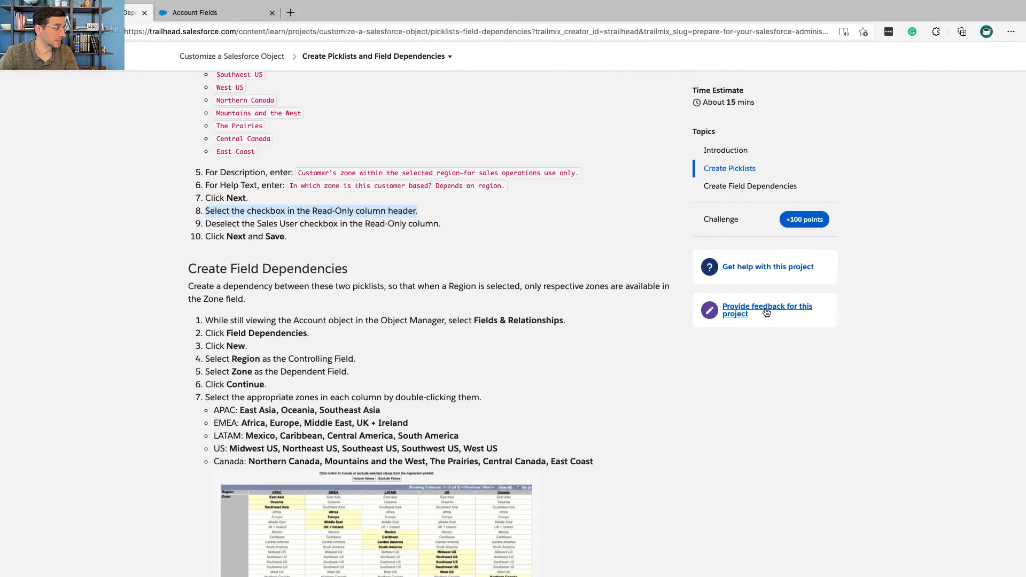
key("ctrl+Right")
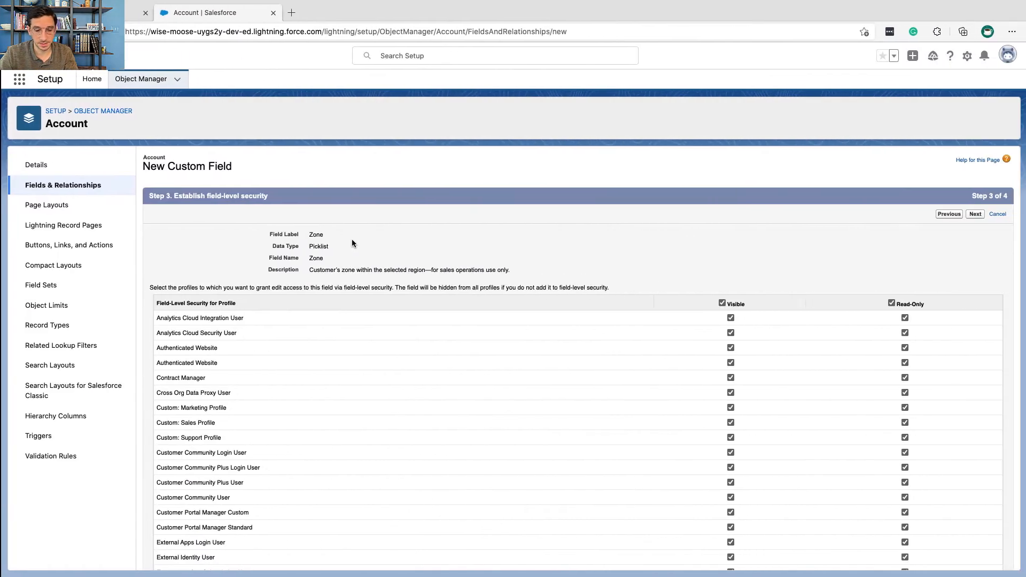
key("Return")
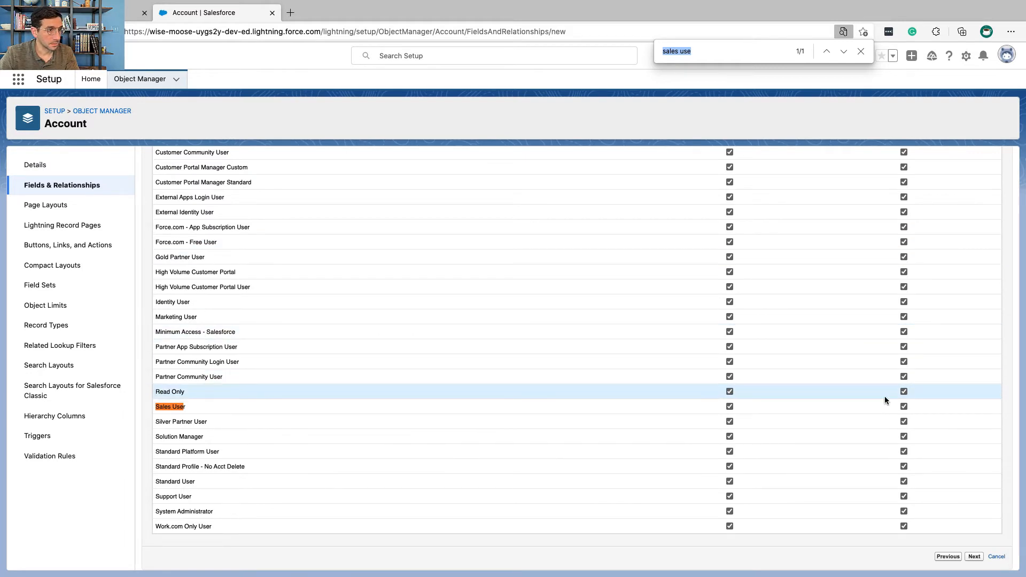
left_click(907, 405)
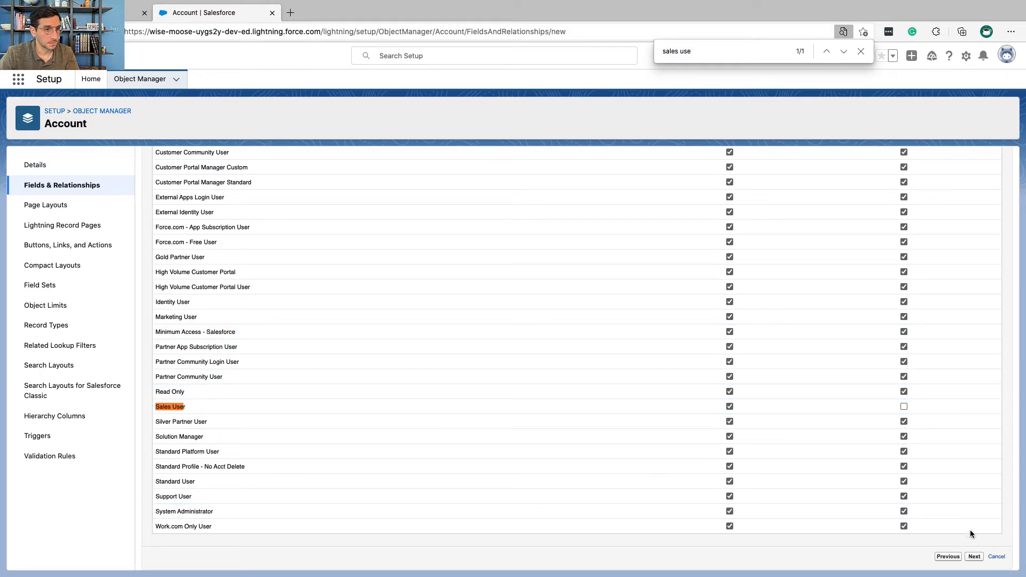
left_click(975, 557)
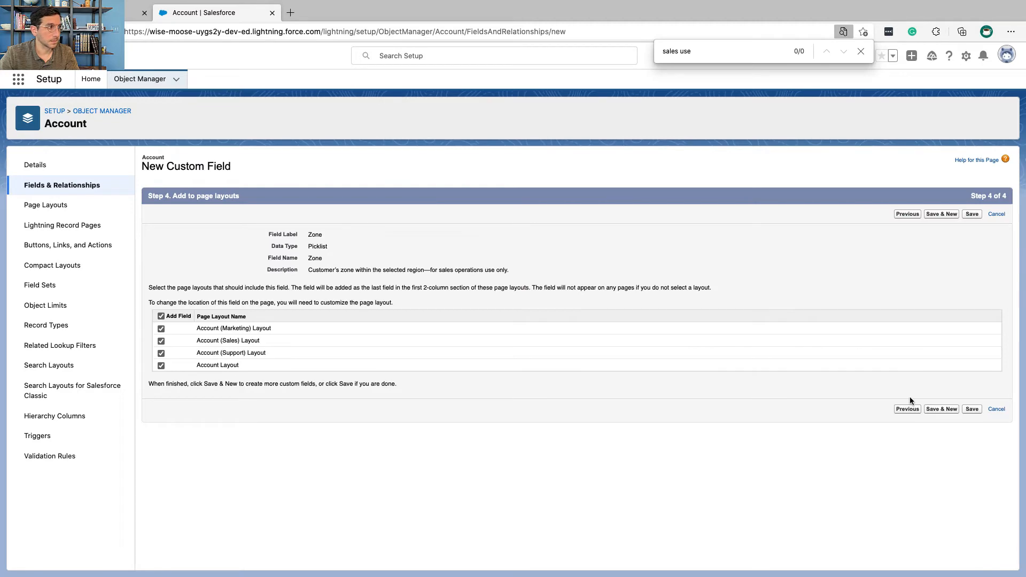
Step: Check the last Trailhead instruction and save the Zone field with all Account page layouts included
key("ctrl+shift+Tab")
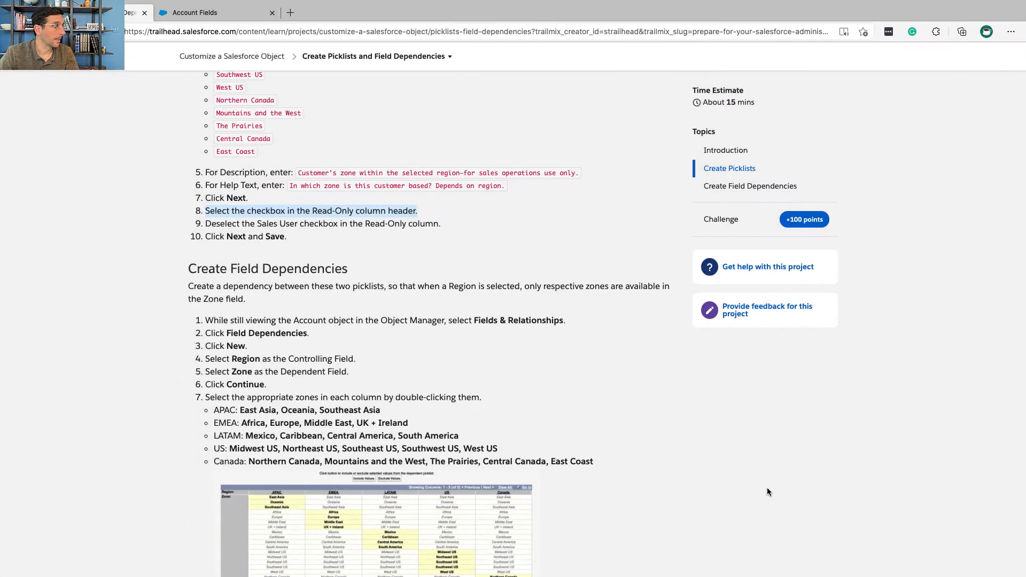
key("ctrl+Tab")
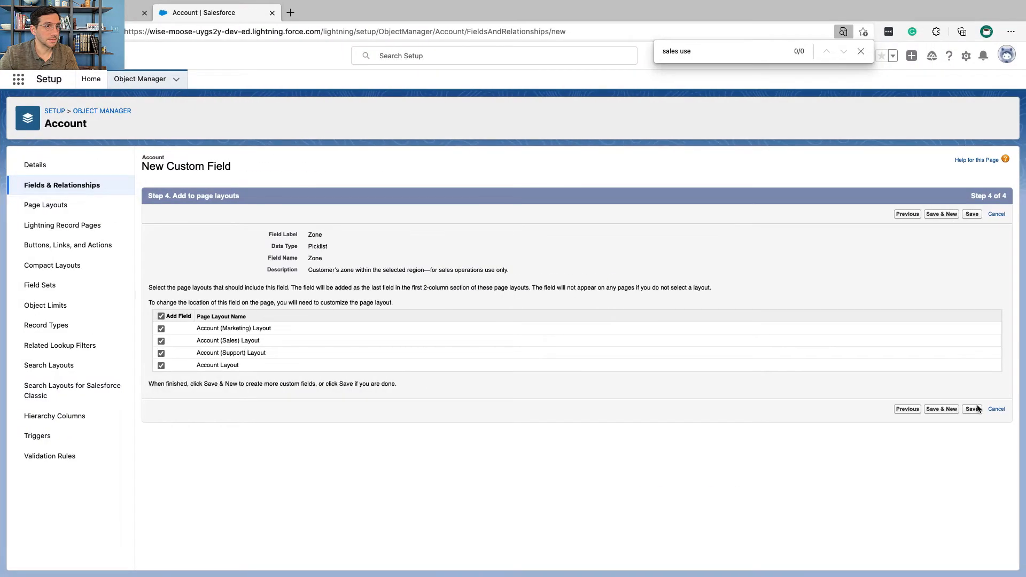
left_click(972, 410)
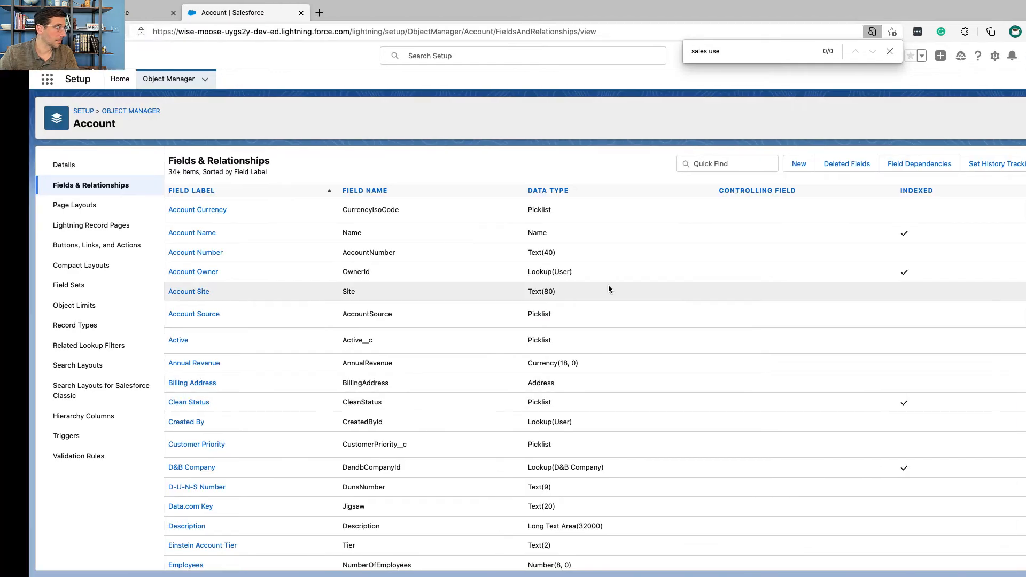
Step: Read Trailhead's Create Field Dependencies section, covering its purpose and the first instructions for the Account object
key("ctrl+shift+Tab")
triple_click(306, 269)
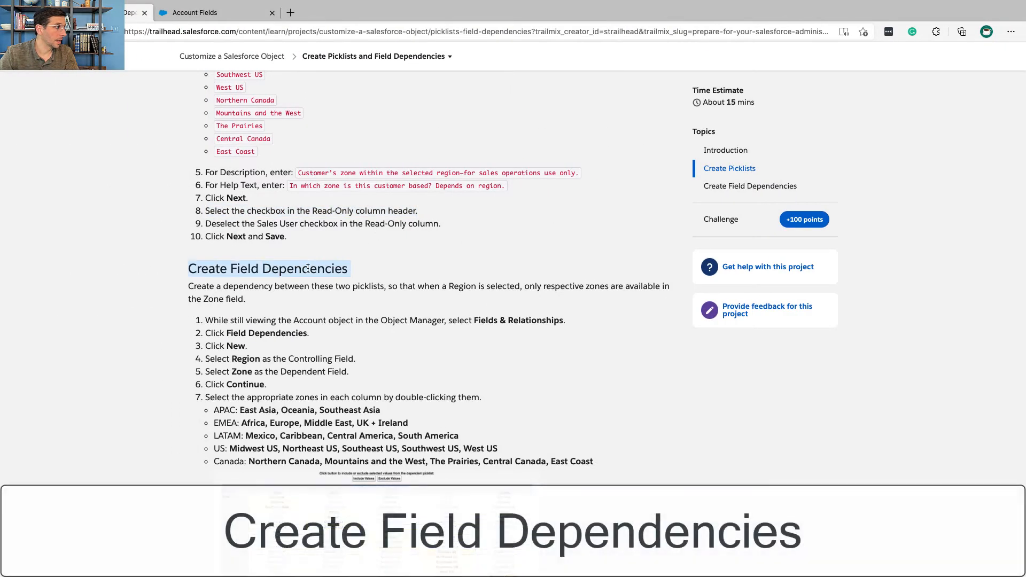
scroll(307, 270, "down", 2)
scroll(307, 270, "down", 1)
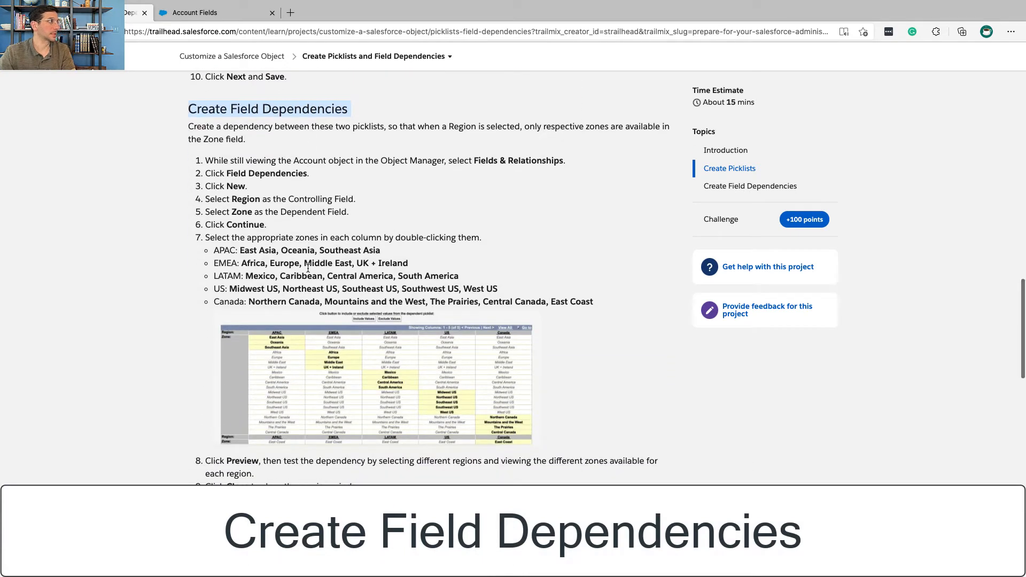
triple_click(278, 126)
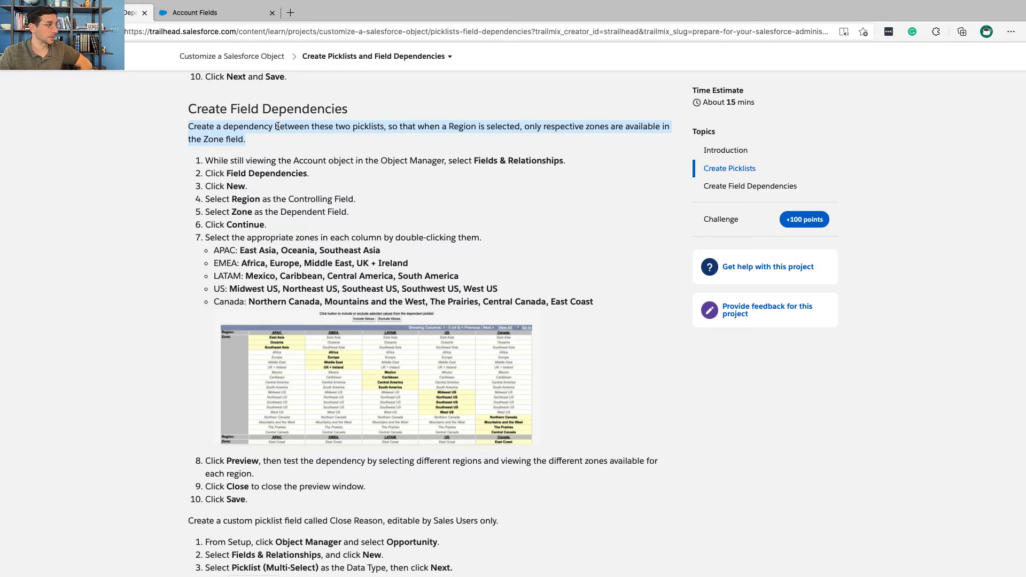
triple_click(278, 160)
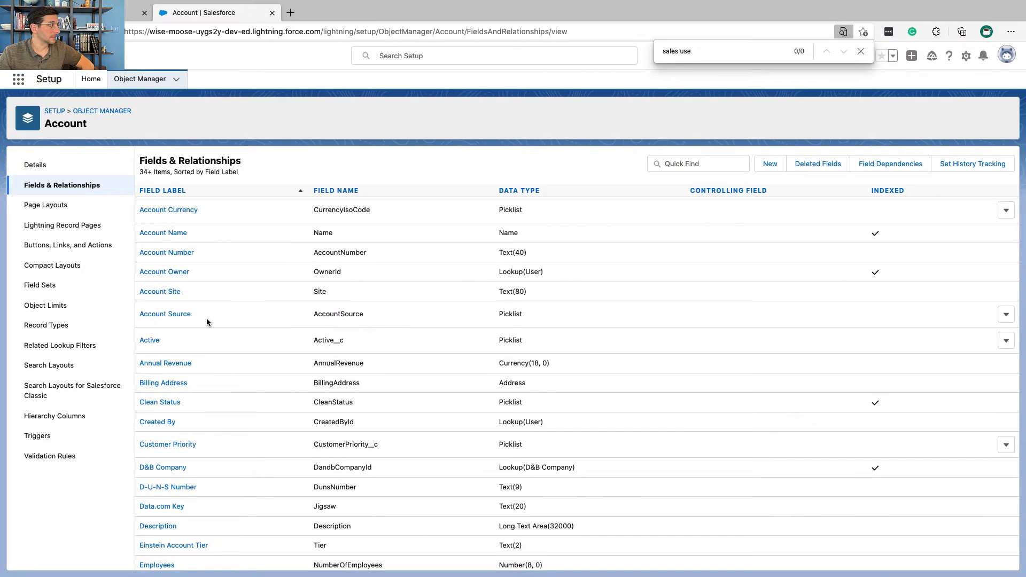
Step: Look through the Account fields list, search the page for "field dep", and open the Account field dependencies
scroll(206, 319, "down", 5)
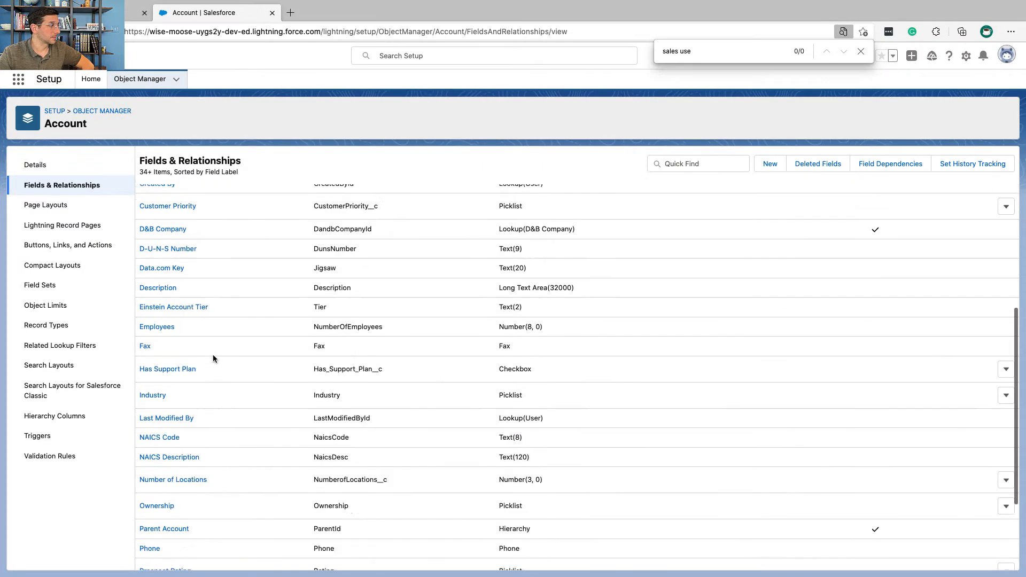
scroll(213, 354, "down", 10)
scroll(213, 354, "up", 3)
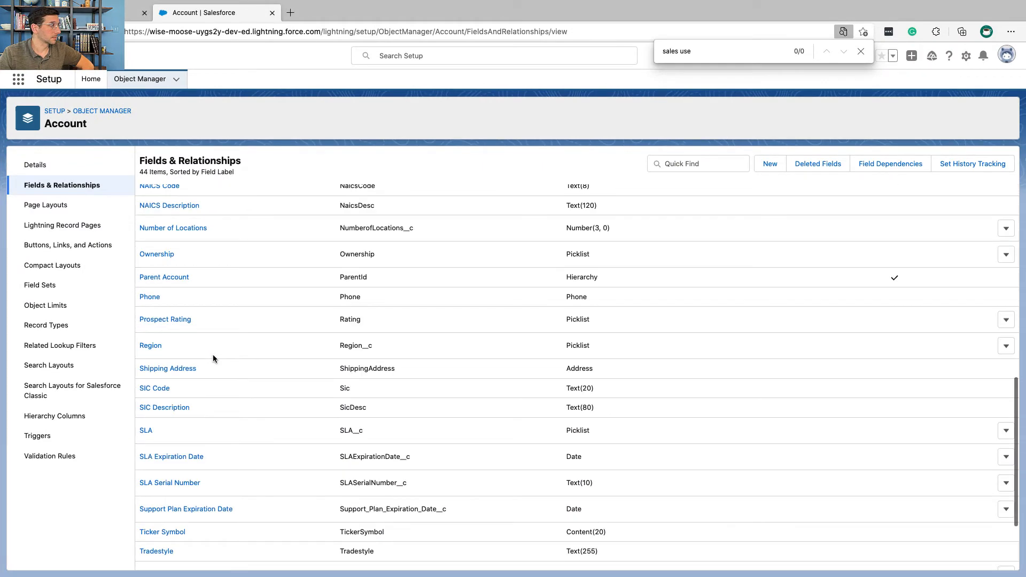
scroll(213, 354, "up", 10)
scroll(212, 355, "down", 2)
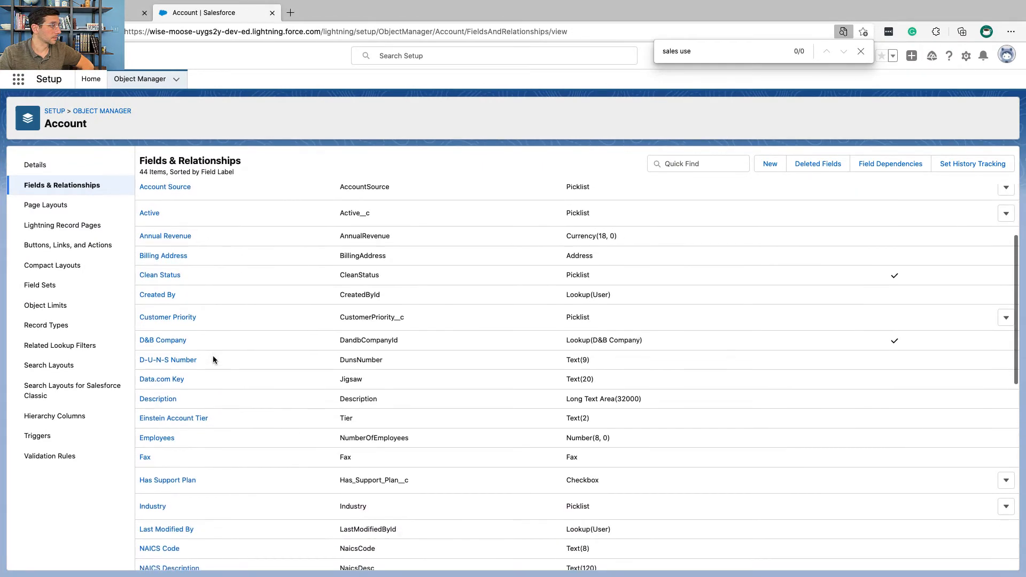
scroll(213, 359, "down", 5)
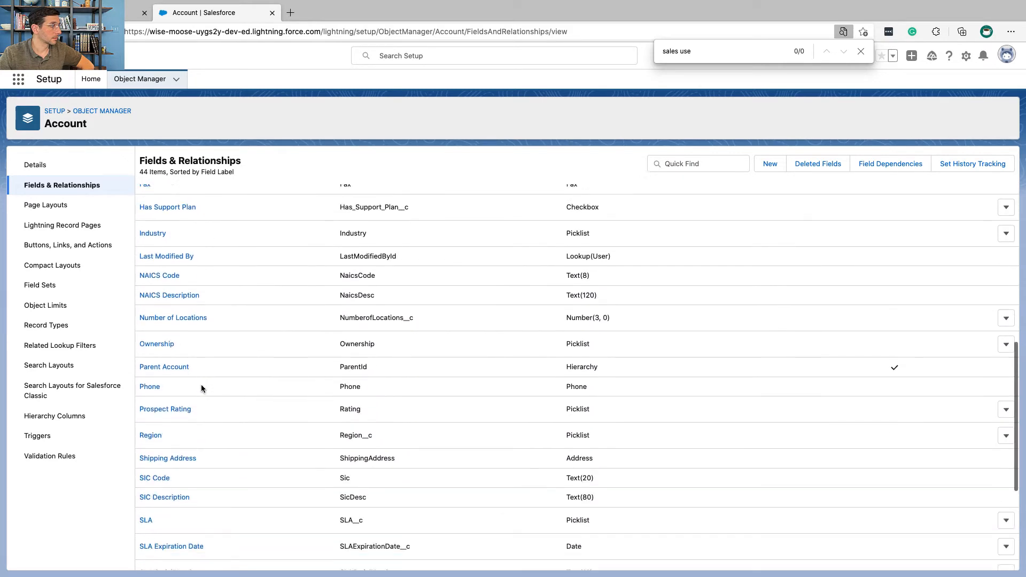
scroll(202, 388, "down", 4)
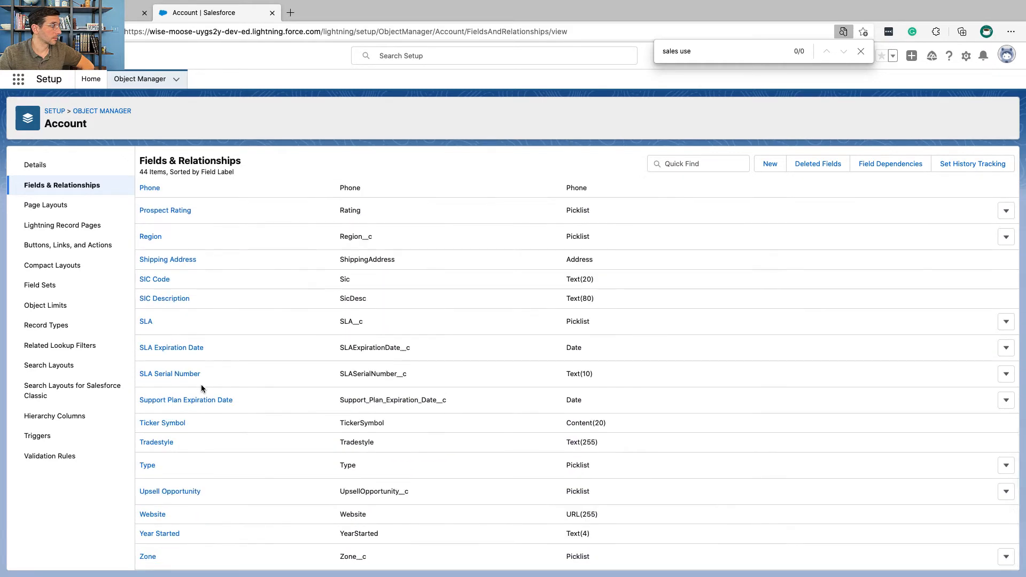
key("super+f")
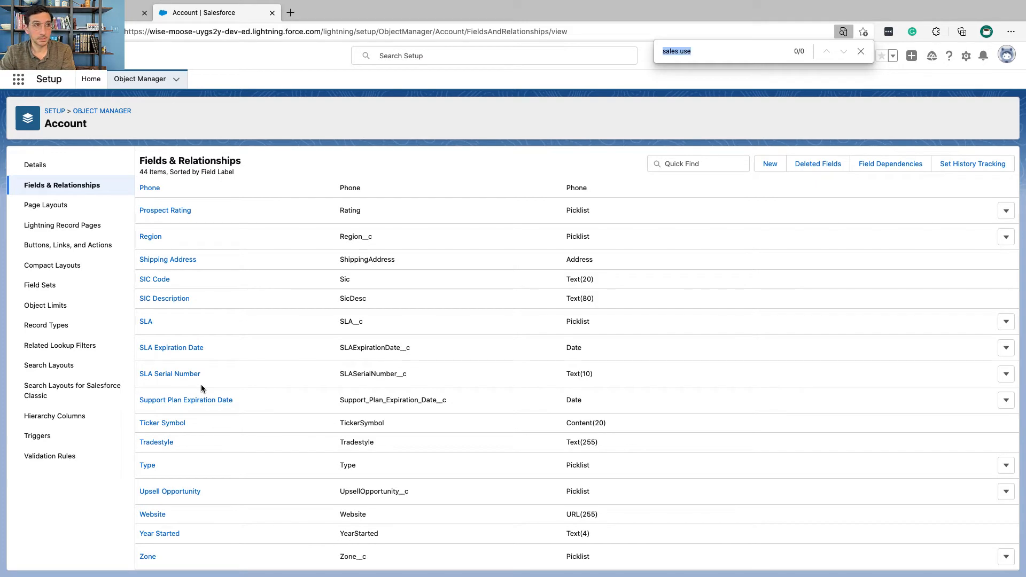
type("field dep")
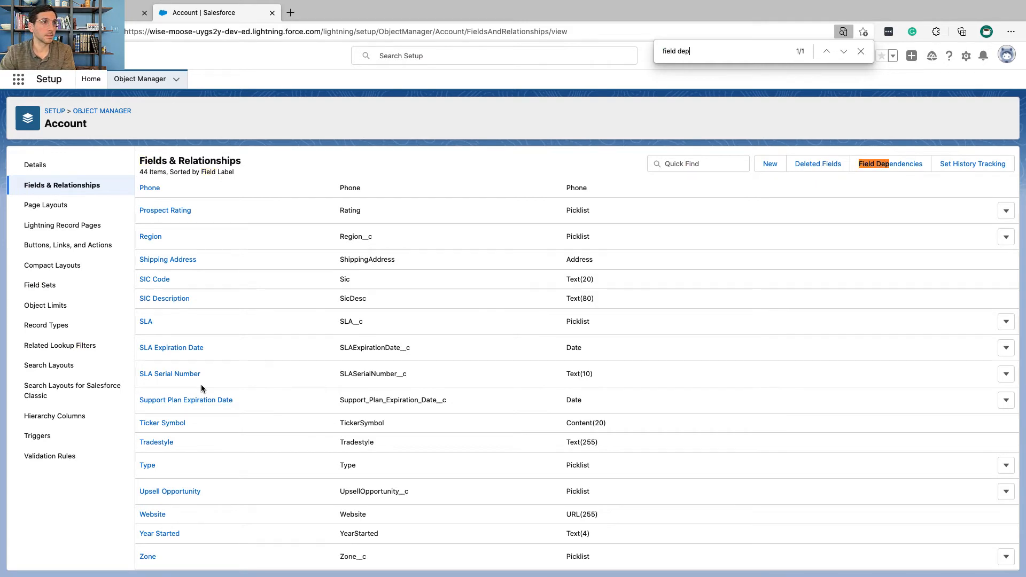
left_click(895, 162)
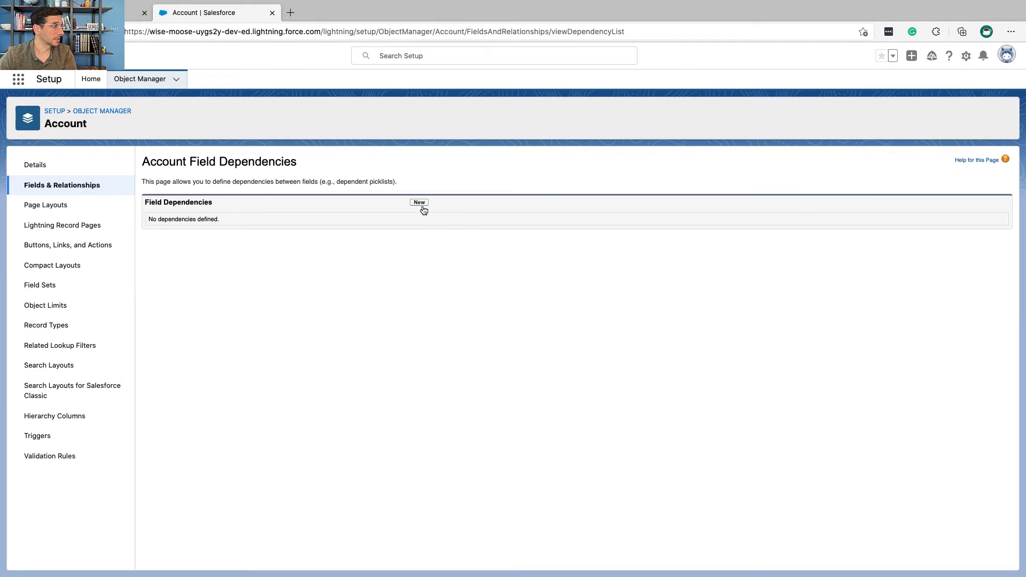
Step: Start a new Account field dependency with Region as controlling field and Zone as dependent field, and continue to its value matrix
left_click(419, 203)
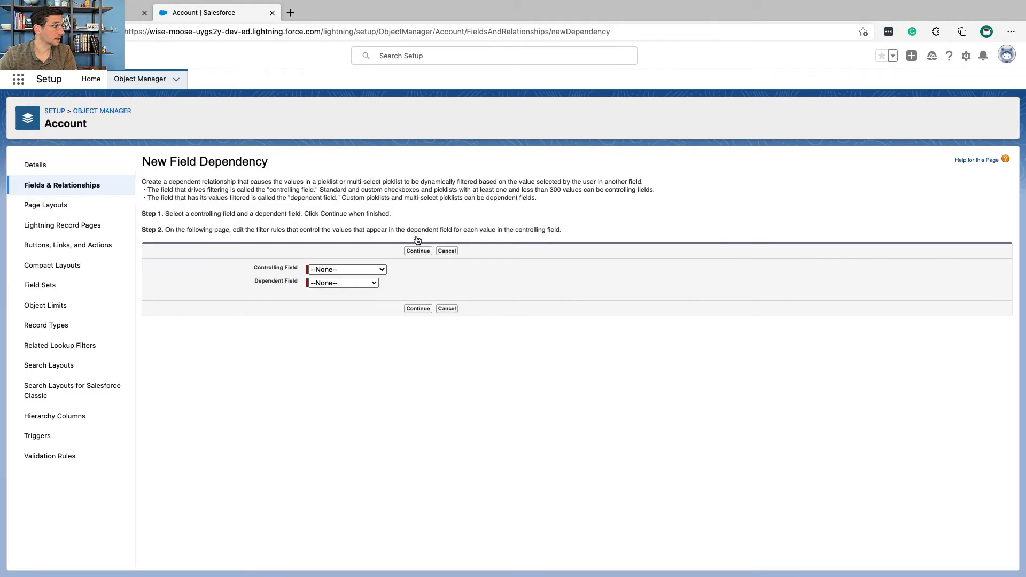
left_click(355, 270)
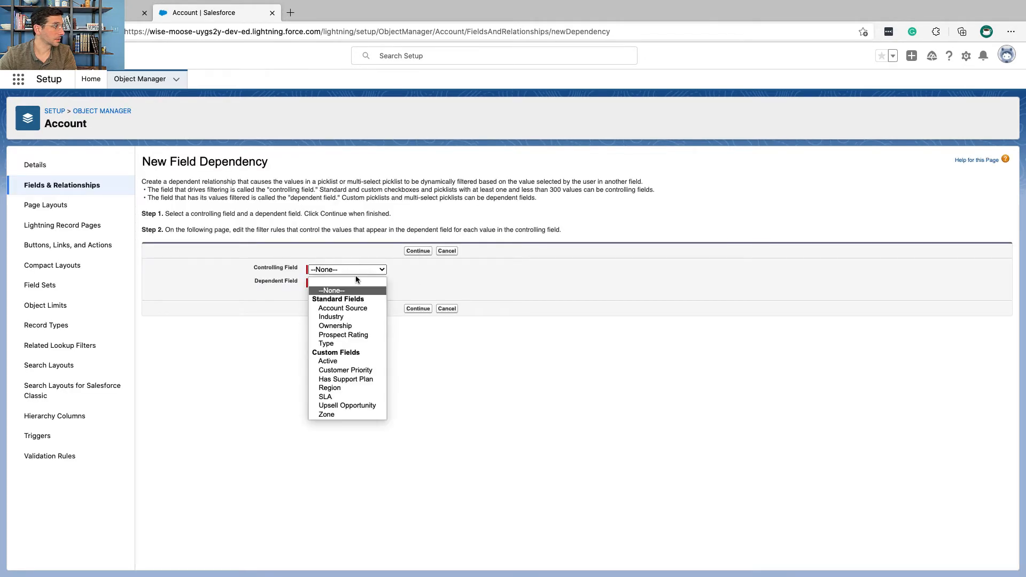
left_click(370, 388)
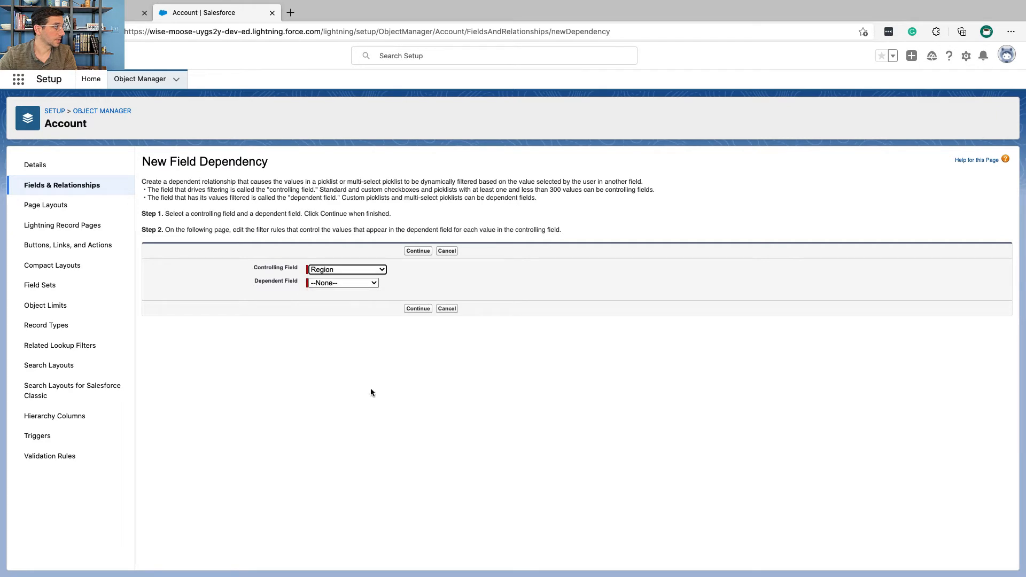
left_click(352, 283)
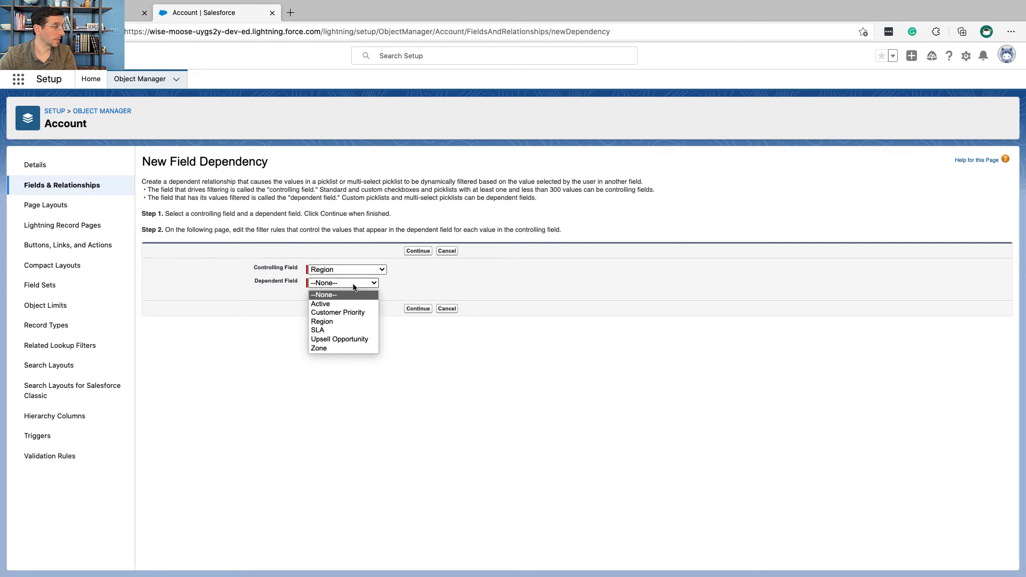
left_click(349, 349)
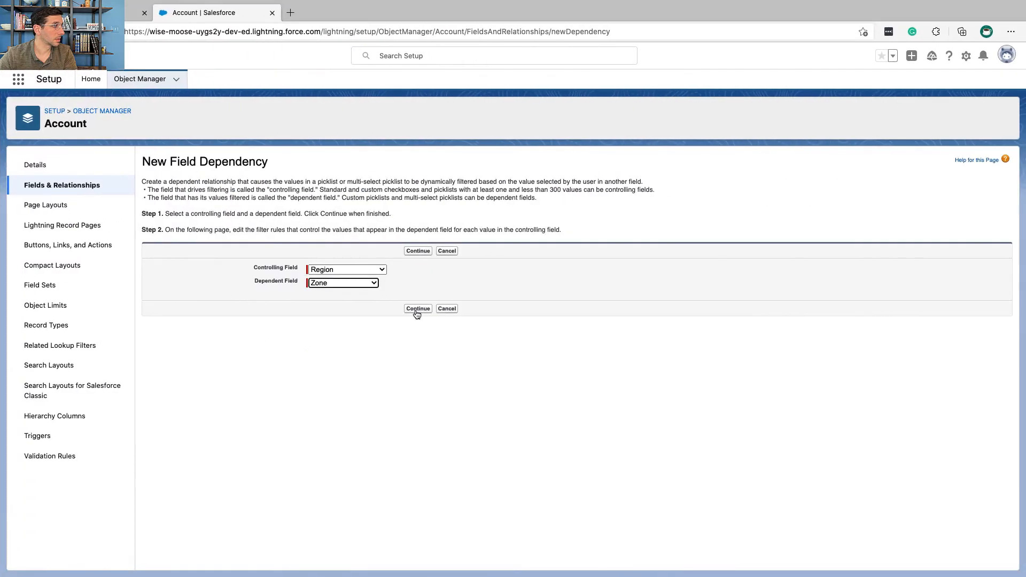
left_click(417, 309)
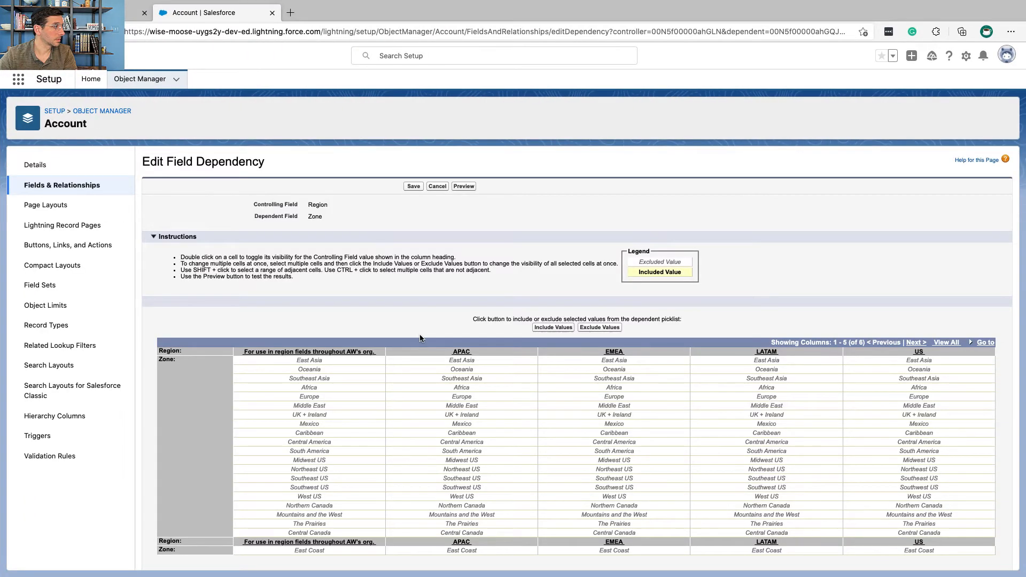
Step: Read Trailhead's list of zones to include for each region, and return to the dependency matrix
scroll(420, 338, "down", 3)
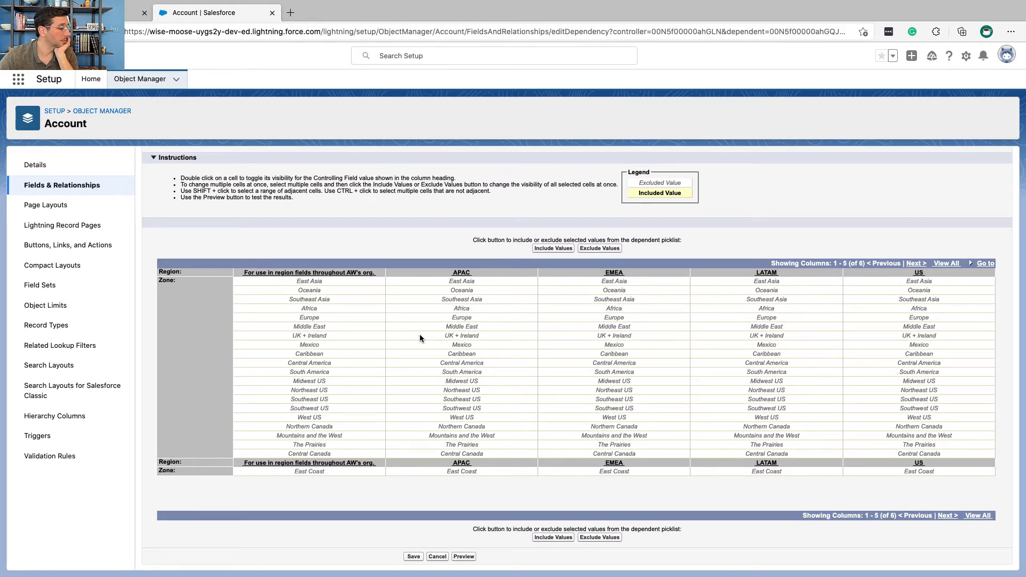
key("ctrl+shift+Tab")
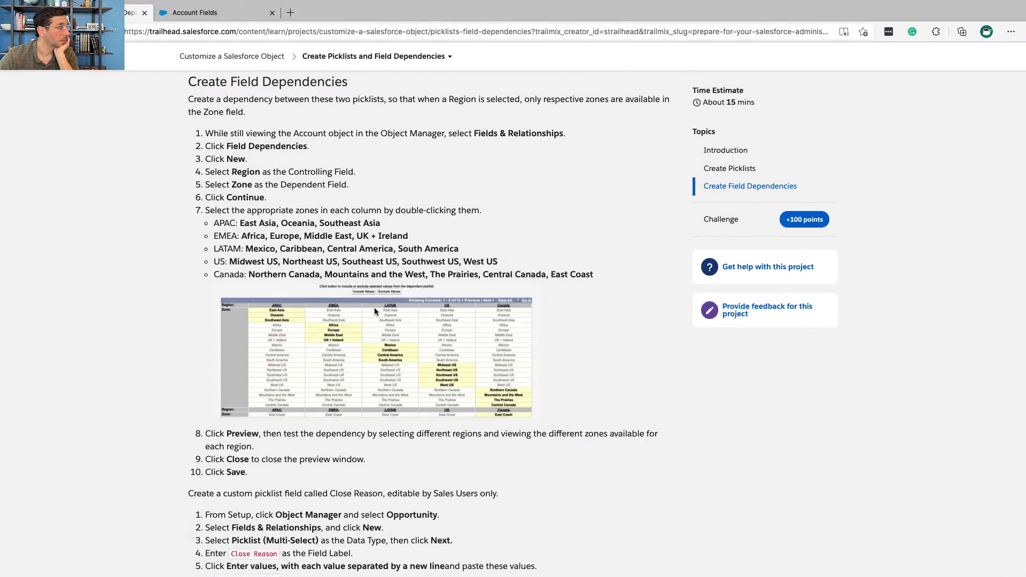
scroll(374, 307, "down", 3)
scroll(374, 307, "down", 1)
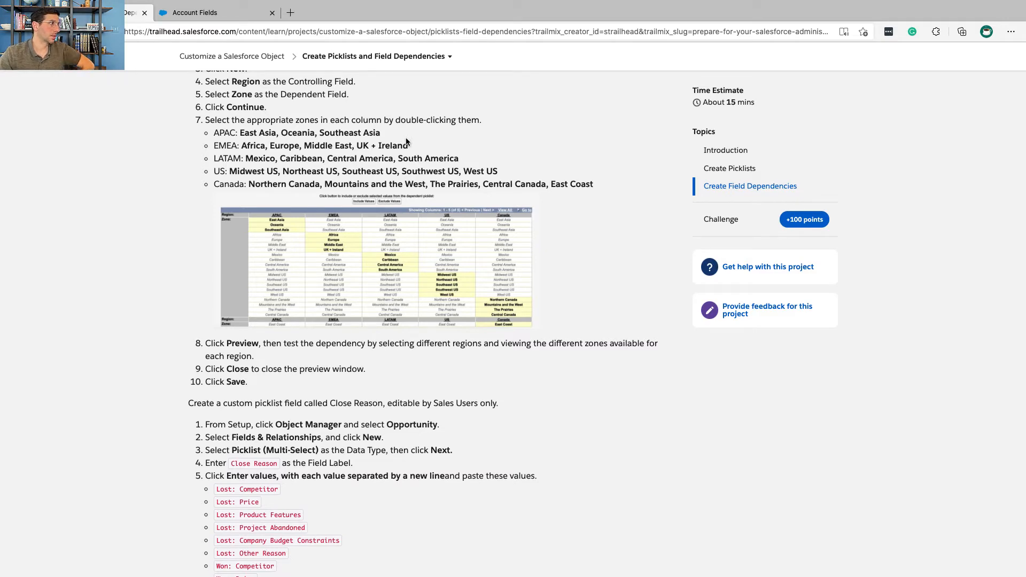
key("ctrl+Tab")
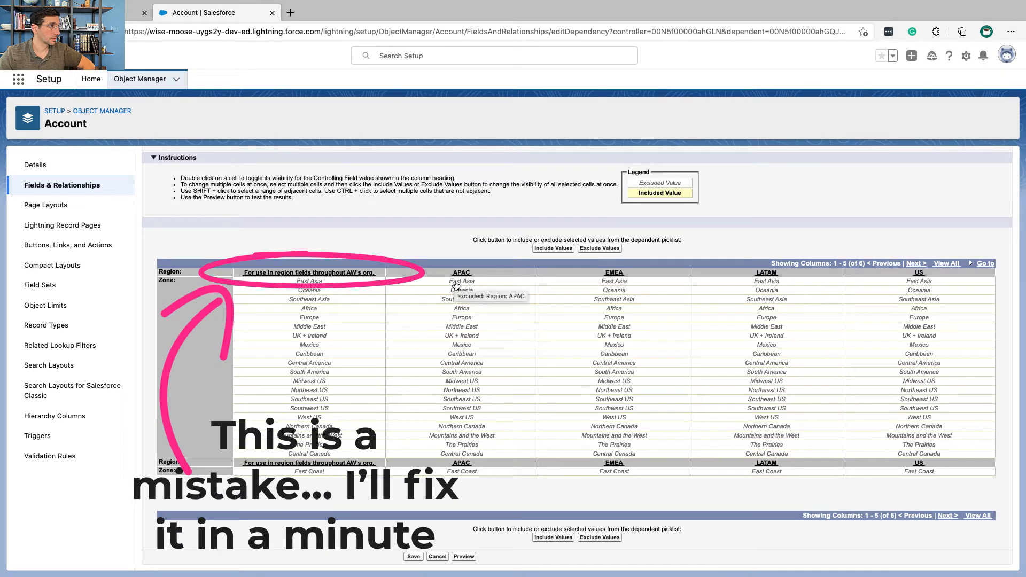
Step: Try out selecting East Asia, Oceania and Southeast Asia together in the APAC column, and check the zones against Trailhead
left_click(455, 283)
left_click(457, 294)
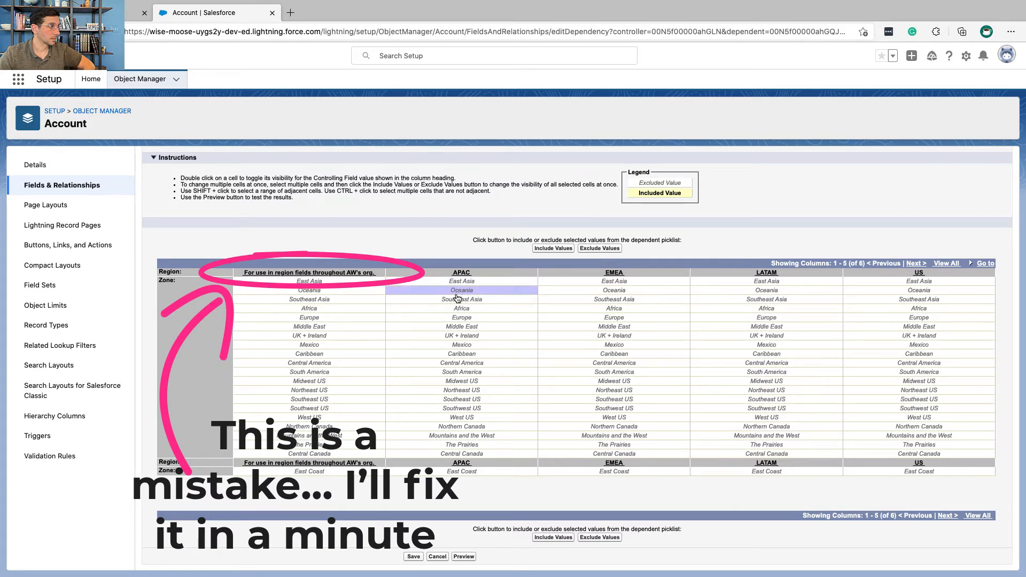
left_click(454, 283, "shift")
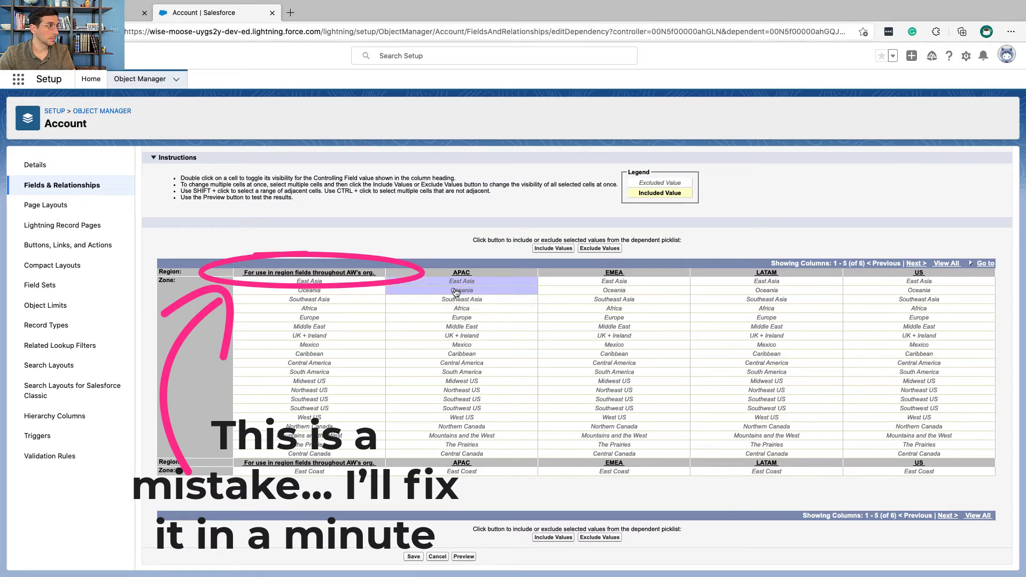
left_click(459, 301, "shift")
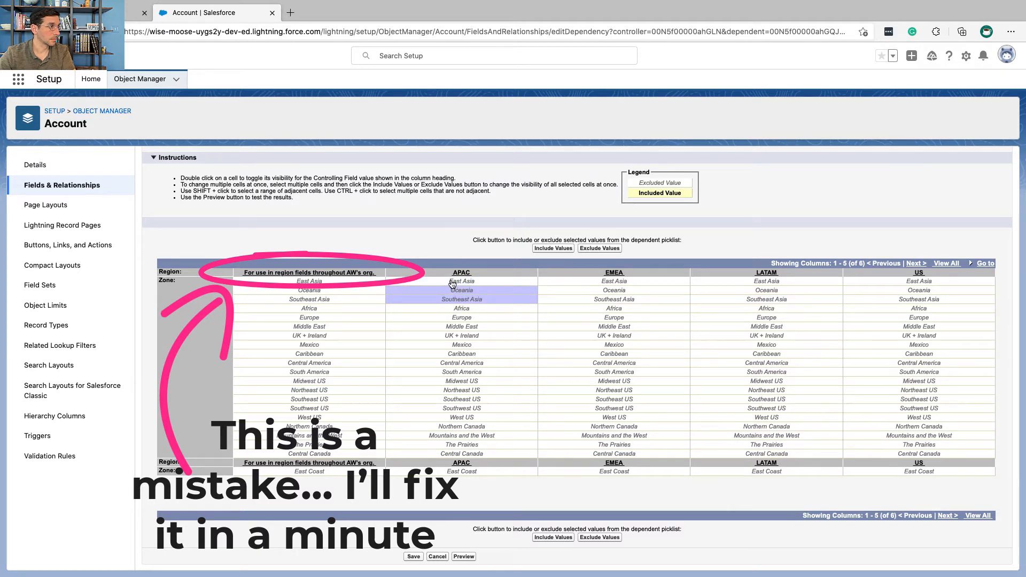
left_click(452, 284, "shift")
left_click(454, 301, "shift")
left_click(423, 326)
left_click(432, 286)
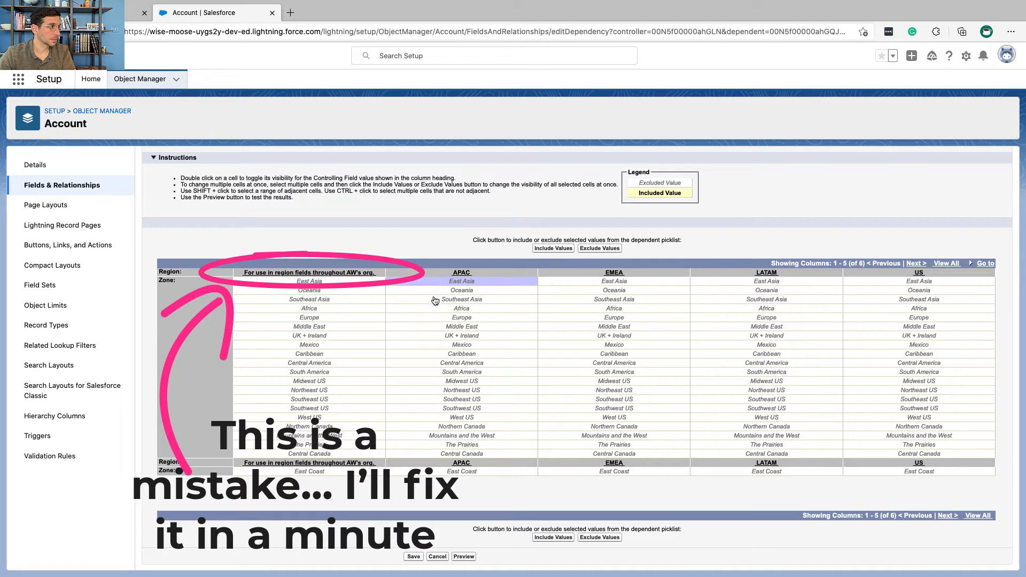
left_click(435, 301, "shift")
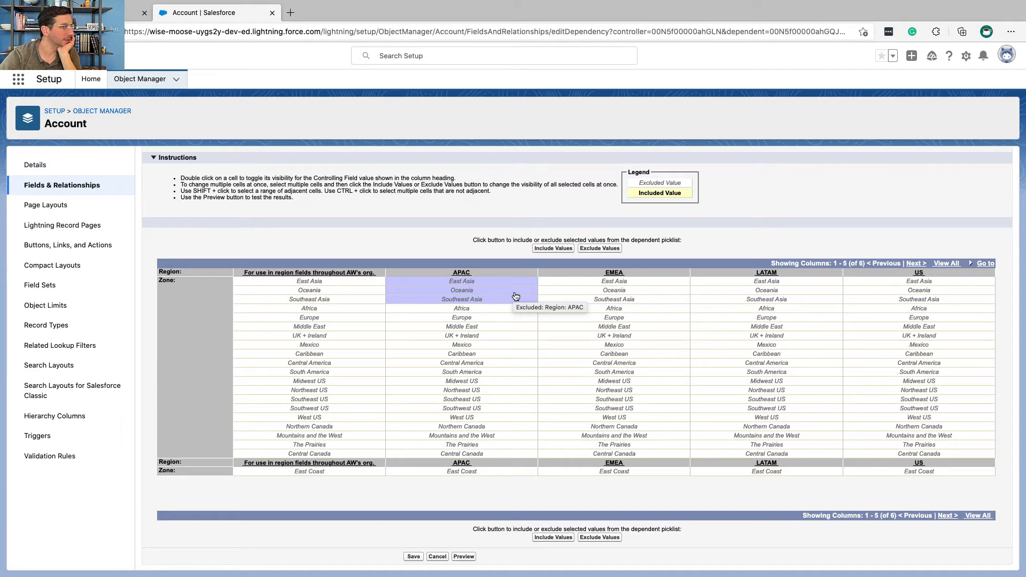
key("ctrl+Left")
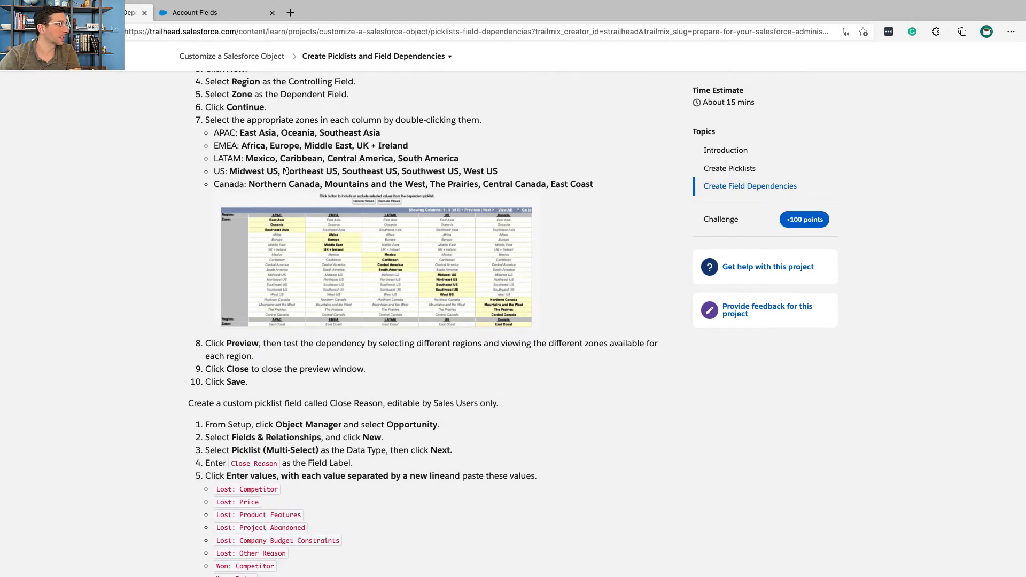
key("ctrl+Right")
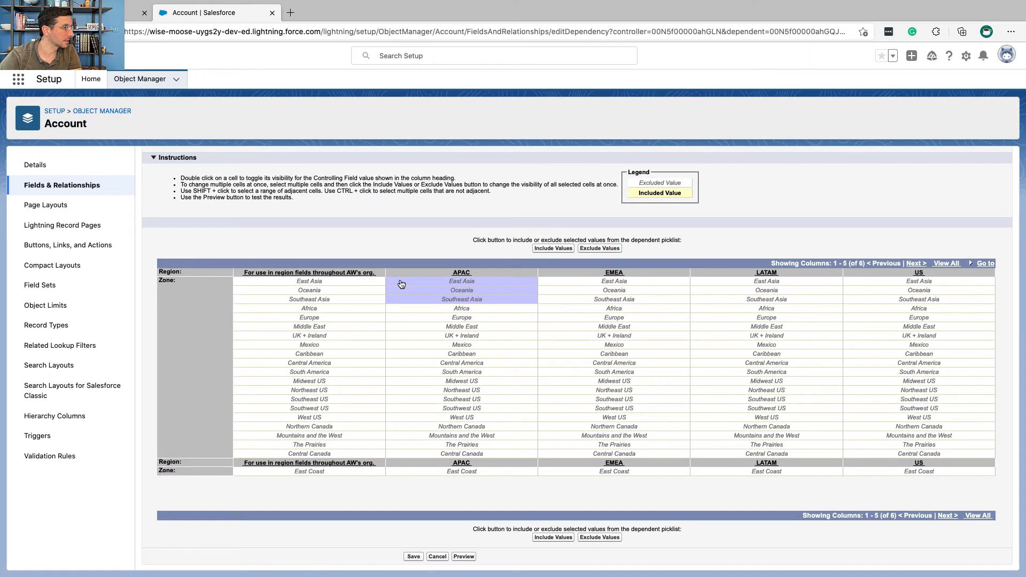
left_click(582, 309)
Step: Include East Asia, Oceania and Southeast Asia as zones for the APAC region, checking against Trailhead's list
left_click(526, 282)
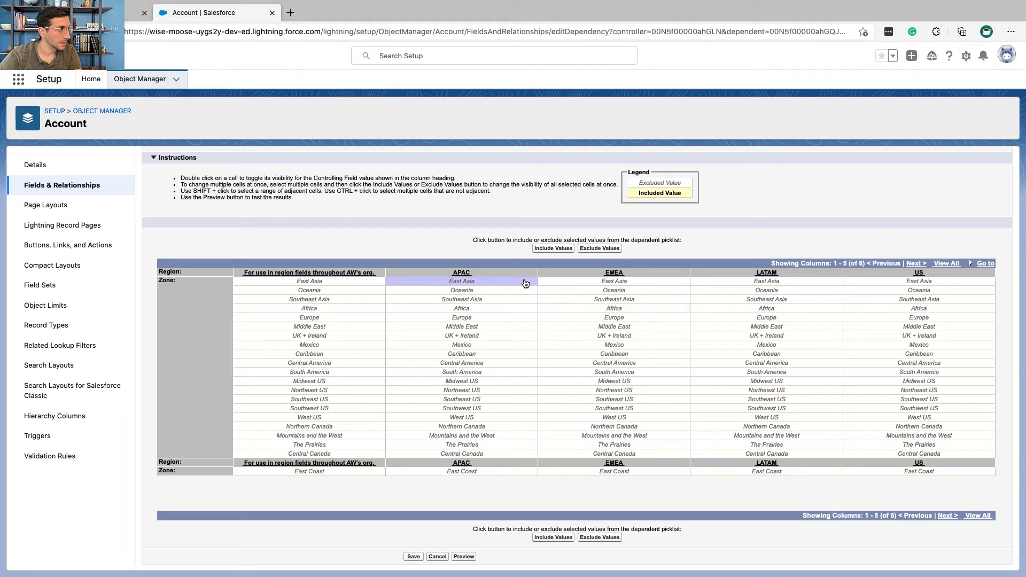
key("ctrl+Left")
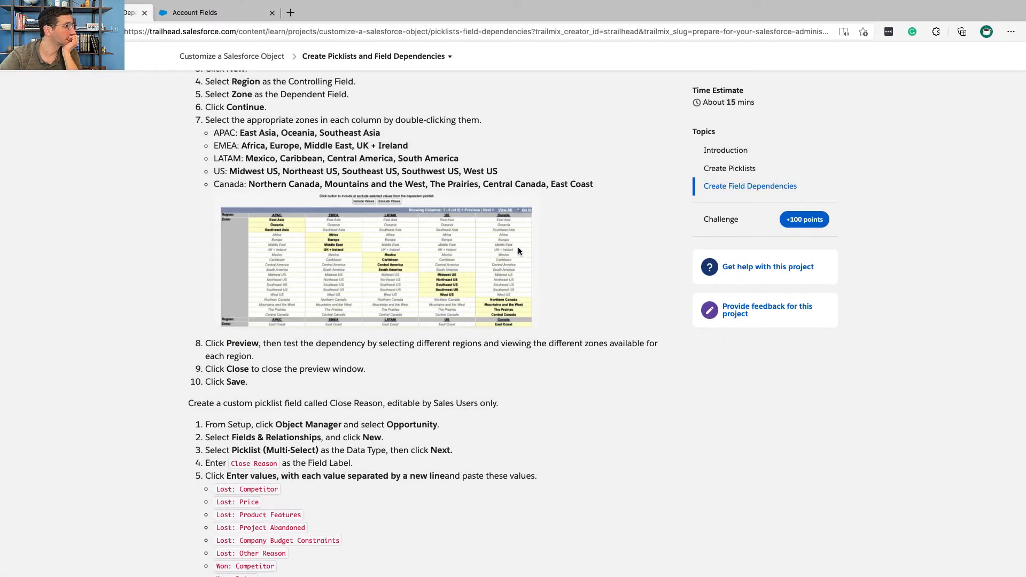
key("ctrl+Right")
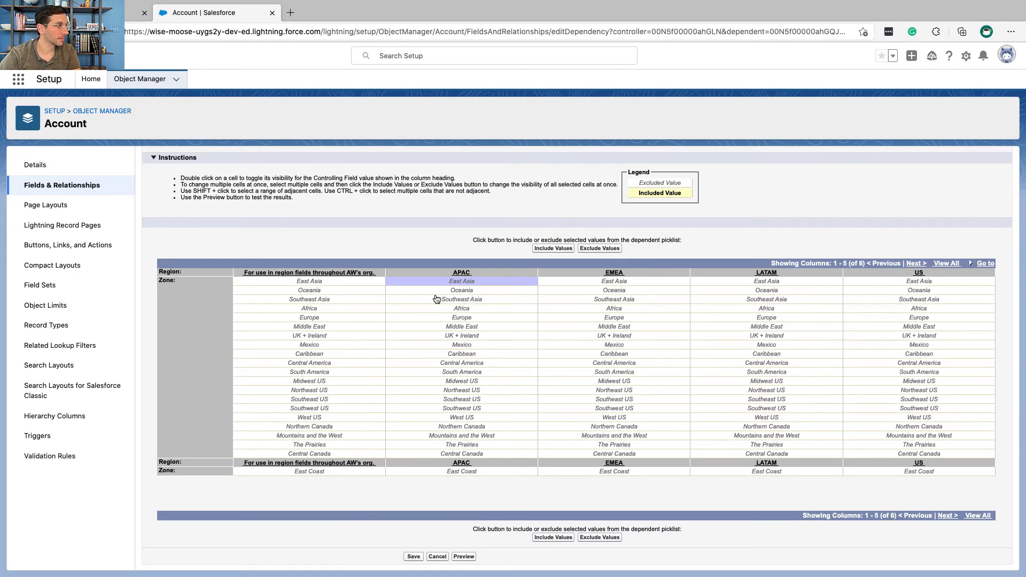
left_click(439, 301, "shift")
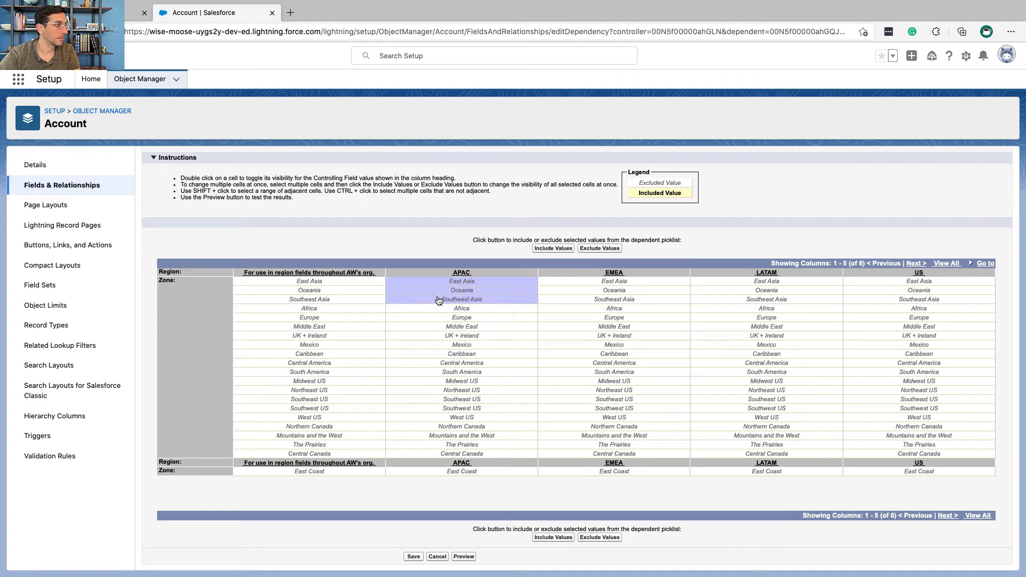
left_click(555, 249)
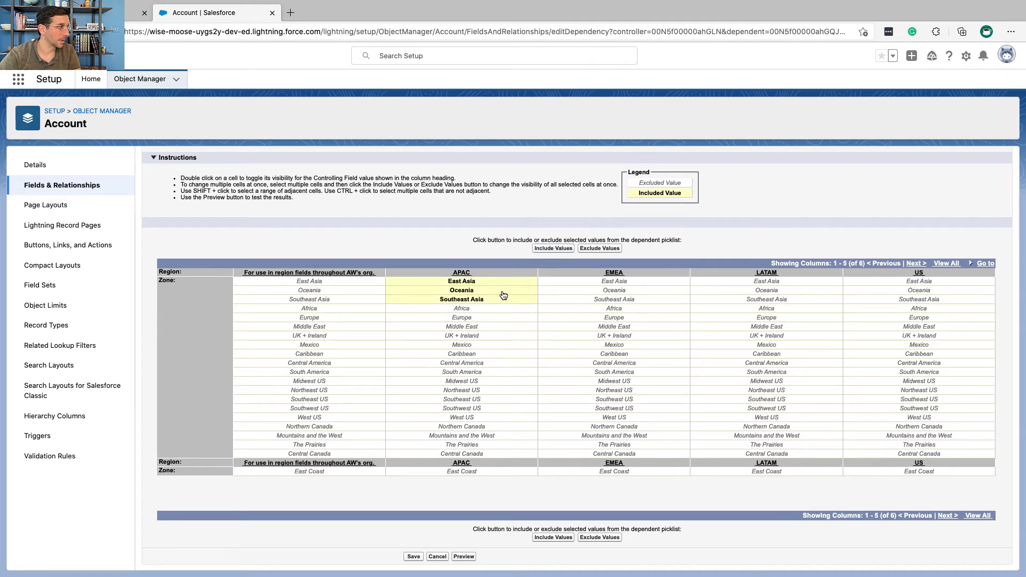
Step: Check Trailhead's EMEA zones and include Africa, Europe, Middle East and UK + Ireland for the EMEA region
key("ctrl+Left")
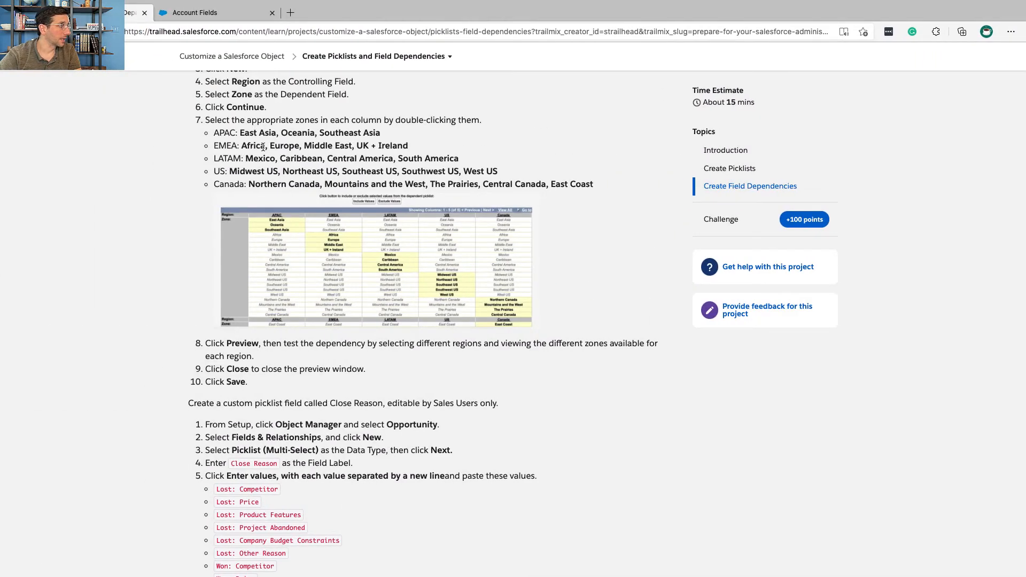
key("ctrl+Right")
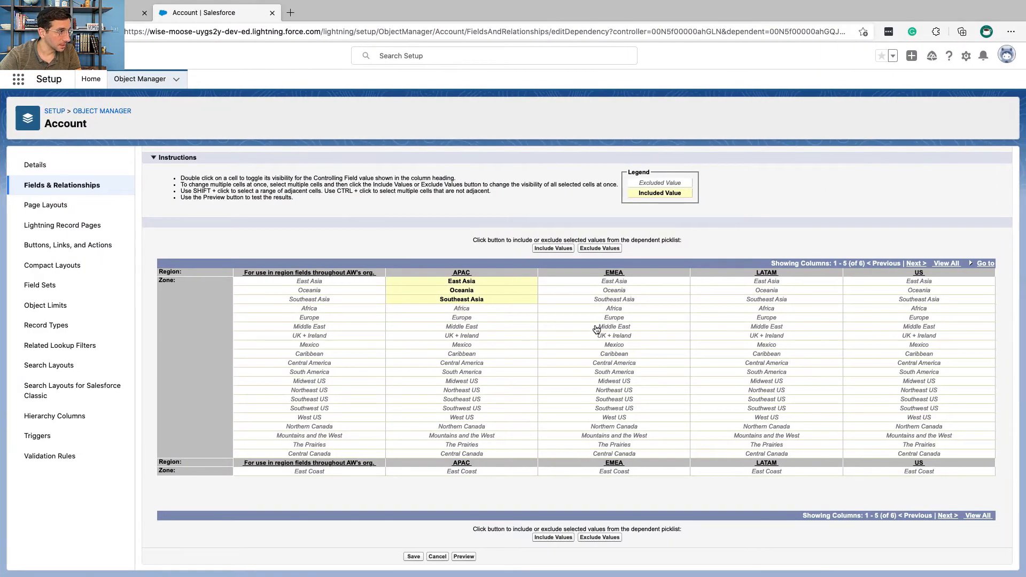
left_click(594, 318)
left_click(595, 311)
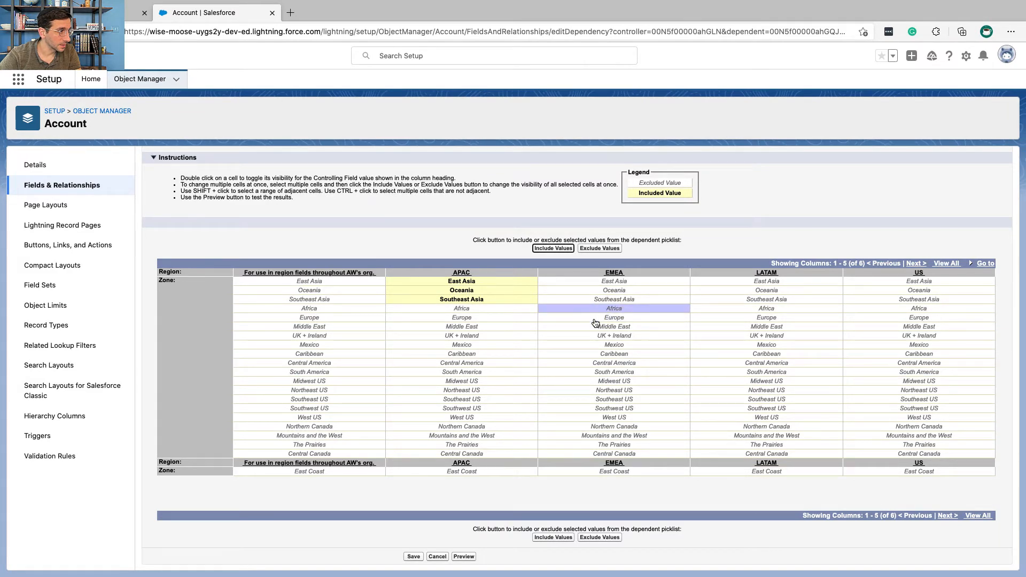
left_click(597, 338, "shift")
left_click(563, 249)
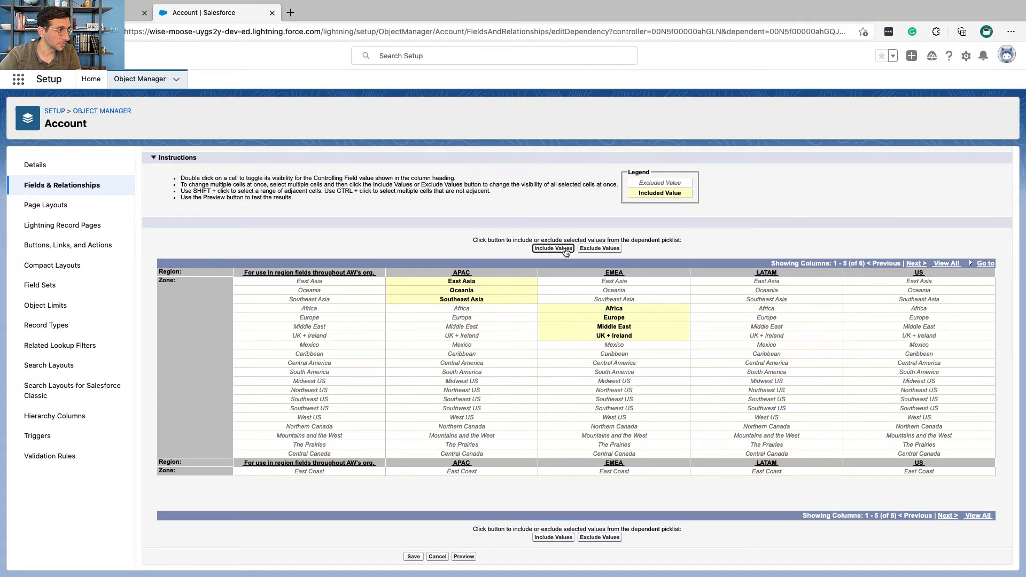
Step: Mark the US line in Trailhead and include Midwest, Northeast, Southeast, Southwest and West US for the US region
key("ctrl+Left")
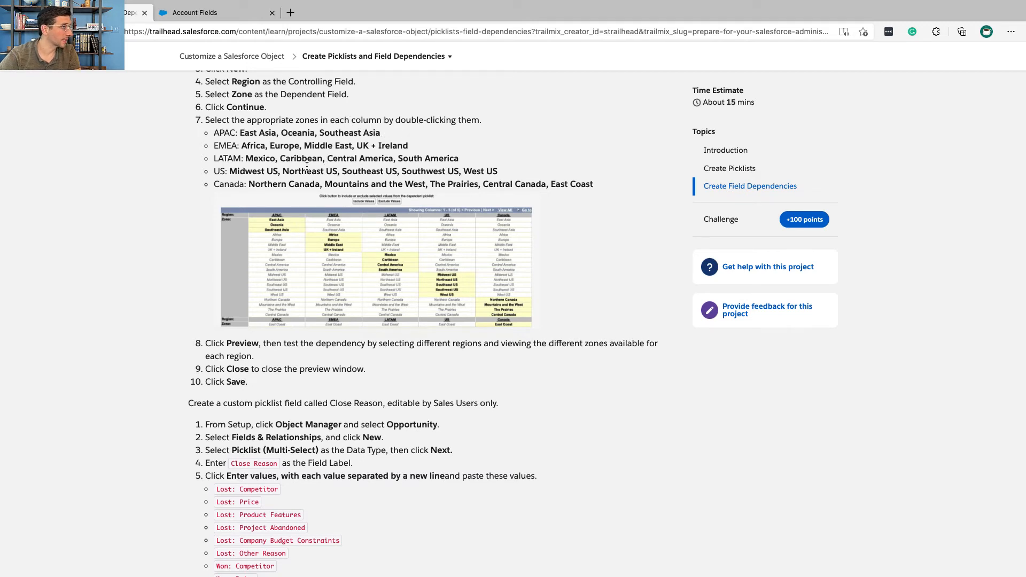
double_click(230, 172)
triple_click(217, 172)
key("ctrl+Right")
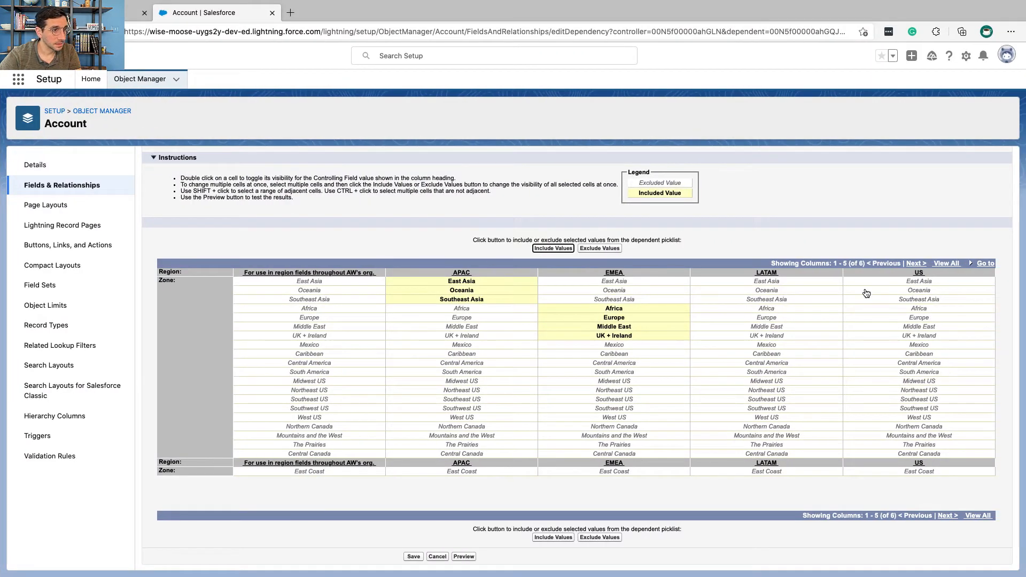
left_click(905, 383)
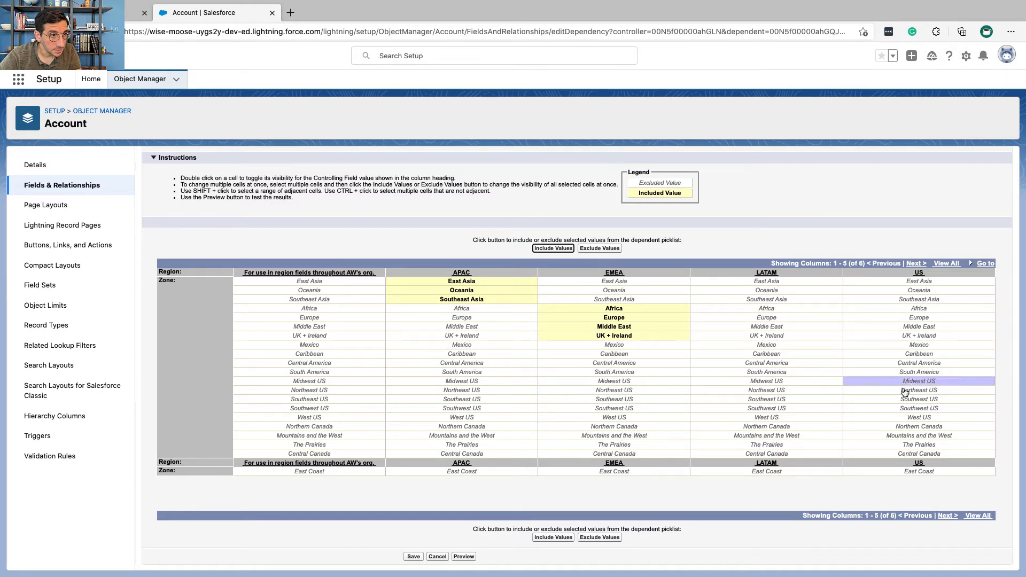
left_click(909, 417, "shift")
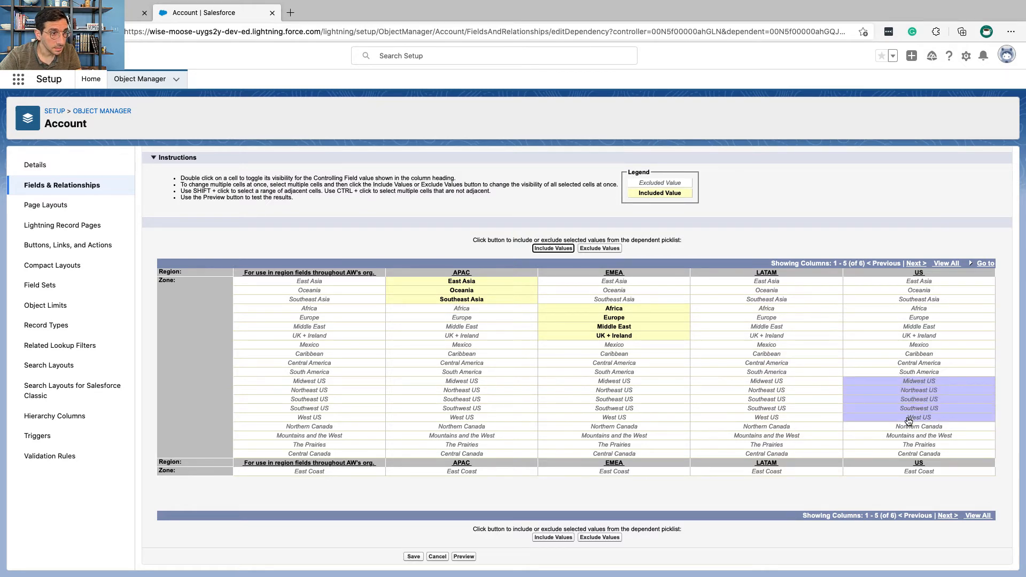
key("ctrl+Left")
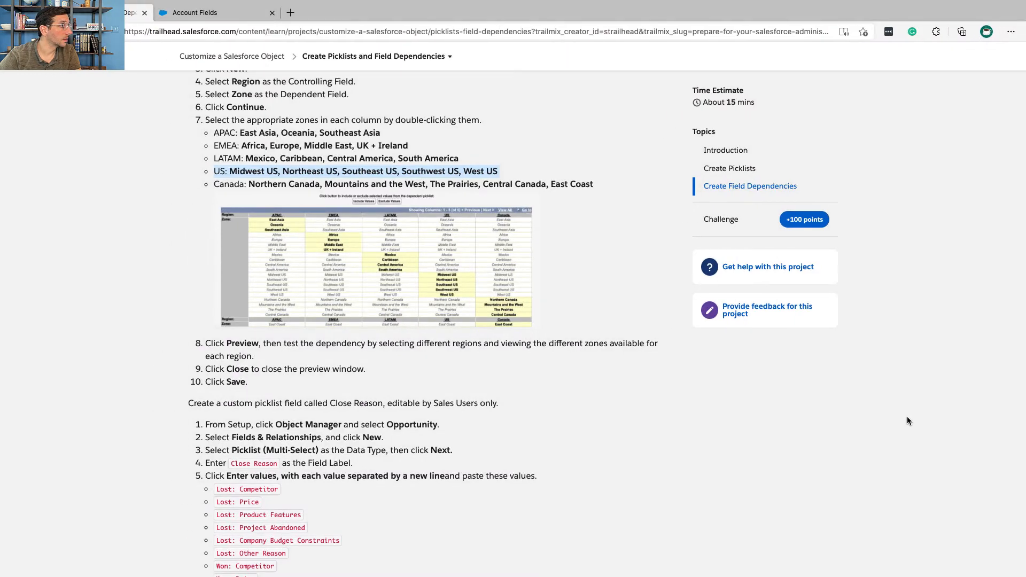
key("ctrl+Right")
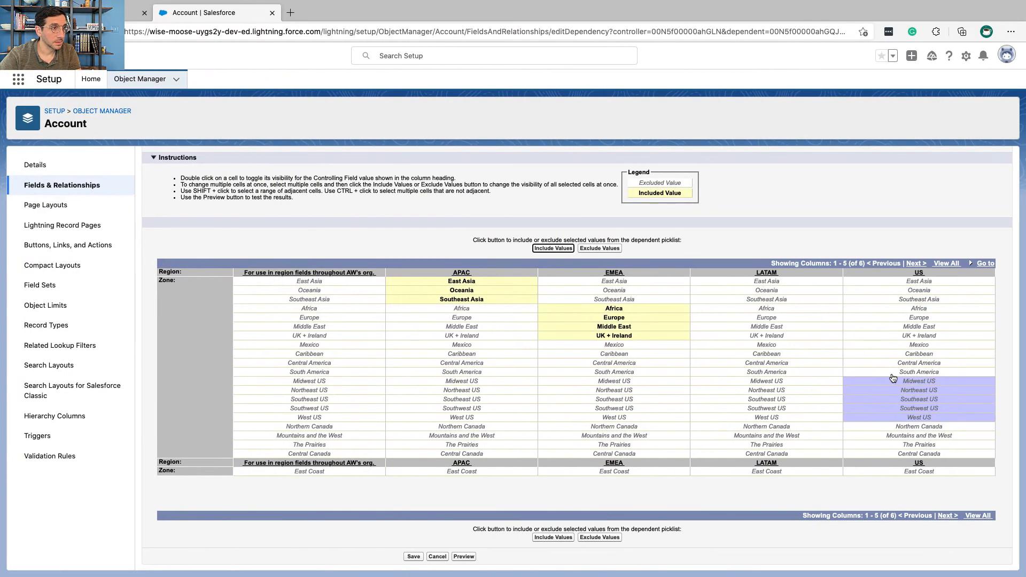
left_click(555, 248)
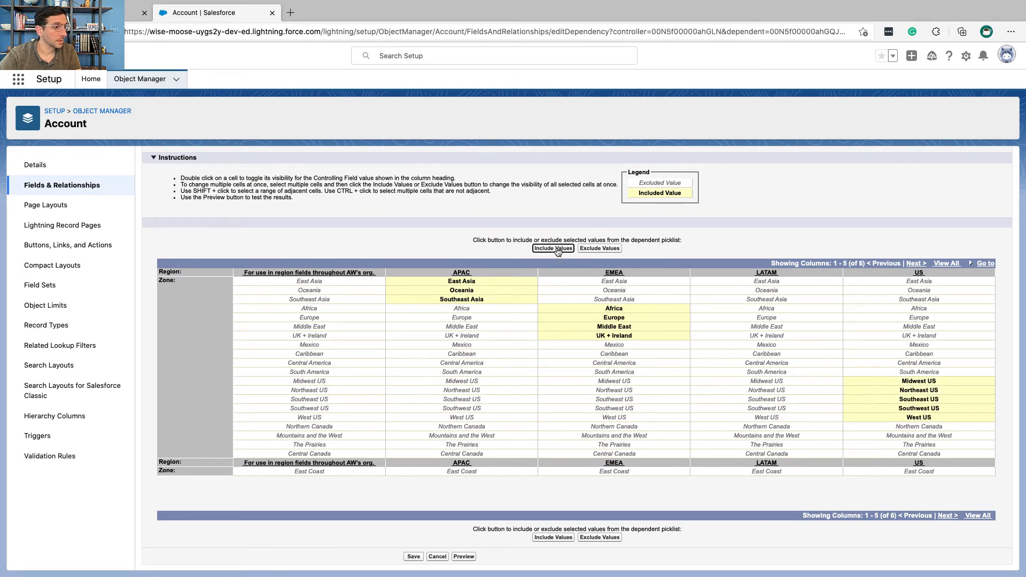
Step: Mark the LATAM line in Trailhead and include Mexico, Caribbean, Central America and South America for the LATAM region
key("ctrl+Left")
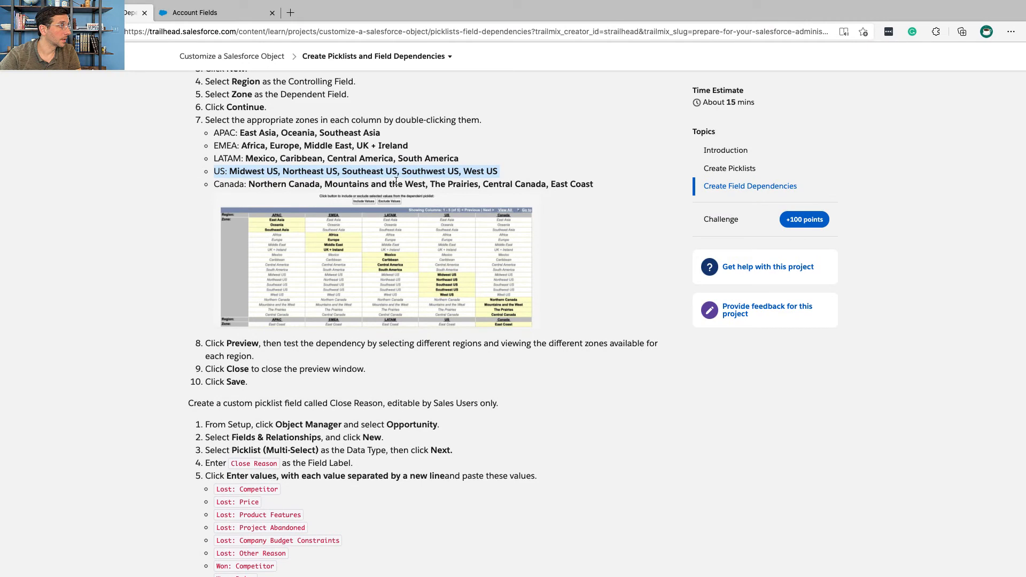
triple_click(323, 158)
key("ctrl+Right")
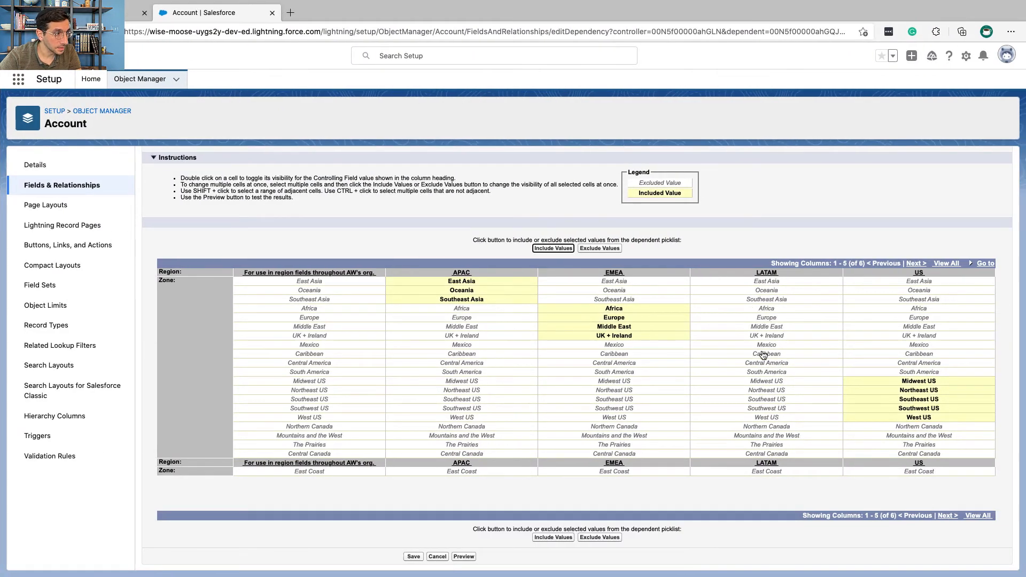
left_click(762, 349)
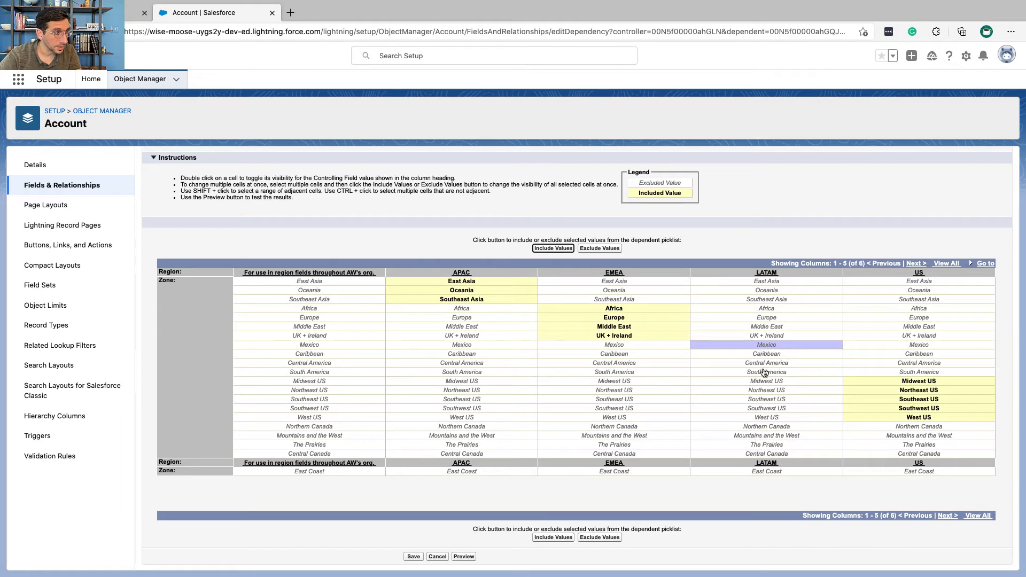
left_click(766, 373, "shift")
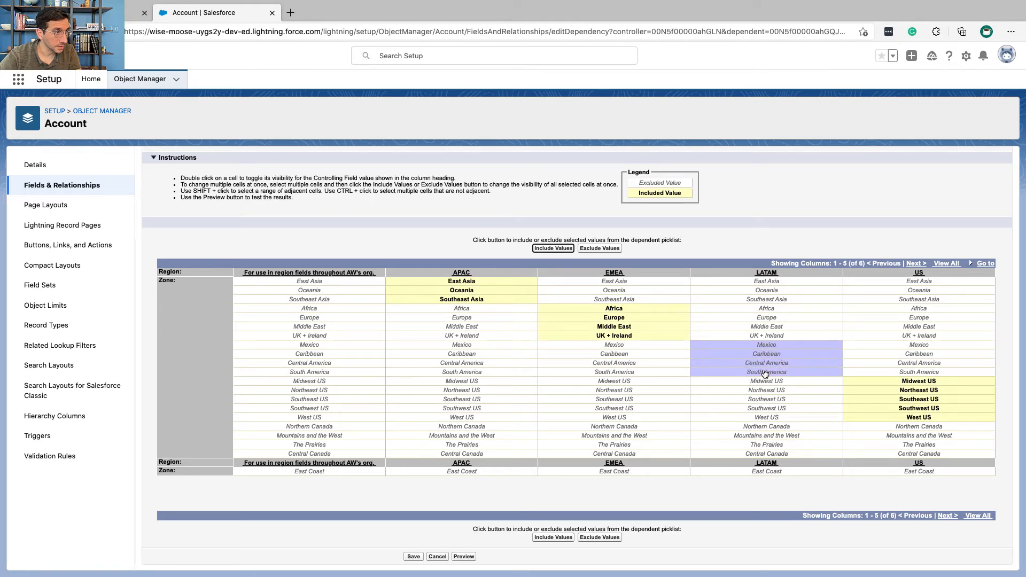
left_click(551, 250)
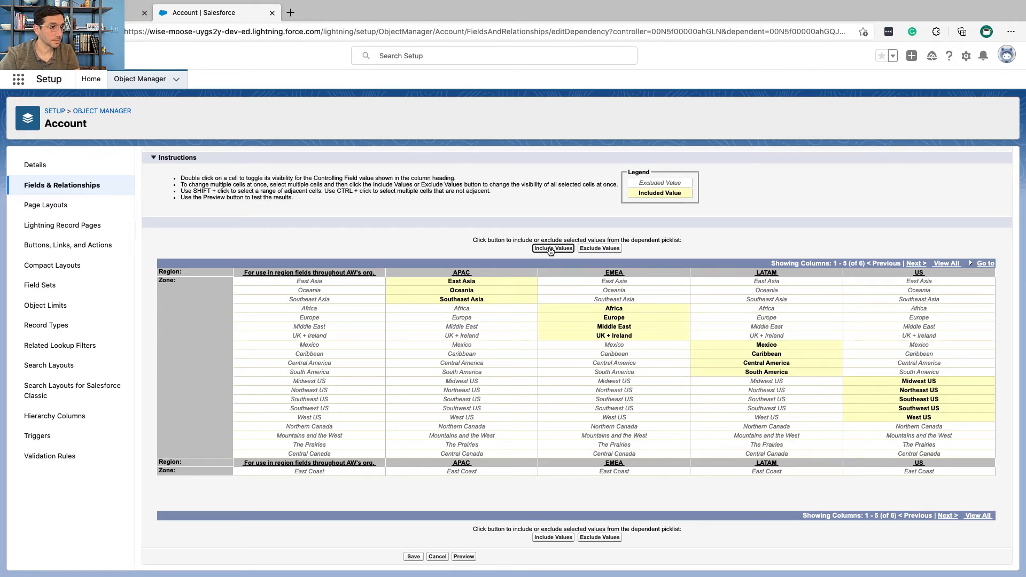
Step: Check Trailhead's Canada zones and include Northern Canada, Mountains and the West, The Prairies and Central Canada for the Canada region
key("ctrl+Left")
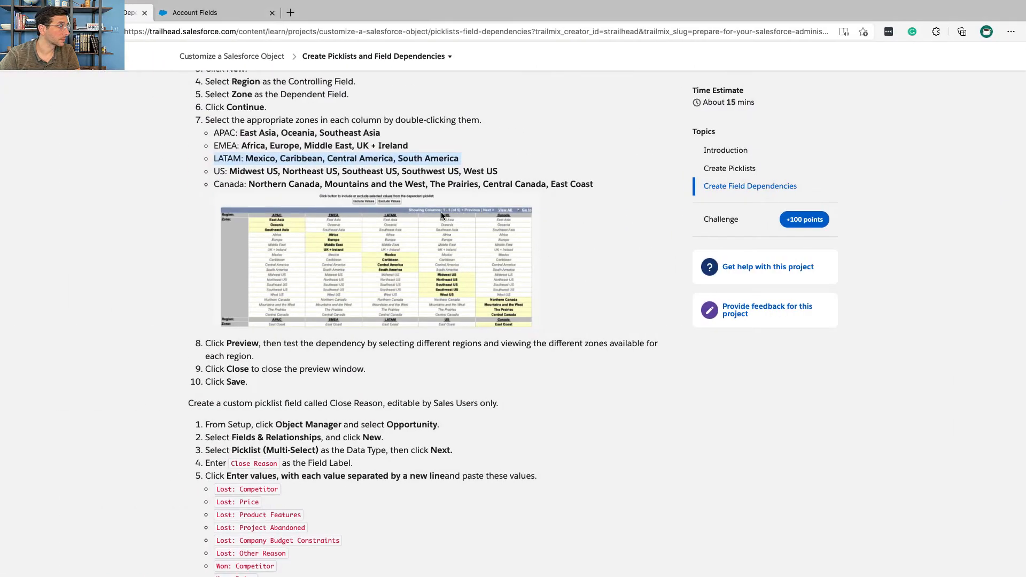
key("ctrl+Right")
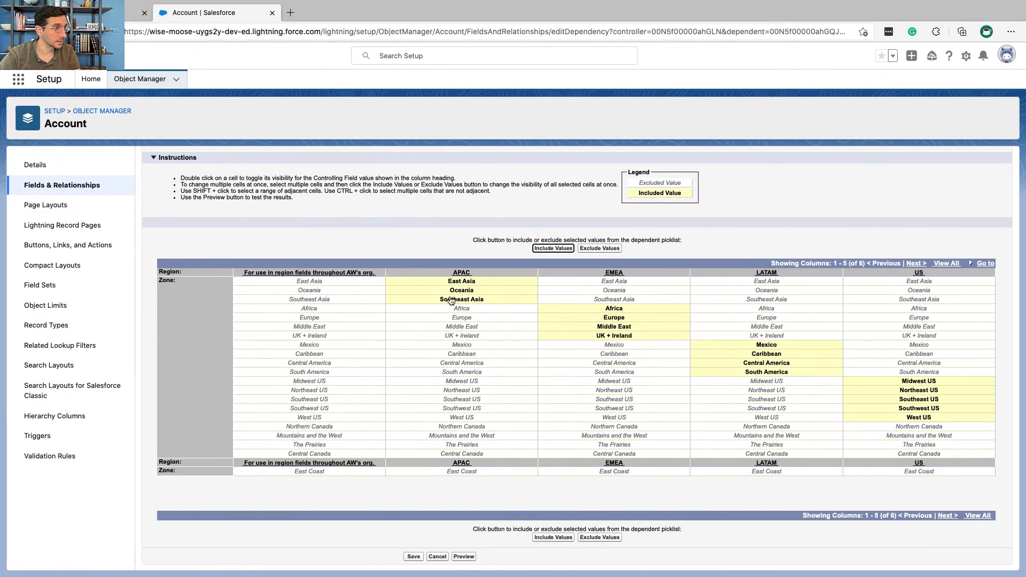
left_click(914, 264)
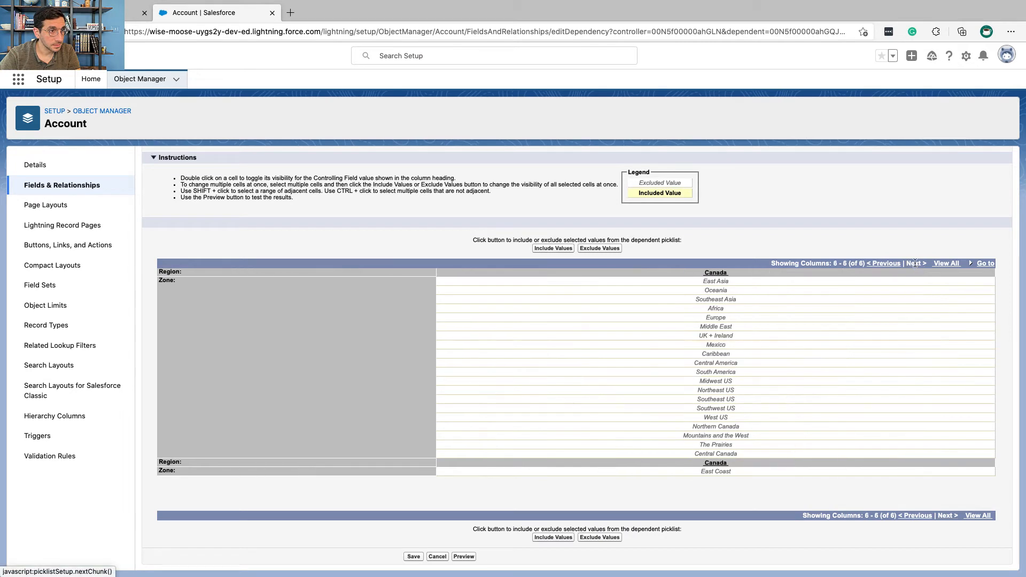
left_click(736, 426)
left_click(746, 445, "shift")
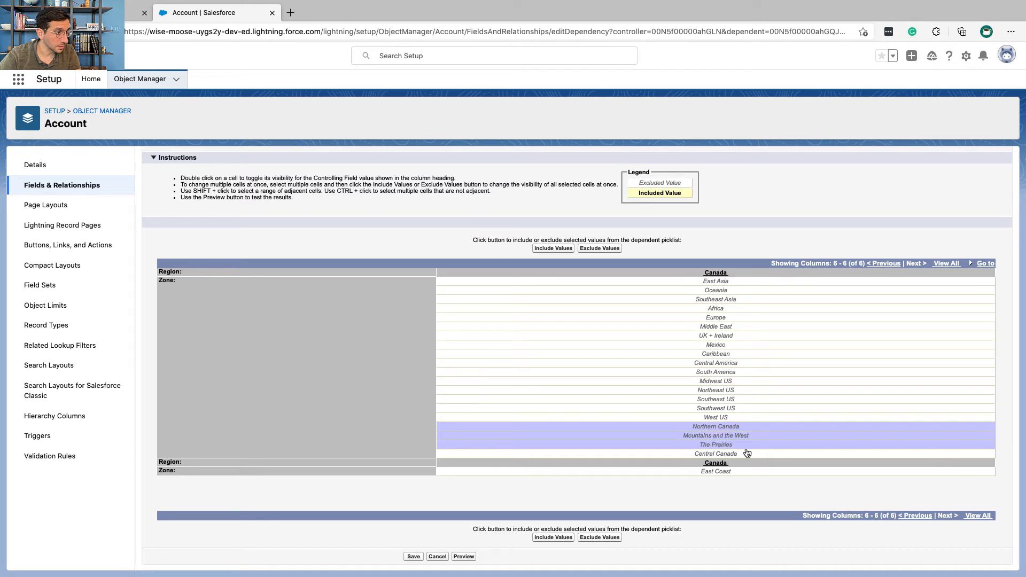
left_click(746, 456, "shift")
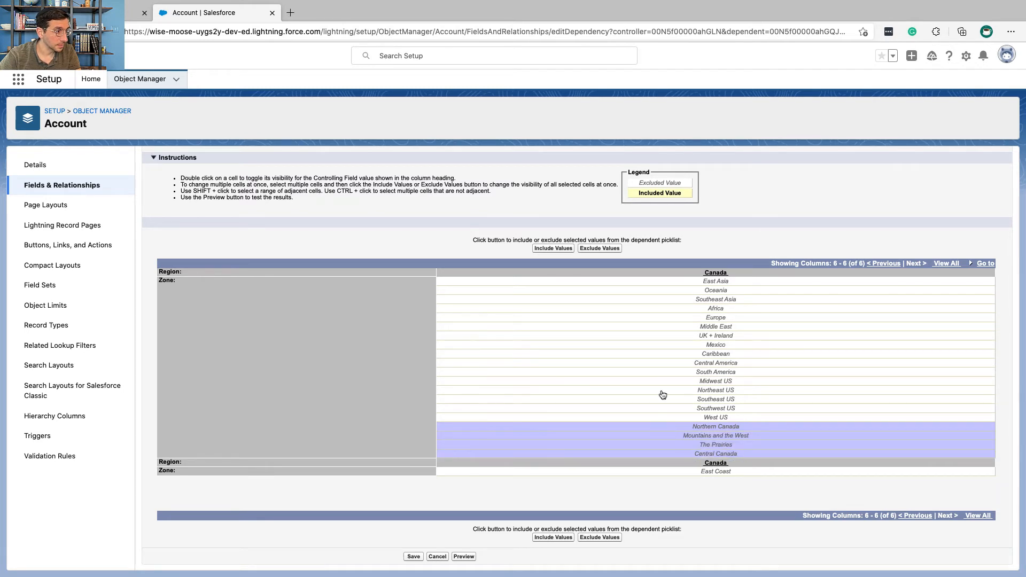
left_click(553, 248)
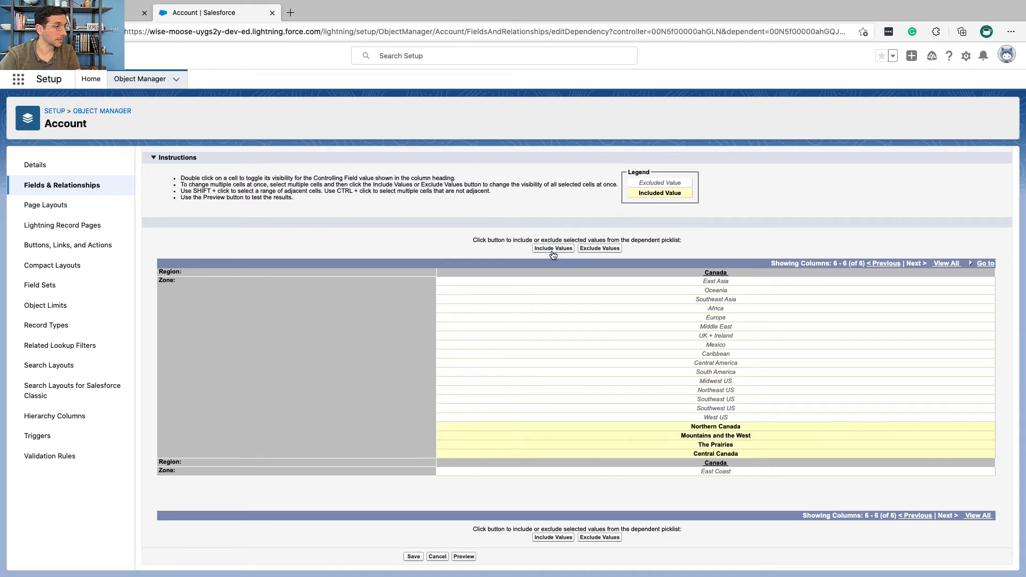
Step: Read Trailhead's preview instructions, open the dependency preview and test the APAC region with the East Asia zone
key("ctrl+Left")
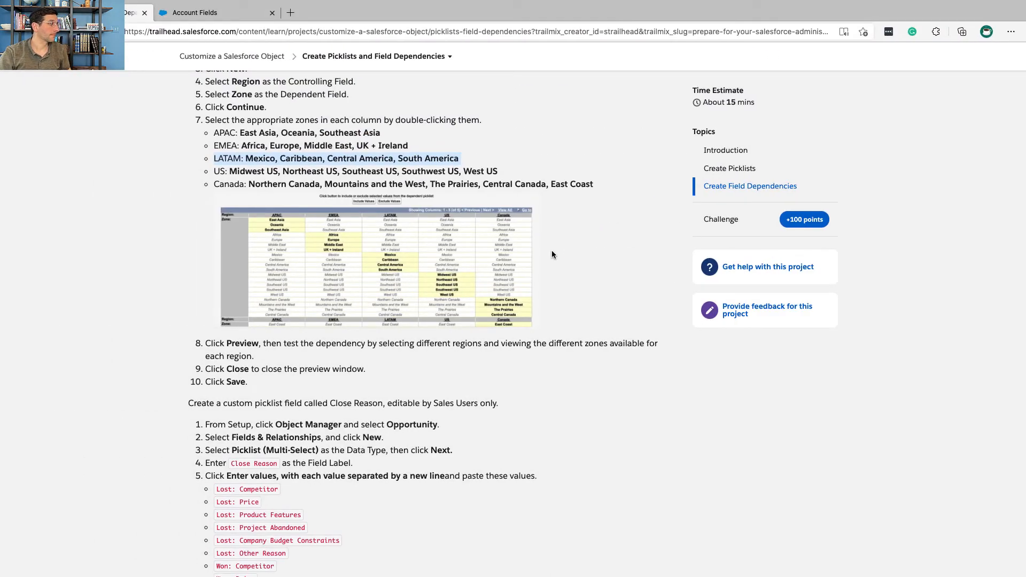
scroll(552, 253, "down", 3)
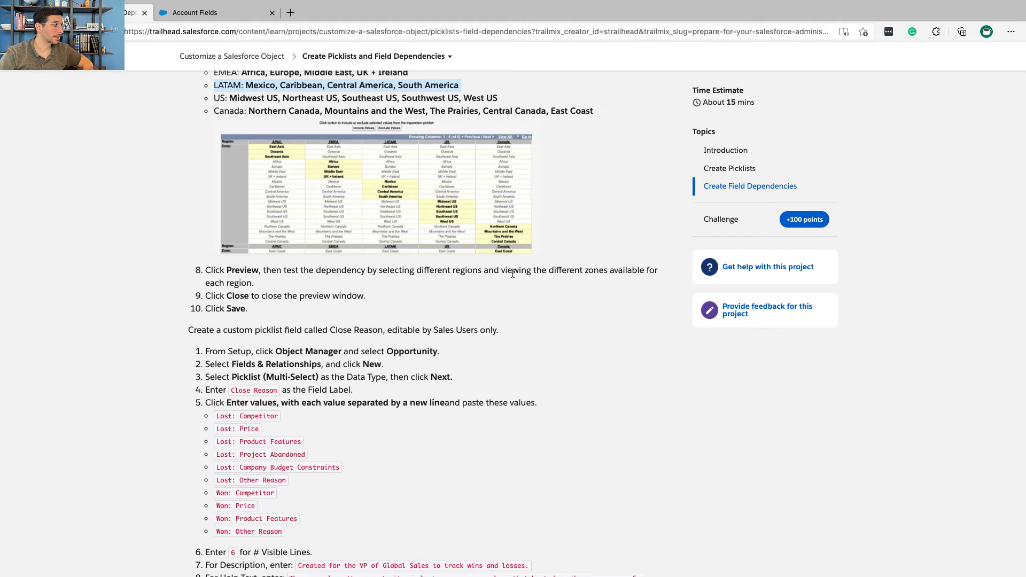
scroll(512, 274, "down", 1)
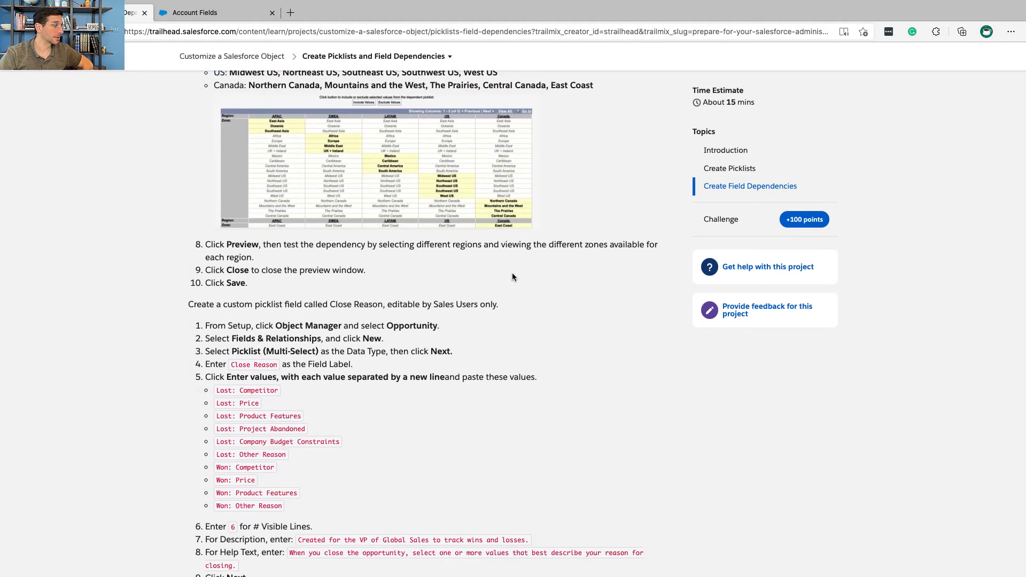
key("ctrl+Right")
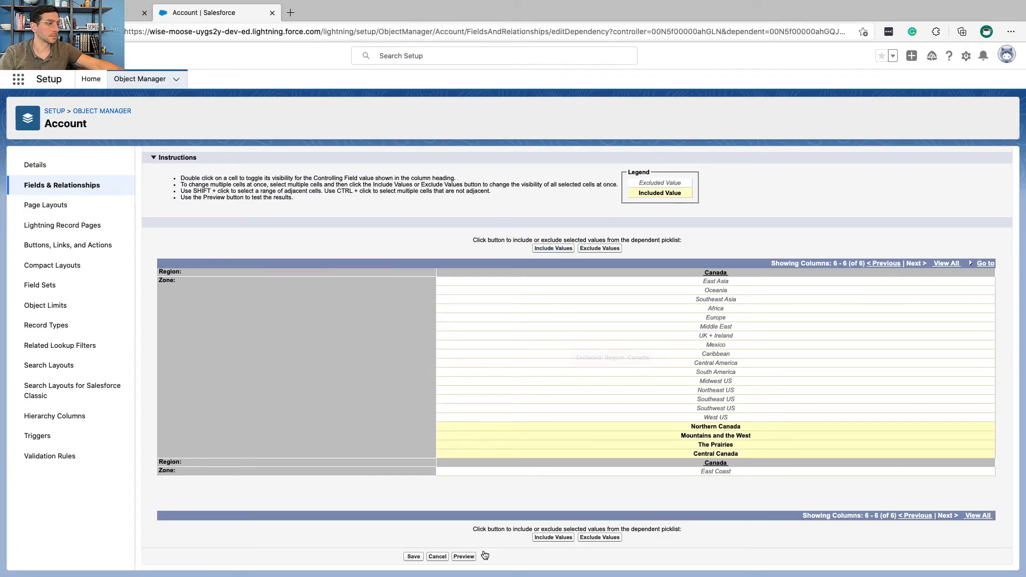
left_click(464, 556)
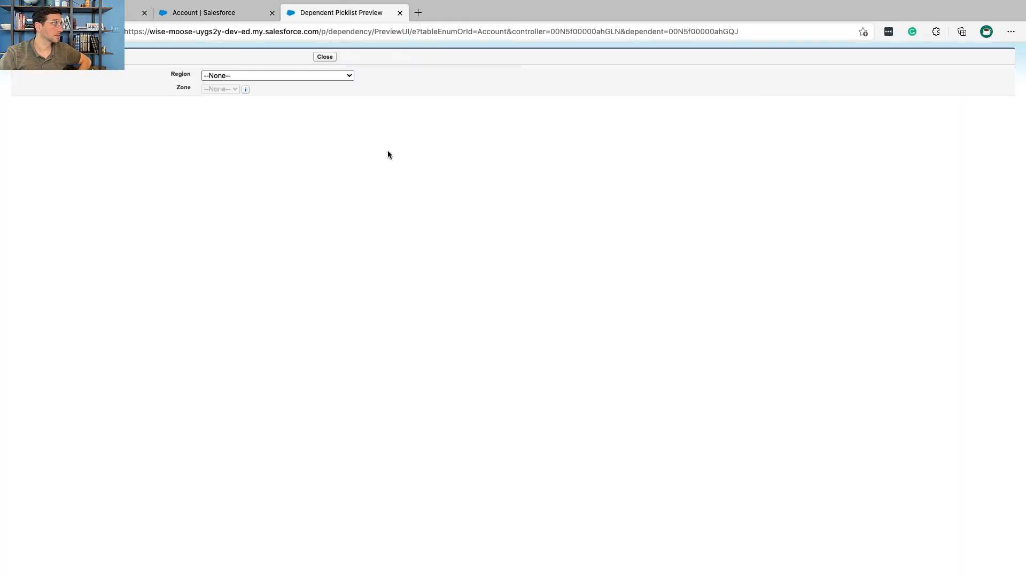
left_click(329, 76)
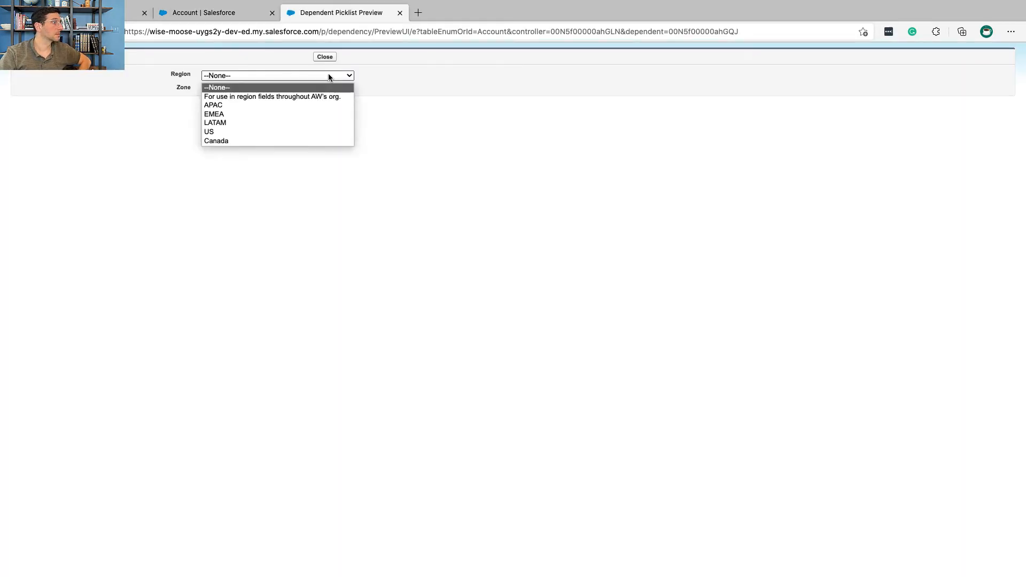
left_click(323, 105)
left_click(249, 77)
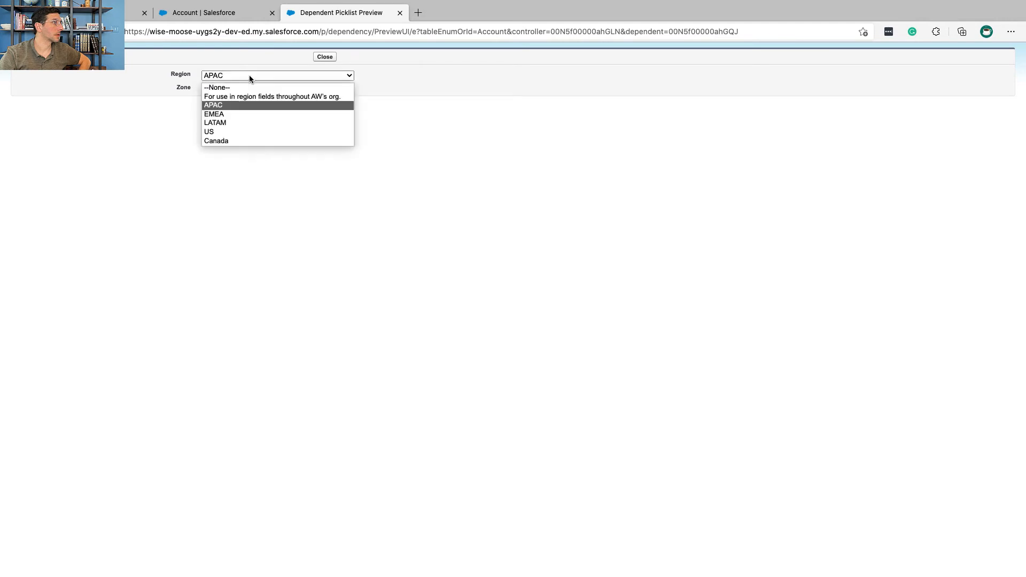
left_click(249, 96)
left_click(249, 77)
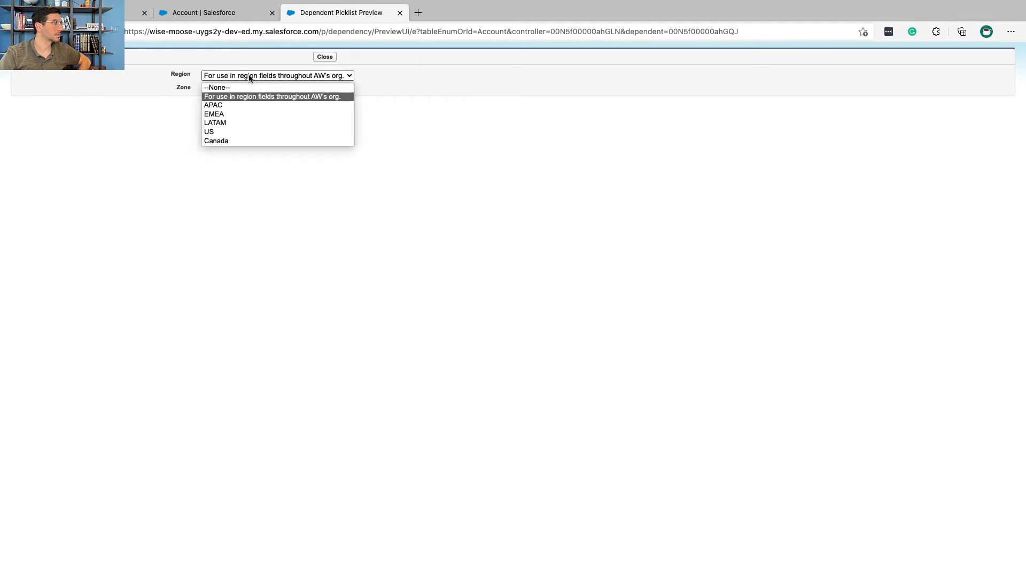
left_click(242, 106)
left_click(235, 90)
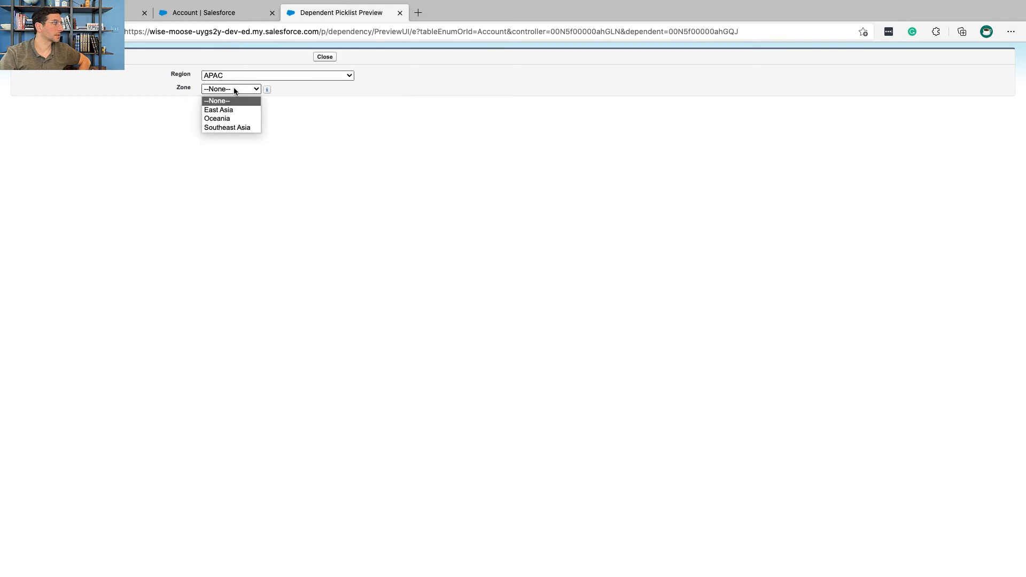
left_click(234, 109)
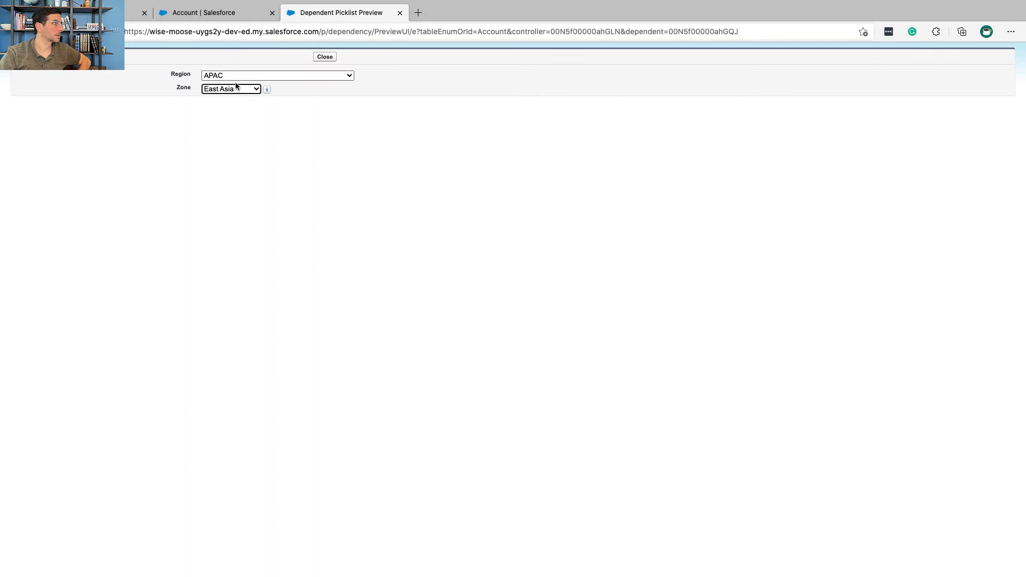
Step: Test the LATAM region with the South America zone, check the zones offered for Canada, and close the preview
left_click(235, 78)
left_click(234, 122)
left_click(230, 91)
left_click(230, 136)
left_click(233, 76)
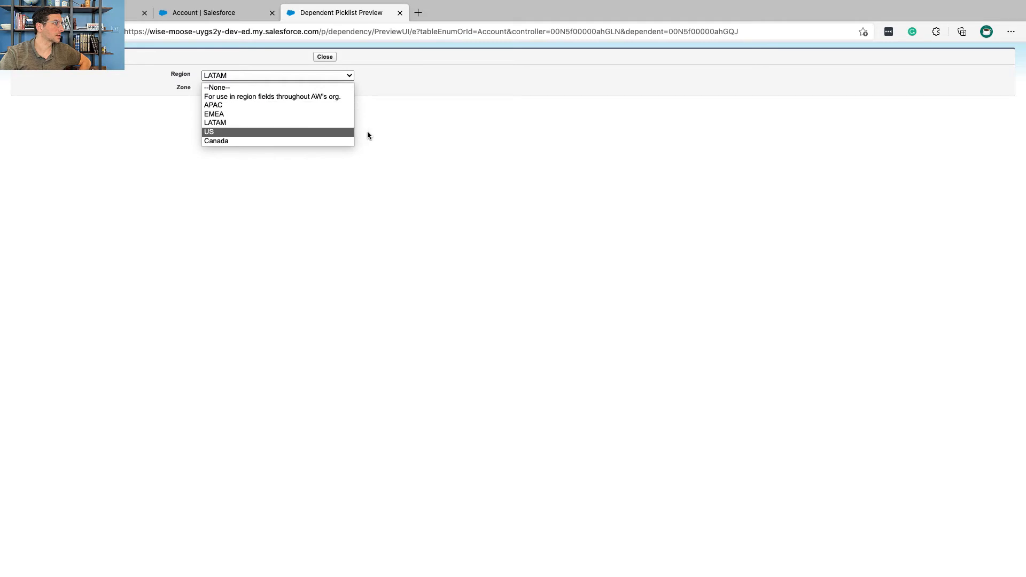
left_click(438, 130)
left_click(249, 89)
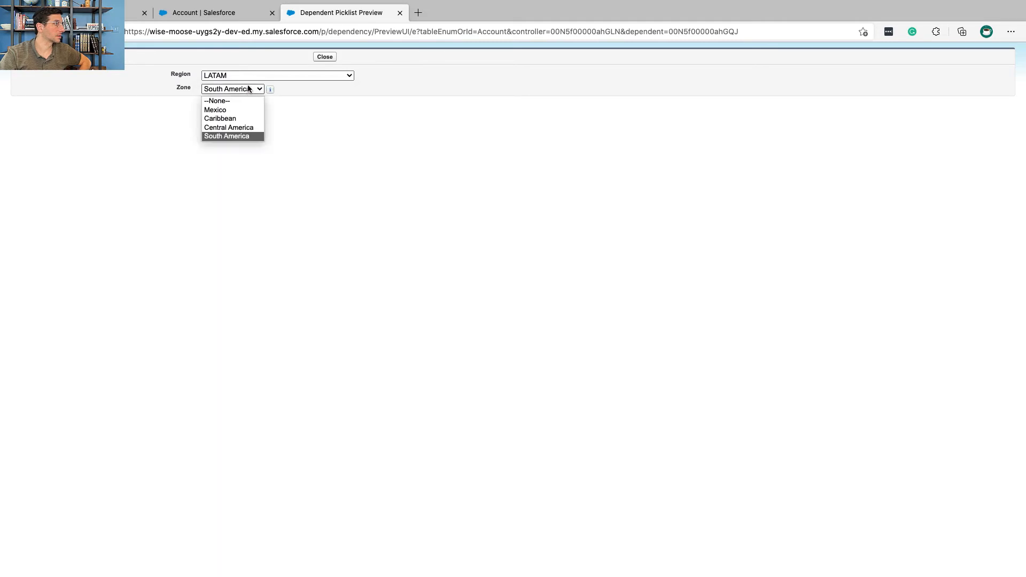
left_click(250, 75)
left_click(251, 142)
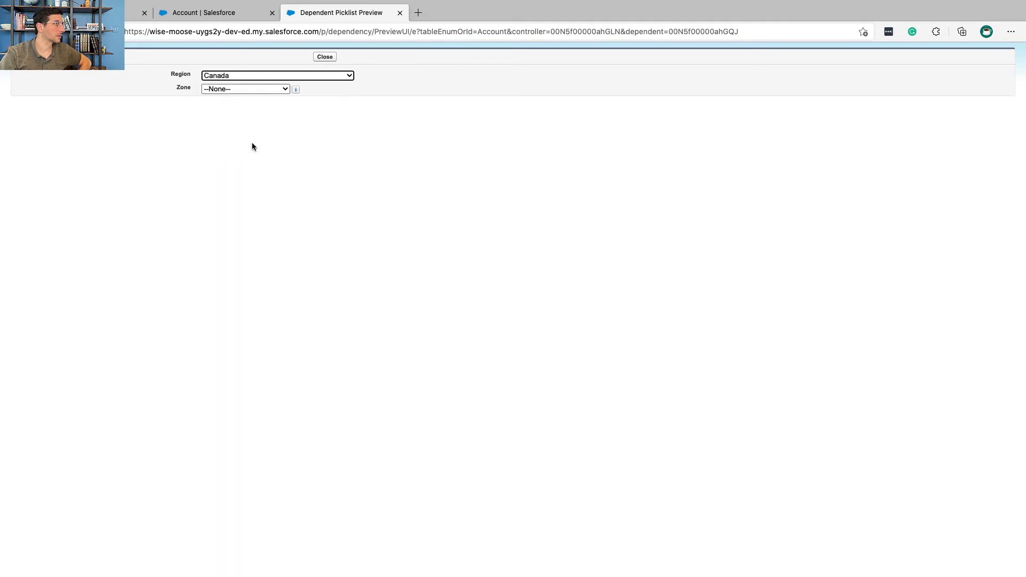
left_click(272, 89)
left_click(315, 120)
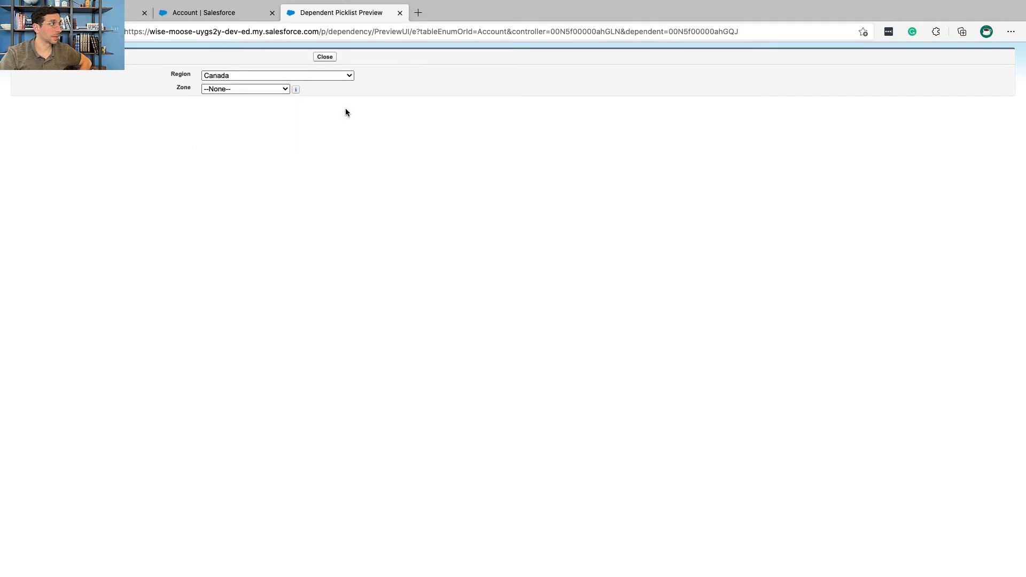
left_click(327, 57)
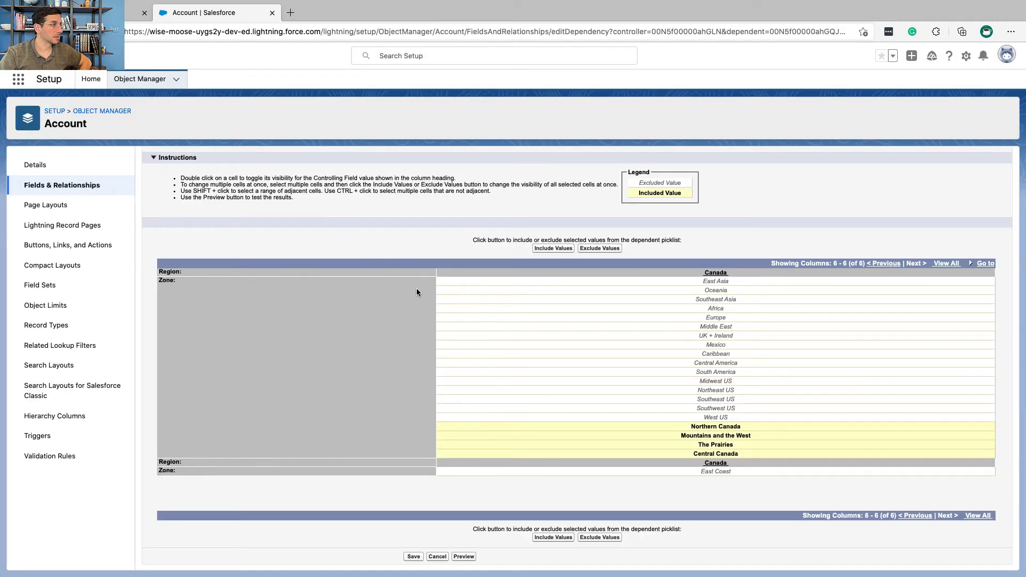
Step: Check Trailhead's remaining instructions and save the Region–Zone field dependency, accepting the controlling value without dependent zones
key("ctrl+Left")
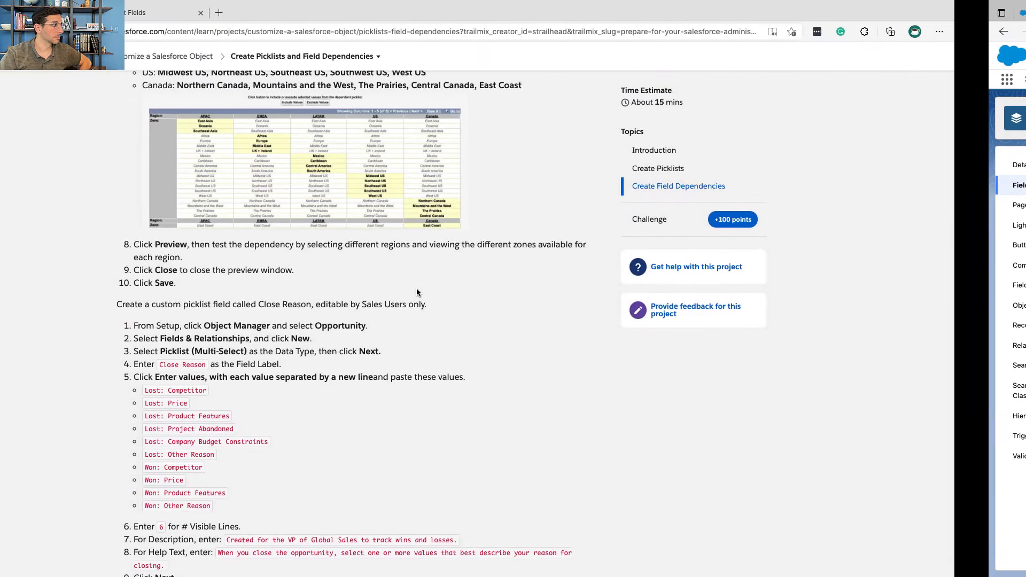
scroll(336, 265, "down", 1)
scroll(336, 265, "down", 1)
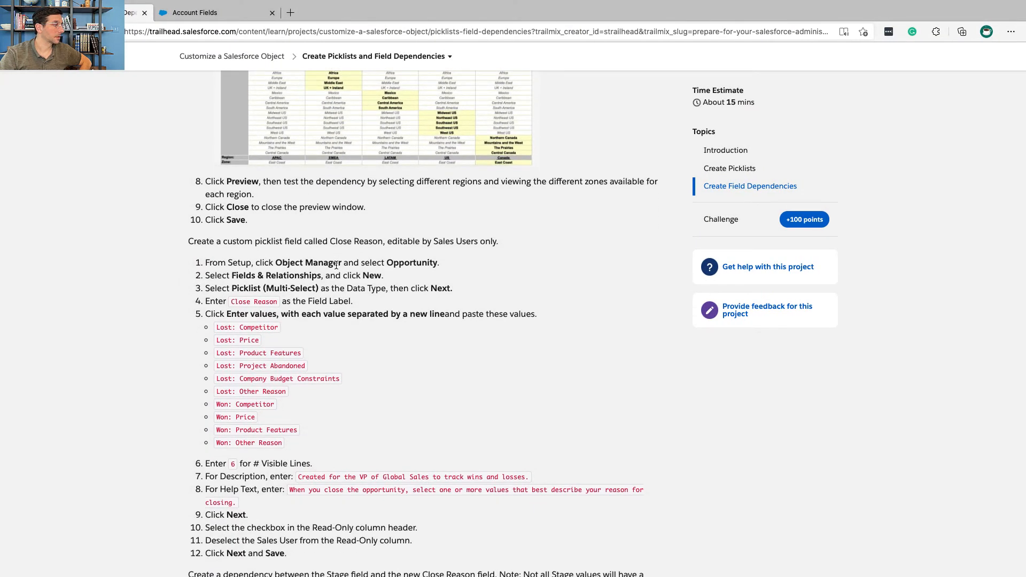
key("ctrl+Right")
key("ctrl+Left")
triple_click(241, 218)
key("ctrl+Right")
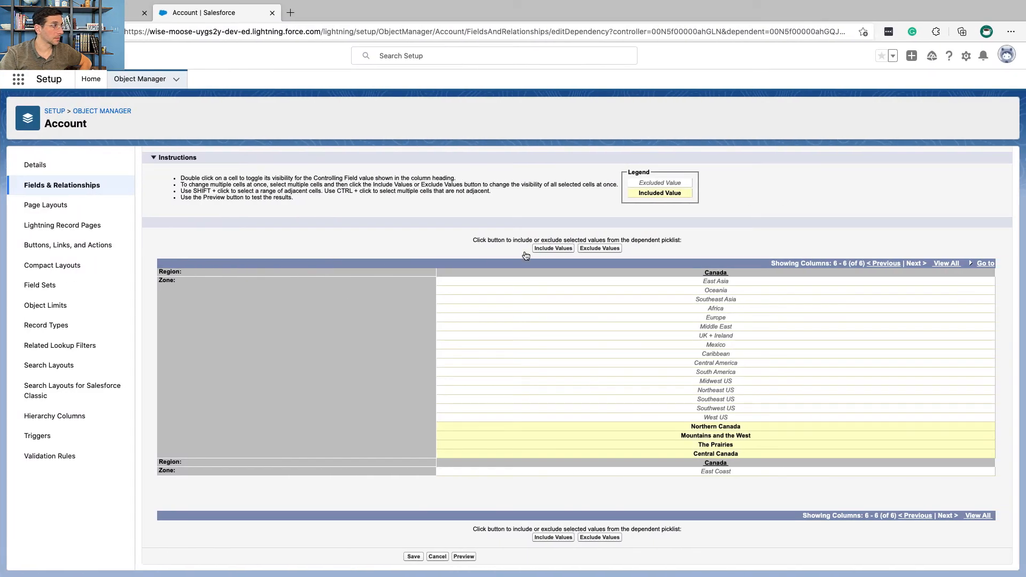
left_click(415, 556)
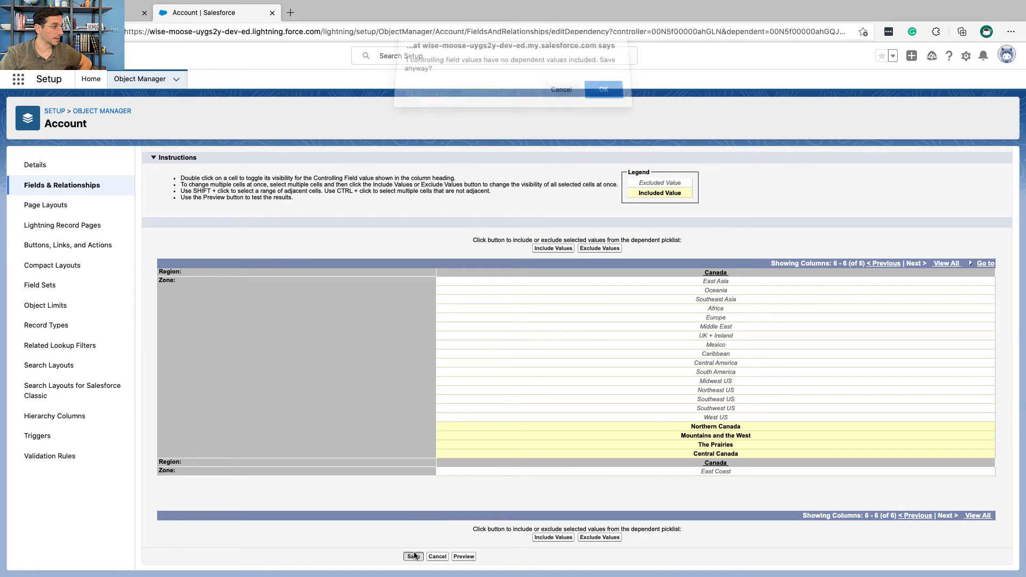
left_click(604, 98)
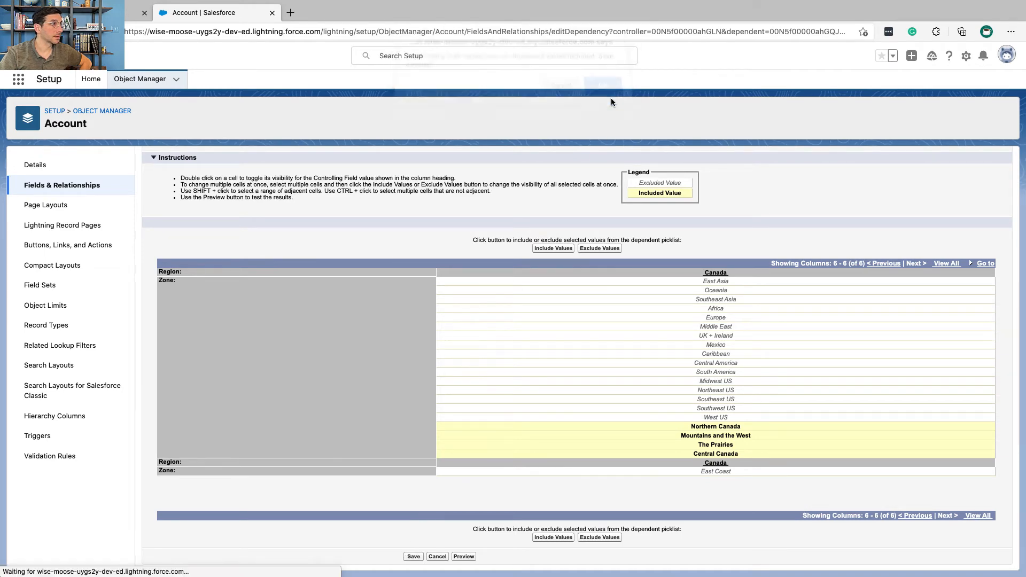
Step: Find the Region value set details in Trailhead and mark the description "For use in region fields throughout AW's org."
key("ctrl+Left")
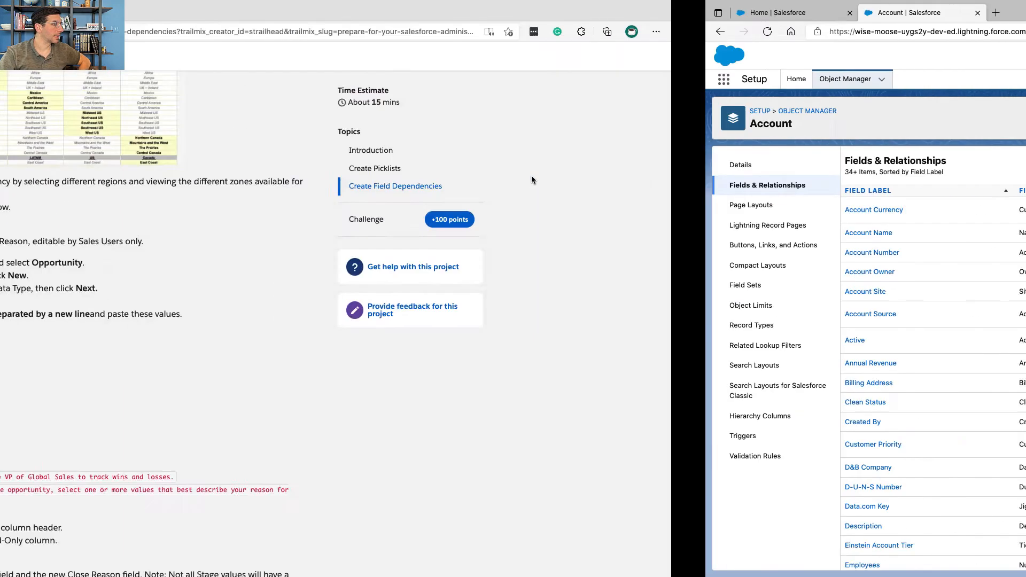
scroll(433, 182, "up", 16)
scroll(432, 184, "up", 7)
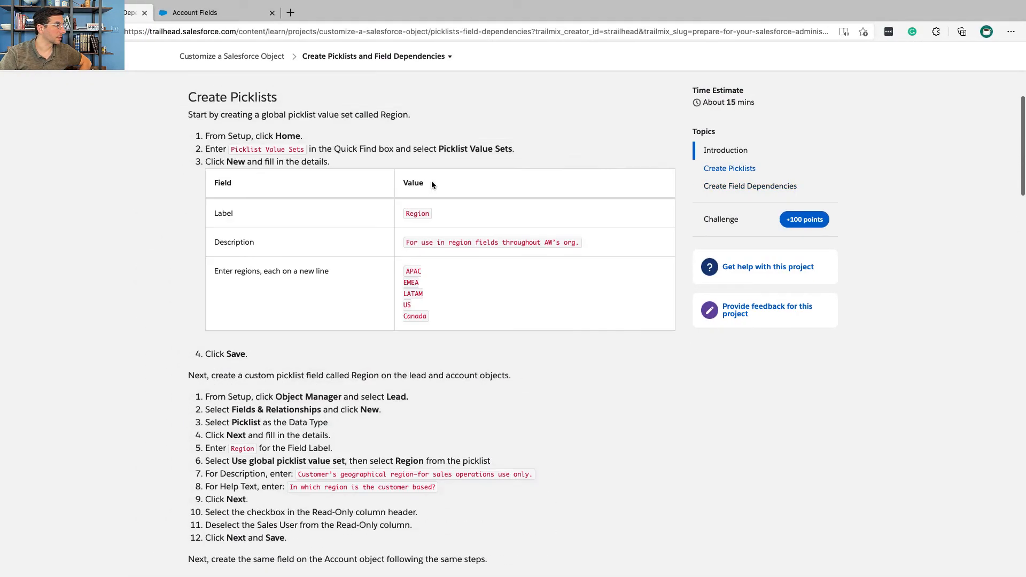
scroll(432, 184, "down", 1)
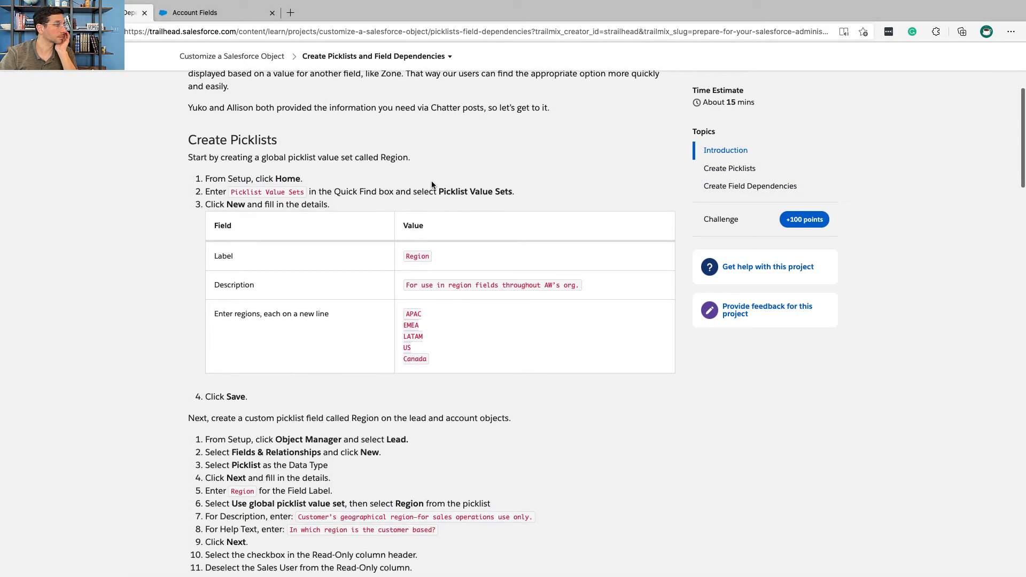
triple_click(460, 287)
key("super+c")
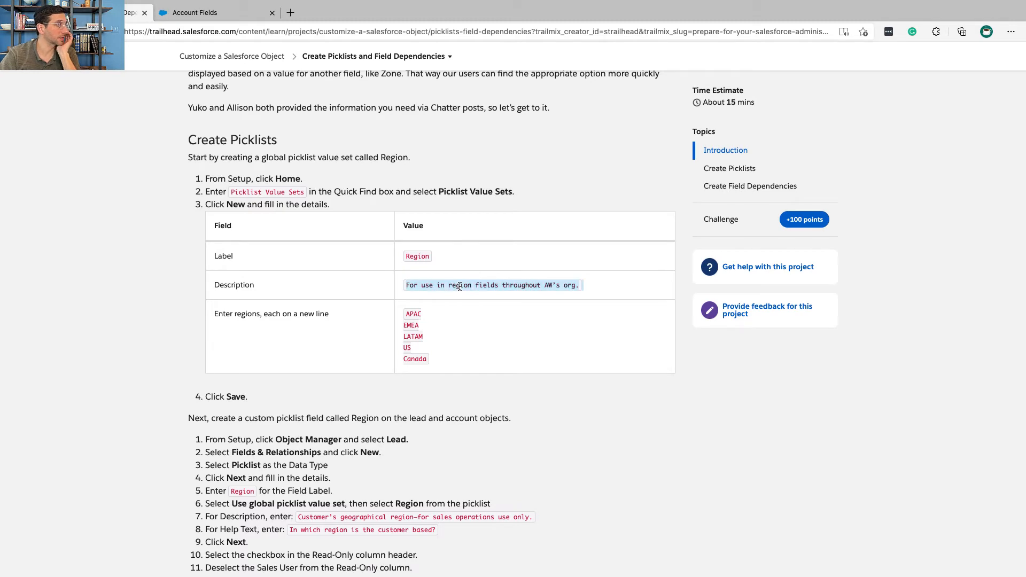
key("ctrl+Right")
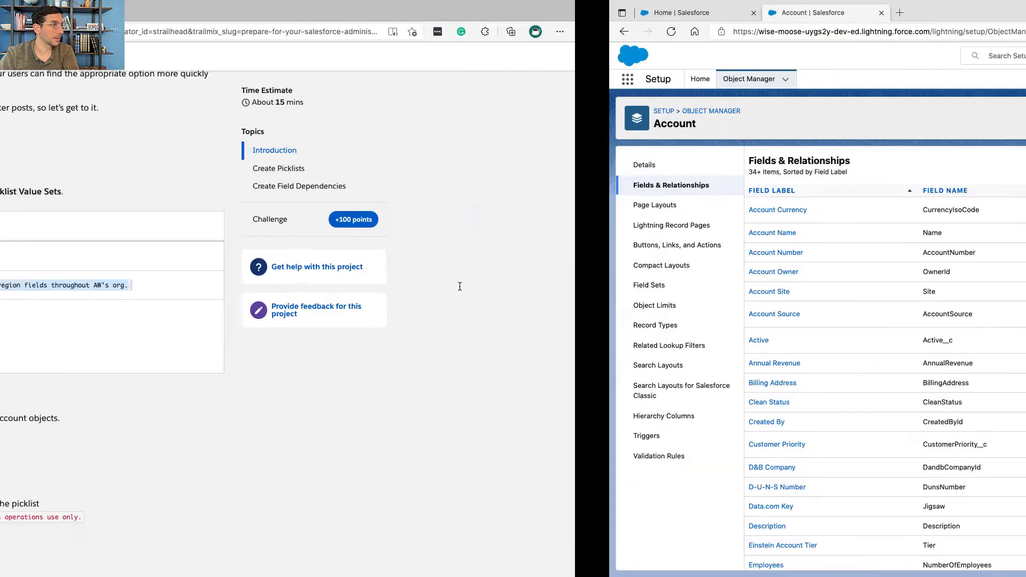
Step: In Setup's picklist value sets, set the Region global value set's description to "For use in region fields throughout AW's org." and save
left_click(91, 79)
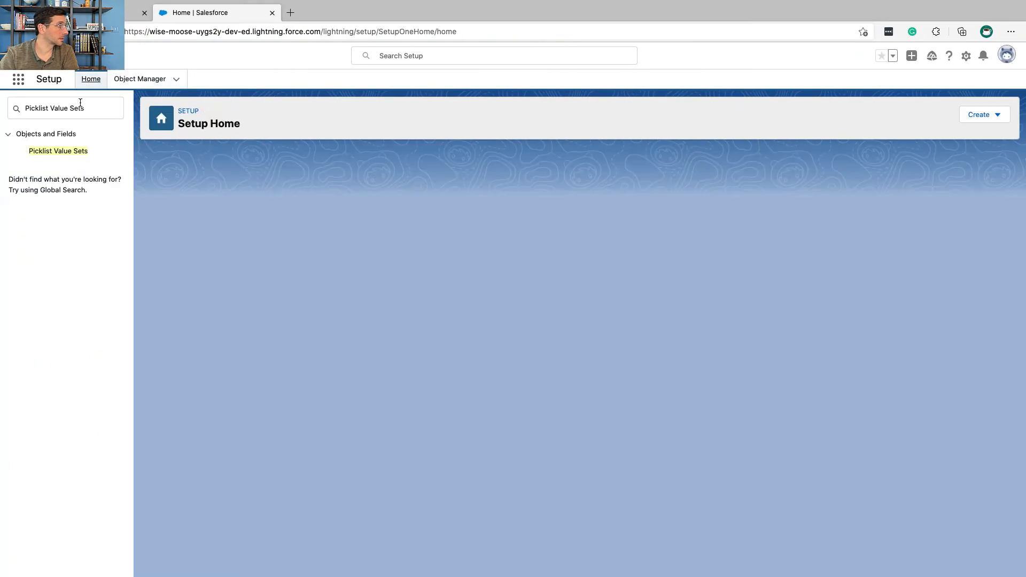
left_click(63, 151)
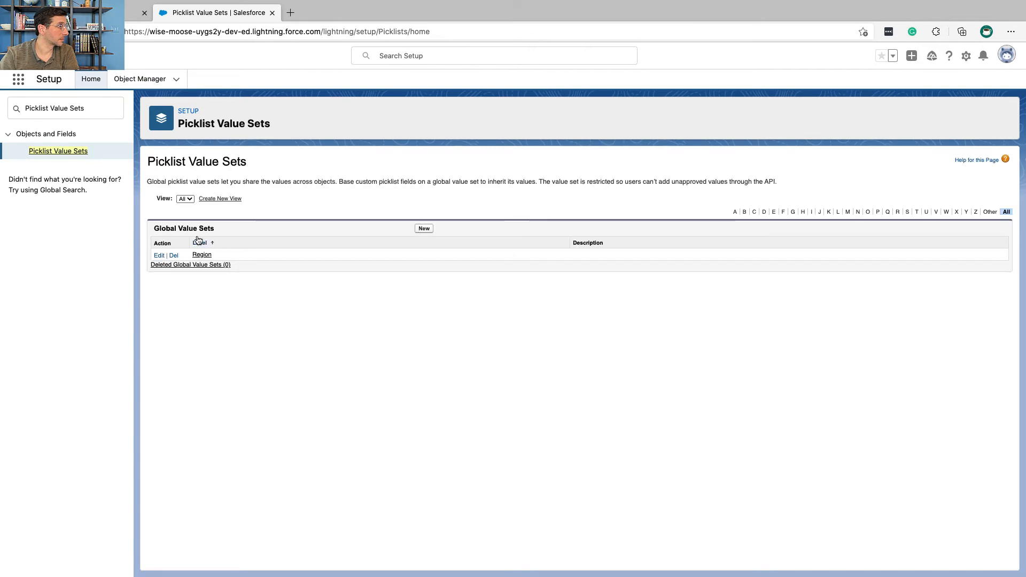
left_click(159, 256)
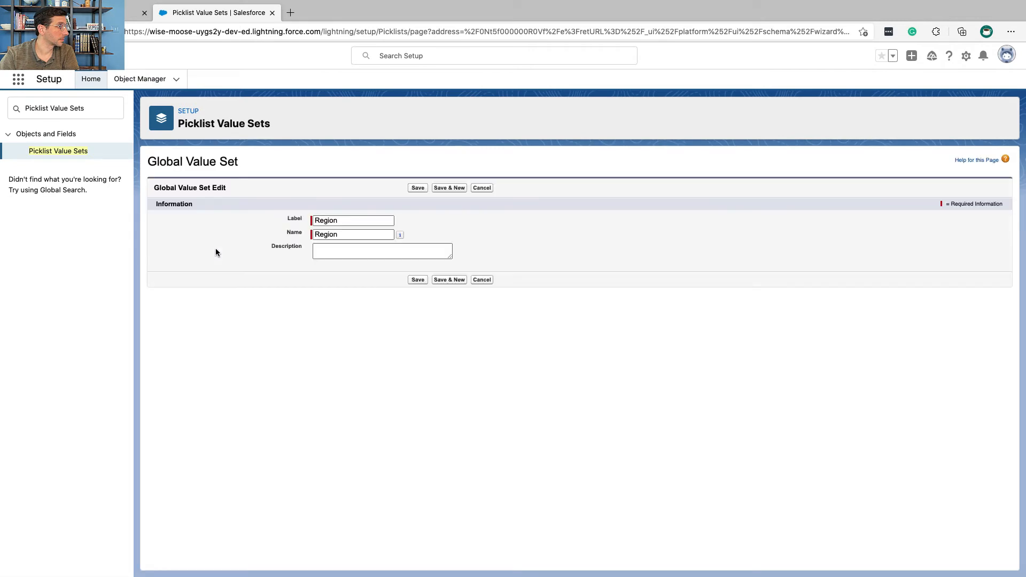
left_click(329, 252)
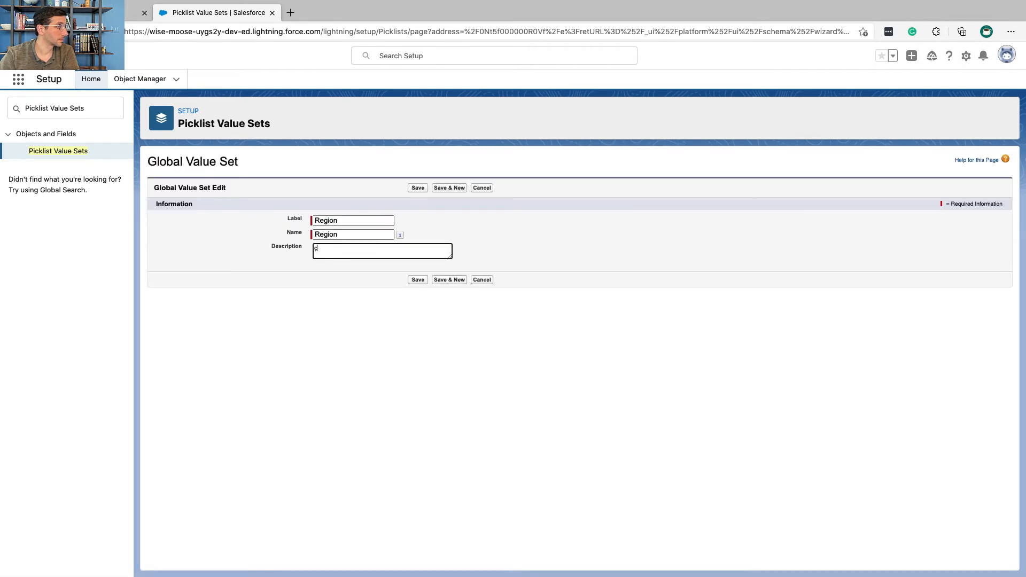
key("ctrl+Left")
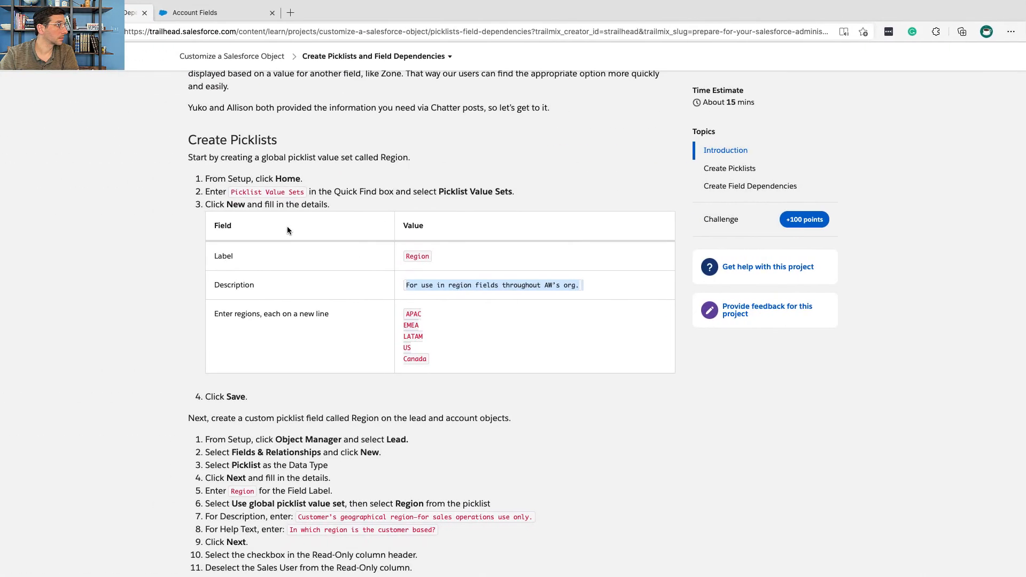
key("ctrl+Right")
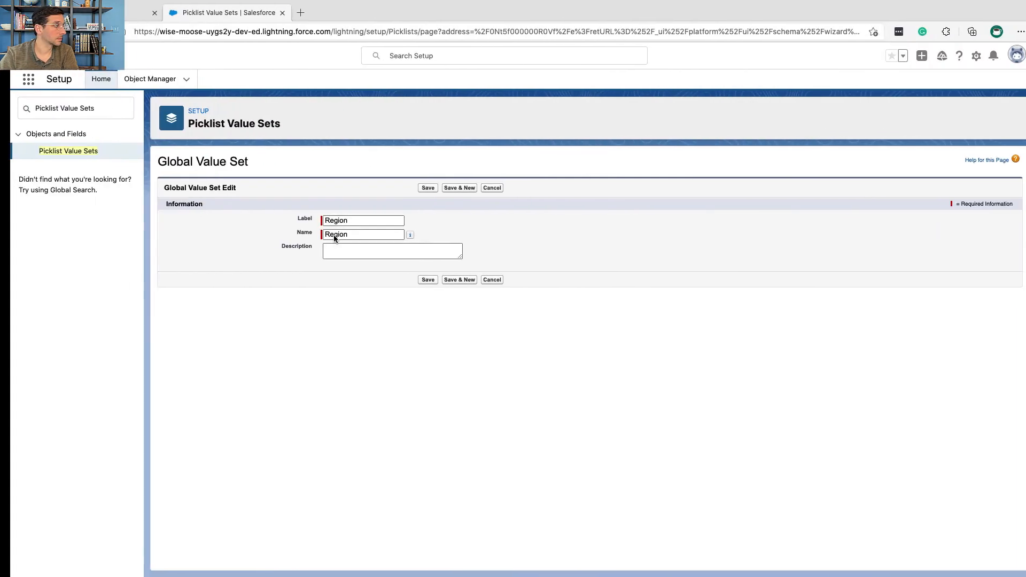
key("super+v")
key("BackSpace")
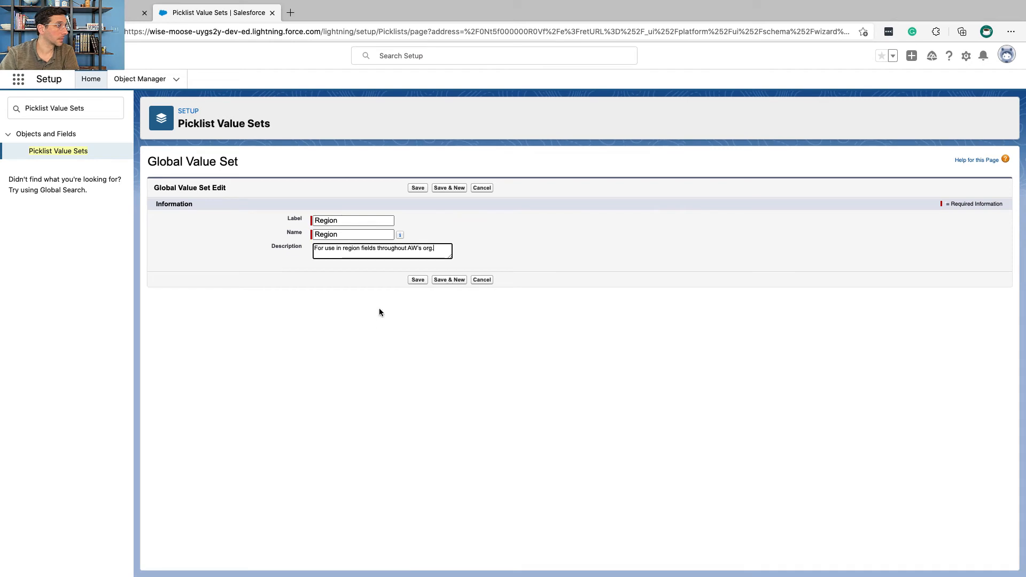
left_click(418, 280)
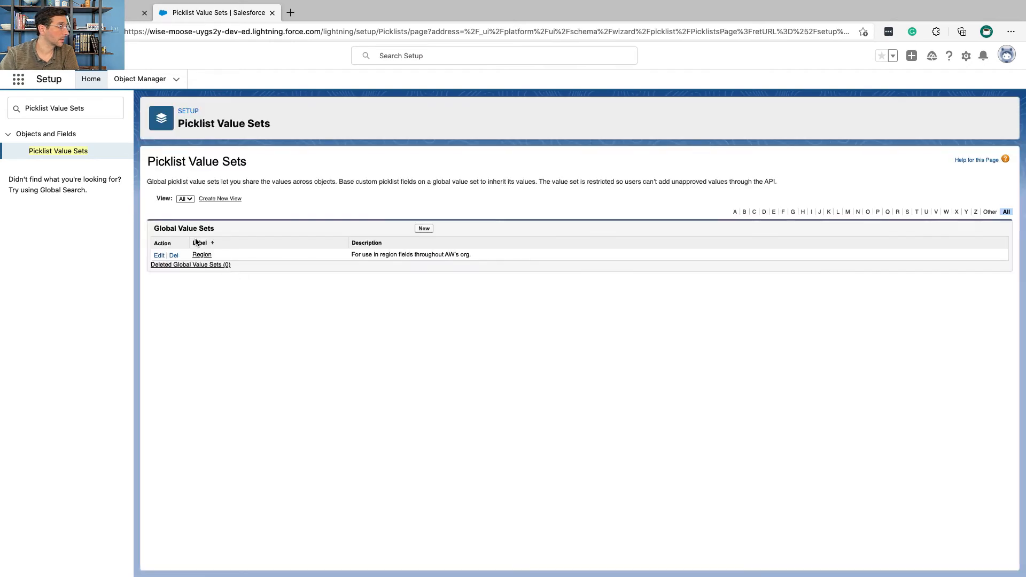
Step: Delete the mistaken value "For use in region fields throughout AW's org." from the Region global value set, confirming the deletion
left_click(196, 254)
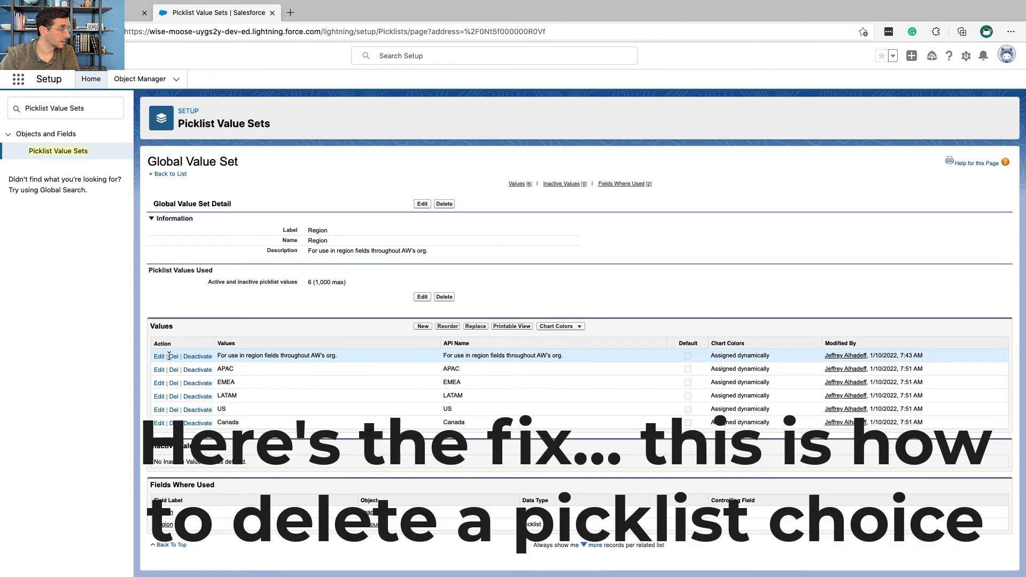
left_click(174, 357)
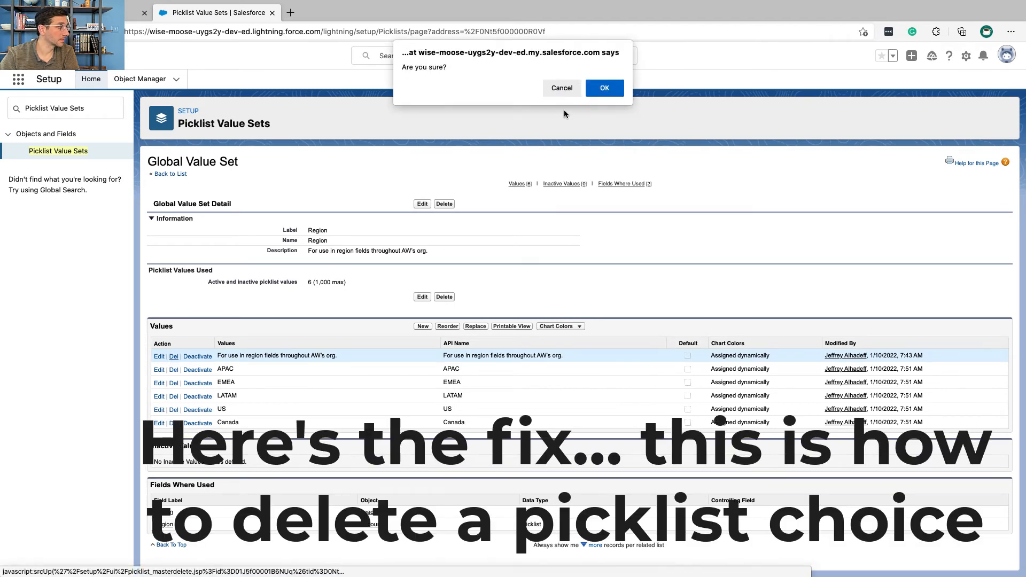
left_click(603, 88)
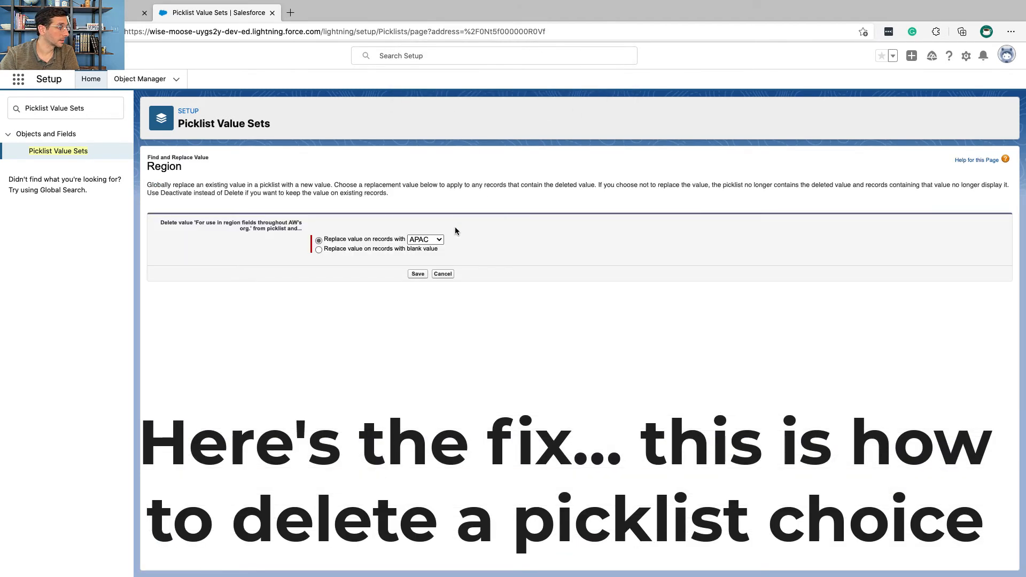
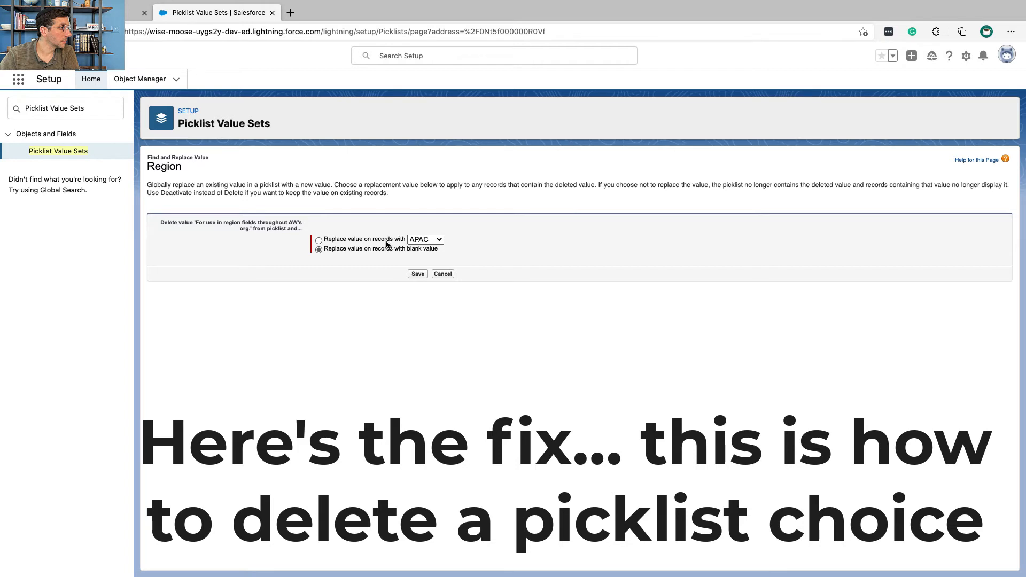
Step: Finish deleting the mistaken Region picklist value, replacing it on existing records with a blank value
left_click(418, 274)
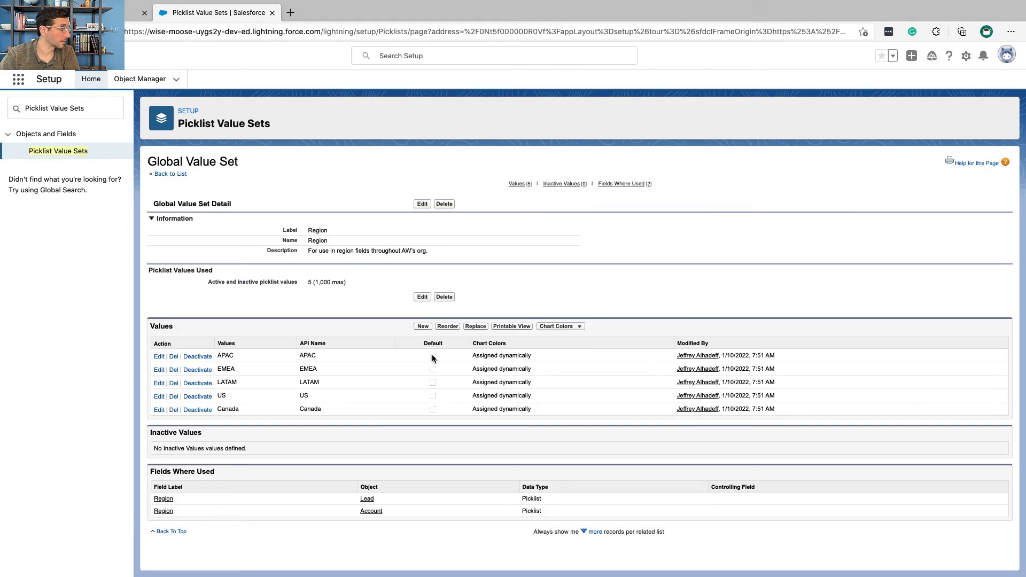
Step: Review Trailhead's remaining instructions and find the section on creating the Close Reason picklist field for Opportunity
key("ctrl+Left")
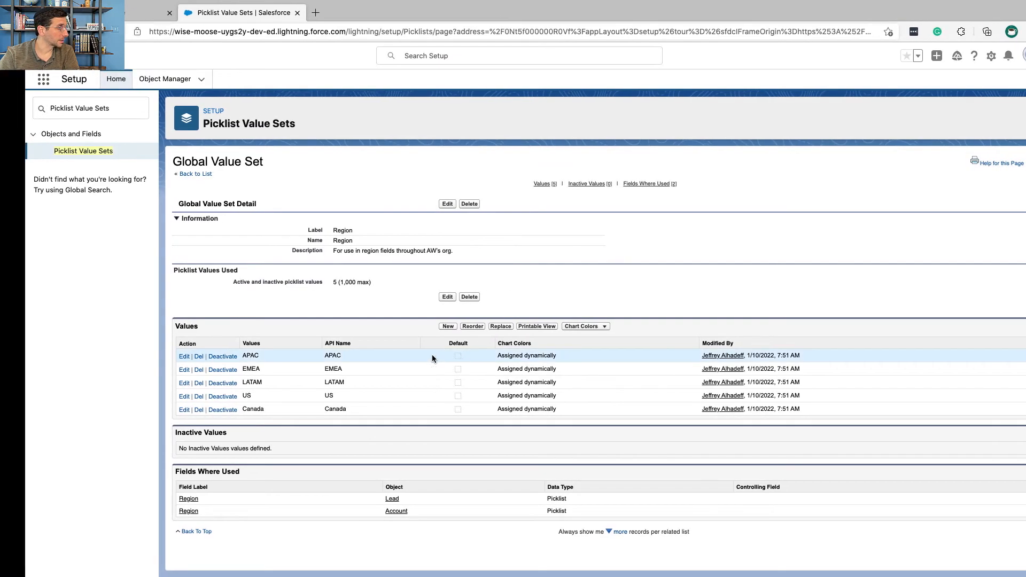
scroll(390, 322, "down", 15)
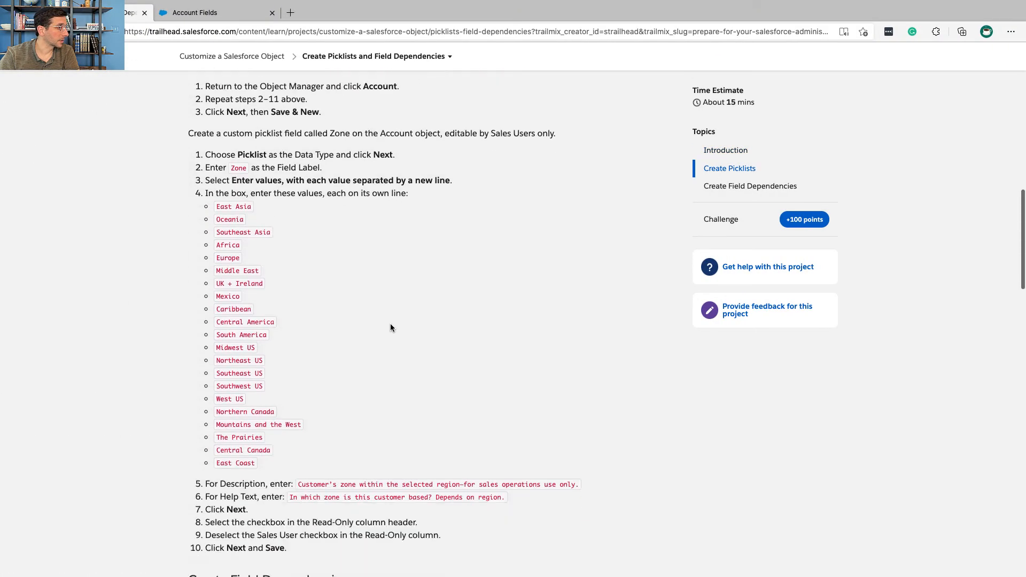
scroll(390, 323, "down", 5)
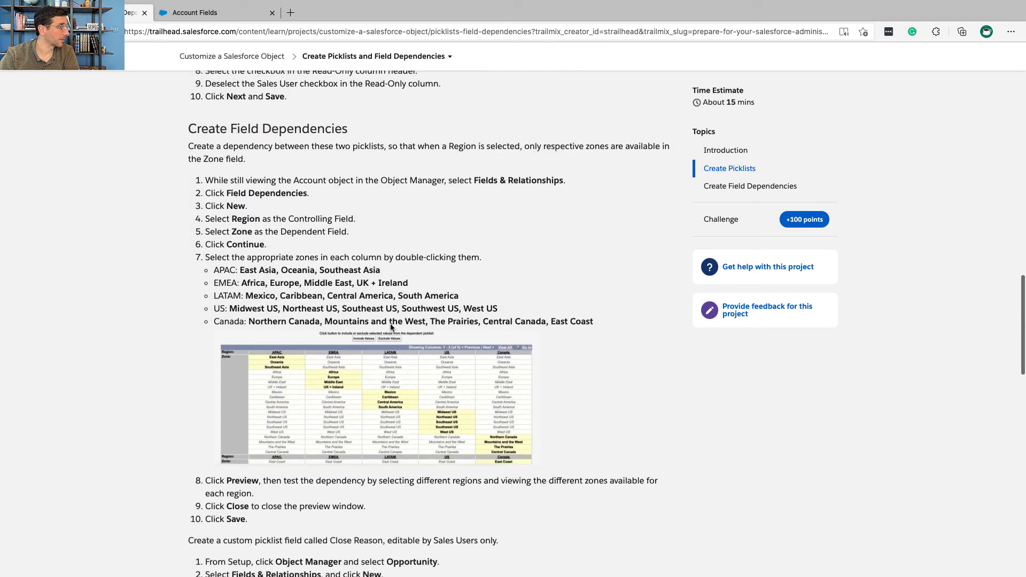
scroll(391, 327, "down", 10)
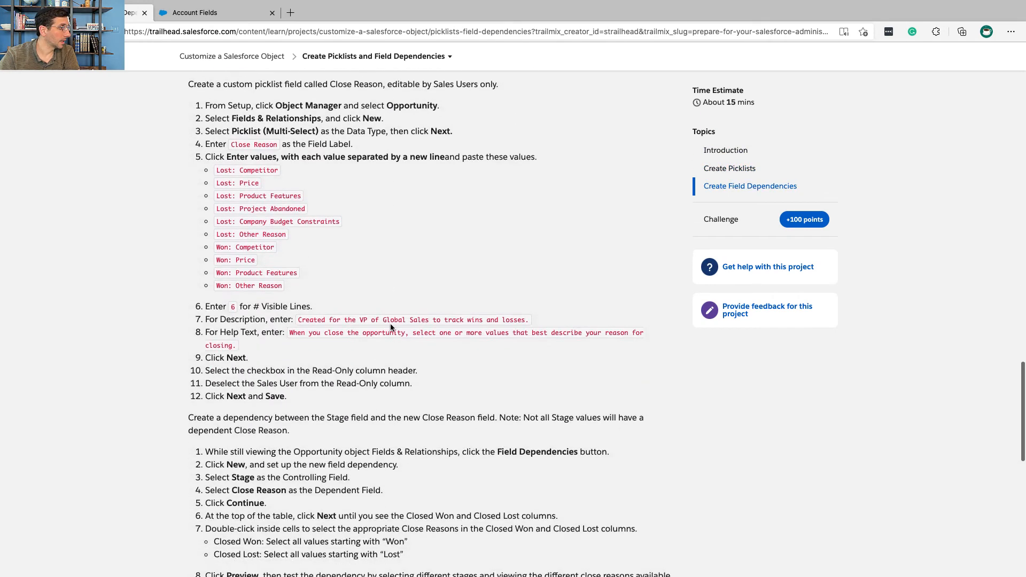
scroll(390, 328, "down", 2)
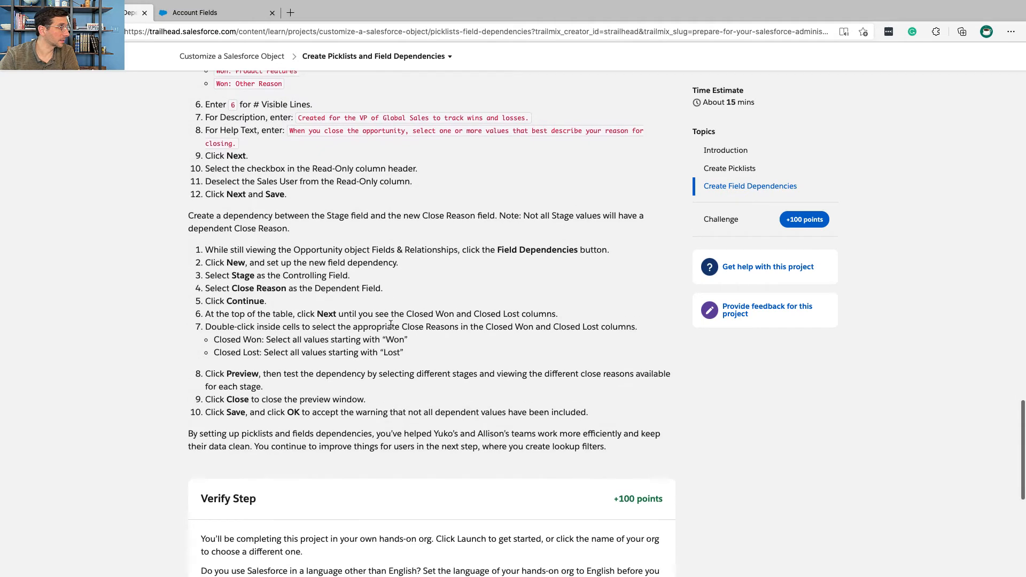
scroll(391, 324, "up", 5)
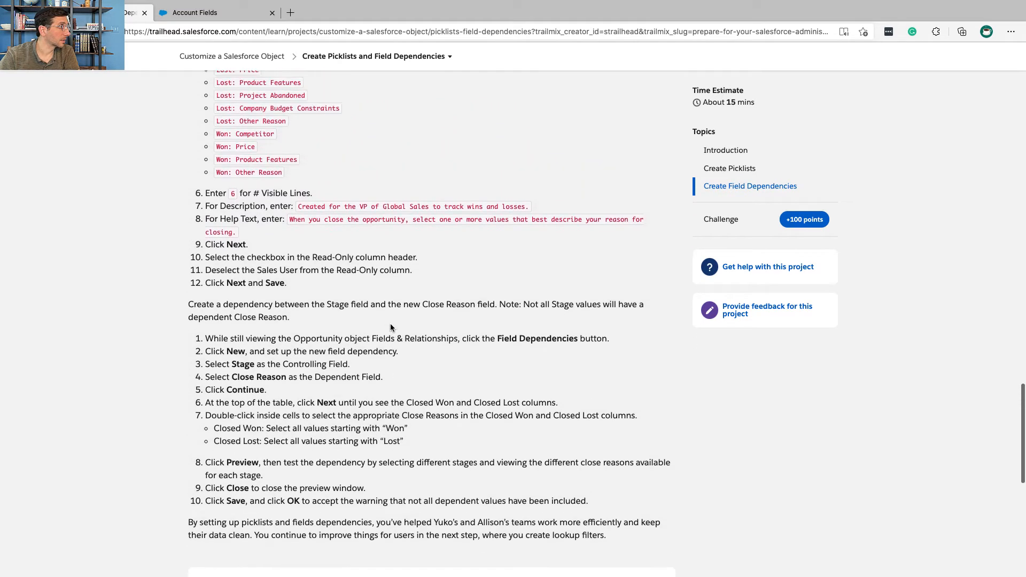
scroll(390, 327, "up", 1)
triple_click(314, 152)
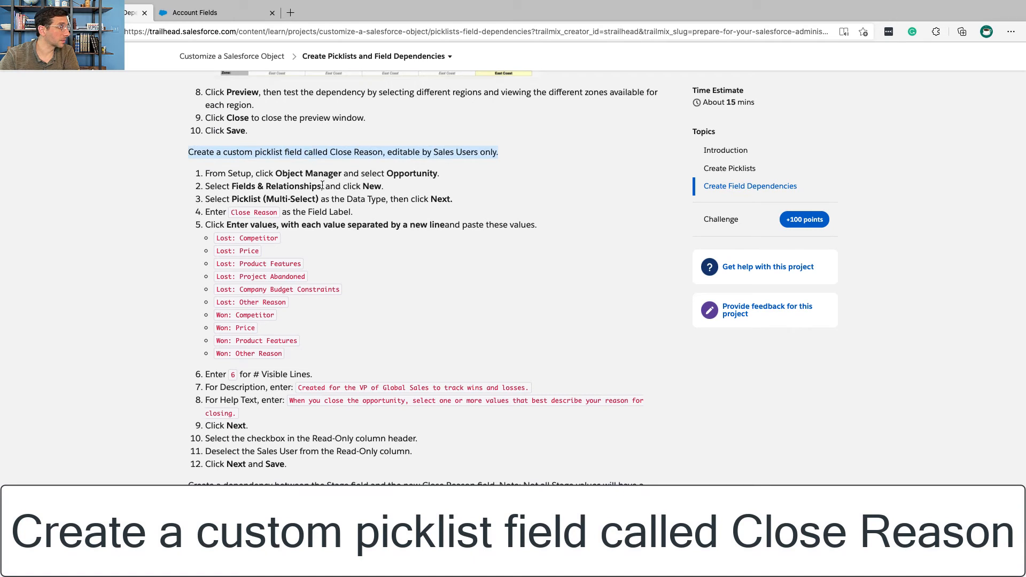
triple_click(279, 173)
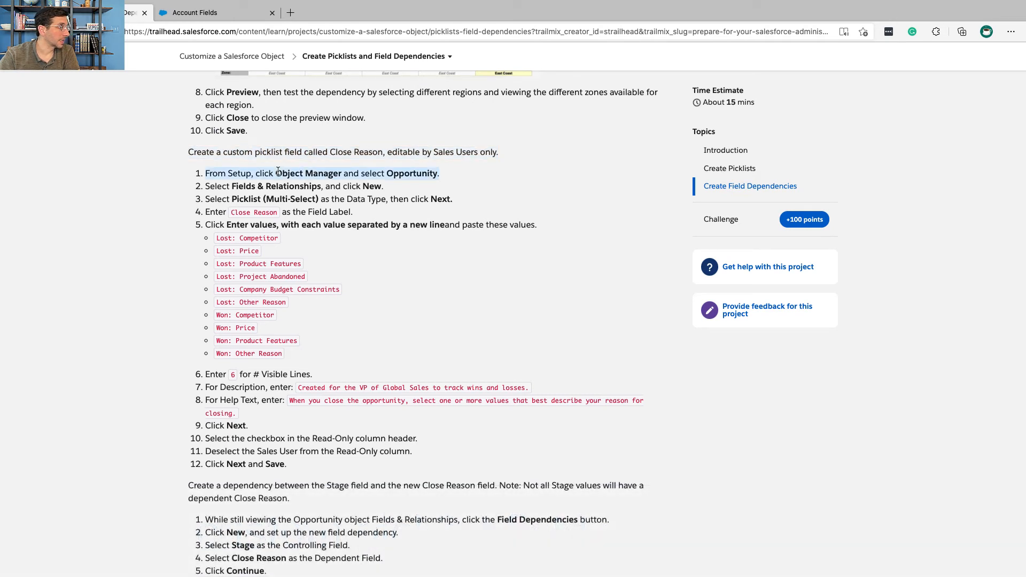
Step: Switch back to Salesforce Setup and open the Opportunity object in Object Manager, filtering the objects by "oppo"
key("ctrl+Right")
key("ctrl+Left")
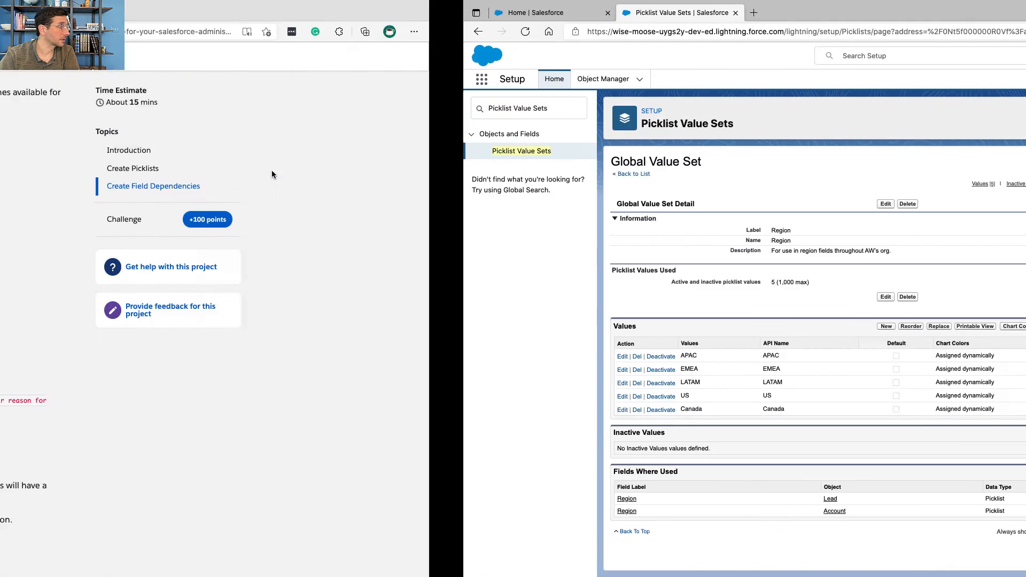
key("ctrl+Right")
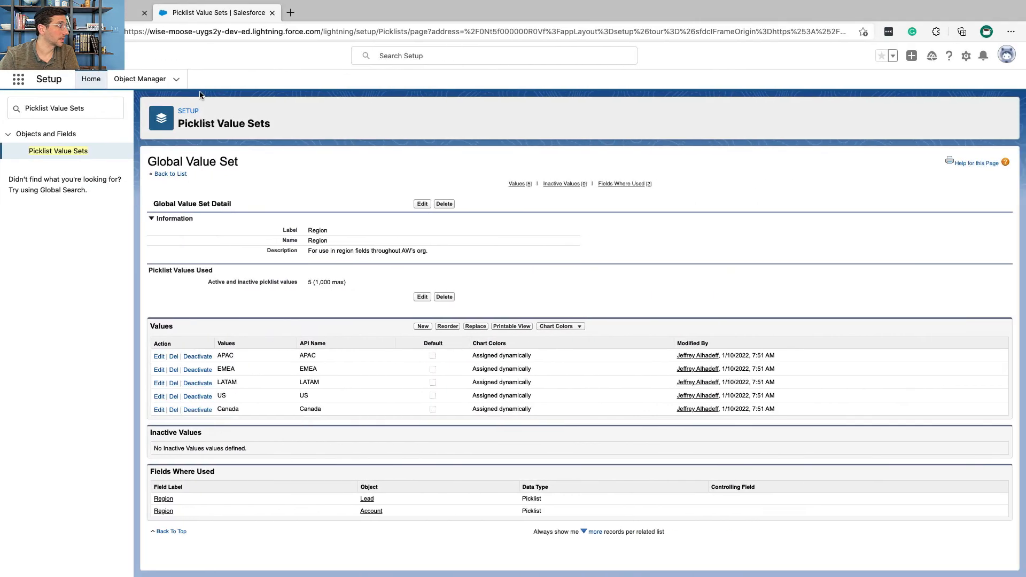
left_click(156, 84)
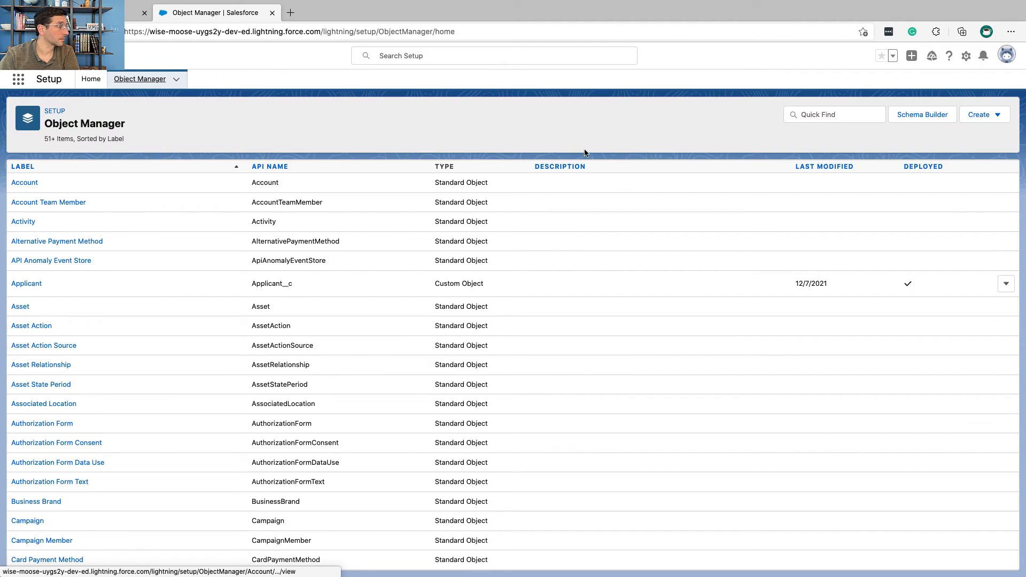
left_click(815, 113)
type("oppo")
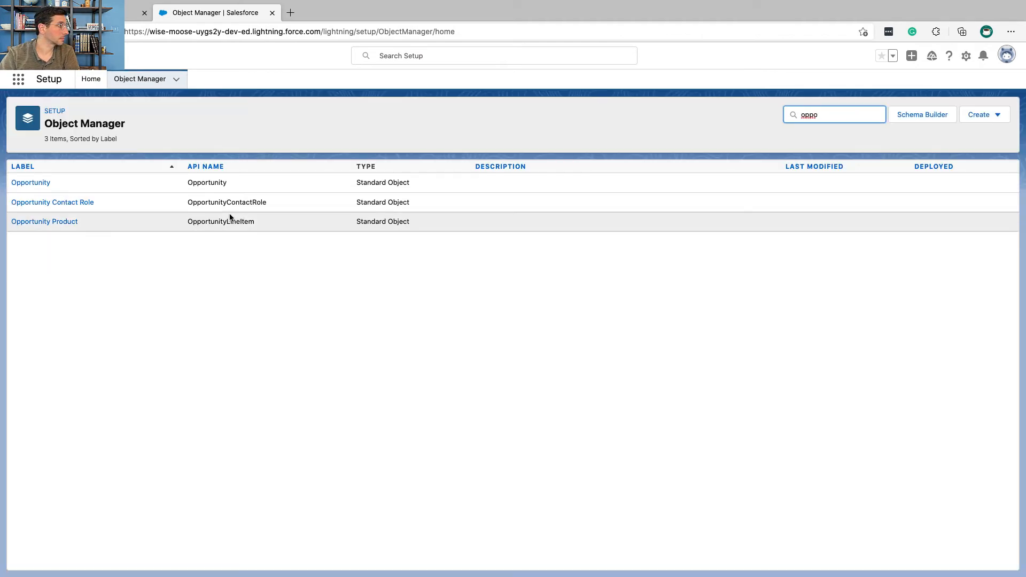
left_click(32, 183)
Step: Start a new custom field on the Opportunity object with Picklist (Multi-Select) as its data type, following Trailhead's instructions
key("ctrl+Left")
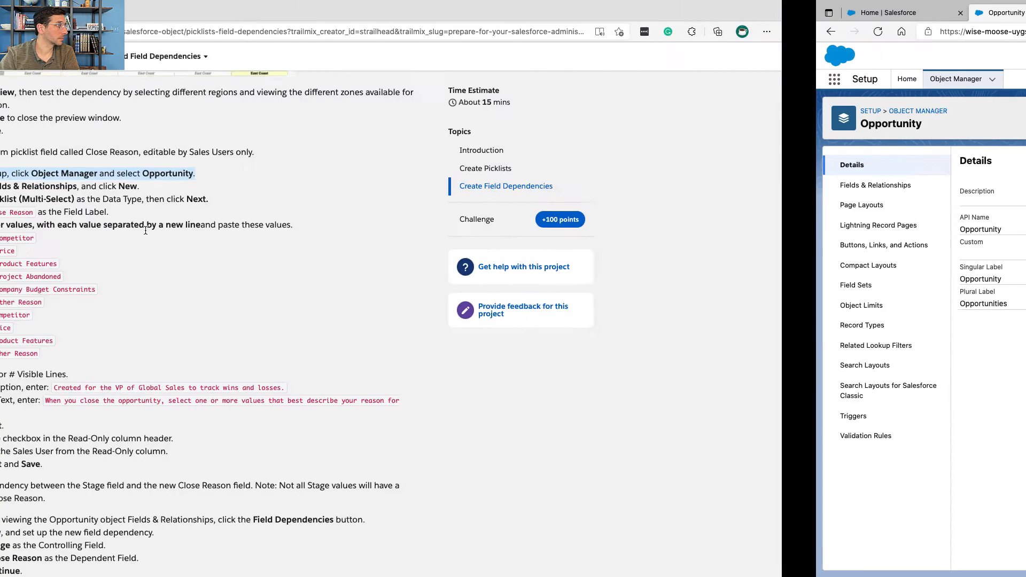
key("ctrl+Right")
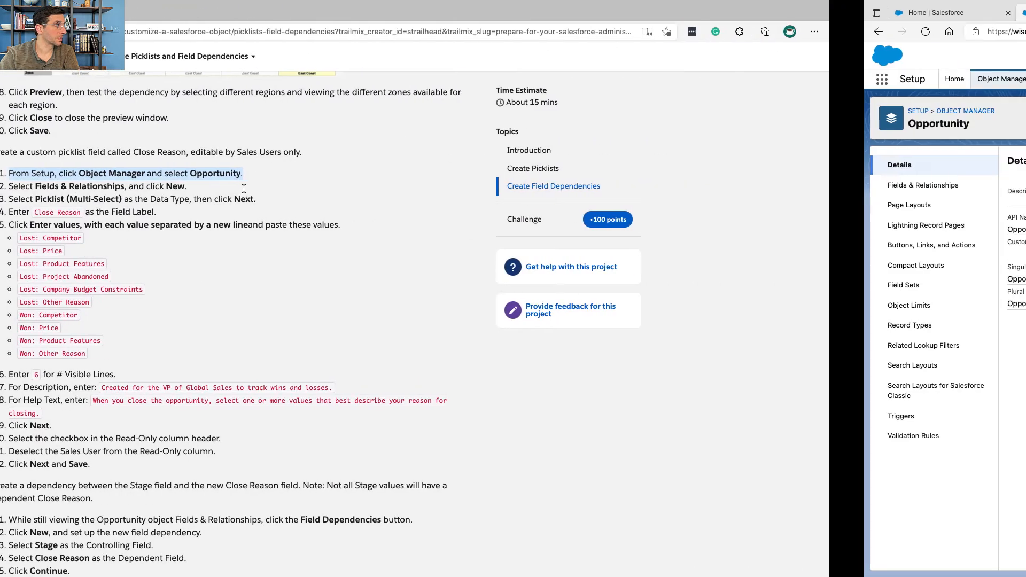
left_click(88, 186)
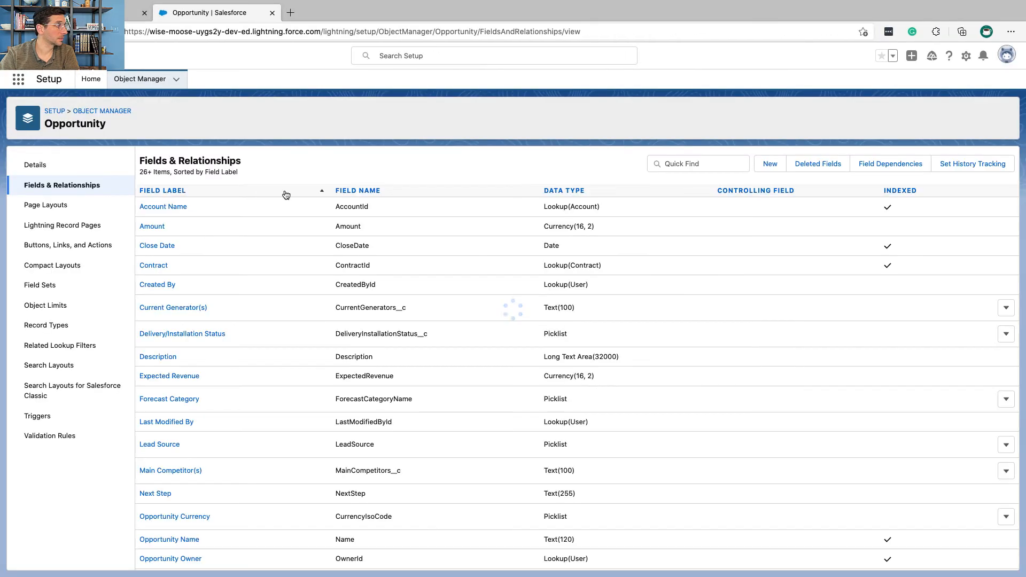
left_click(770, 164)
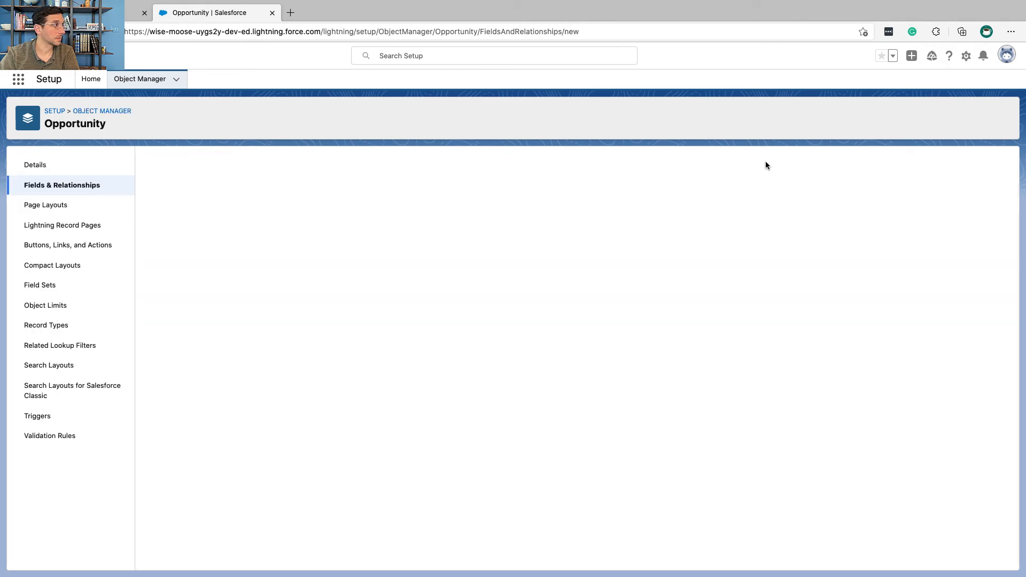
key("ctrl+Left")
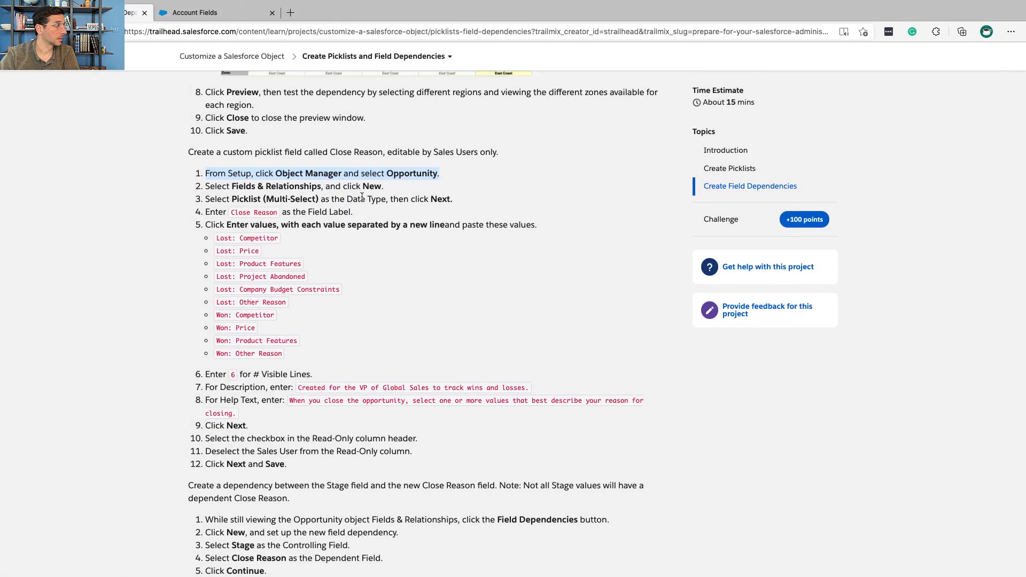
left_click(304, 196)
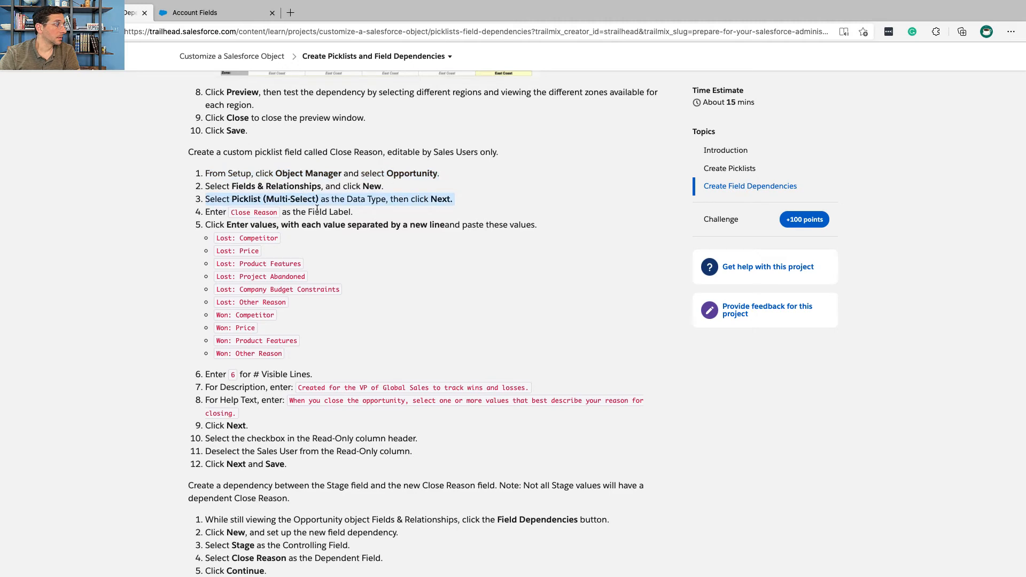
key("ctrl+Right")
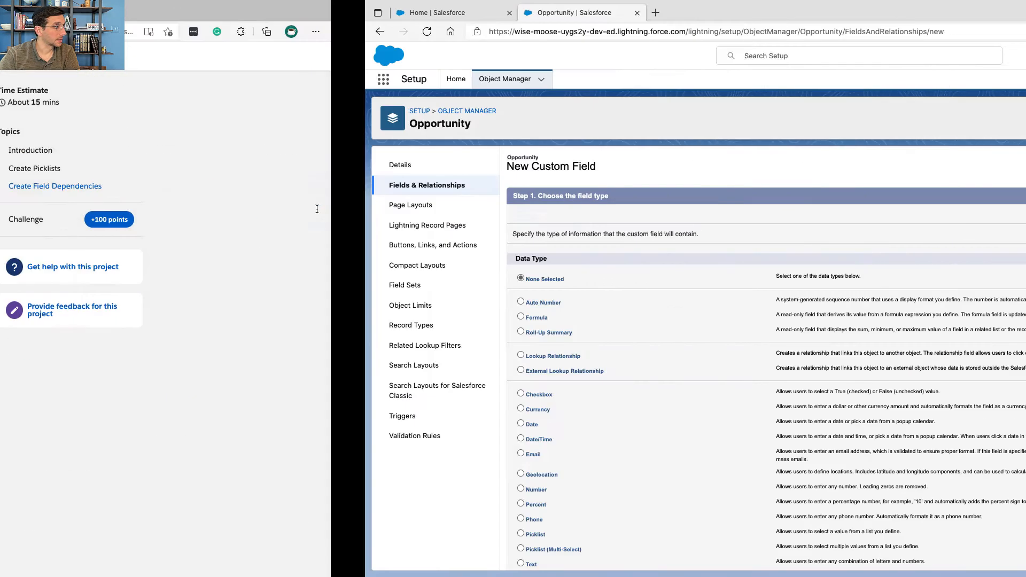
scroll(192, 392, "down", 2)
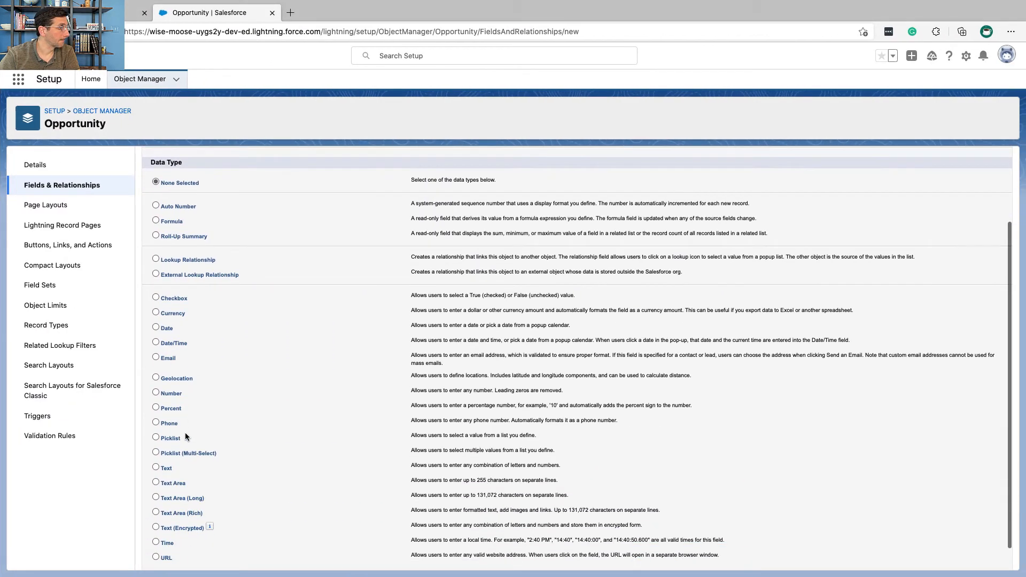
left_click(184, 463)
scroll(183, 453, "up", 2)
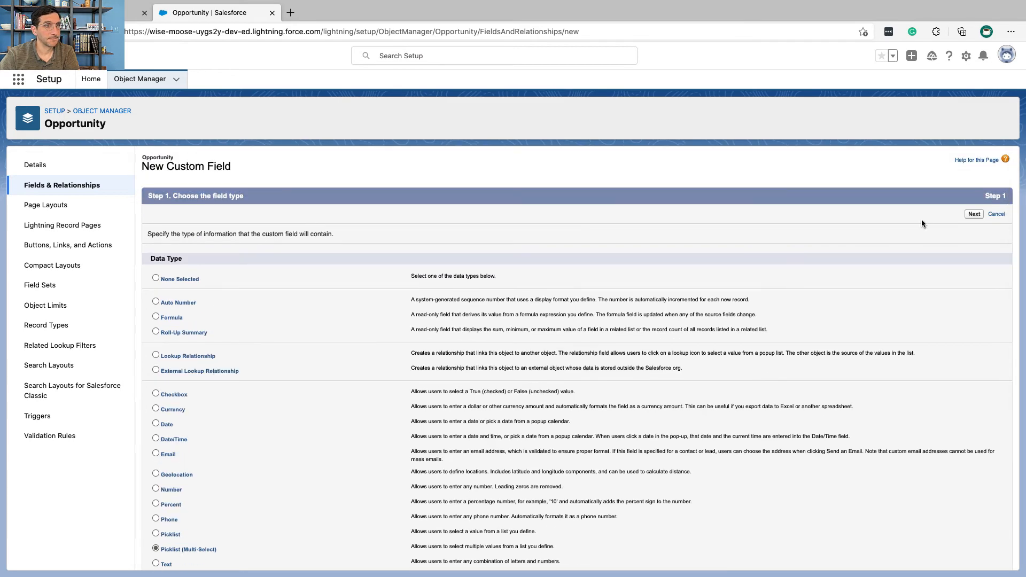
left_click(974, 214)
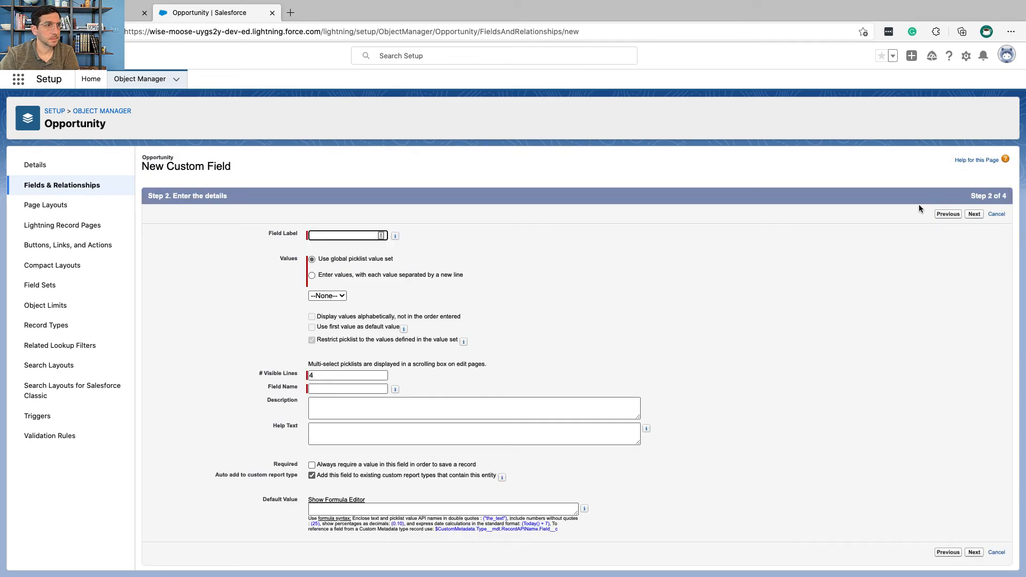
Step: Copy the field label "Close Reason" from Trailhead into the new Opportunity field
key("ctrl+Left")
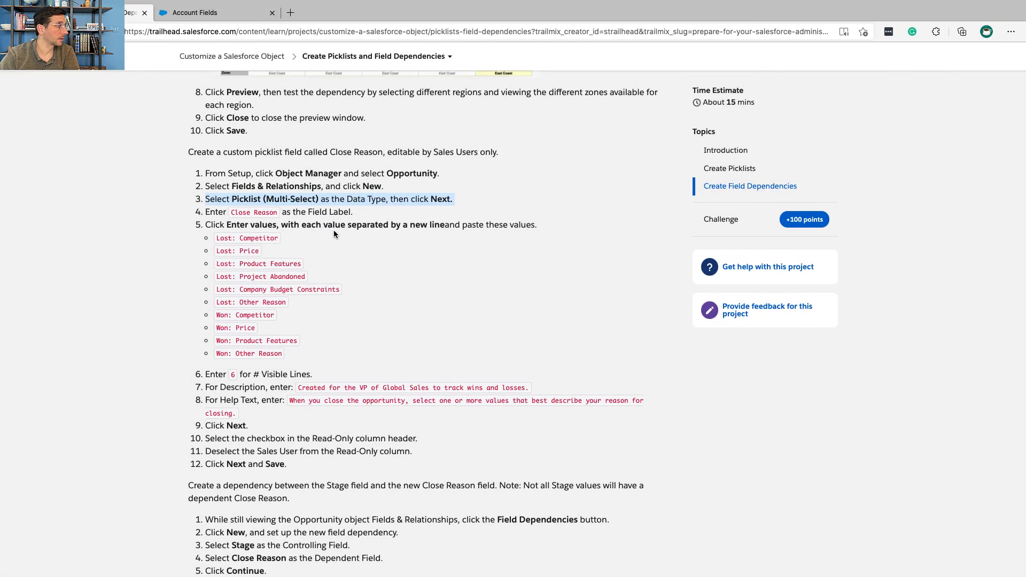
left_click_drag(278, 212, 226, 212)
key("super+c")
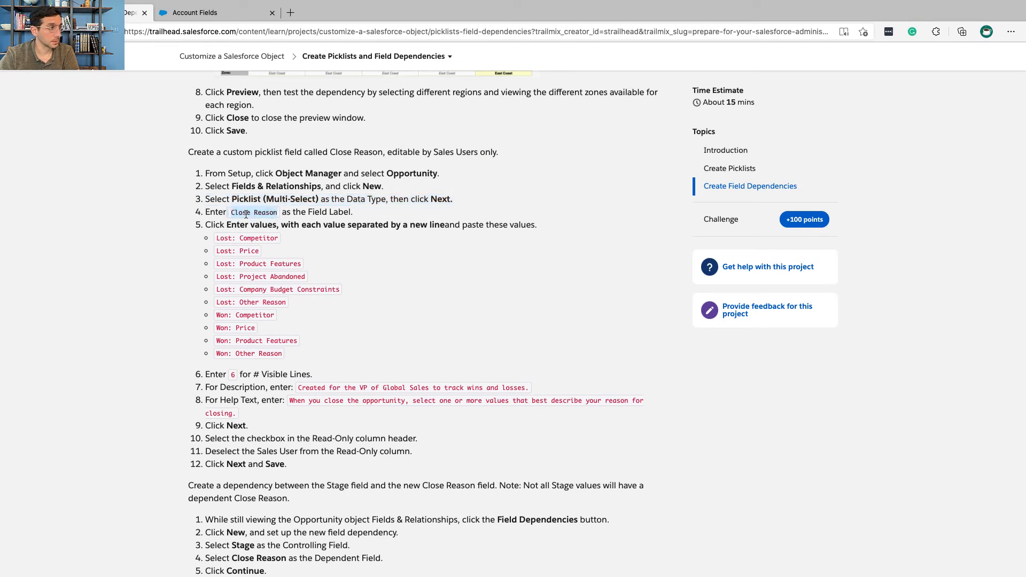
key("ctrl+Right")
key("super+v")
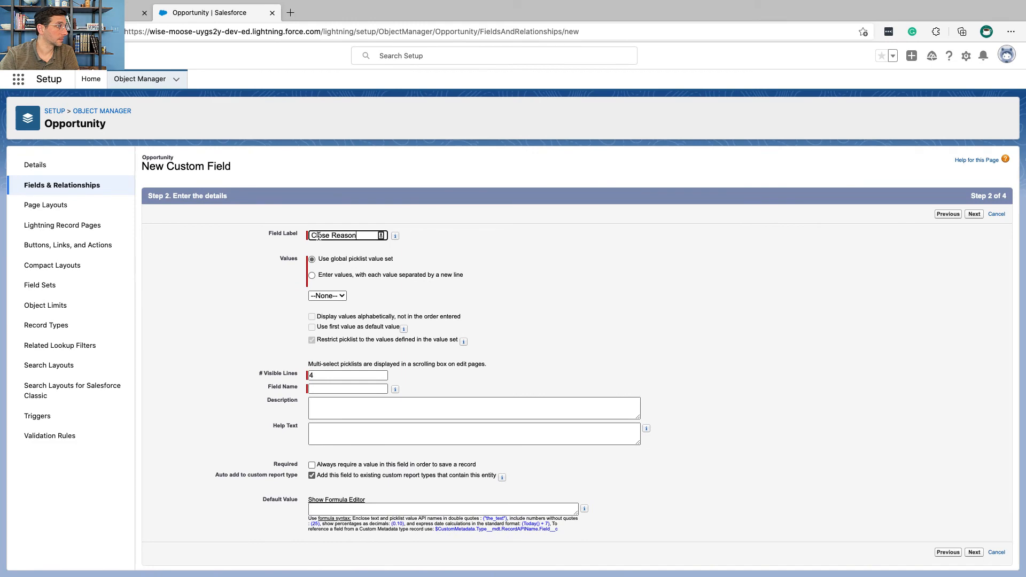
Step: Give Close Reason its own line-separated values, copying the Lost and Won reasons from the text notes, "Lost: Competitor" through "Won: Other Reason"
left_click(312, 275)
key("ctrl+Left")
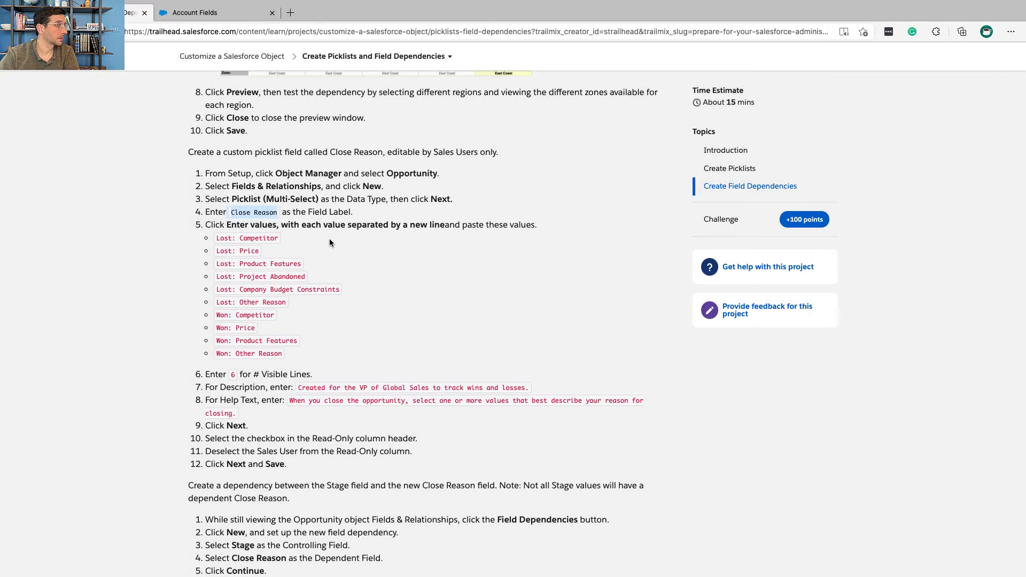
scroll(329, 238, "down", 3)
key("ctrl+Right")
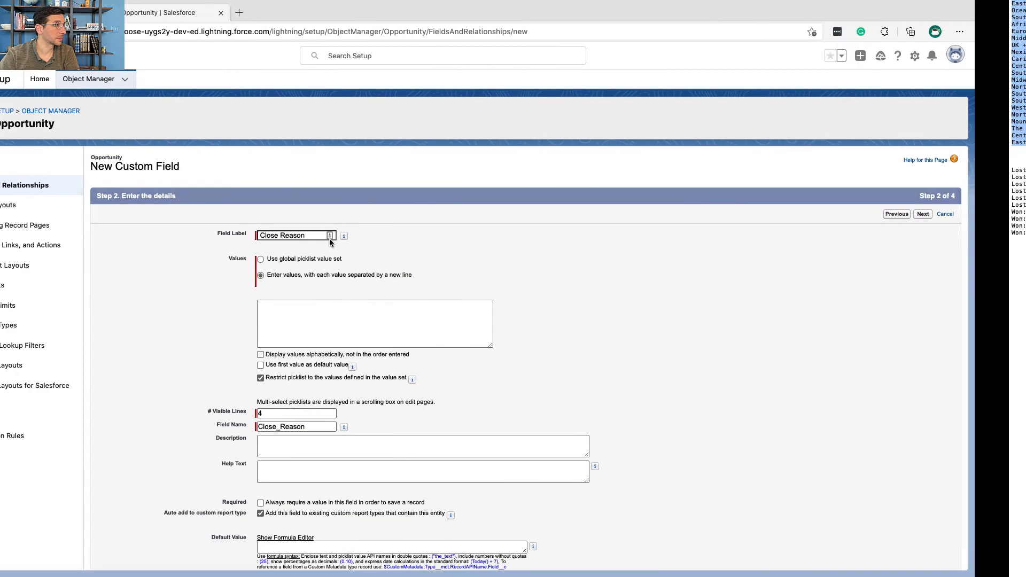
key("ctrl+Right")
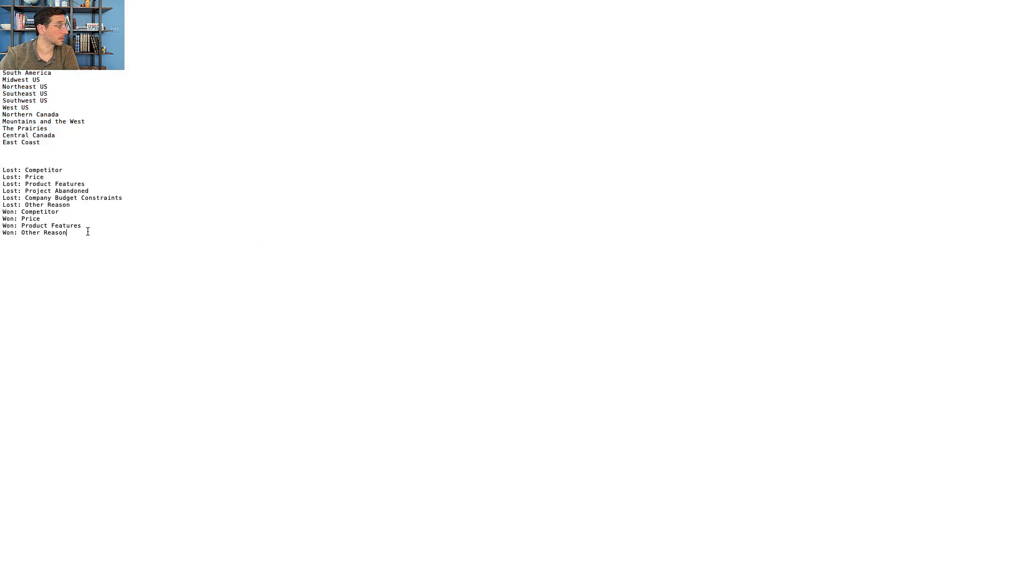
left_click_drag(87, 231, 2, 173)
key("super+c")
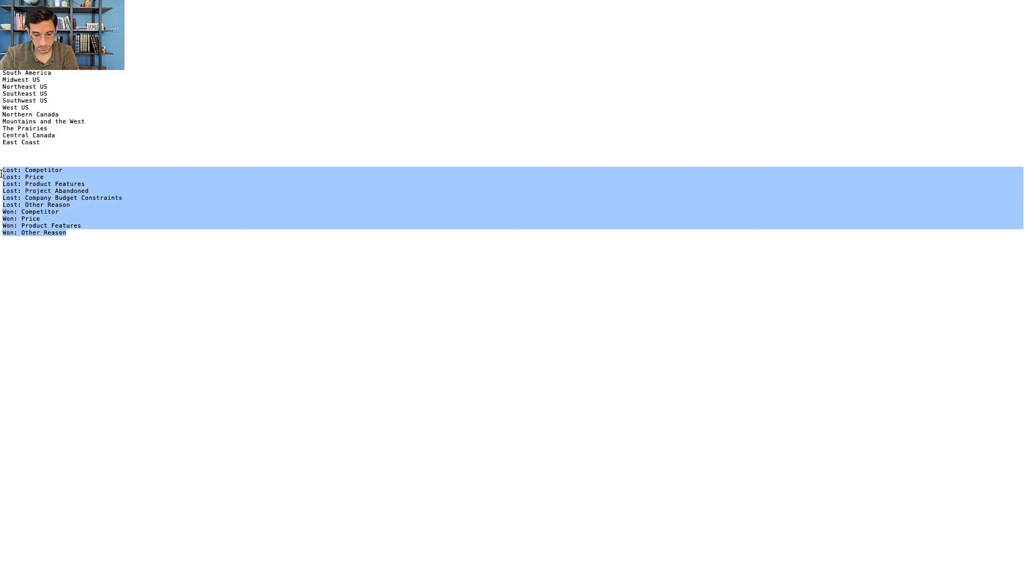
key("ctrl+Left")
left_click(371, 312)
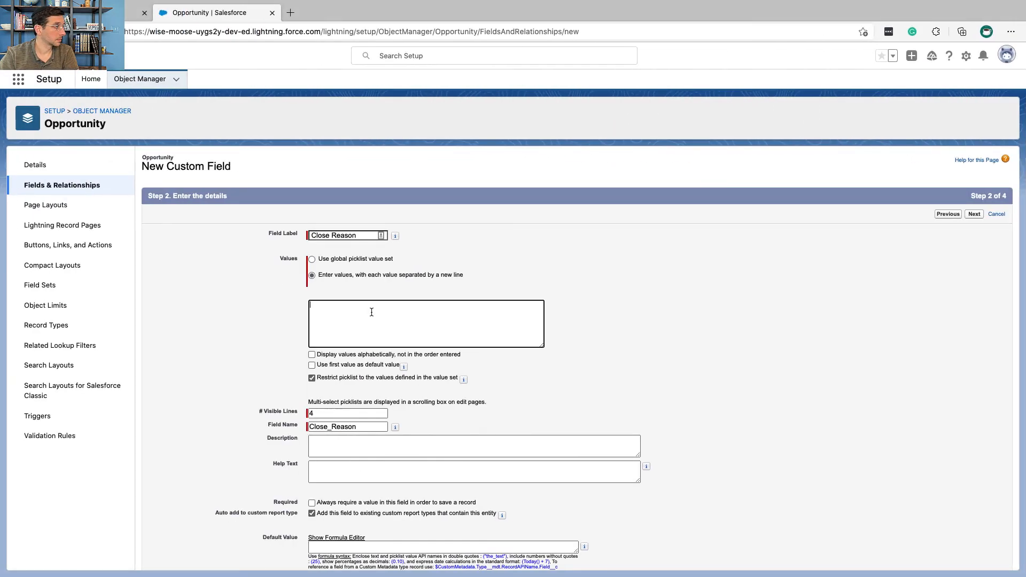
key("super+v")
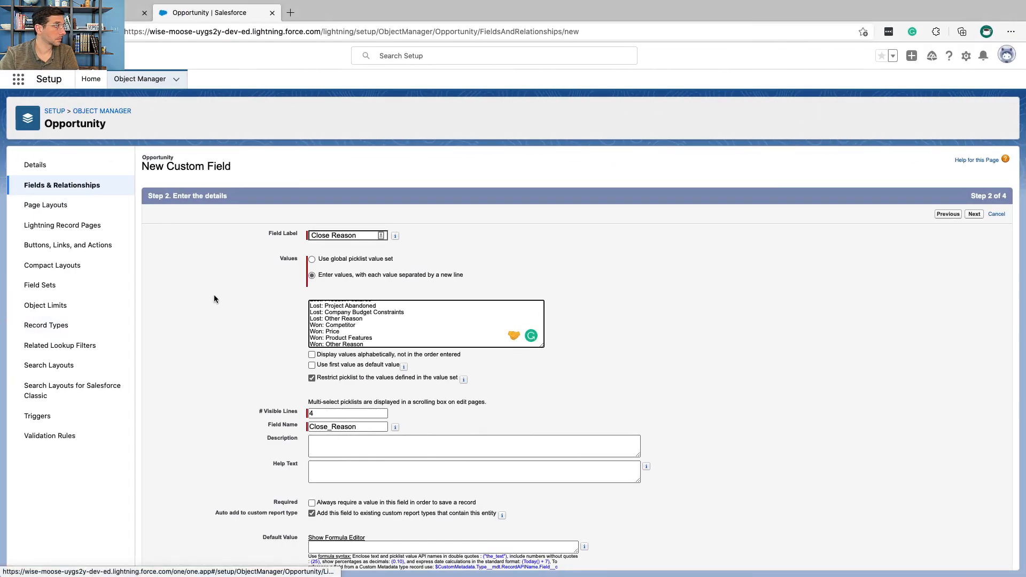
Step: Check Trailhead's requirement and set the Close Reason field's number of visible lines to 6
key("ctrl+Left")
scroll(228, 306, "down", 5)
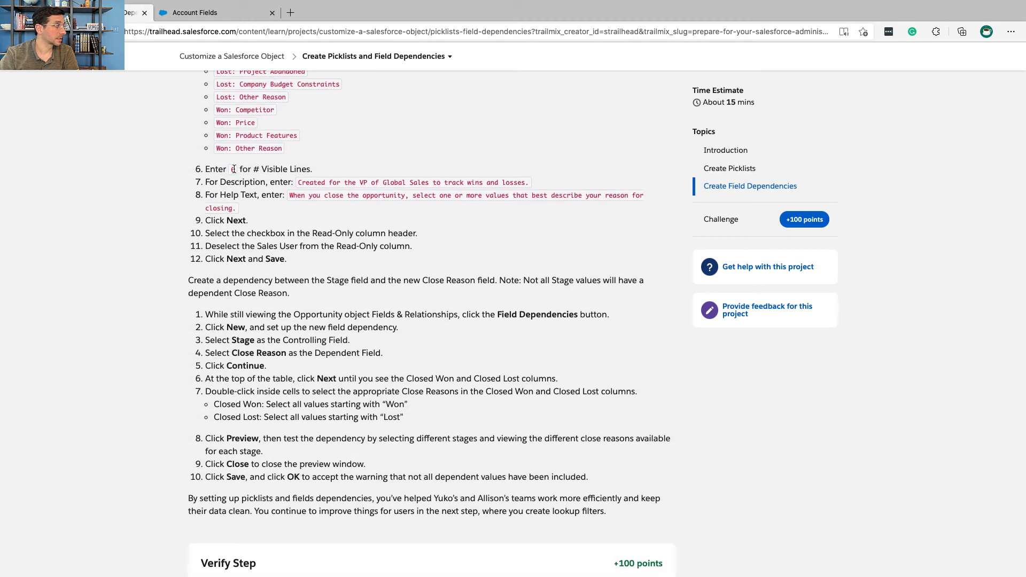
key("ctrl+Right")
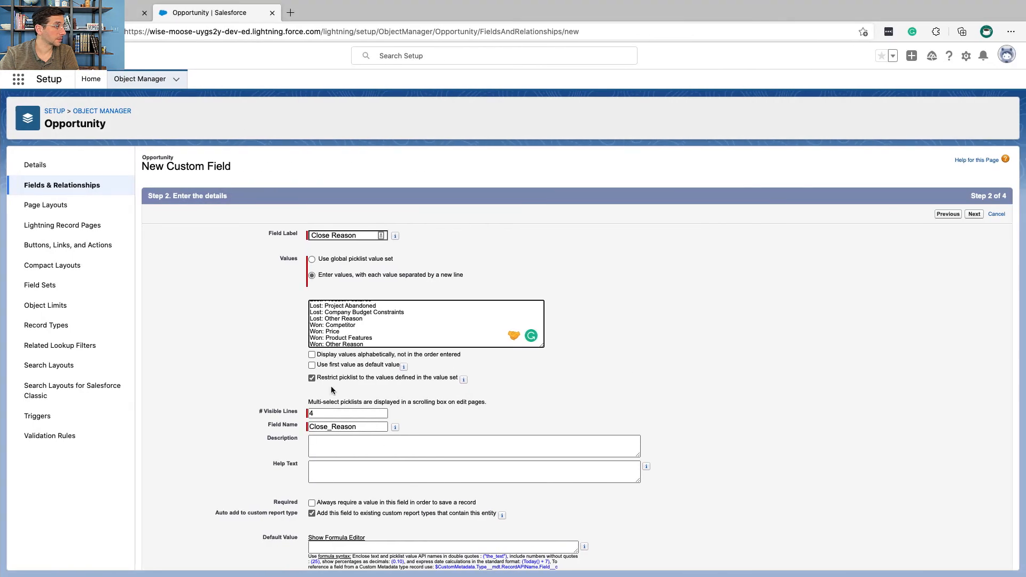
double_click(332, 413)
type("6")
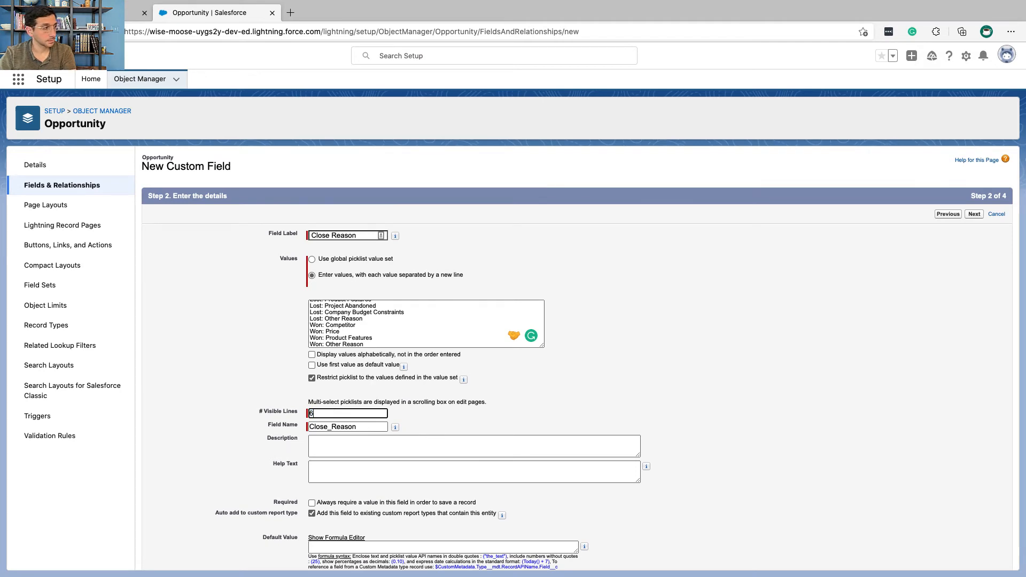
Step: Copy the description "Created for the VP of Global Sales to track wins and losses." from Trailhead into the Close Reason field
key("ctrl+Left")
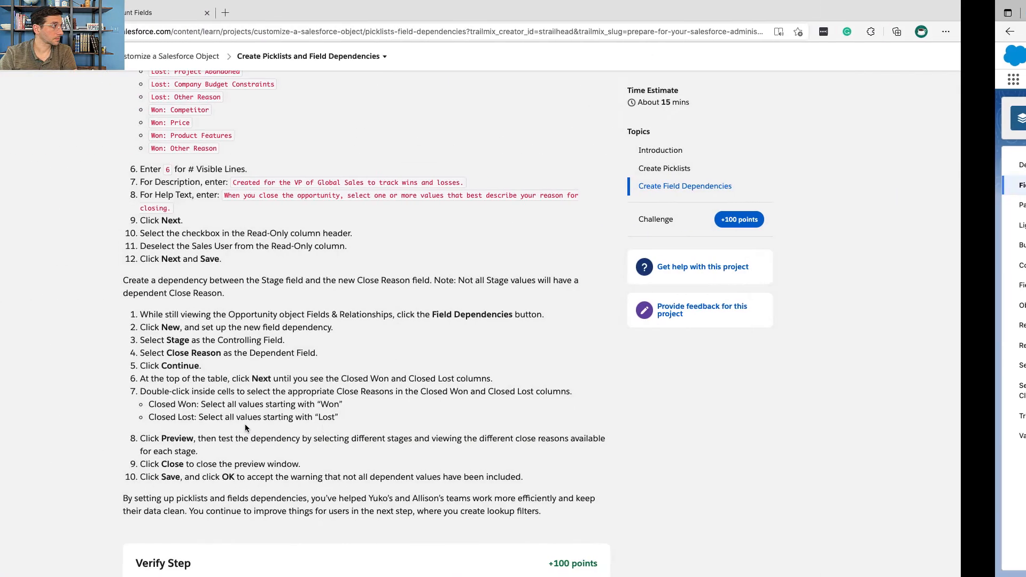
scroll(259, 288, "down", 1)
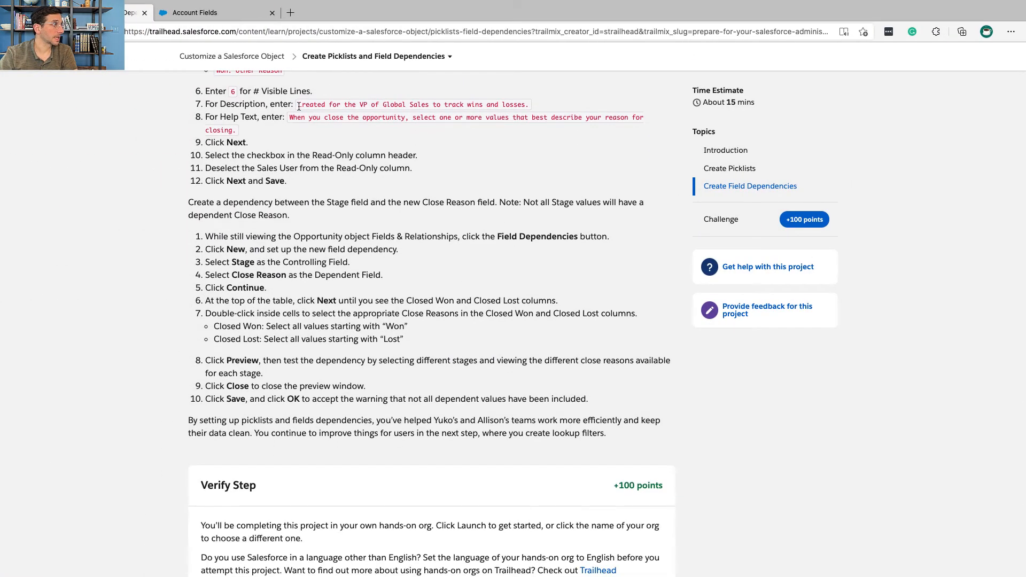
left_click_drag(298, 105, 518, 103)
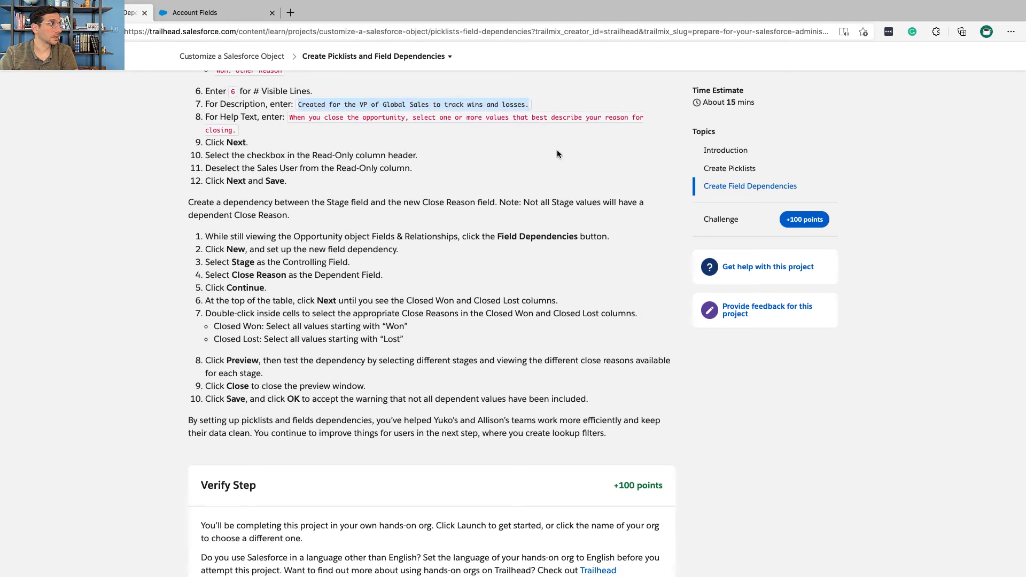
key("ctrl+Right")
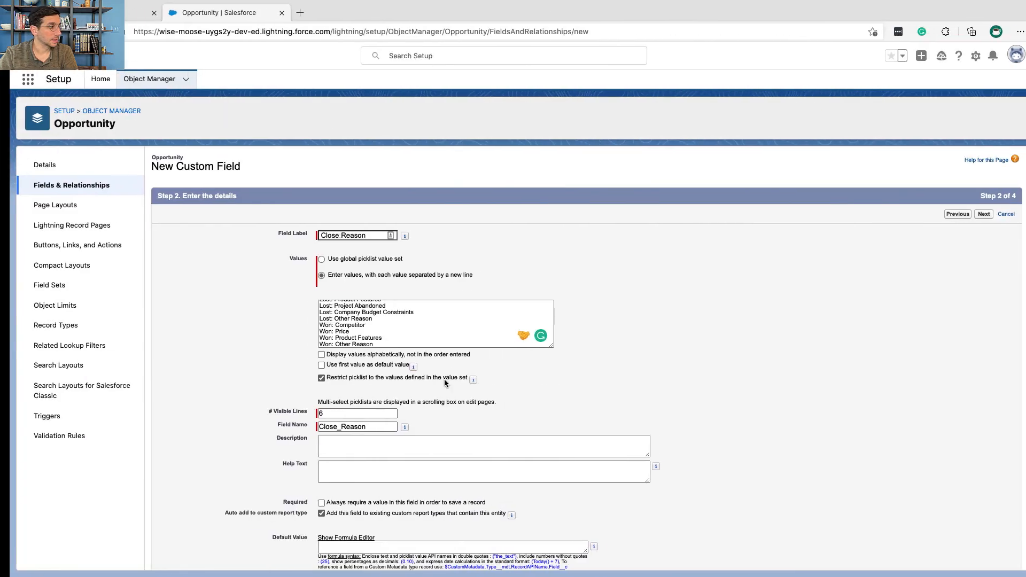
left_click(441, 442)
type("Created for the VP of Global Sales to track wins and losses.")
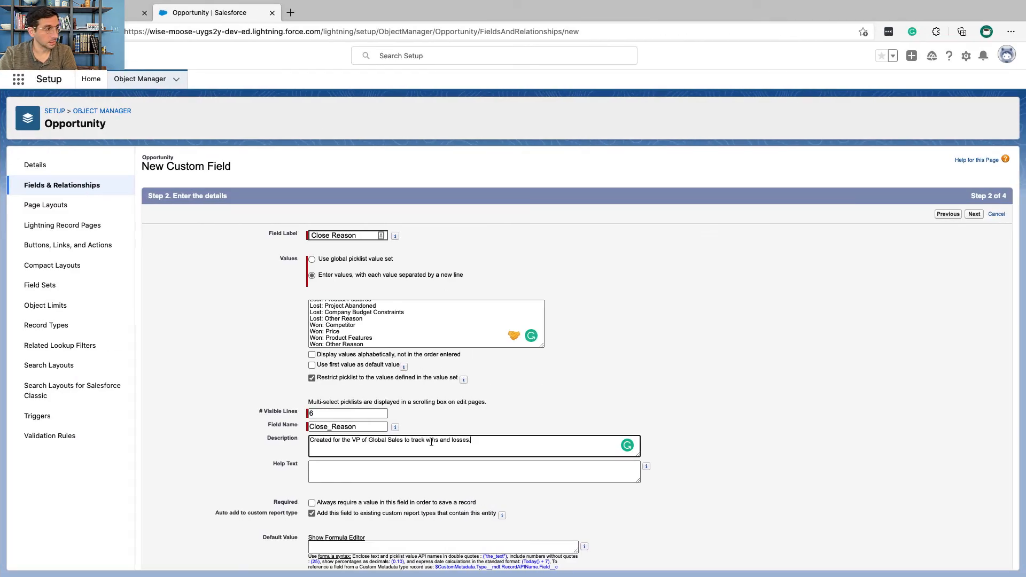
Step: Copy the help text "When you close the opportunity, select one or more values that best describe your reason for closing." from Trailhead into Close Reason
key("ctrl+Left")
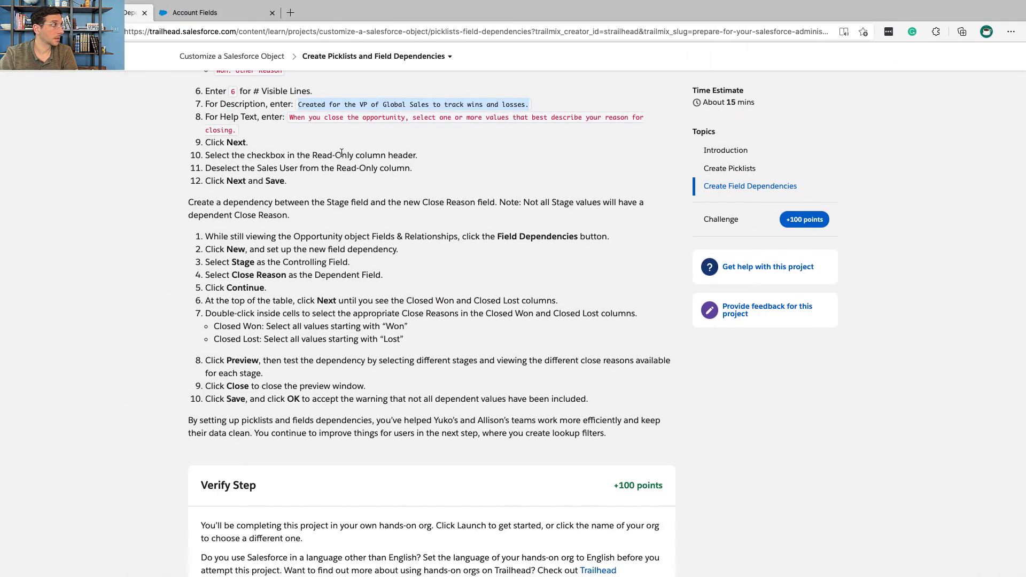
left_click(290, 119)
left_click_drag(293, 126, 237, 133)
key("super+c")
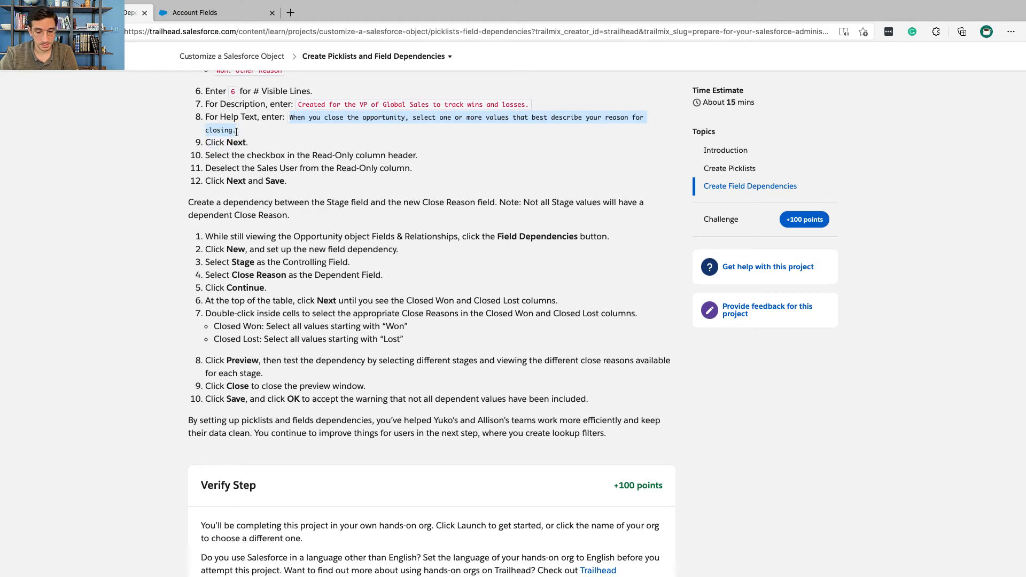
key("ctrl+Right")
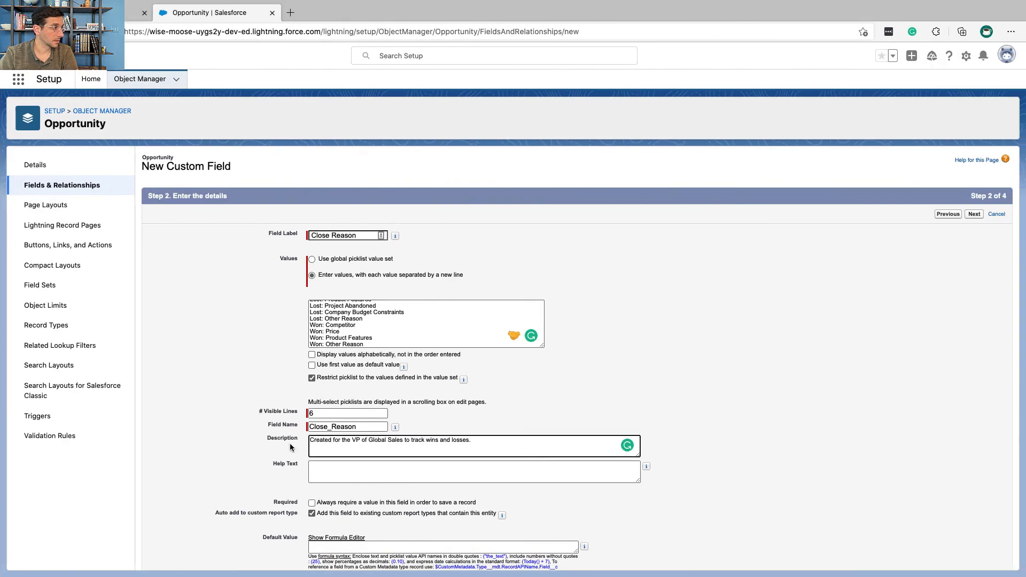
left_click(324, 474)
key("super+v")
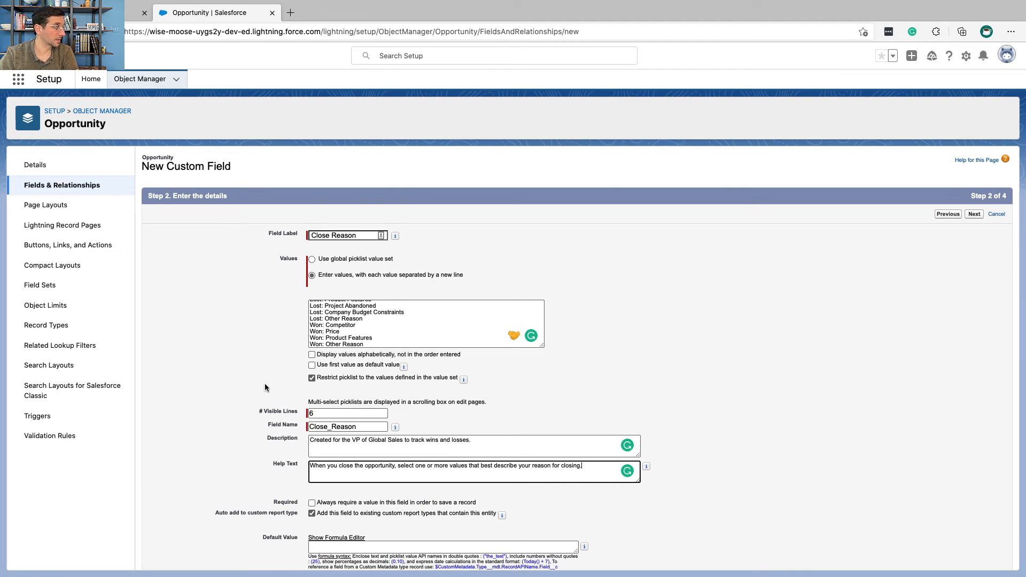
Step: Check Trailhead's security instructions, proceed to Close Reason's field-level security and make the field read-only for all profiles
key("ctrl+Left")
triple_click(237, 142)
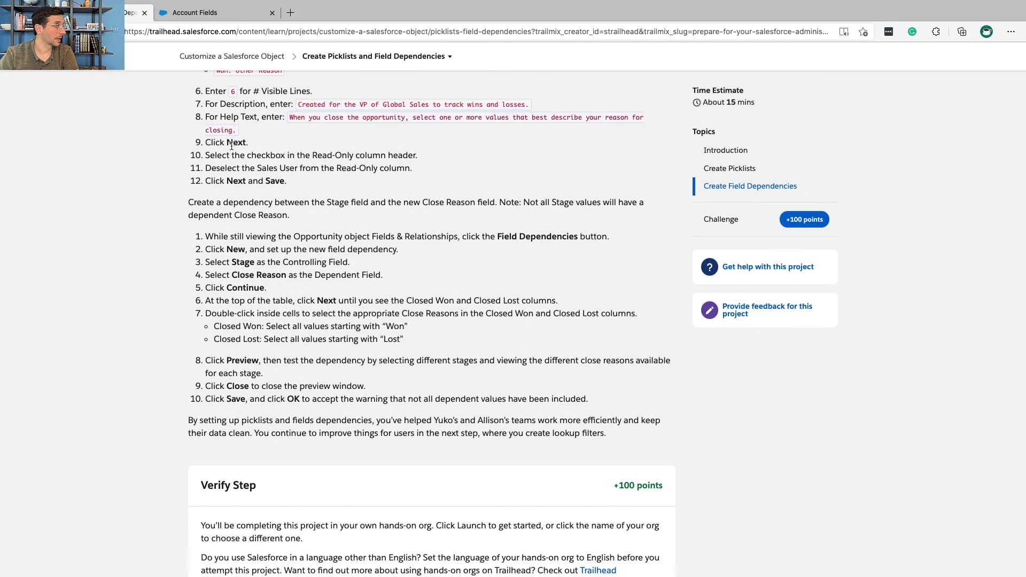
scroll(231, 146, "down", 1)
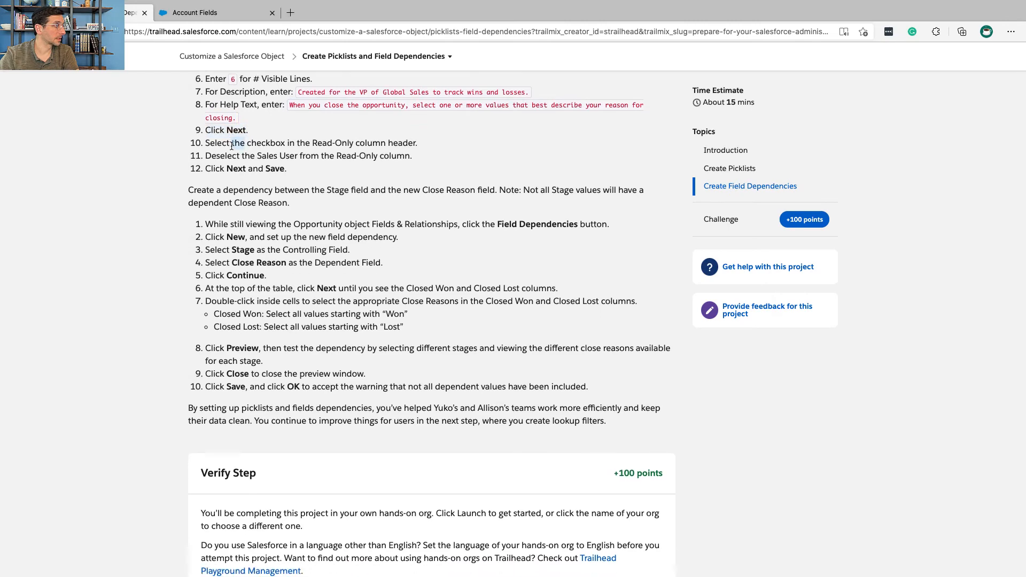
triple_click(231, 145)
key("ctrl+Right")
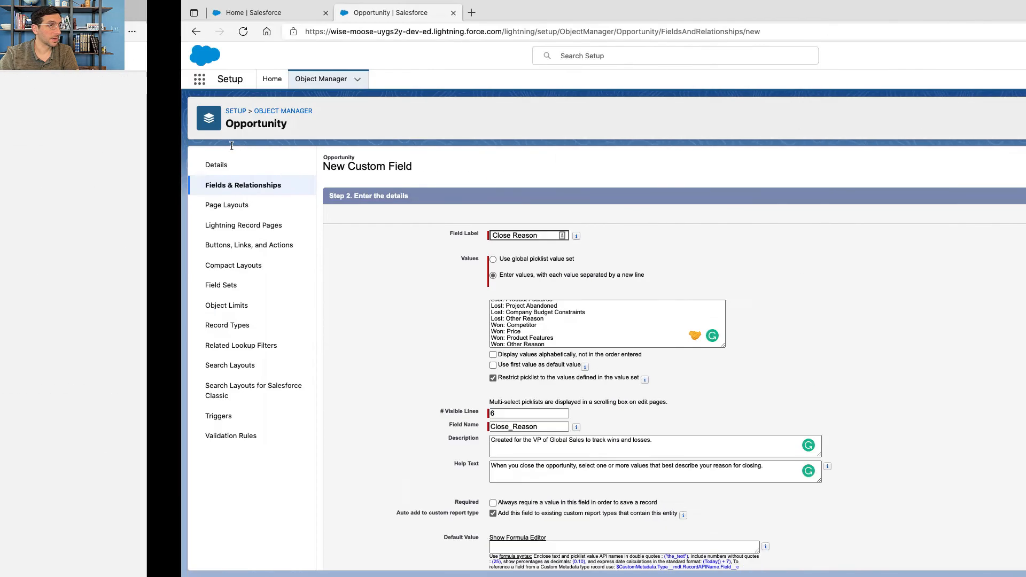
key("ctrl+Right")
key("ctrl+Left")
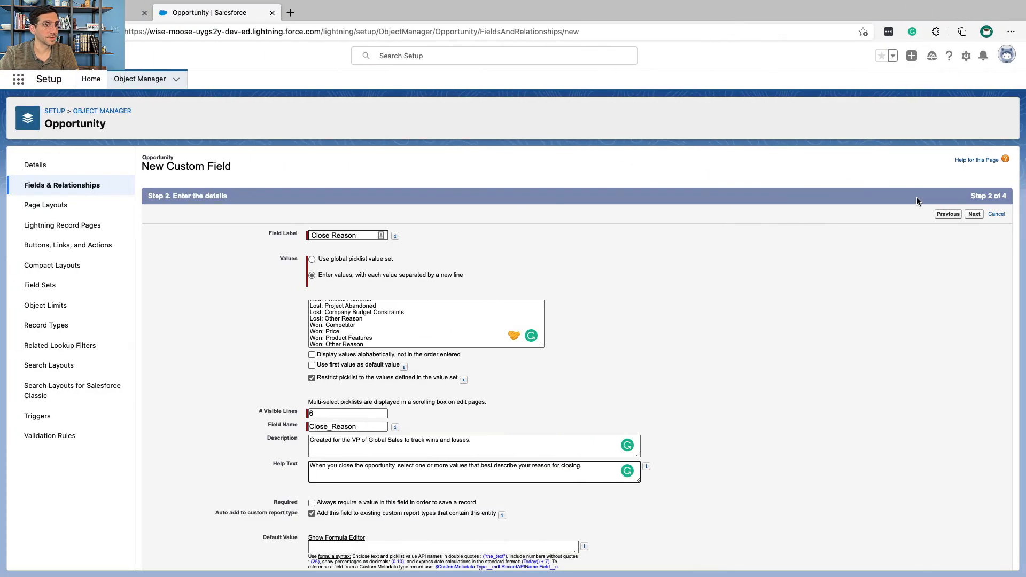
left_click(974, 214)
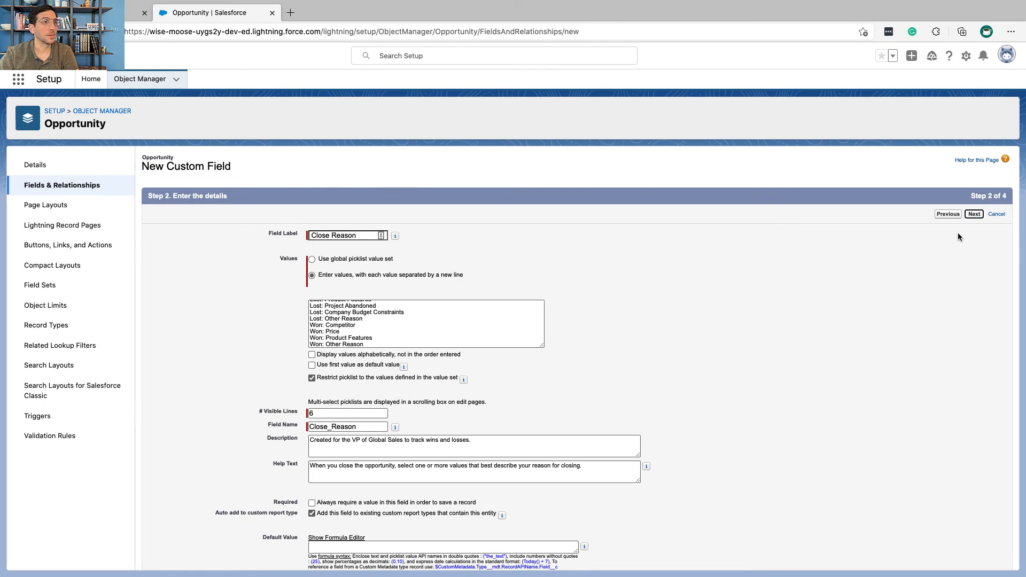
left_click(880, 304)
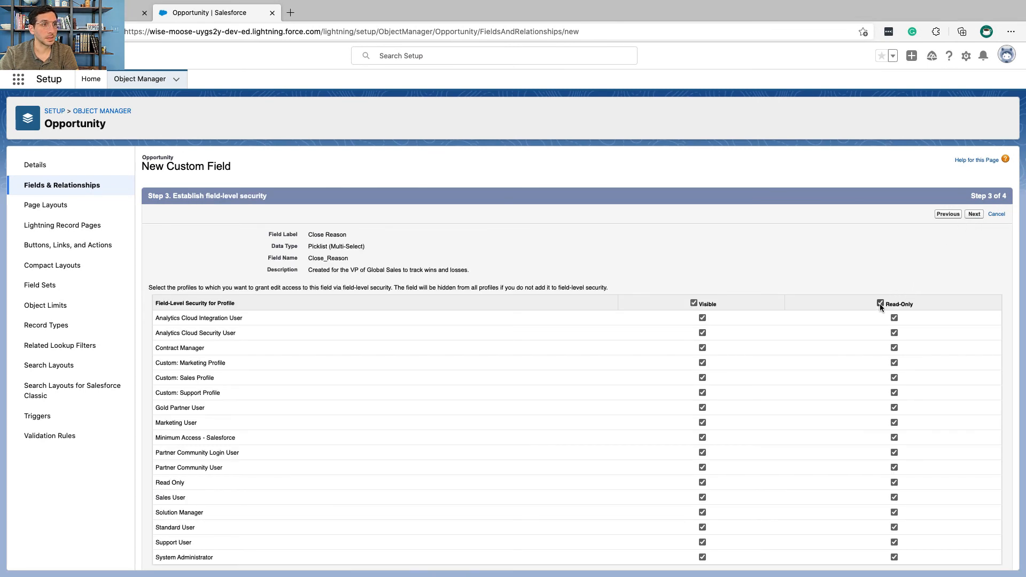
Step: Search the page for "sales", check Trailhead's instruction and remove the Read-Only setting from the Sales User profile
key("ctrl+f")
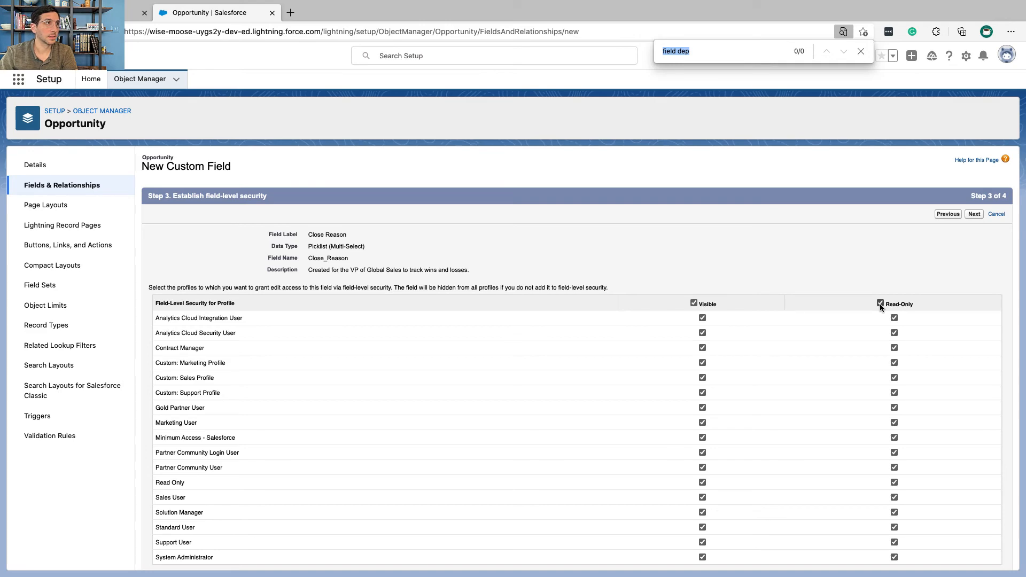
type("sales")
key("ctrl+Left")
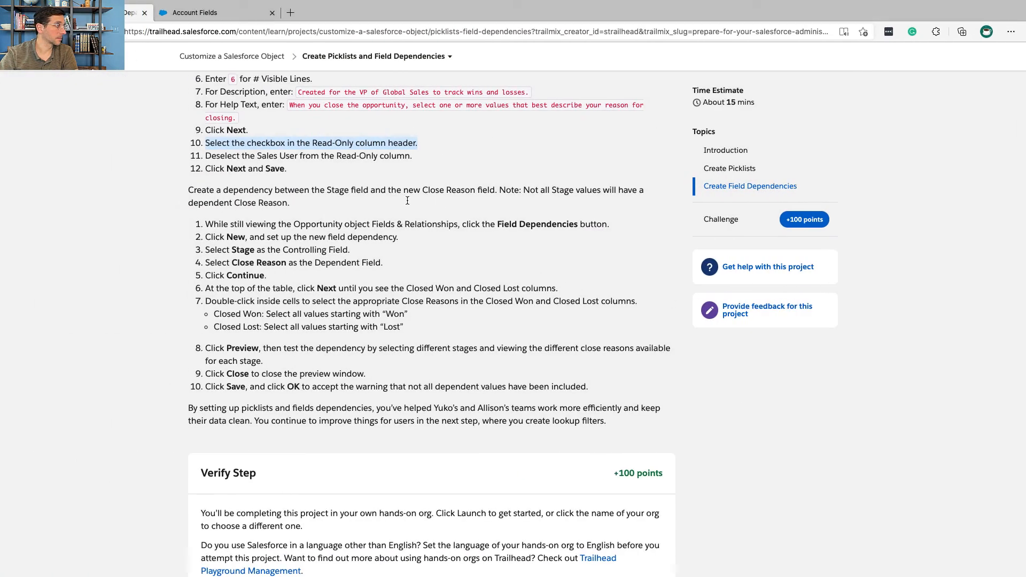
triple_click(328, 156)
key("ctrl+Right")
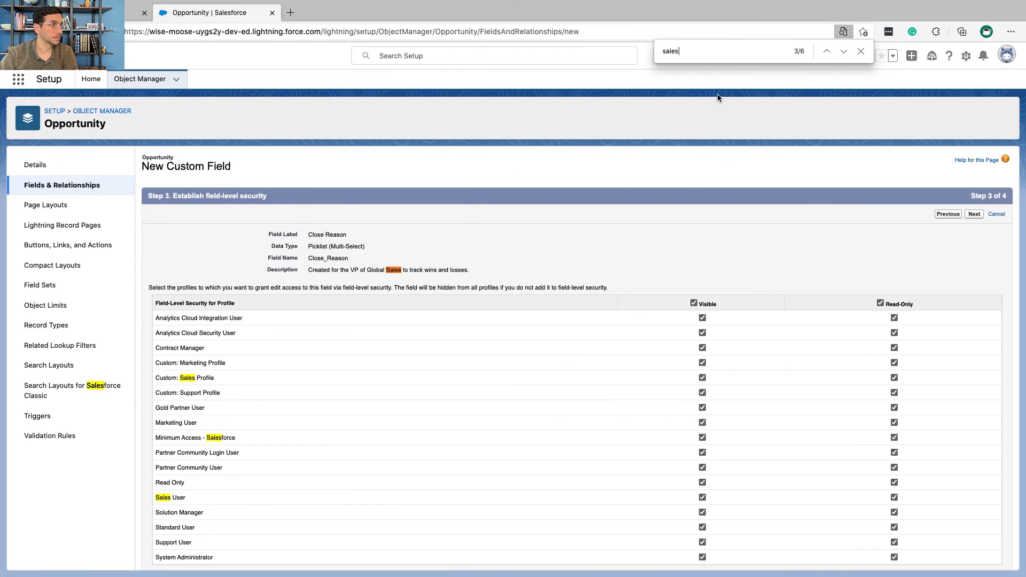
left_click(844, 52)
left_click(844, 52)
left_click(843, 52)
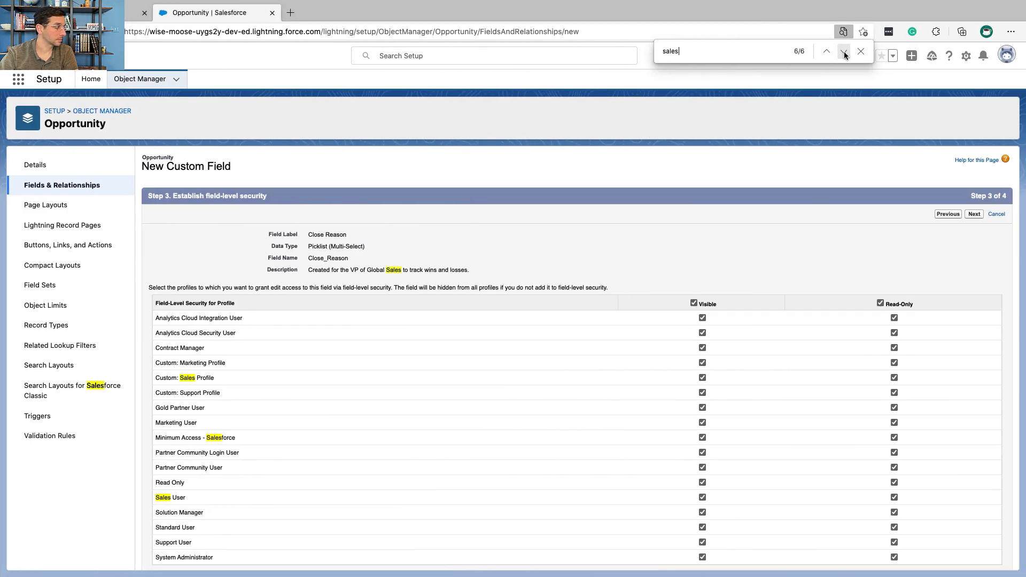
left_click(843, 53)
left_click(827, 52)
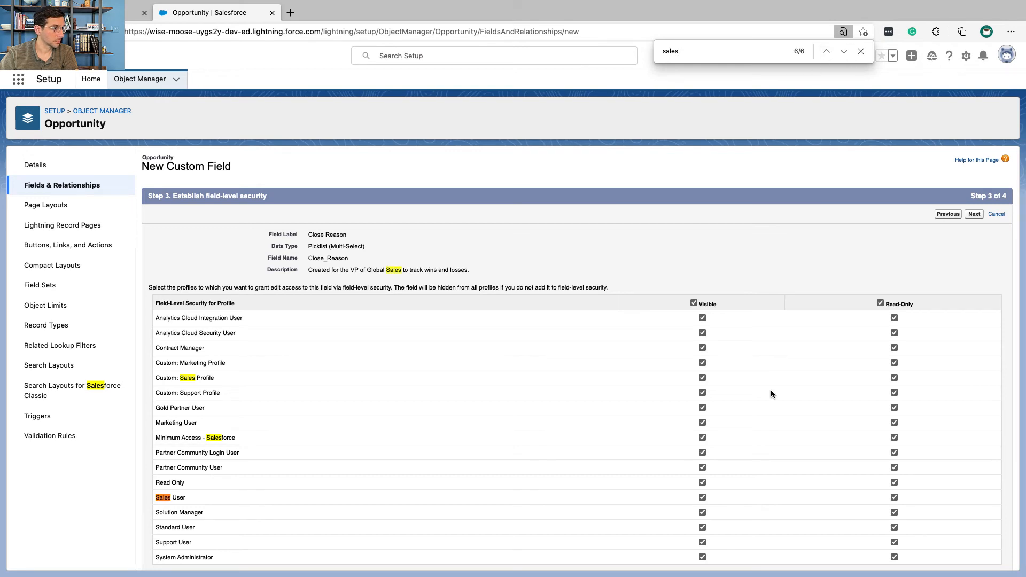
scroll(755, 507, "down", 1)
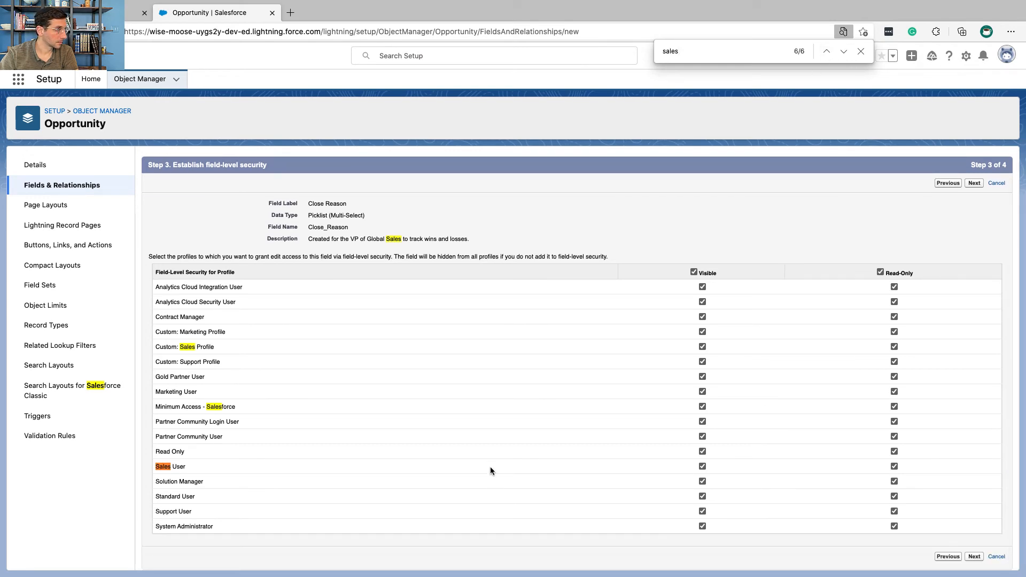
left_click(896, 467)
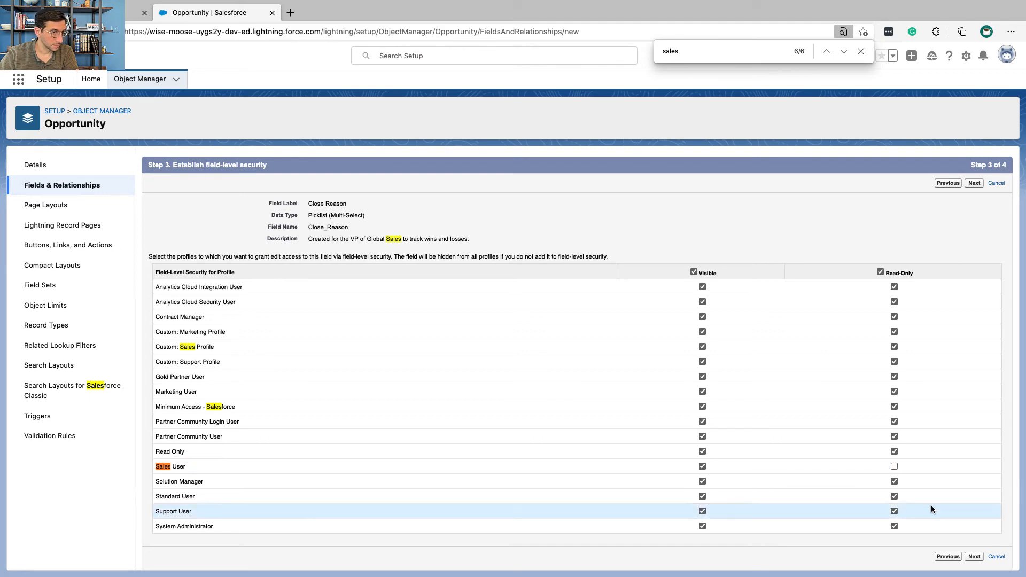
Step: Save the Close Reason field with all Opportunity page layouts included, and close the page search
left_click(973, 557)
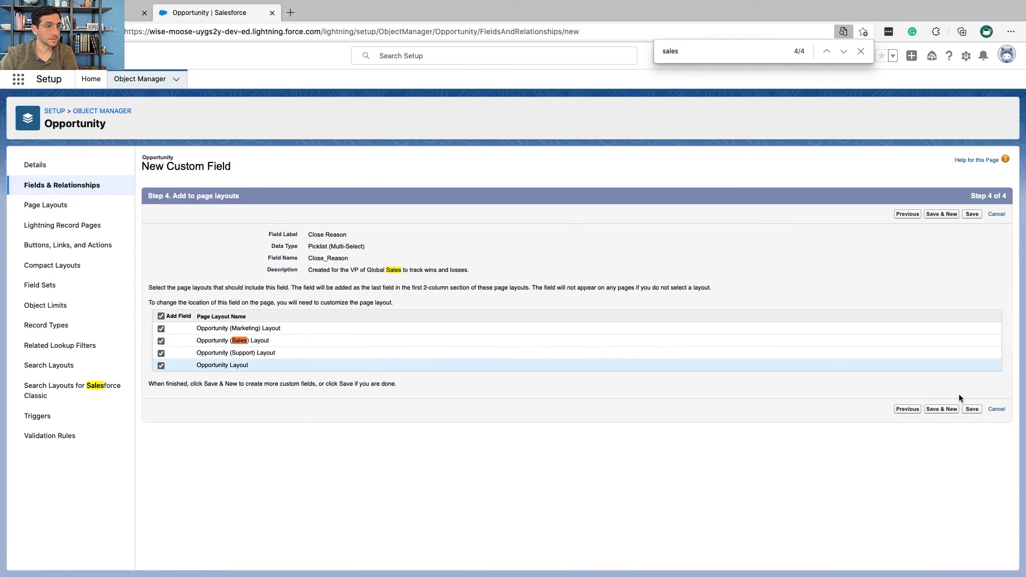
left_click(972, 408)
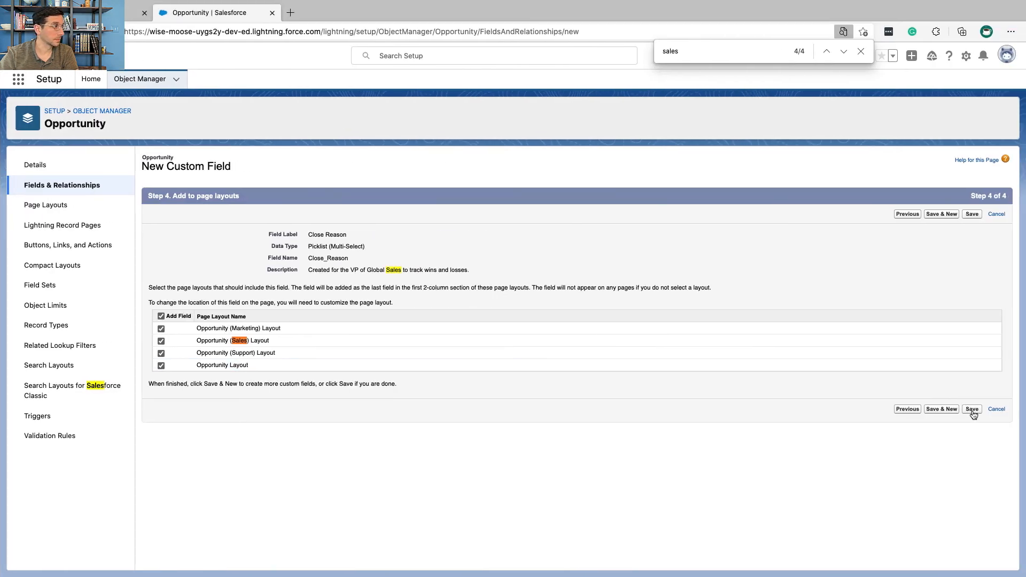
left_click(860, 51)
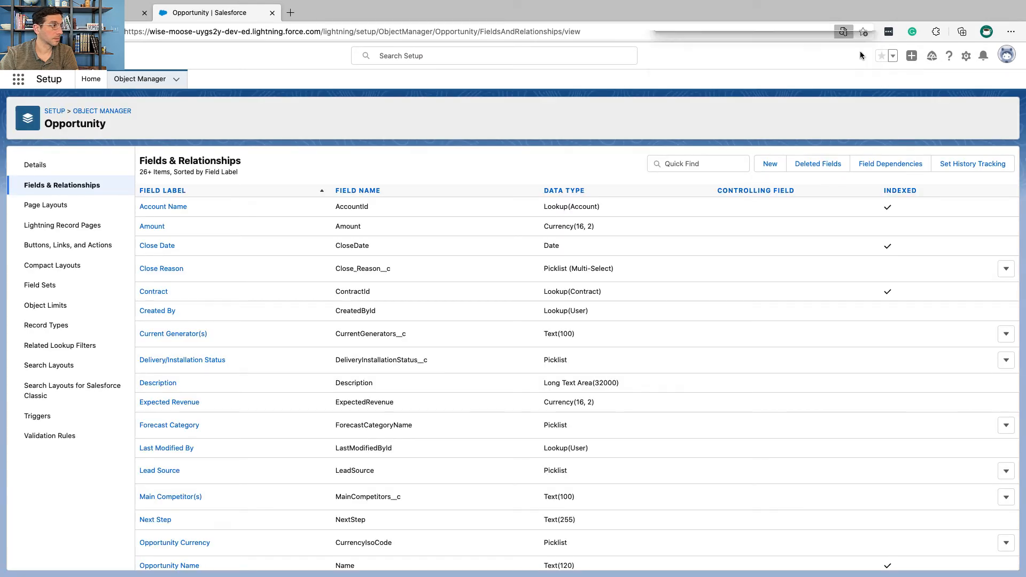
Step: Read Trailhead's instructions on linking Stage and Close Reason, and start a new field dependency on the Opportunity object
key("ctrl+Left")
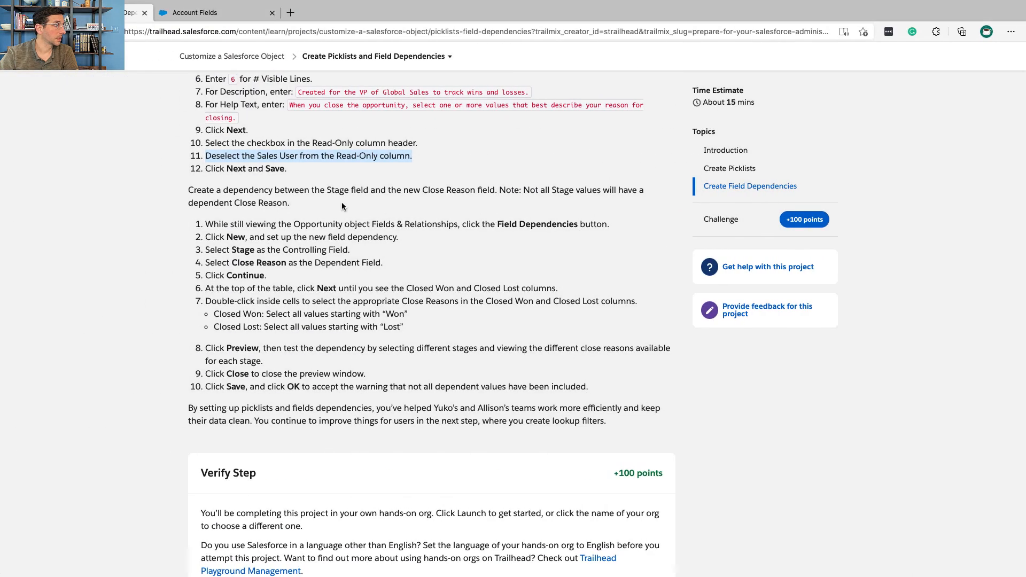
triple_click(318, 195)
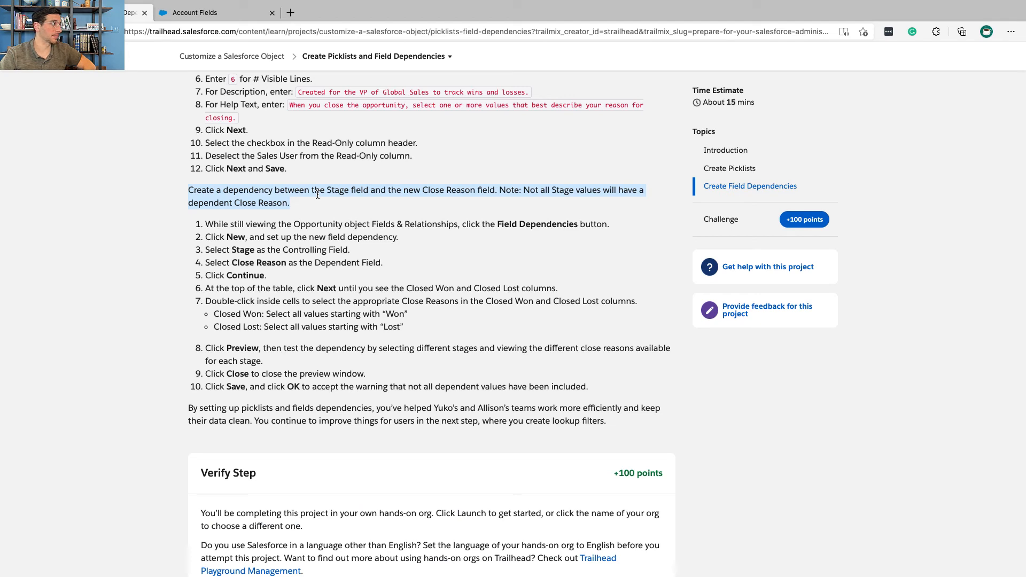
scroll(318, 195, "down", 2)
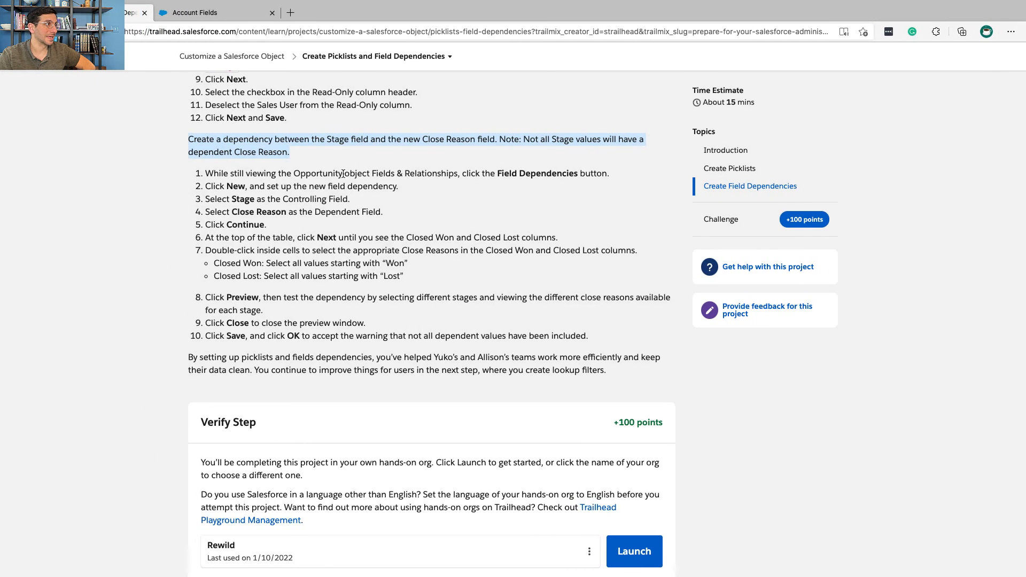
key("ctrl+Right")
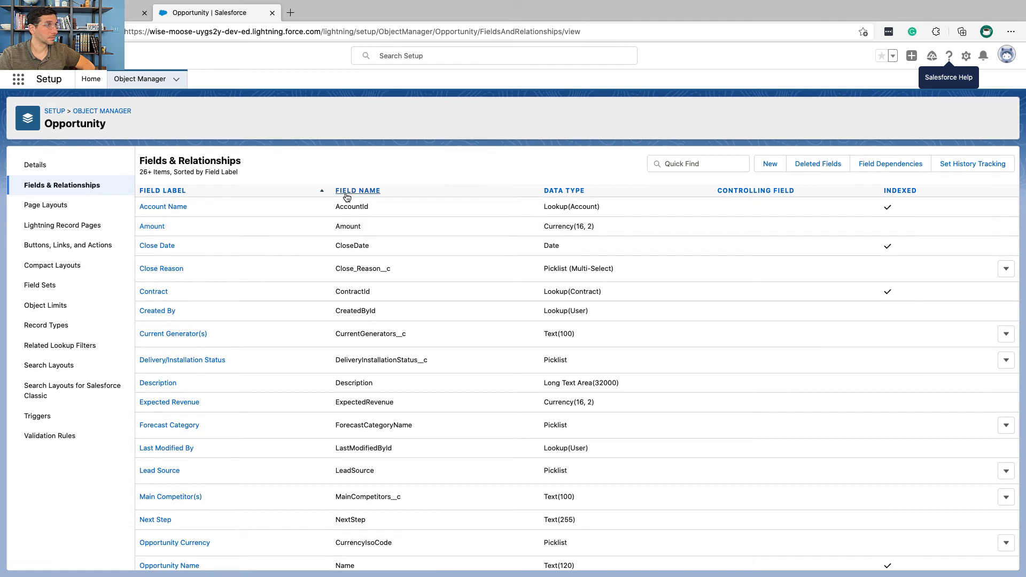
left_click(880, 159)
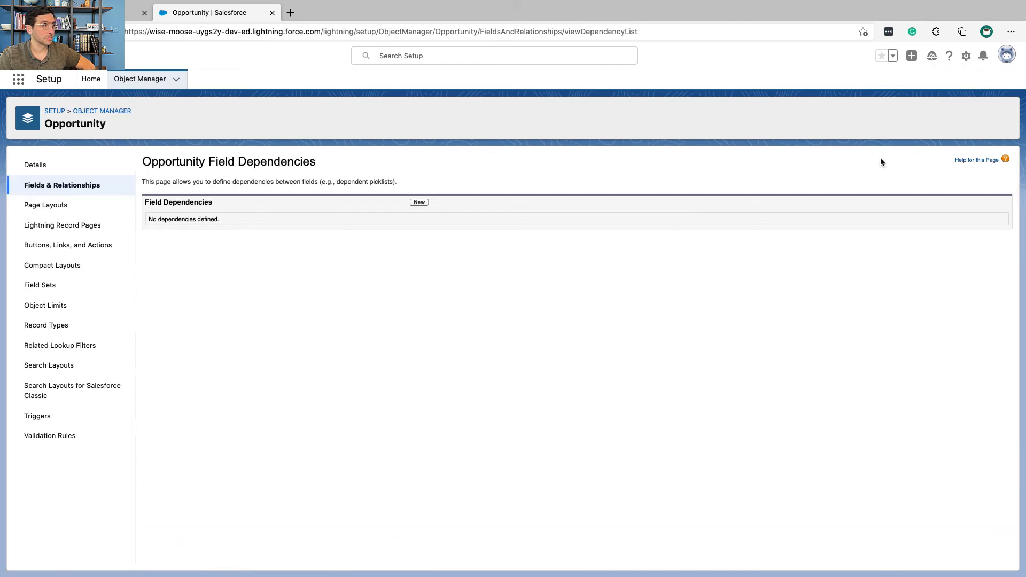
left_click(418, 202)
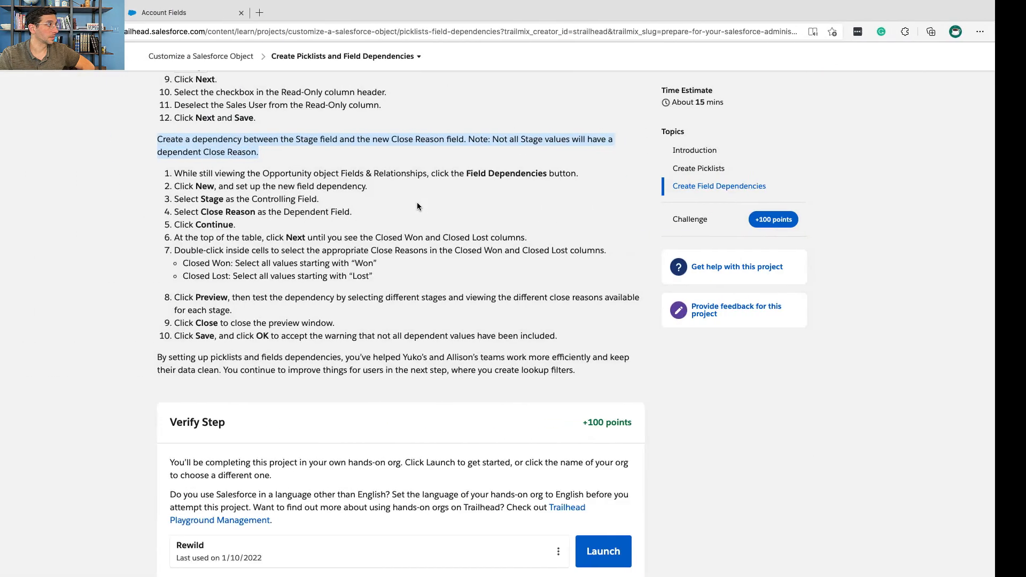
Step: Check Trailhead's requirement and set Stage as the controlling field of the new dependency
scroll(351, 197, "down", 2)
scroll(351, 197, "down", 1)
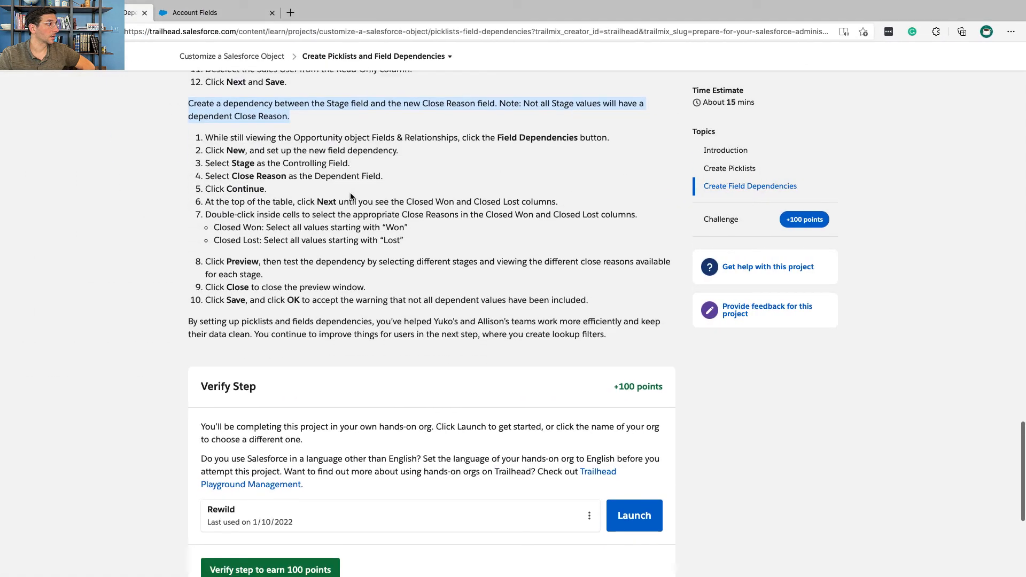
triple_click(252, 163)
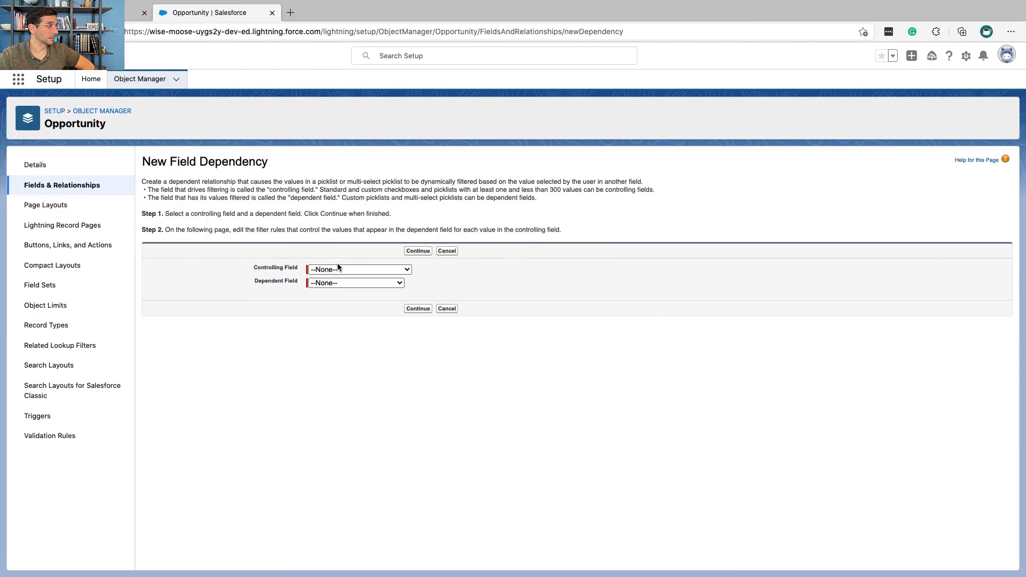
left_click(337, 269)
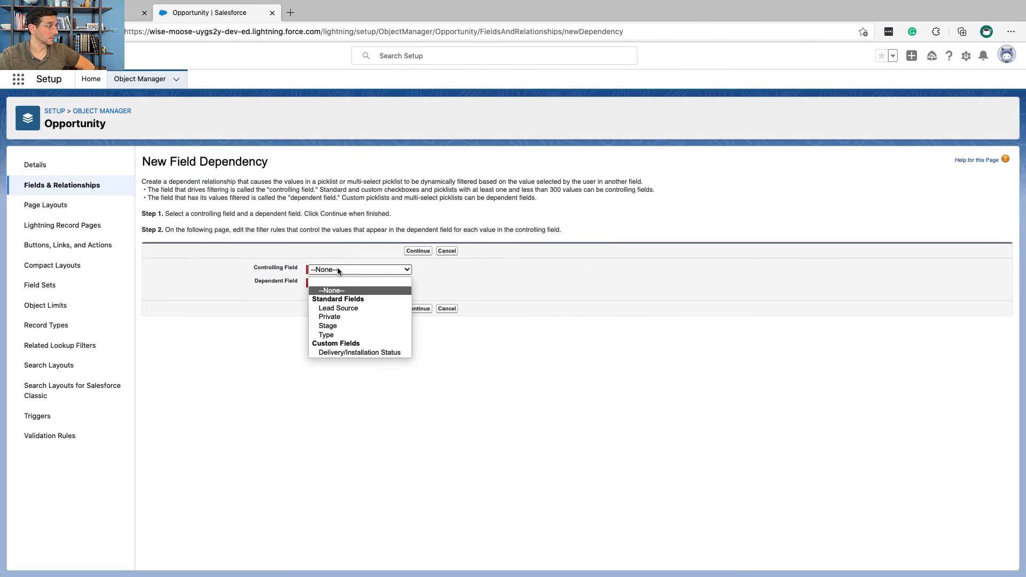
left_click(349, 325)
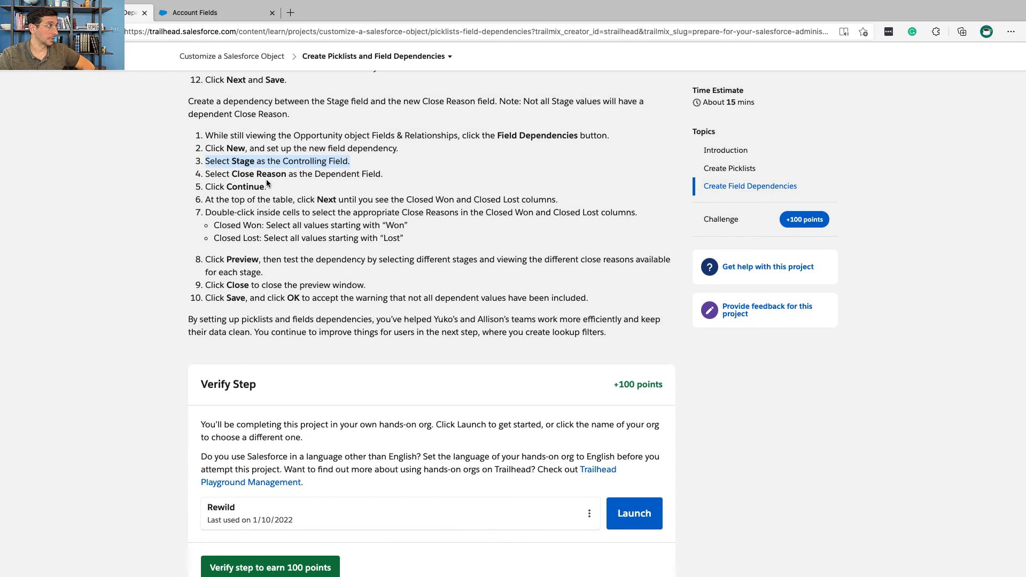
Step: Check Trailhead's requirement, set Close Reason as the dependent field and continue to the dependency's value table
triple_click(264, 174)
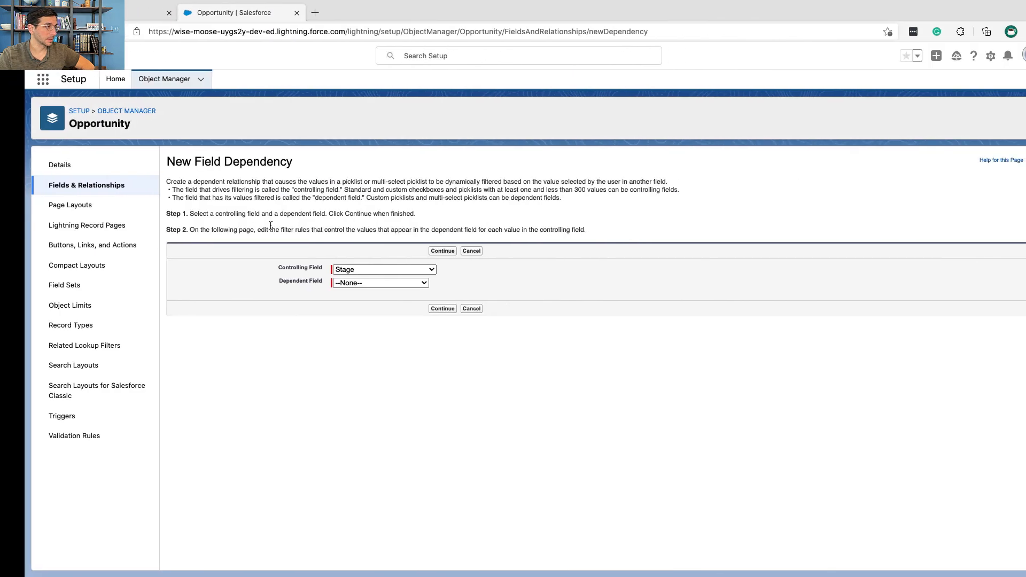
left_click(323, 283)
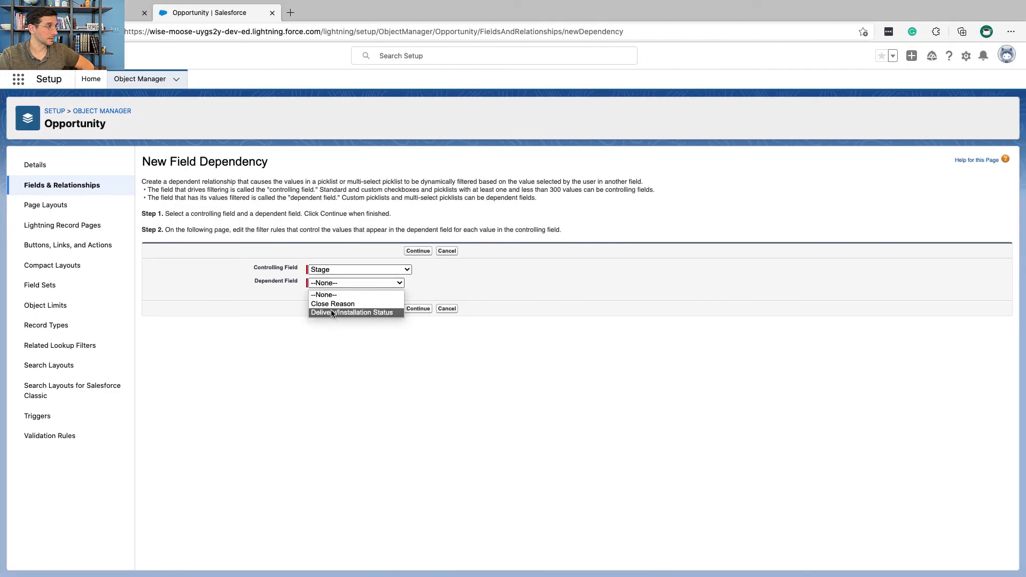
left_click(332, 304)
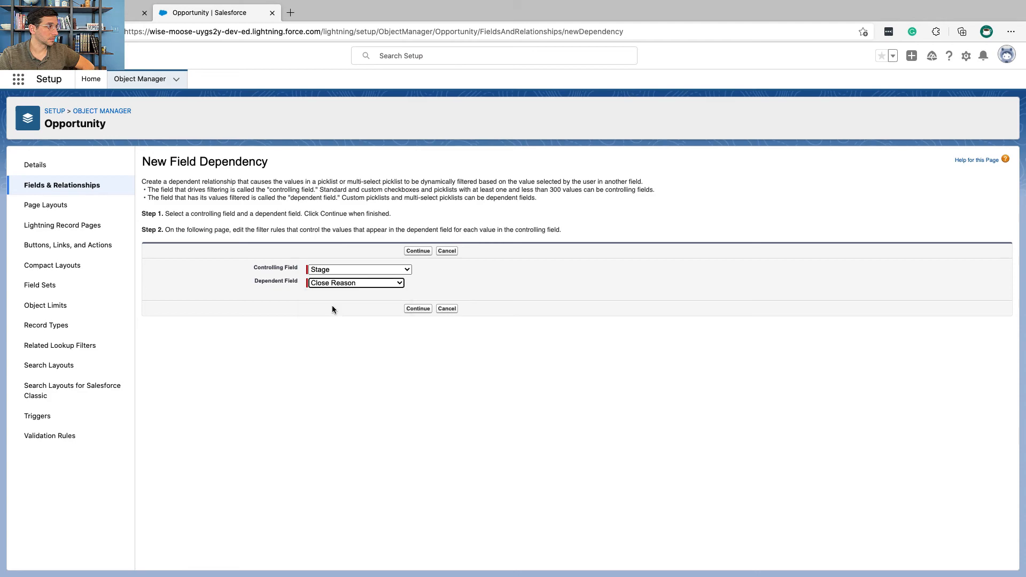
left_click(413, 311)
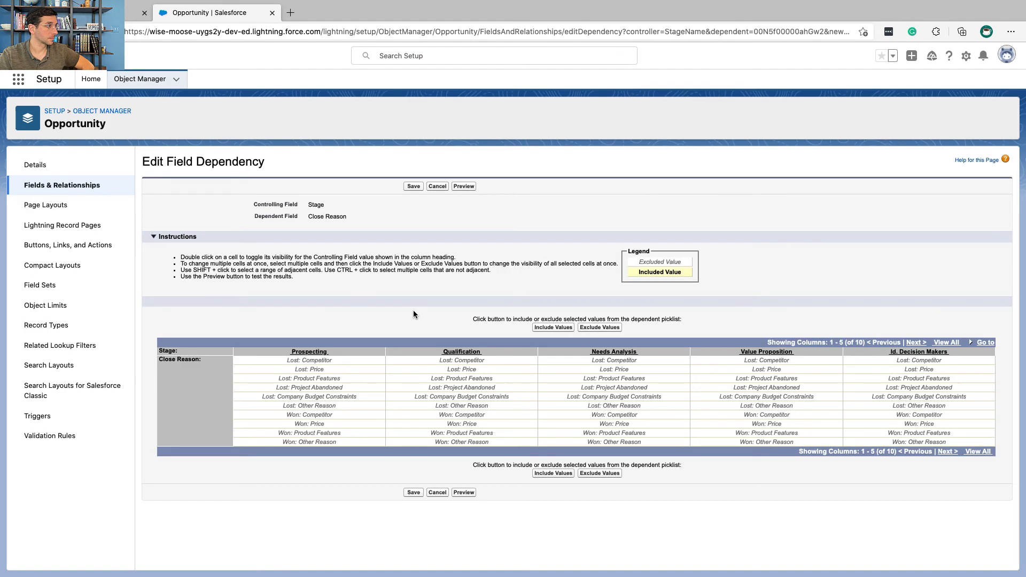
Step: Read Trailhead's instruction on the value table and bring up its Closed Won and Closed Lost columns
key("ctrl+Left")
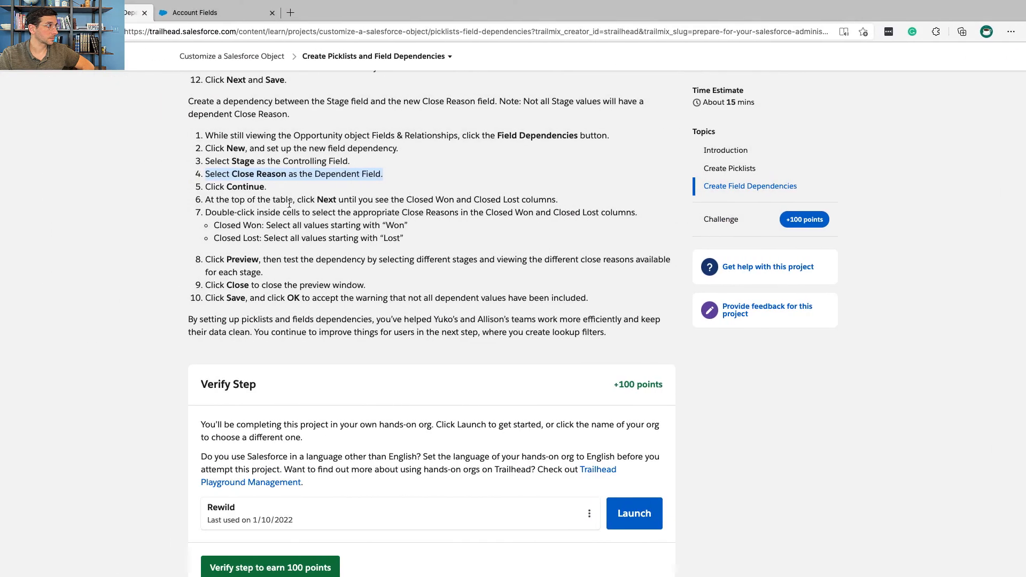
triple_click(283, 201)
scroll(282, 203, "down", 2)
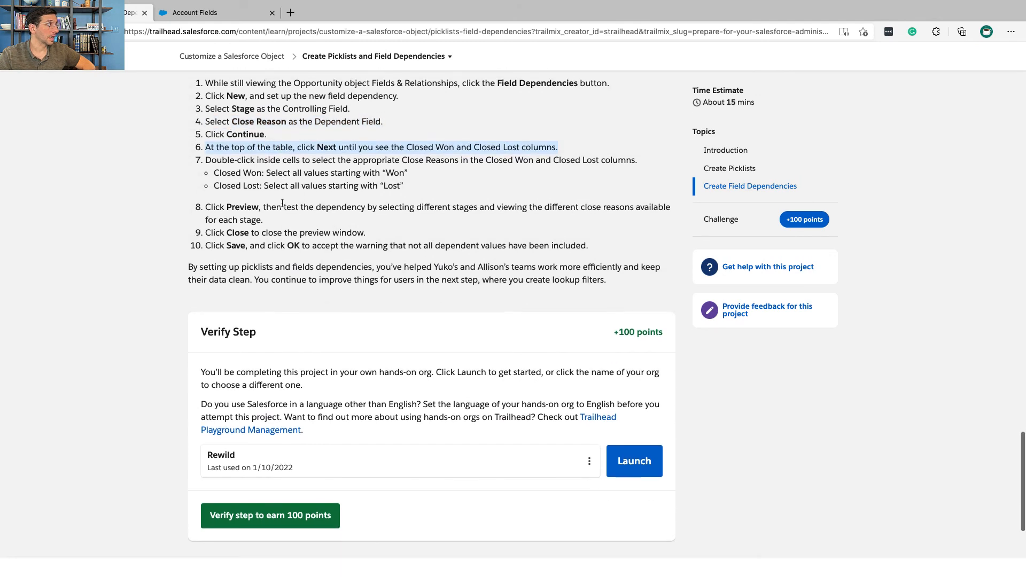
scroll(282, 203, "down", 1)
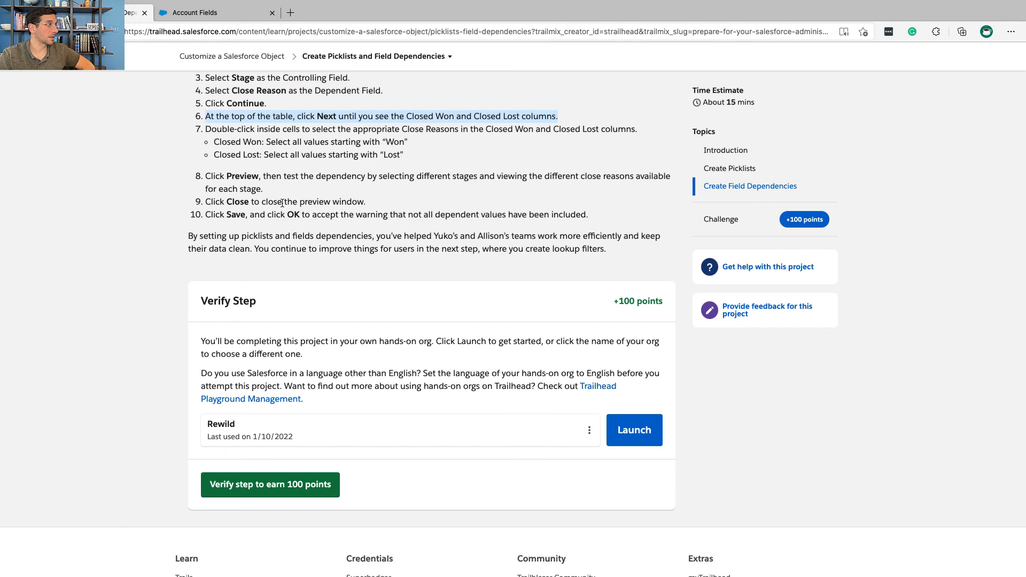
key("ctrl+Right")
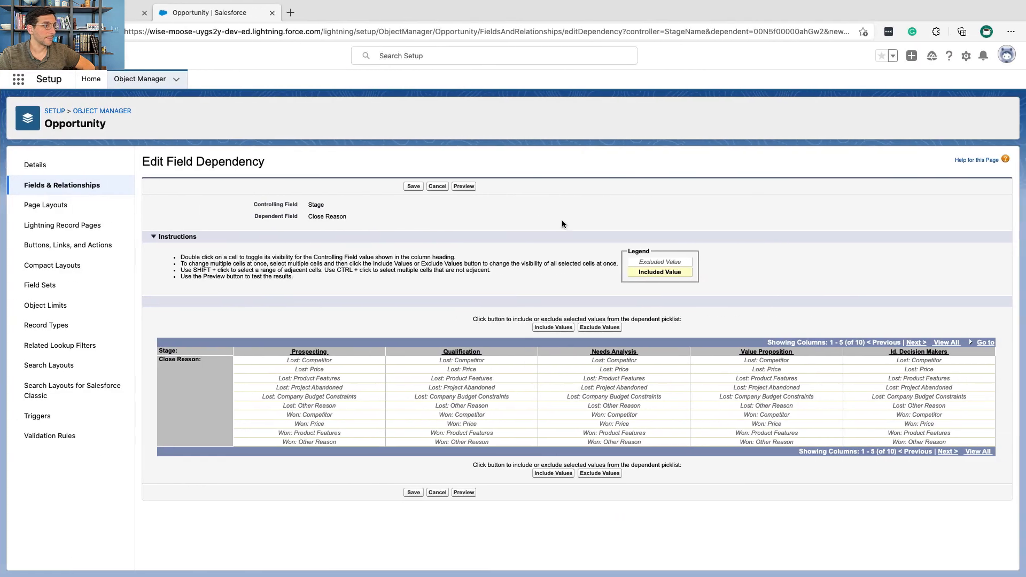
left_click(915, 342)
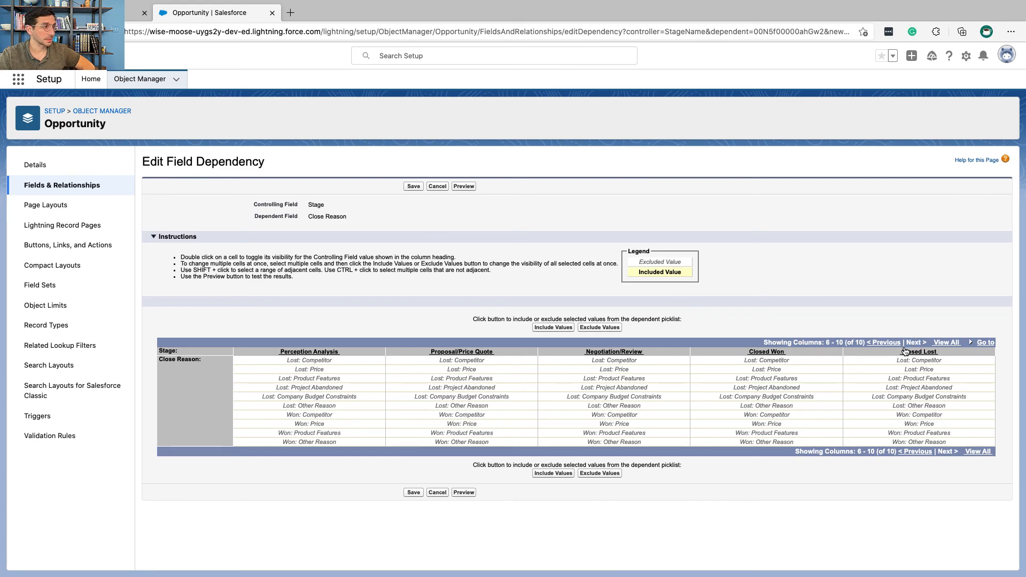
Step: Check Trailhead's required values and include all four close reasons starting with "Won" for the Closed Won stage
key("ctrl+Left")
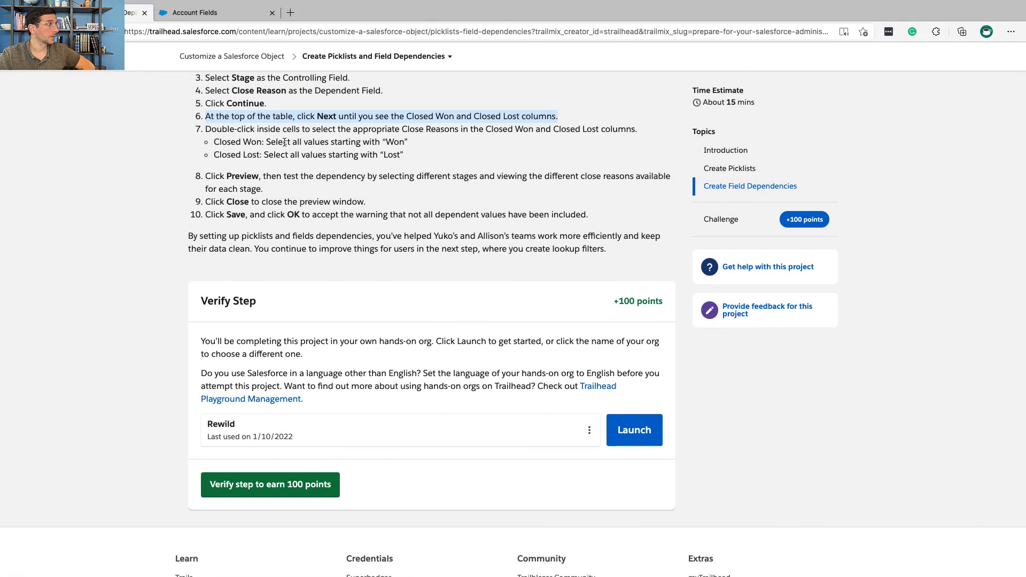
triple_click(276, 128)
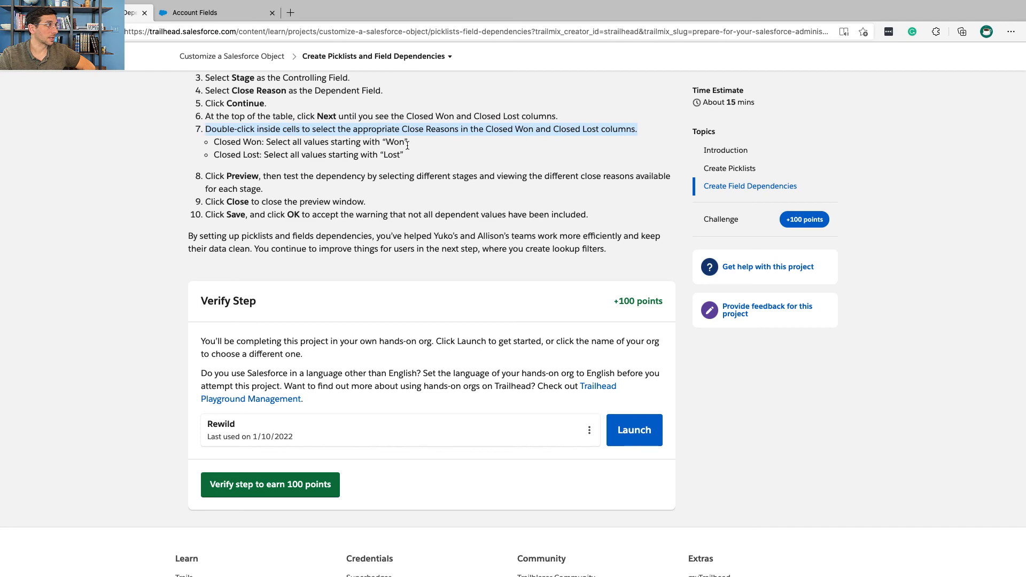
triple_click(295, 143)
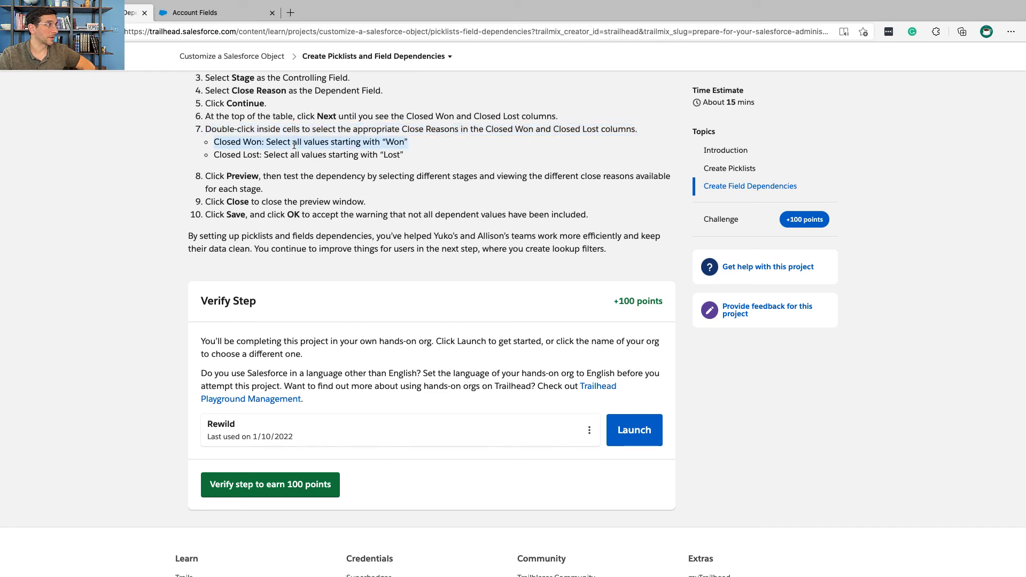
key("ctrl+Right")
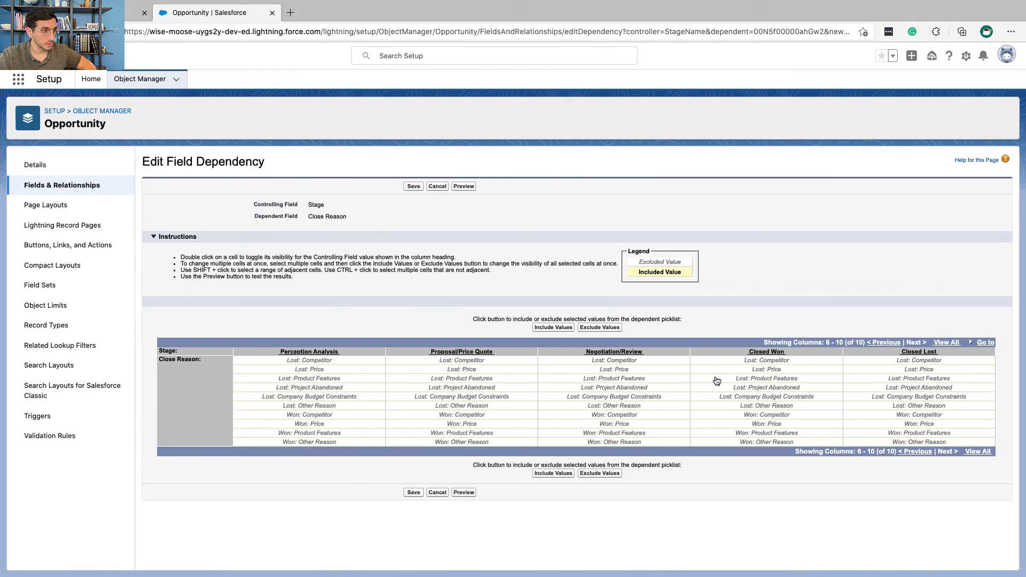
left_click(747, 417)
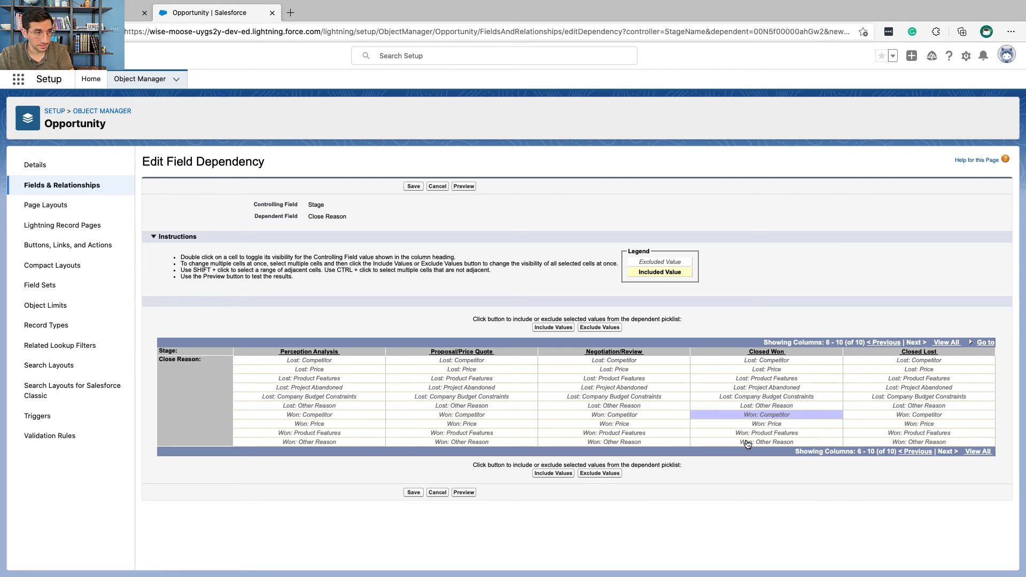
left_click(746, 443, "shift")
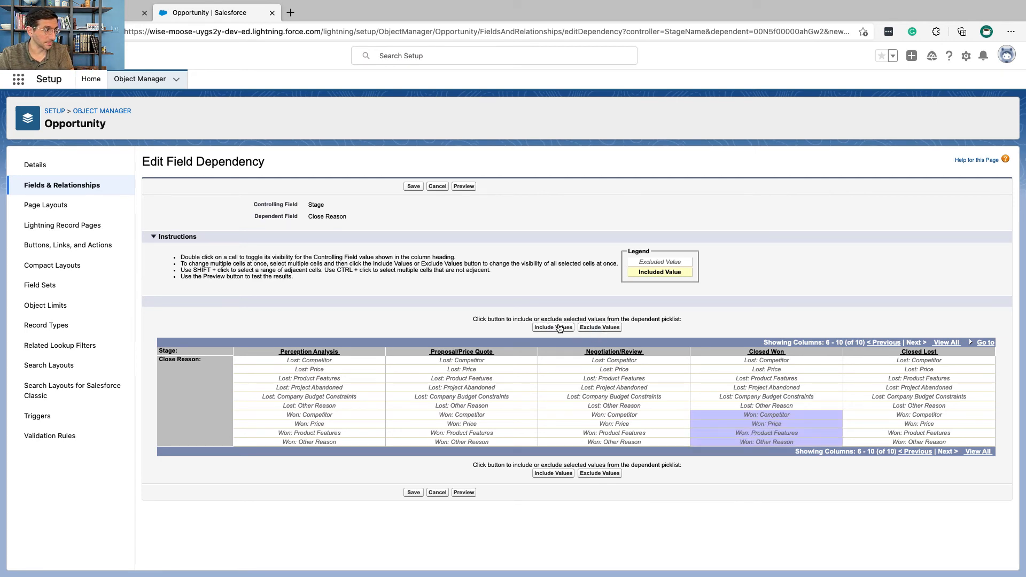
left_click(559, 328)
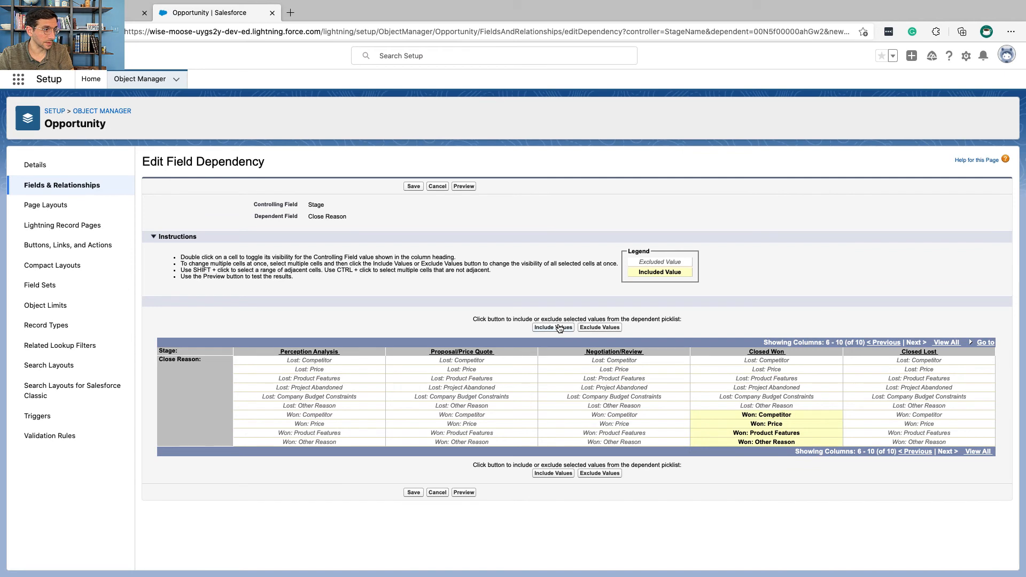
Step: Include all six close reasons starting with "Lost" for the Closed Lost stage
left_click(895, 364)
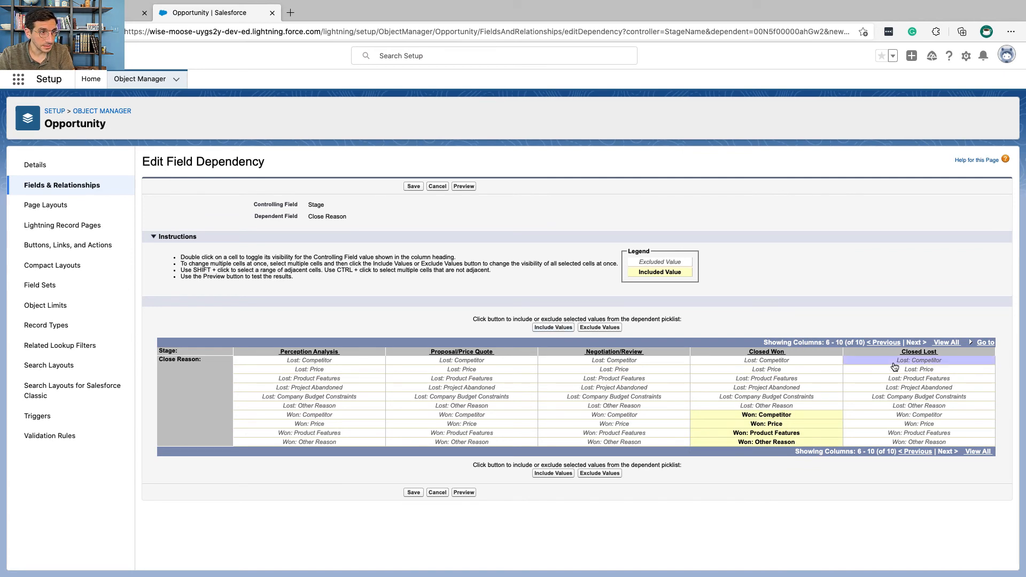
left_click(895, 407, "shift")
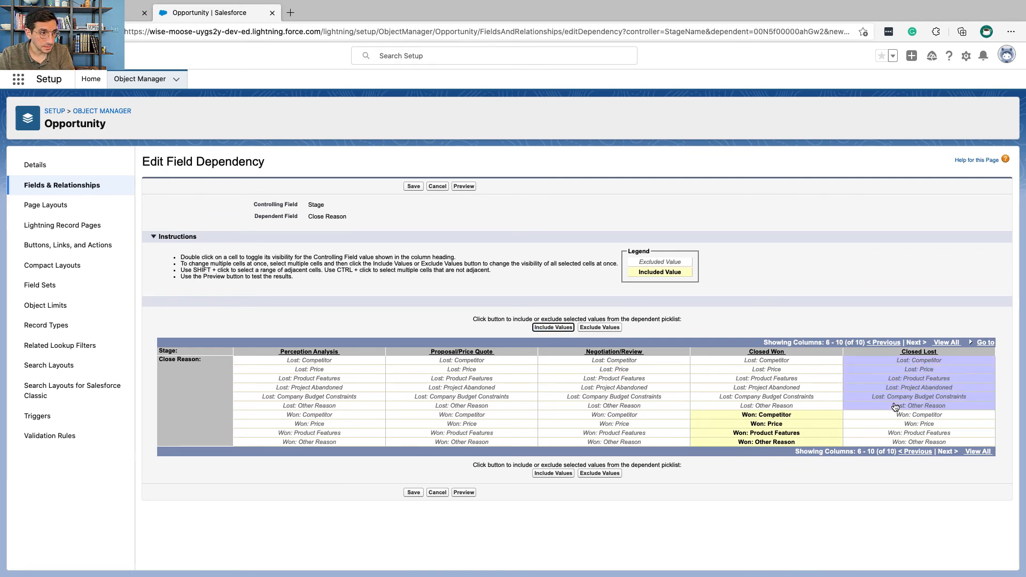
left_click(552, 328)
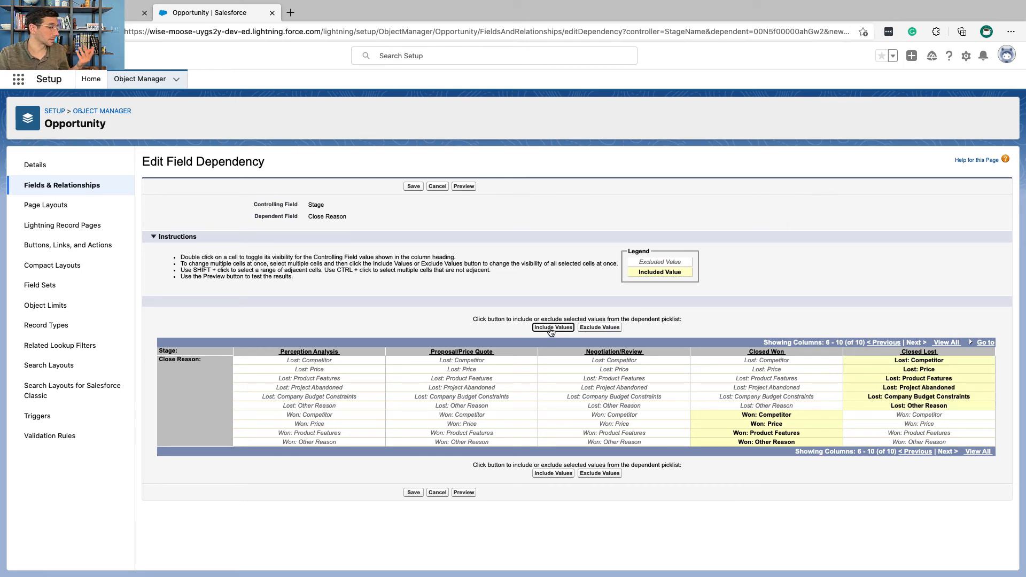
Step: Read Trailhead's testing instruction and preview the dependency's close reasons for the Closed Won and Closed Lost stages
key("ctrl+Left")
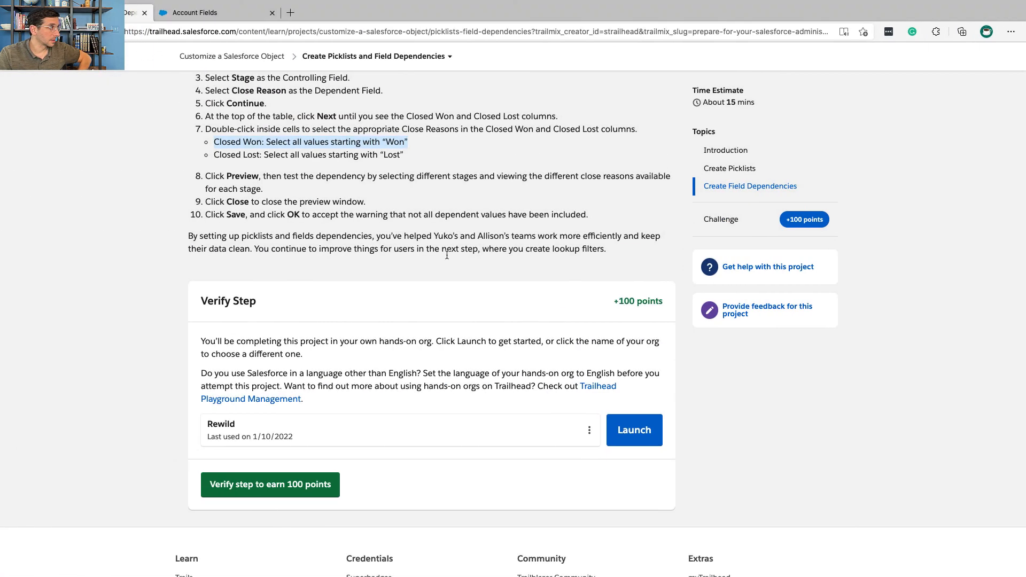
triple_click(326, 176)
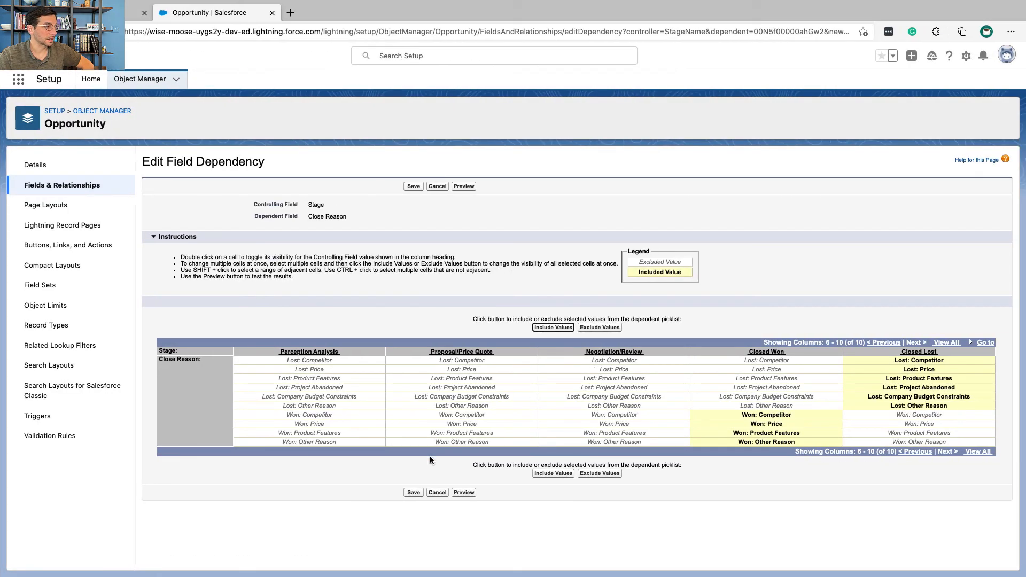
left_click(464, 492)
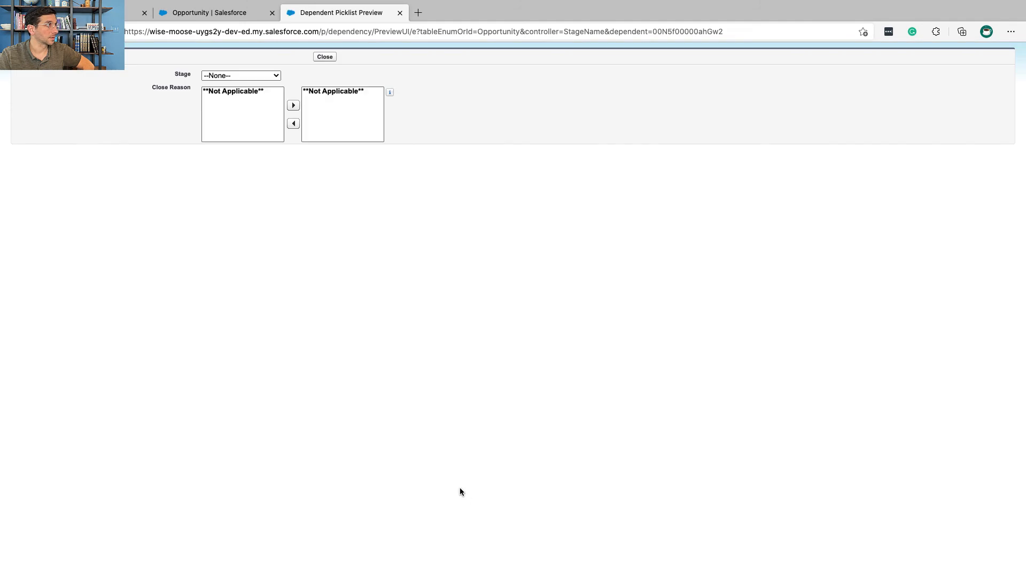
left_click(252, 76)
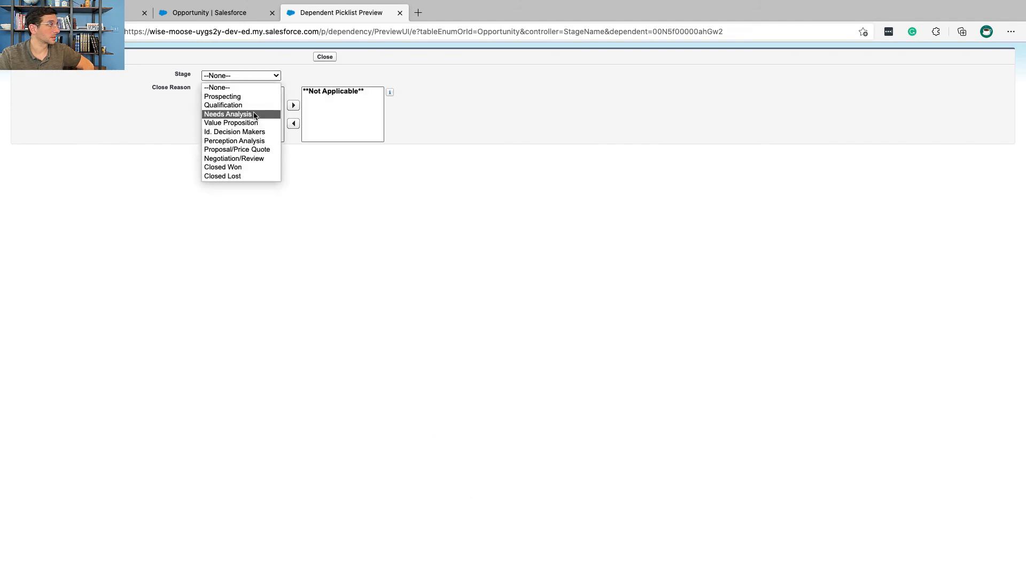
left_click(263, 167)
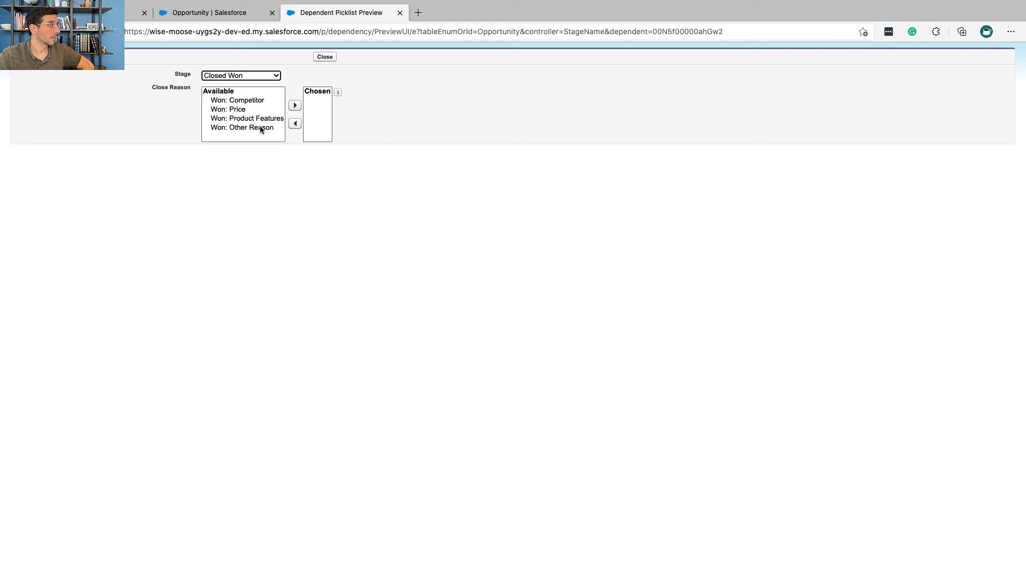
left_click(254, 73)
left_click(268, 178)
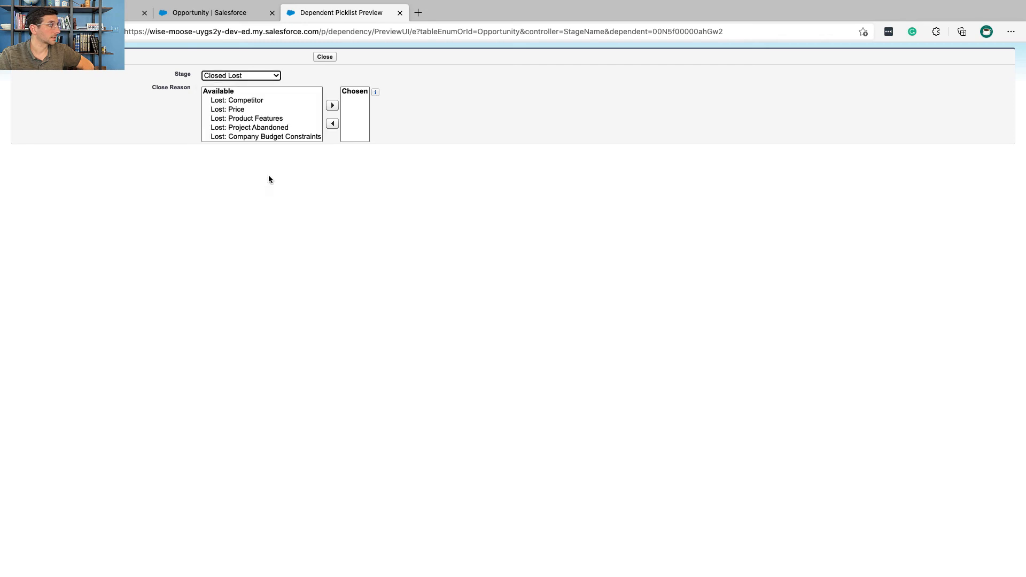
scroll(264, 111, "down", 1)
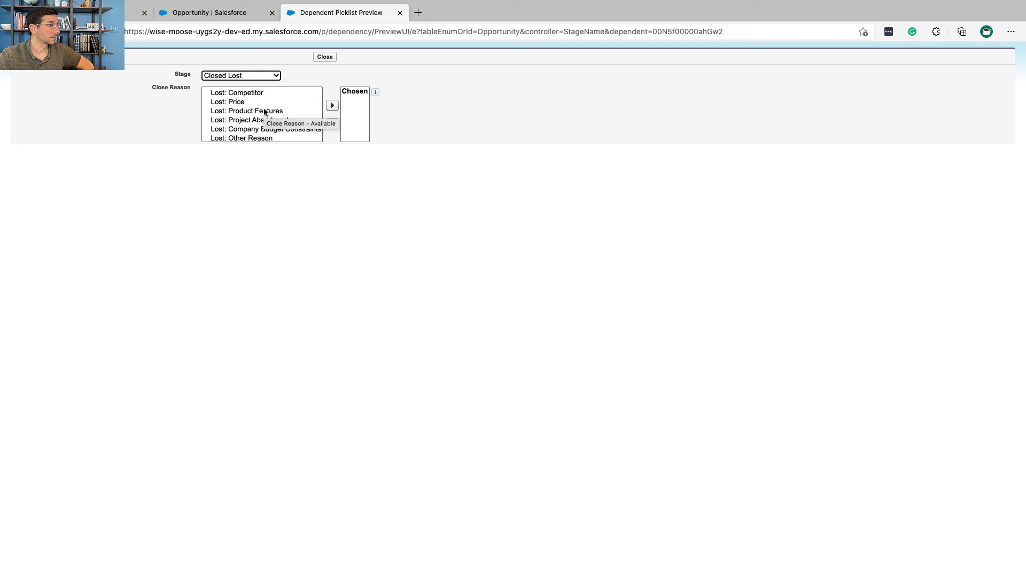
Step: Examine the individual "Lost" close reasons available for the Closed Lost stage in the dependency preview
left_click(245, 101)
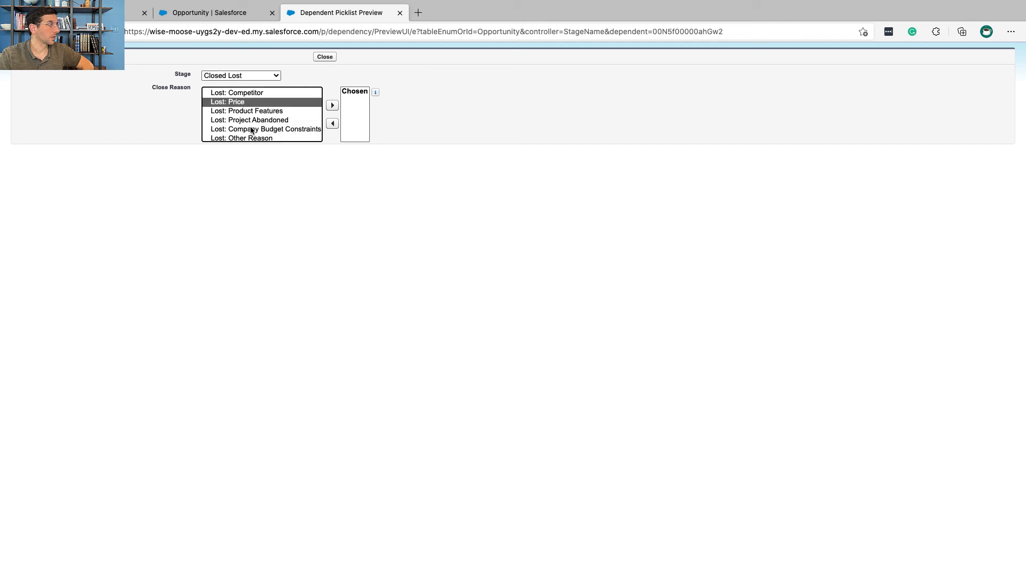
left_click(252, 129)
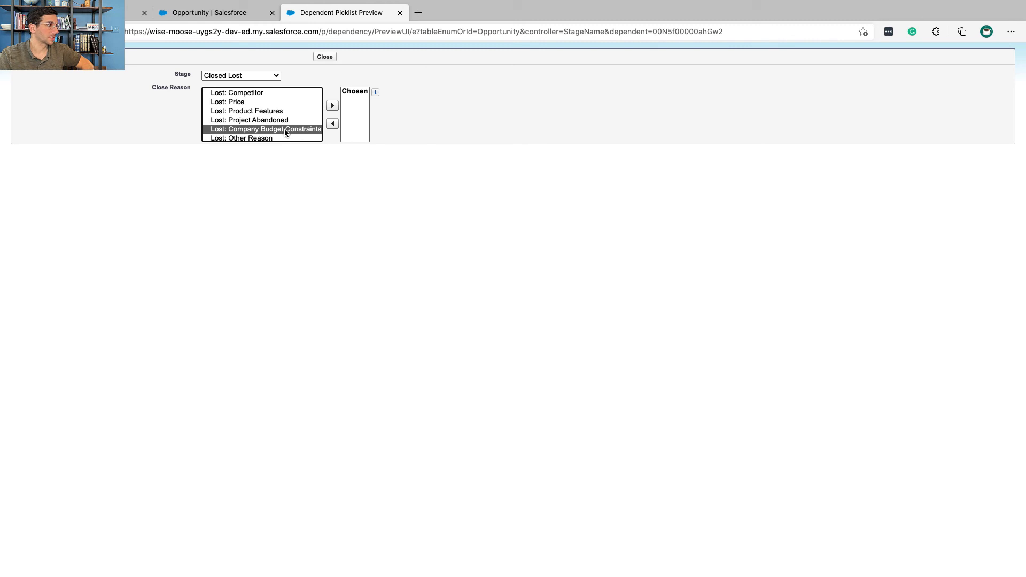
left_click(261, 102)
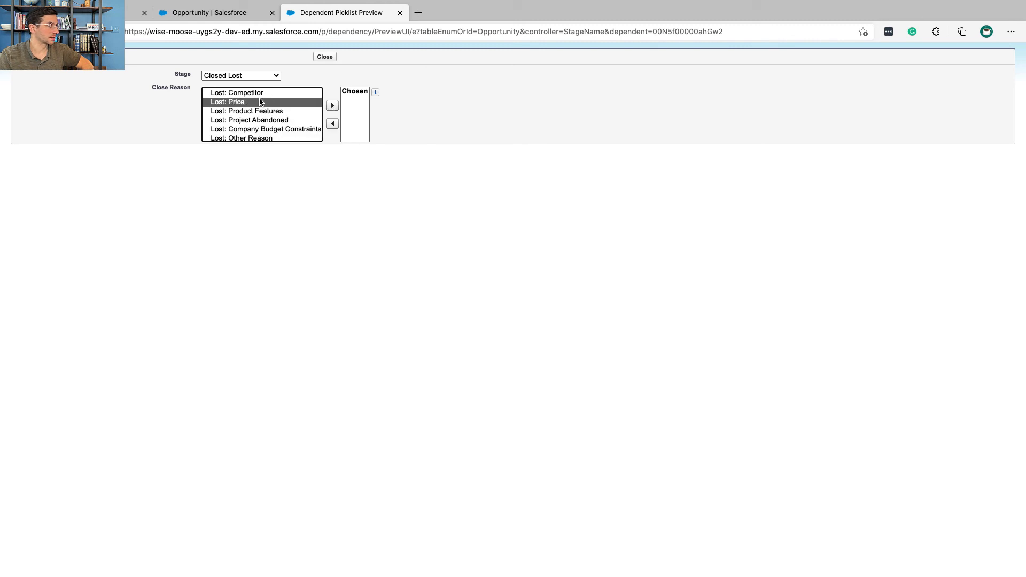
left_click(276, 131)
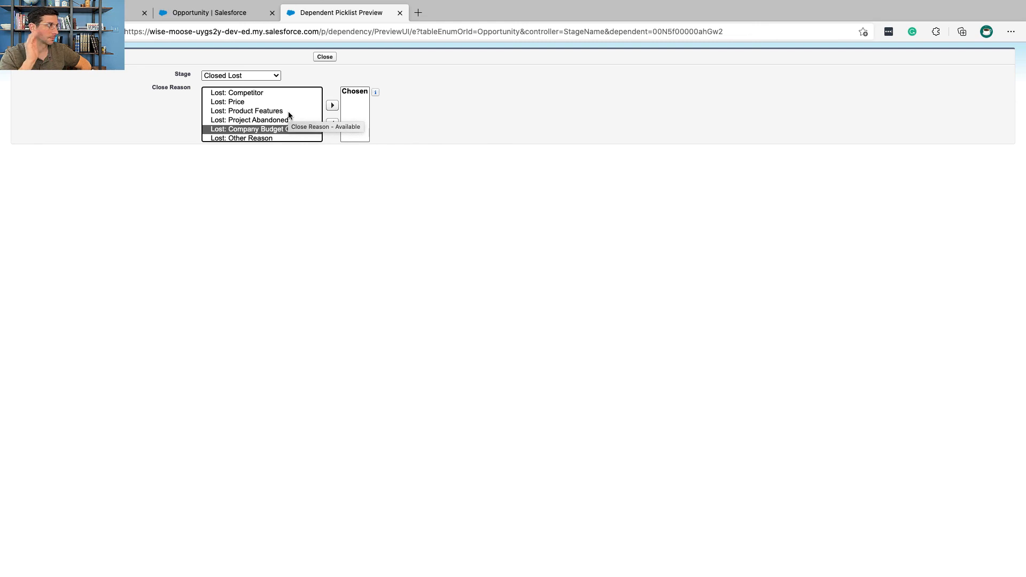
left_click(255, 103)
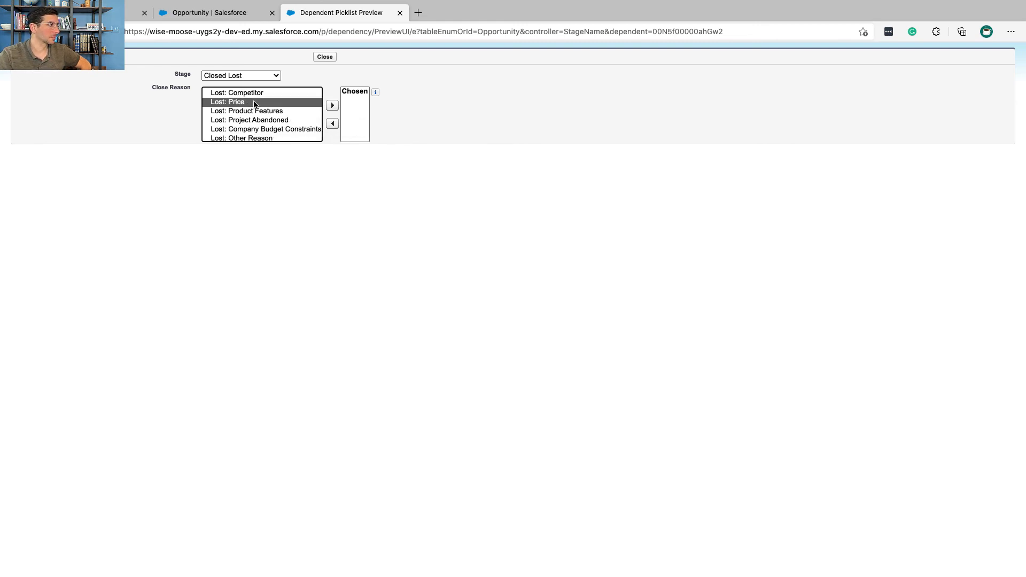
left_click(257, 94)
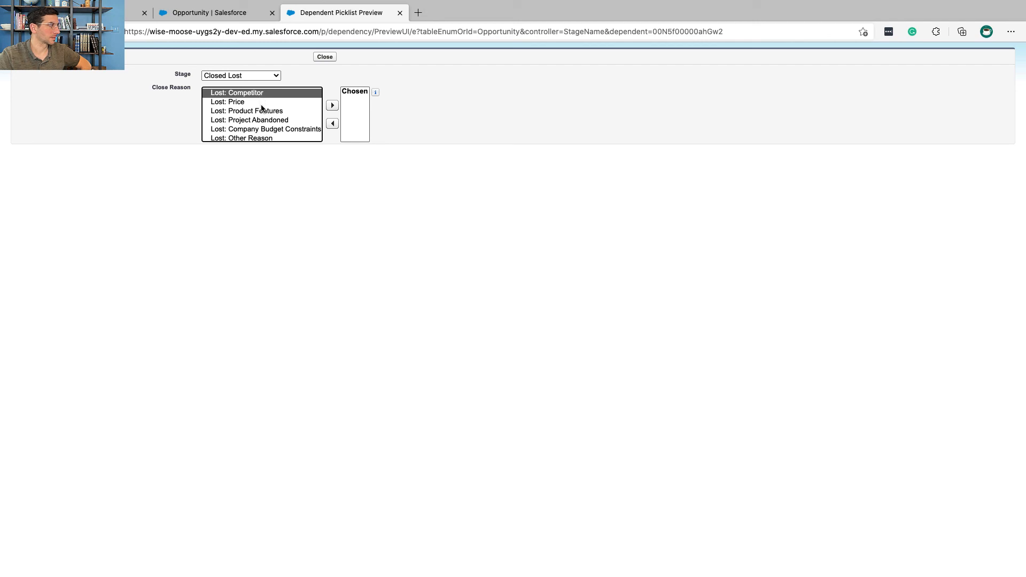
left_click(263, 111)
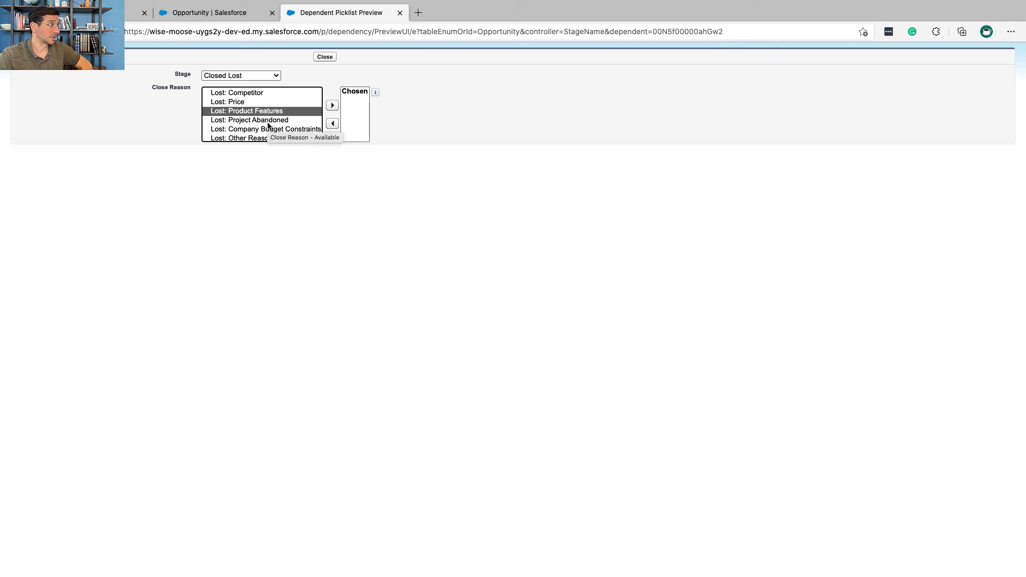
left_click(268, 122)
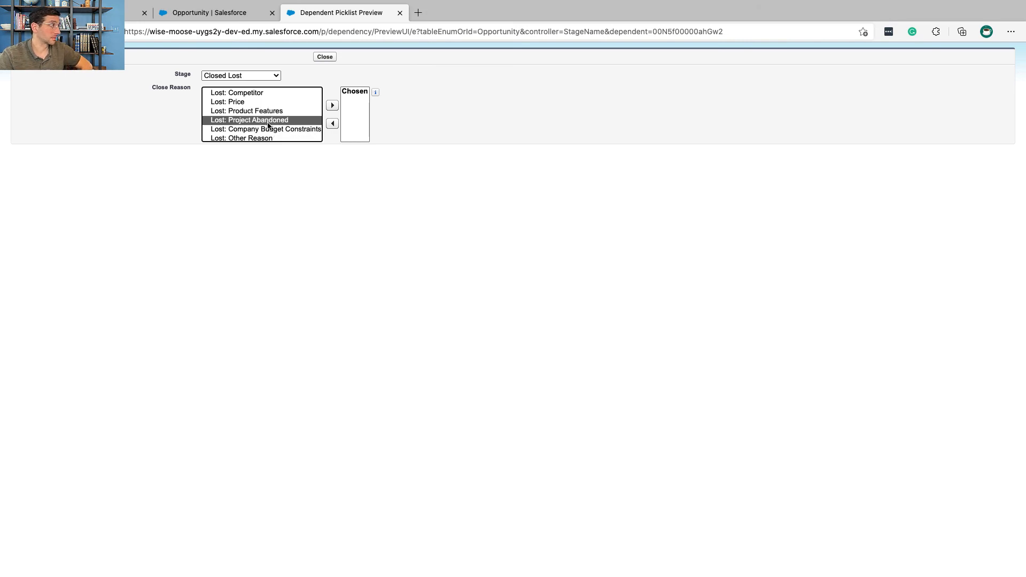
left_click(293, 112)
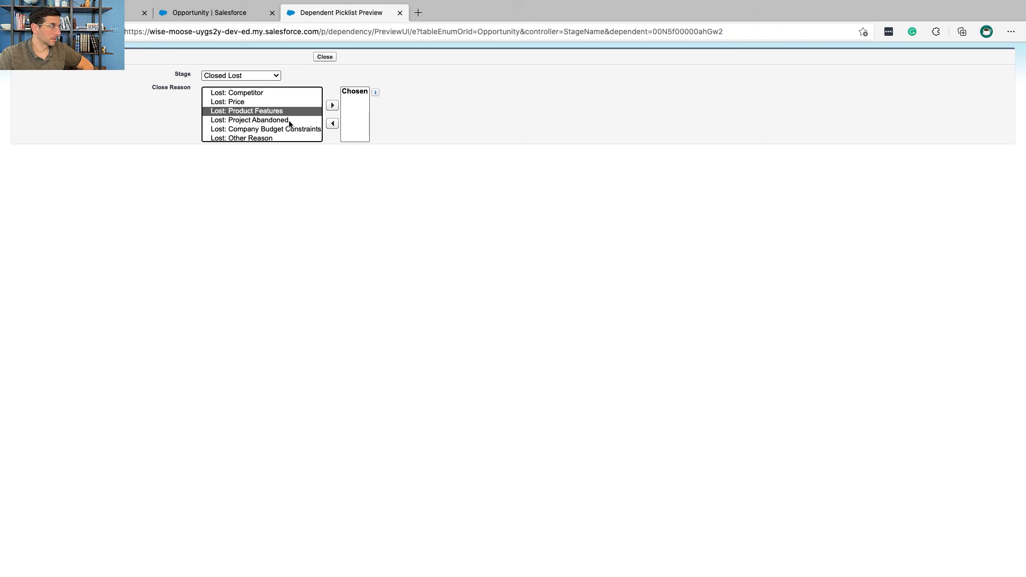
Step: Close the dependency preview and save the Close Reason dependency on Stage, accepting the warning that not all dependent values are included
left_click(290, 121)
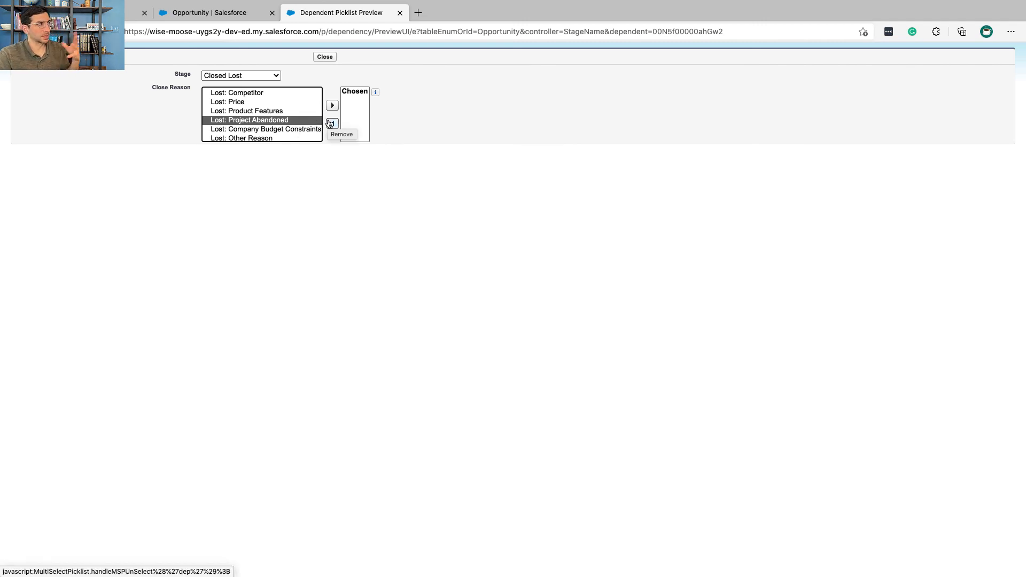
left_click(329, 64)
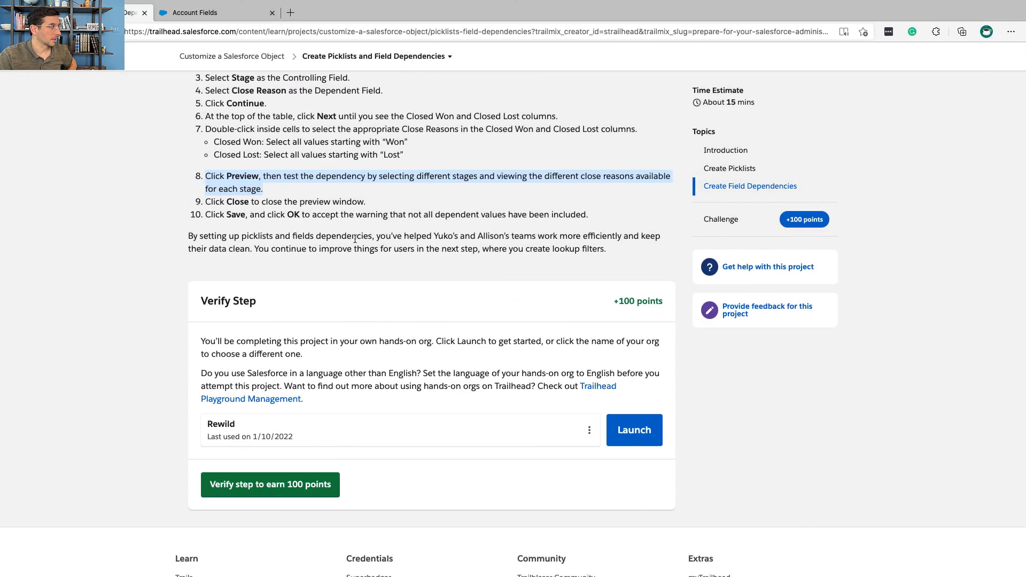
scroll(354, 241, "down", 2)
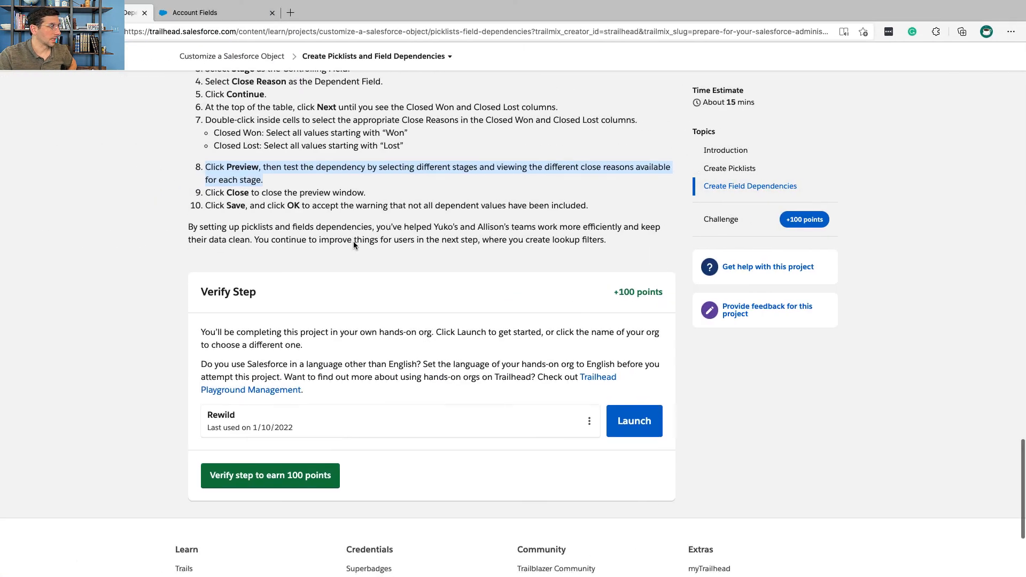
key("ctrl+Right")
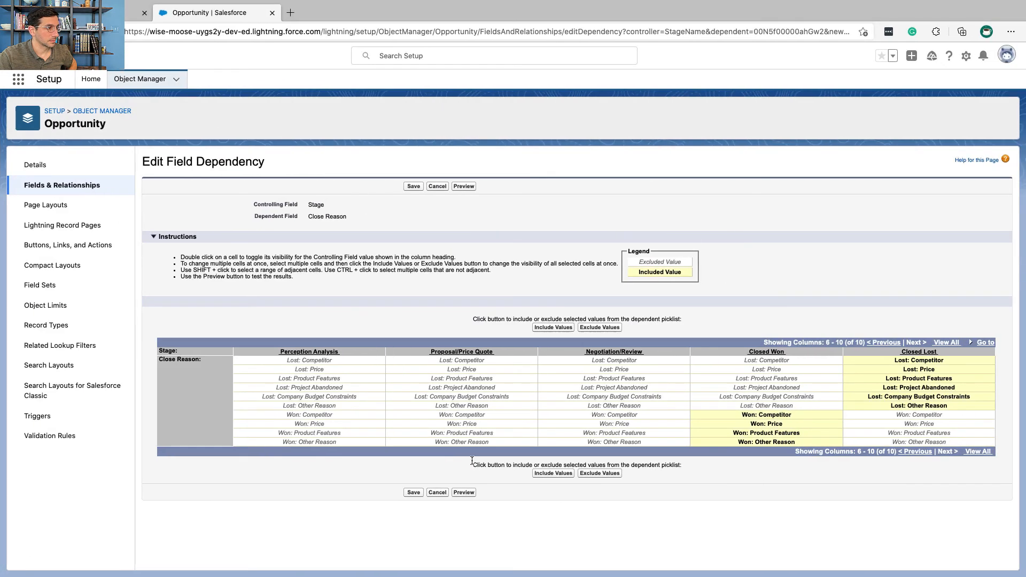
left_click(414, 492)
left_click(601, 96)
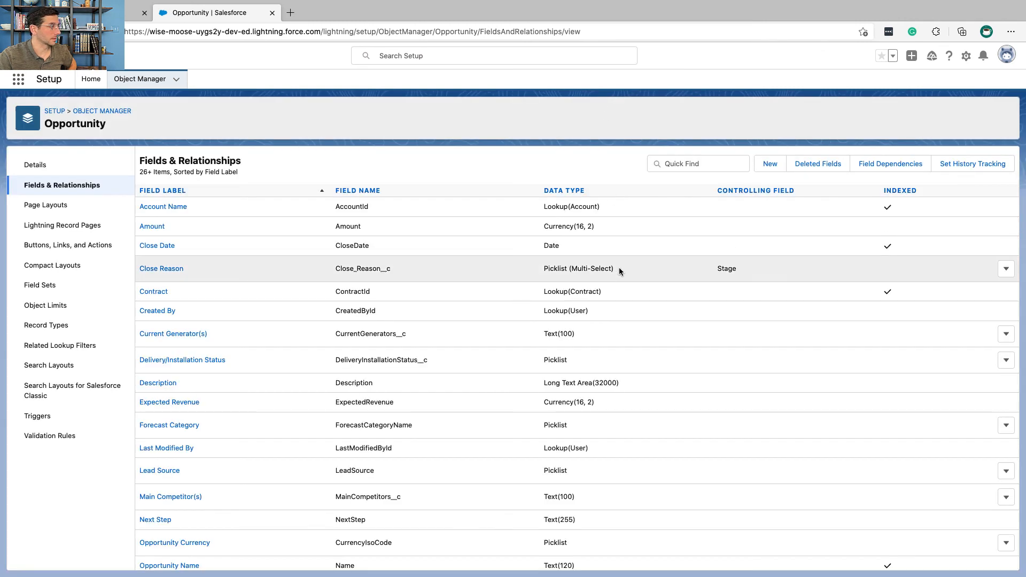
Step: Return to Trailhead and submit the Create Picklists and Field Dependencies step for verification to earn 100 points
key("ctrl+Left")
scroll(426, 235, "down", 2)
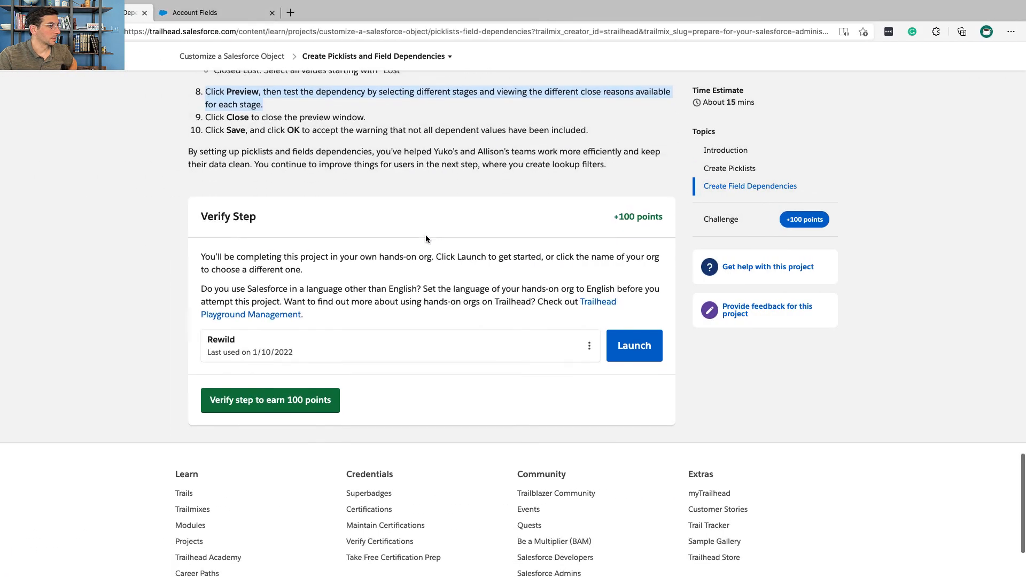
left_click(306, 412)
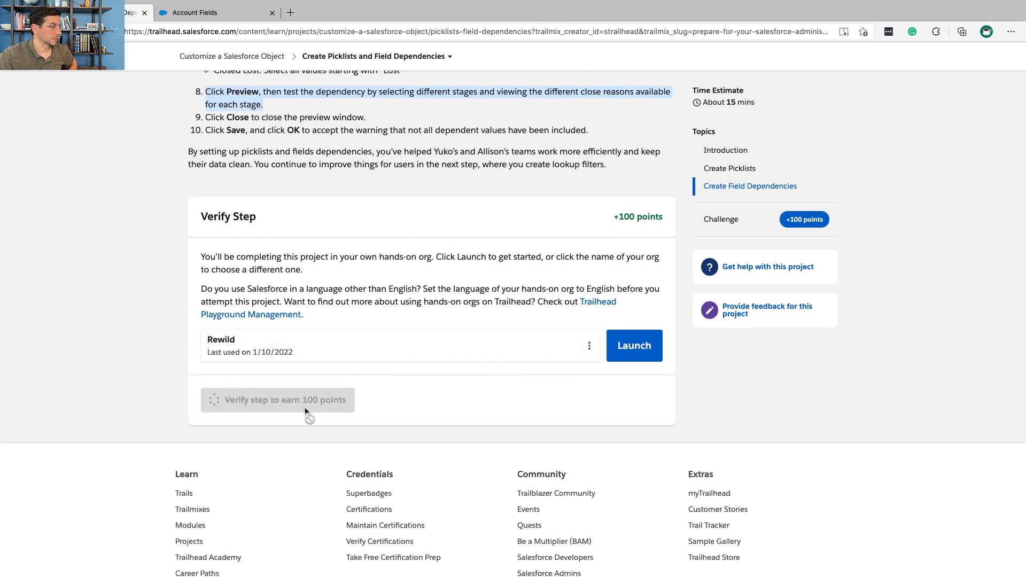